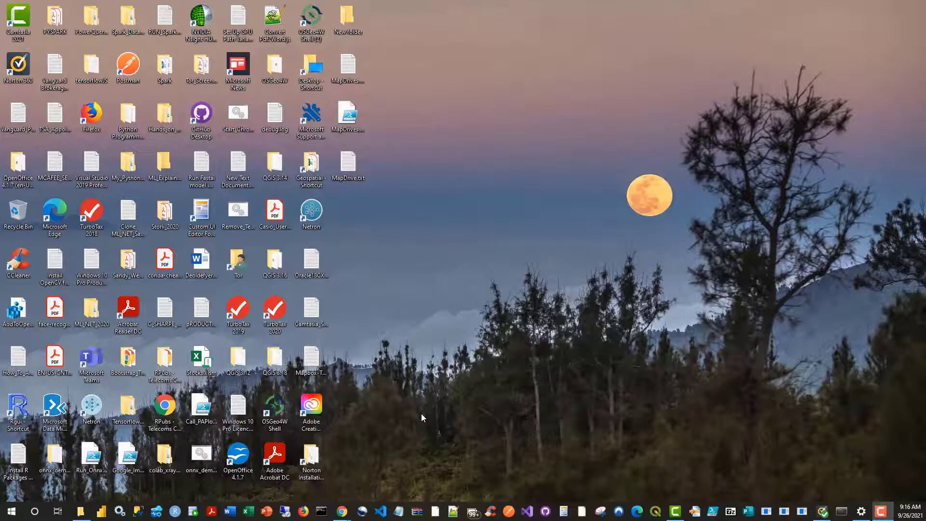
Step: Switch to the Chrome window with the vis.gl site and read the home page's introduction to the geospatial visualization suite
{"action": "mouse_move", "coordinate": [345, 514]}
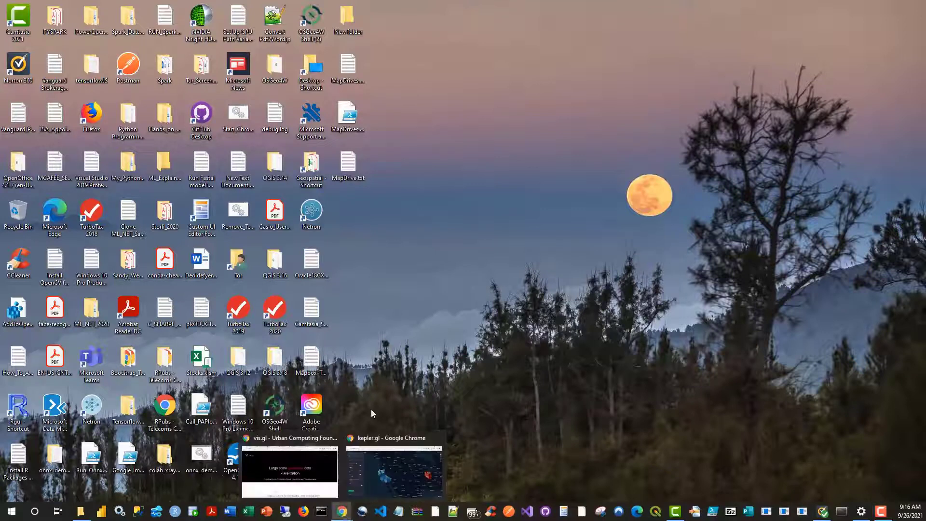
{"action": "left_click", "coordinate": [305, 461]}
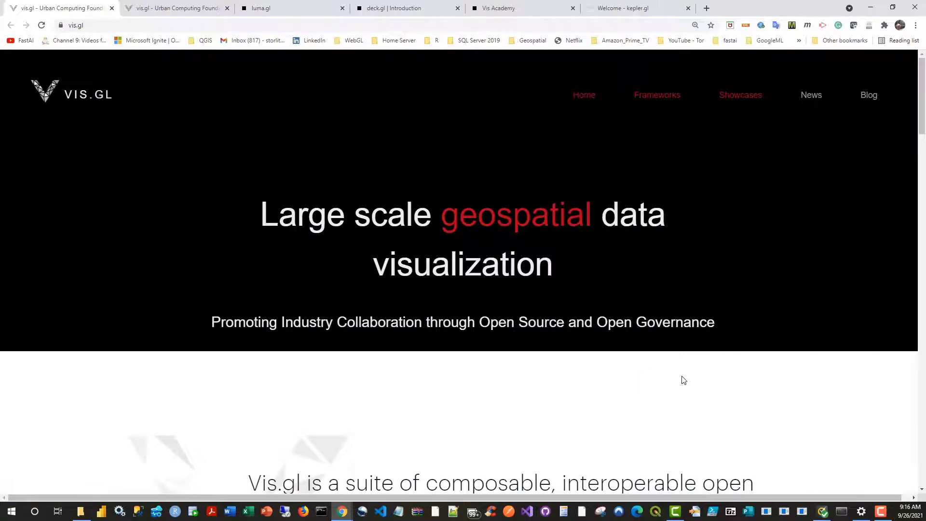
{"action": "scroll", "coordinate": [781, 392], "scroll_direction": "down", "scroll_amount": 2}
{"action": "scroll", "coordinate": [825, 408], "scroll_direction": "up", "scroll_amount": 2}
{"action": "scroll", "coordinate": [779, 449], "scroll_direction": "down", "scroll_amount": 3}
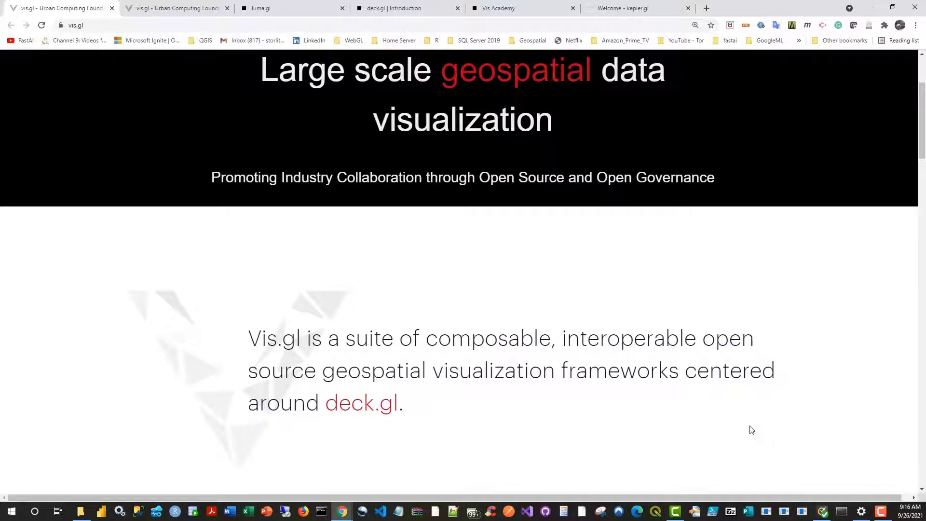
{"action": "scroll", "coordinate": [745, 434], "scroll_direction": "up", "scroll_amount": 3}
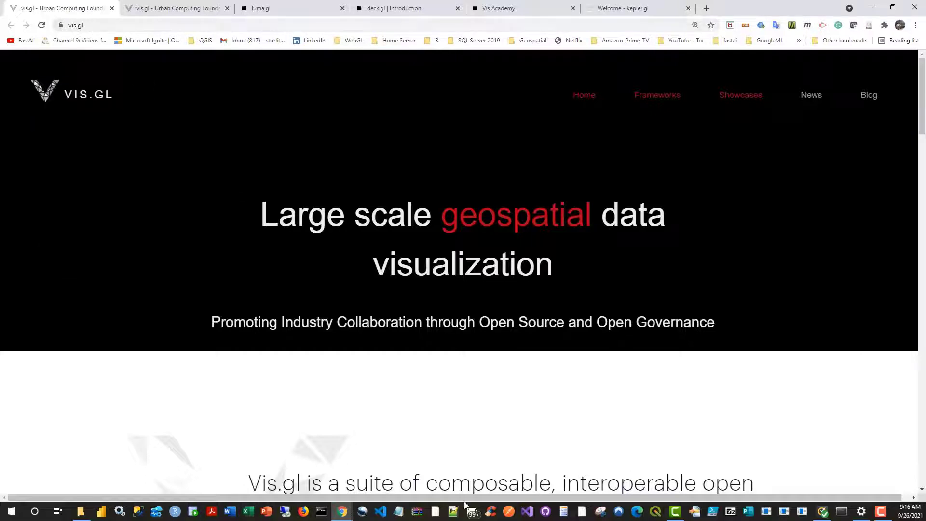
{"action": "scroll", "coordinate": [576, 424], "scroll_direction": "down", "scroll_amount": 2}
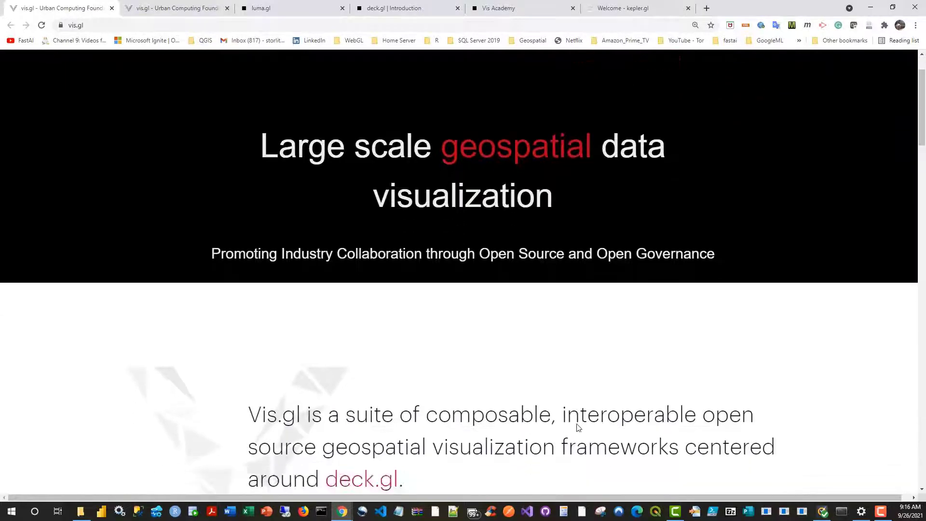
Step: Look through the vis.gl framework catalog and highlight "GPU powered visualization layers for large scale geospatial data" in the deck.gl entry
{"action": "key", "text": "ctrl+Tab"}
{"action": "scroll", "coordinate": [632, 363], "scroll_direction": "down", "scroll_amount": 7}
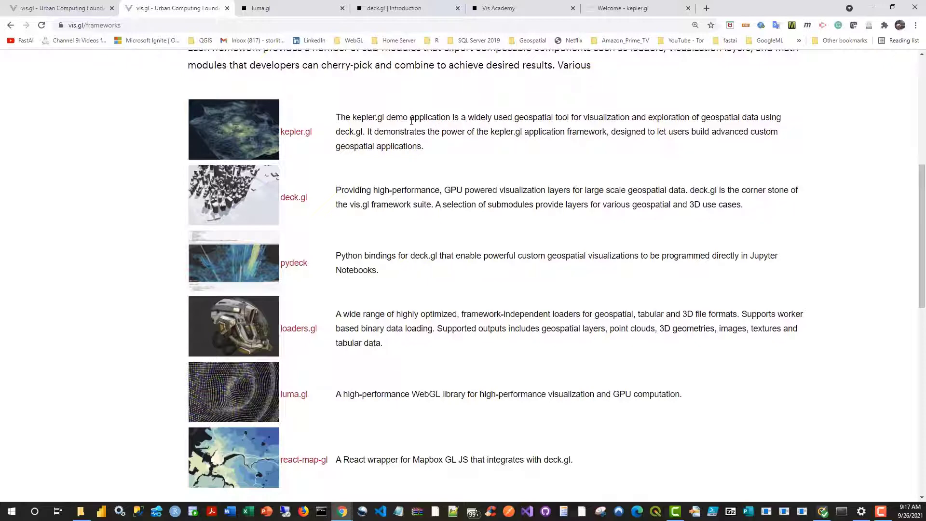
{"action": "scroll", "coordinate": [474, 292], "scroll_direction": "down", "scroll_amount": 1}
{"action": "scroll", "coordinate": [482, 295], "scroll_direction": "down", "scroll_amount": 3}
{"action": "scroll", "coordinate": [345, 181], "scroll_direction": "up", "scroll_amount": 2}
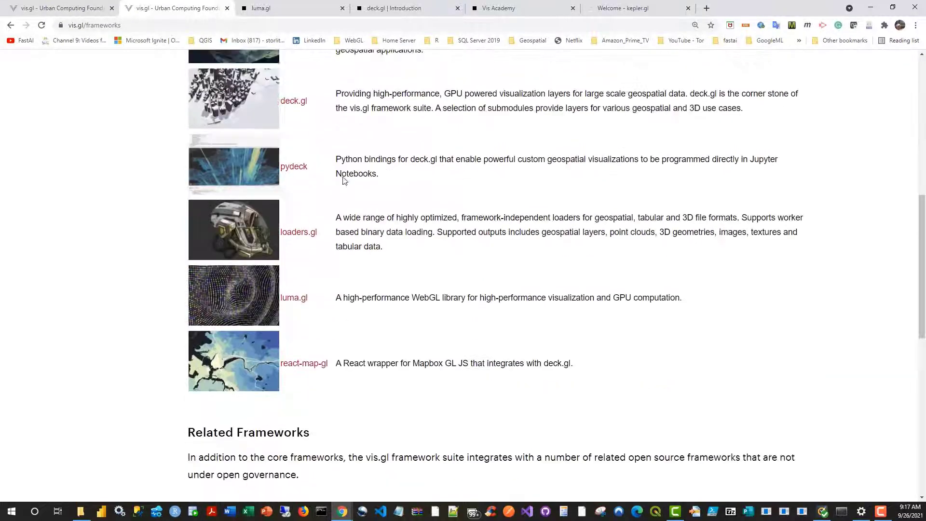
{"action": "left_click_drag", "start_coordinate": [337, 93], "coordinate": [687, 95]}
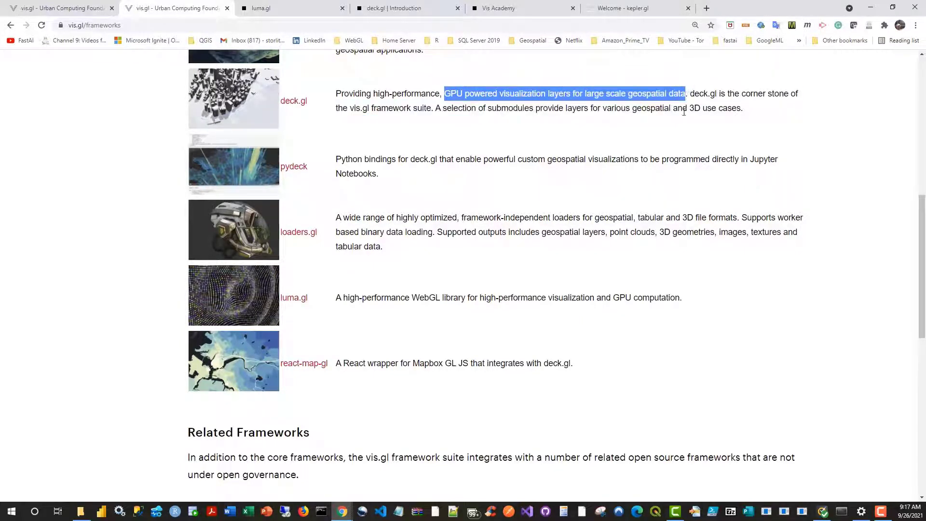
{"action": "left_click", "coordinate": [688, 129]}
Step: Read the catalog's deck.gl description again, then highlight and read the full kepler.gl description
{"action": "scroll", "coordinate": [490, 159], "scroll_direction": "up", "scroll_amount": 3}
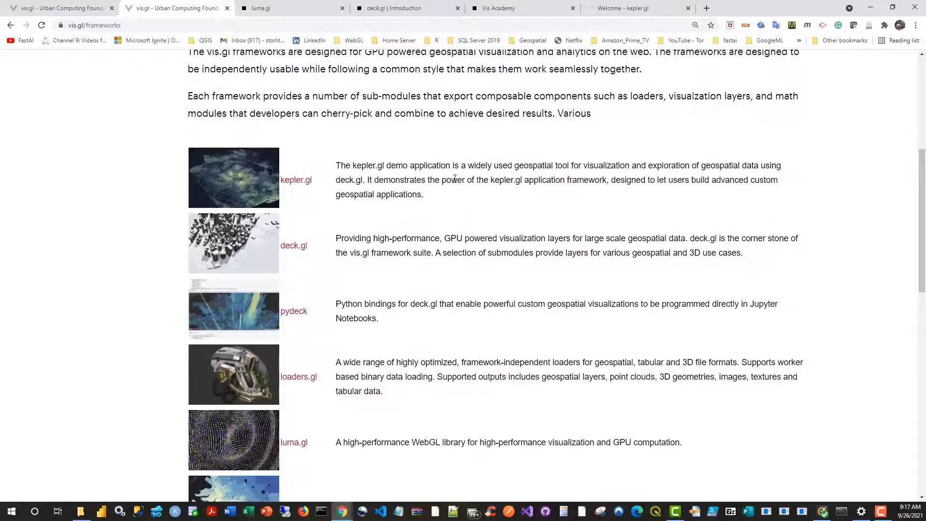
{"action": "scroll", "coordinate": [393, 254], "scroll_direction": "down", "scroll_amount": 2}
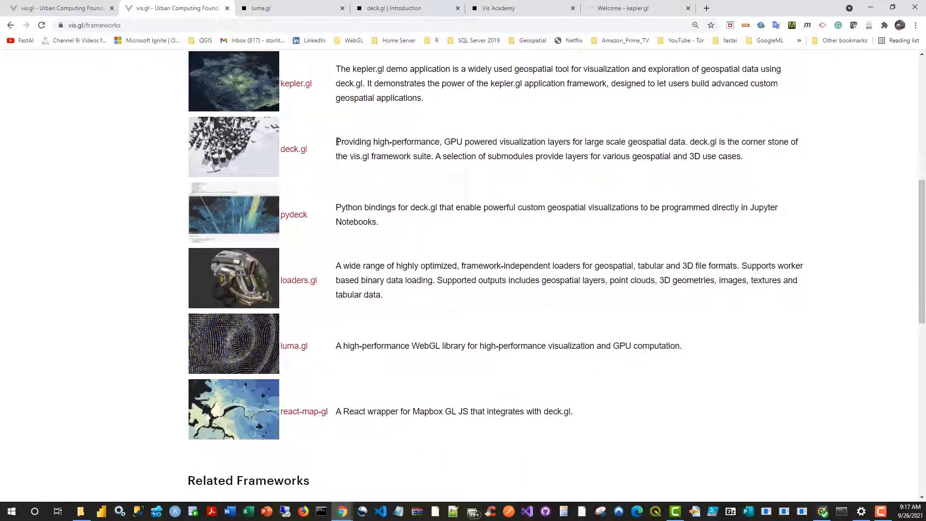
{"action": "left_click_drag", "start_coordinate": [336, 141], "coordinate": [748, 153]}
{"action": "left_click", "coordinate": [340, 65]}
{"action": "left_click_drag", "start_coordinate": [339, 67], "coordinate": [441, 98]}
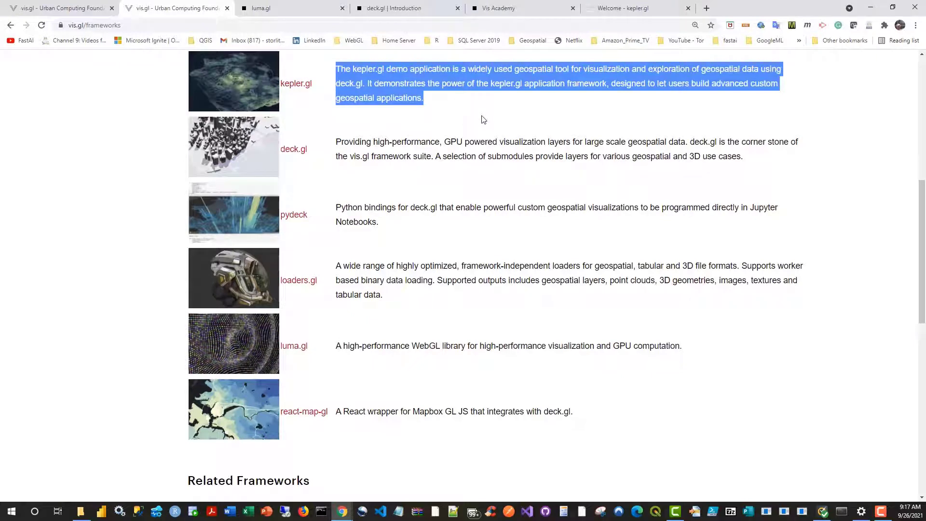
{"action": "left_click", "coordinate": [508, 237]}
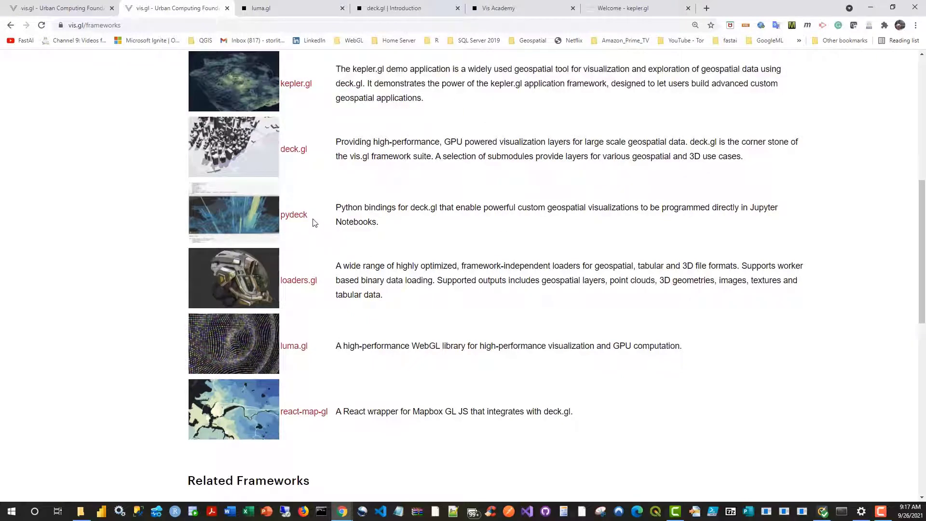
Step: Highlight and read the pydeck and loaders.gl descriptions in the framework catalog
{"action": "left_click_drag", "start_coordinate": [338, 206], "coordinate": [490, 220]}
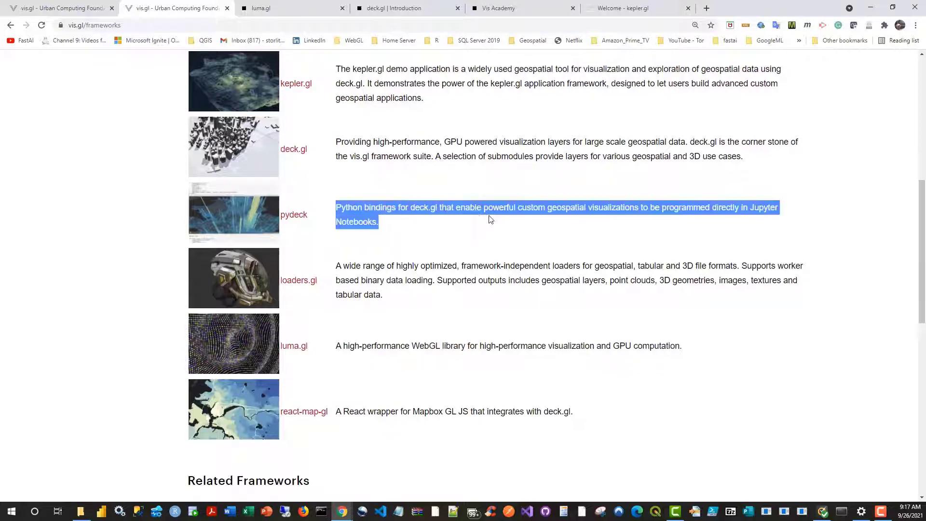
{"action": "left_click", "coordinate": [486, 245]}
{"action": "scroll", "coordinate": [487, 245], "scroll_direction": "down", "scroll_amount": 6}
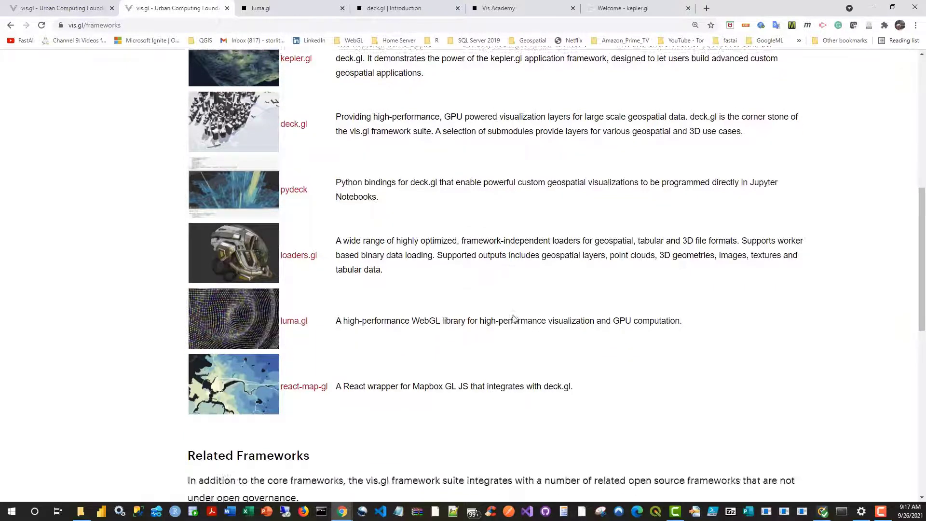
{"action": "scroll", "coordinate": [379, 230], "scroll_direction": "up", "scroll_amount": 5}
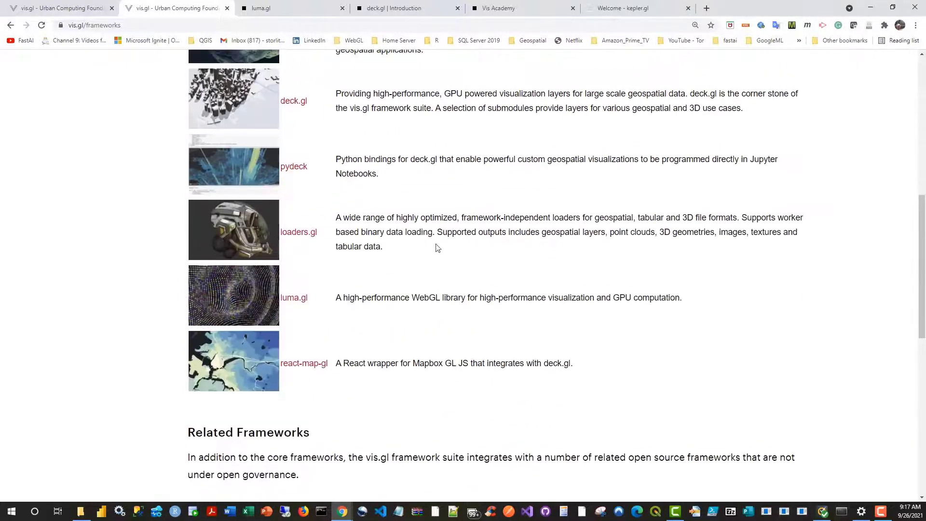
{"action": "left_click_drag", "start_coordinate": [338, 218], "coordinate": [398, 247]}
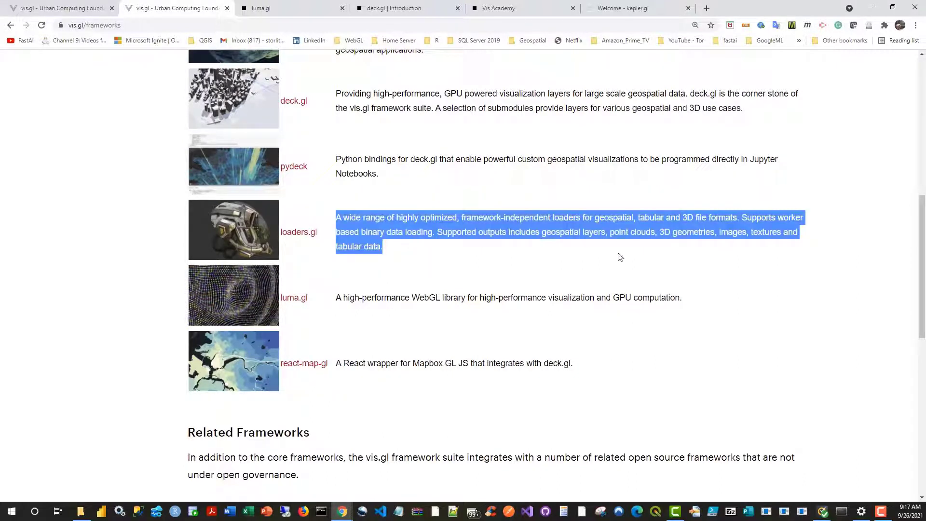
{"action": "left_click", "coordinate": [573, 272]}
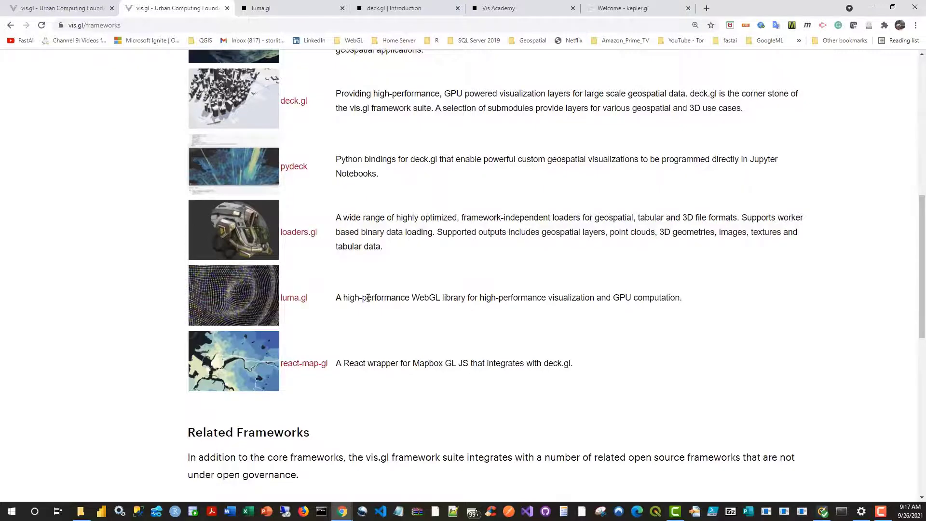
Step: Highlight the luma.gl description in the framework catalog, compare it with the entries above and clear the selection
{"action": "scroll", "coordinate": [368, 298], "scroll_direction": "up", "scroll_amount": 2}
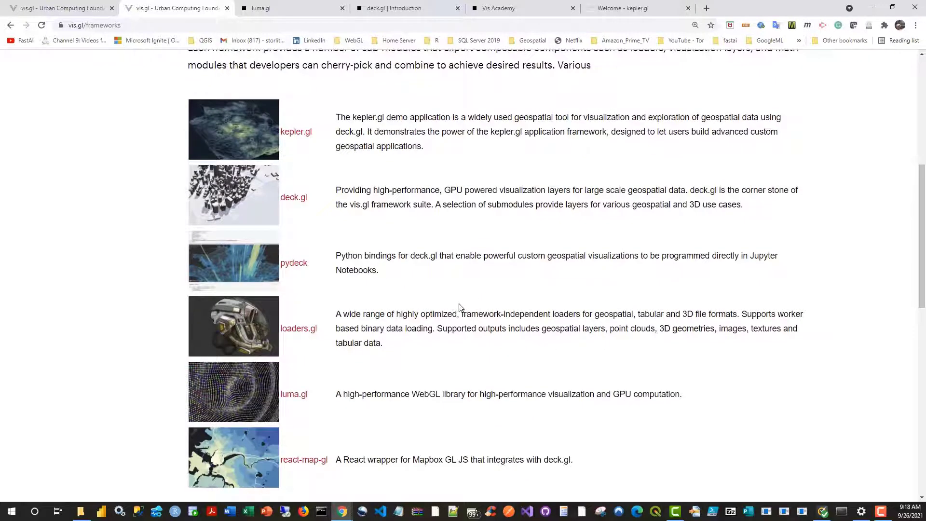
{"action": "scroll", "coordinate": [468, 306], "scroll_direction": "down", "scroll_amount": 1}
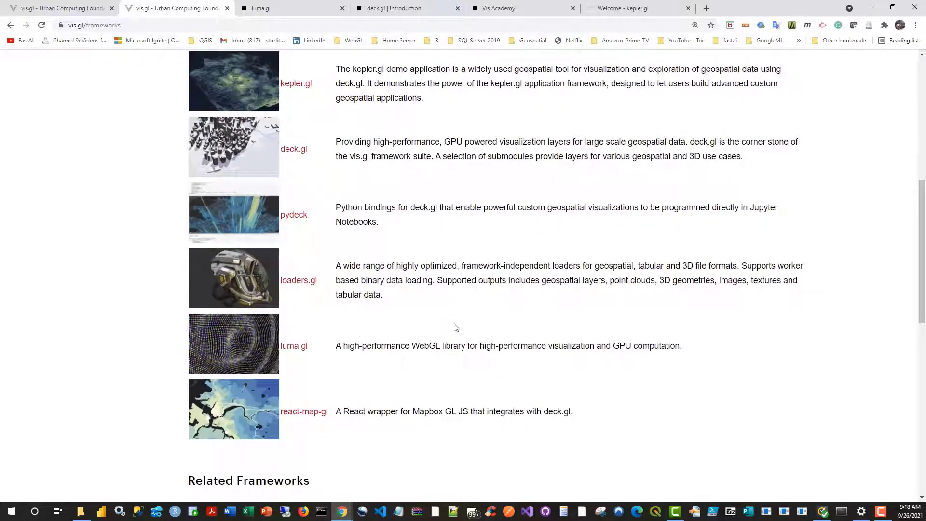
{"action": "left_click_drag", "start_coordinate": [336, 346], "coordinate": [681, 357]}
{"action": "scroll", "coordinate": [544, 318], "scroll_direction": "up", "scroll_amount": 2}
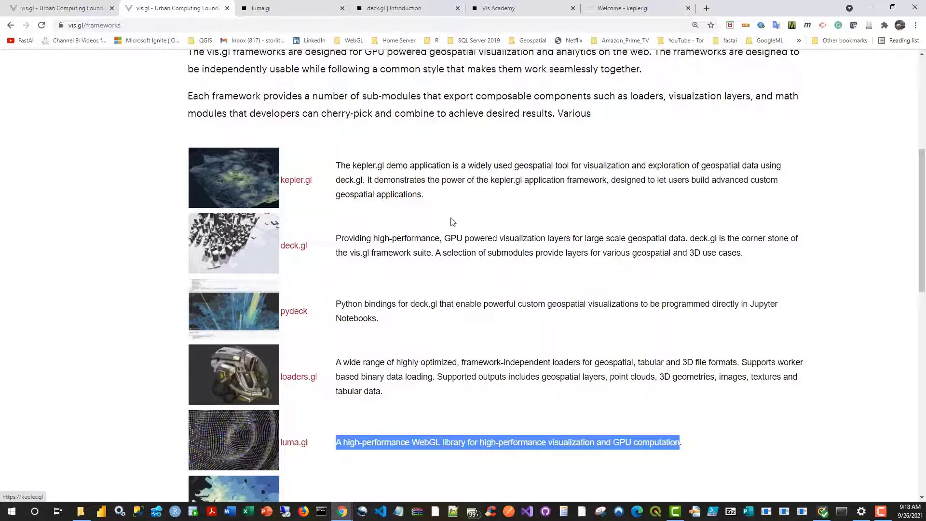
{"action": "left_click", "coordinate": [483, 233]}
Step: Read the react-map-gl description in the catalog and return to the beginning of the frameworks page
{"action": "scroll", "coordinate": [482, 248], "scroll_direction": "down", "scroll_amount": 4}
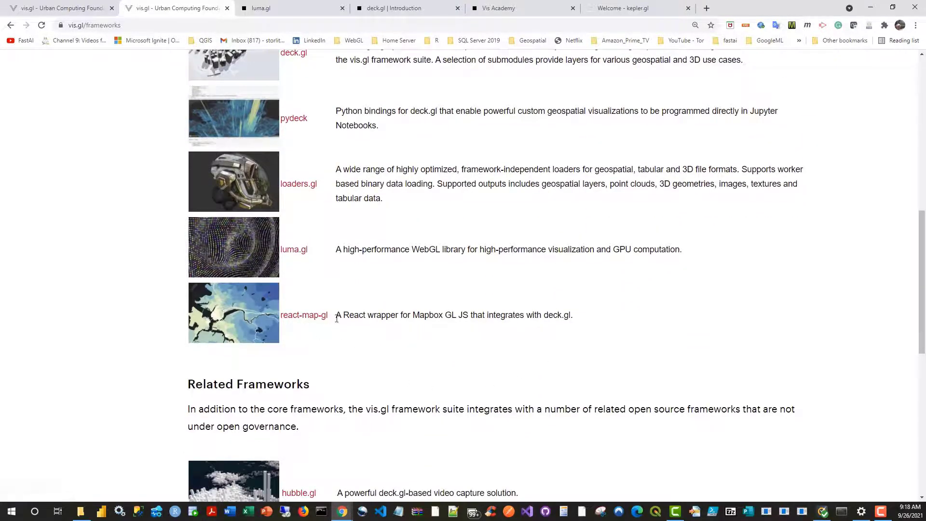
{"action": "left_click_drag", "start_coordinate": [341, 316], "coordinate": [586, 321]}
{"action": "scroll", "coordinate": [467, 321], "scroll_direction": "up", "scroll_amount": 4}
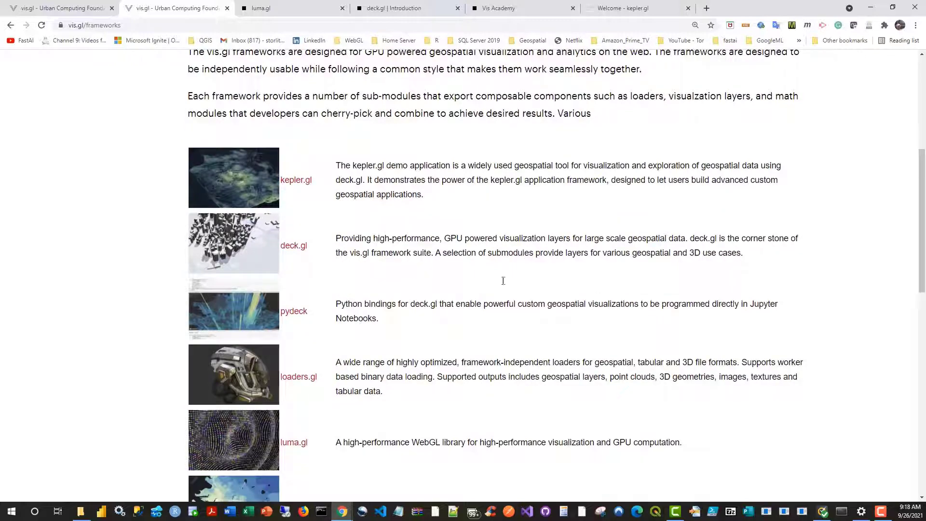
{"action": "scroll", "coordinate": [503, 280], "scroll_direction": "down", "scroll_amount": 2}
{"action": "scroll", "coordinate": [514, 306], "scroll_direction": "up", "scroll_amount": 5}
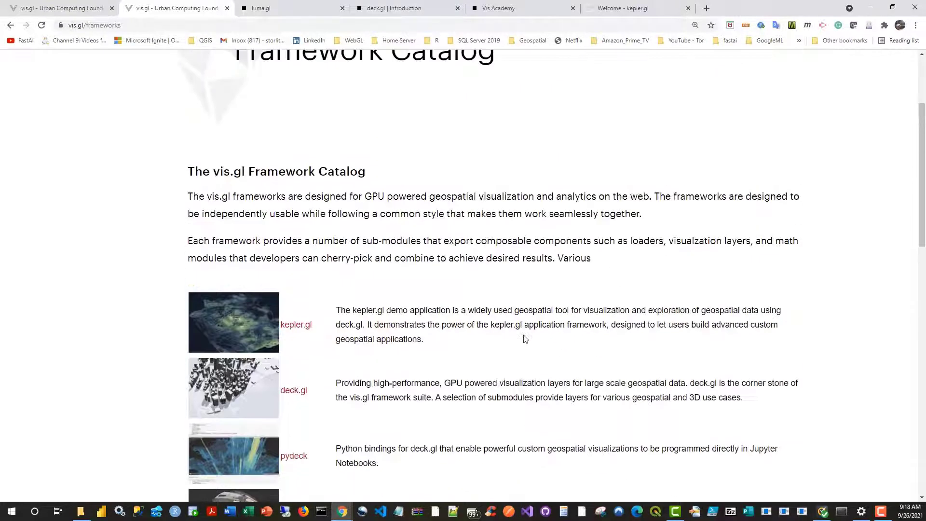
{"action": "scroll", "coordinate": [525, 339], "scroll_direction": "up", "scroll_amount": 3}
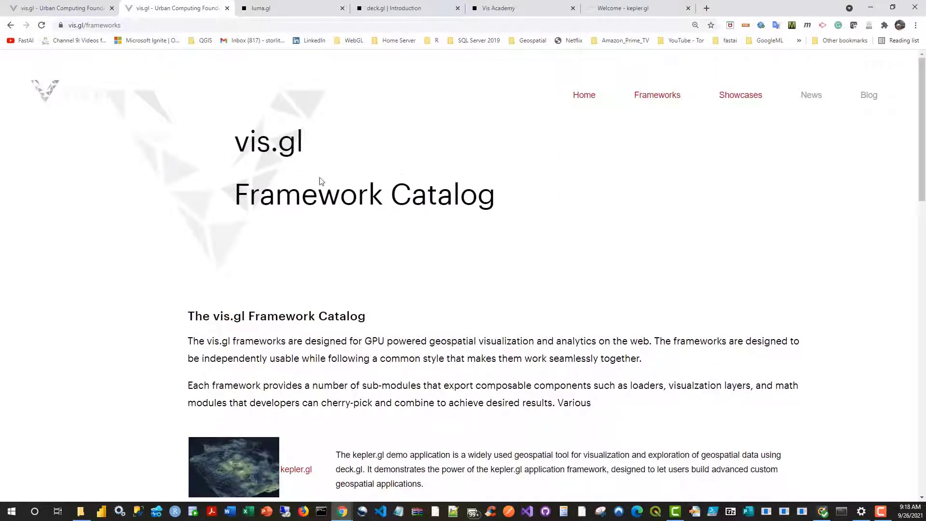
Step: Show the luma.gl site and highlight the paragraph about the core 3D rendering technology behind Uber's visualization tools
{"action": "left_click", "coordinate": [290, 12]}
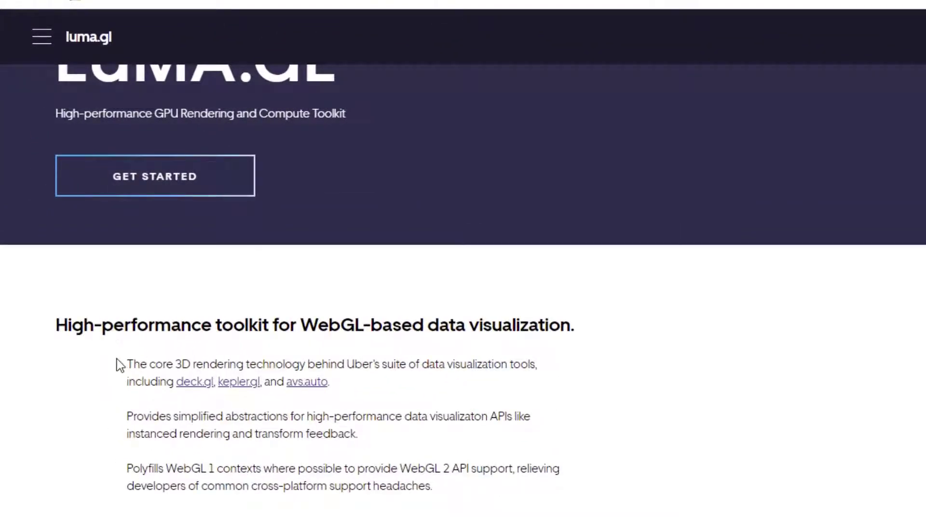
{"action": "left_click_drag", "start_coordinate": [117, 359], "coordinate": [496, 388]}
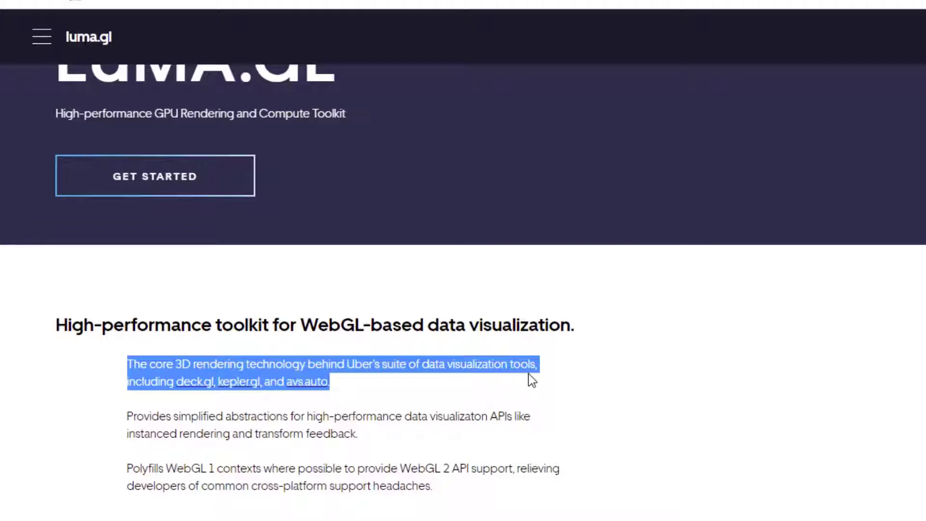
{"action": "left_click", "coordinate": [581, 383]}
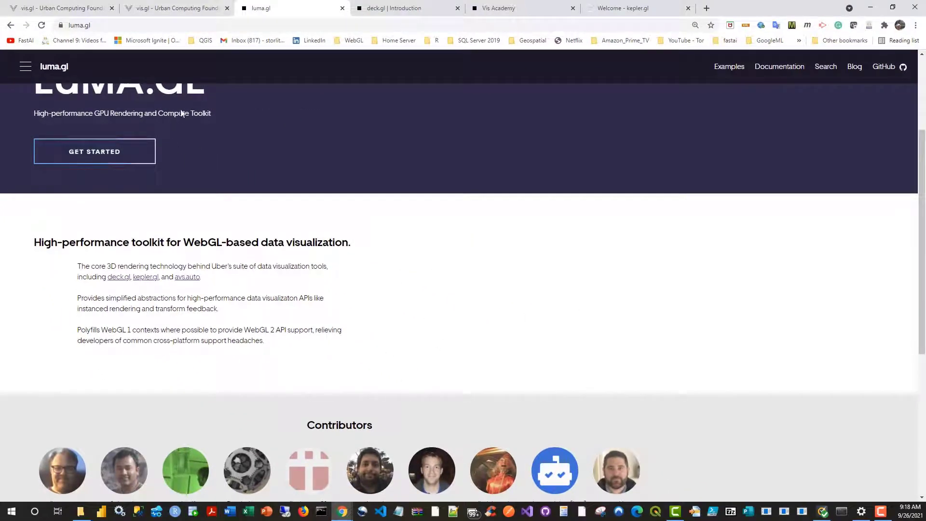
Step: Go to the deck.gl site and browse the layer thumbnails in its examples gallery
{"action": "left_click", "coordinate": [401, 9]}
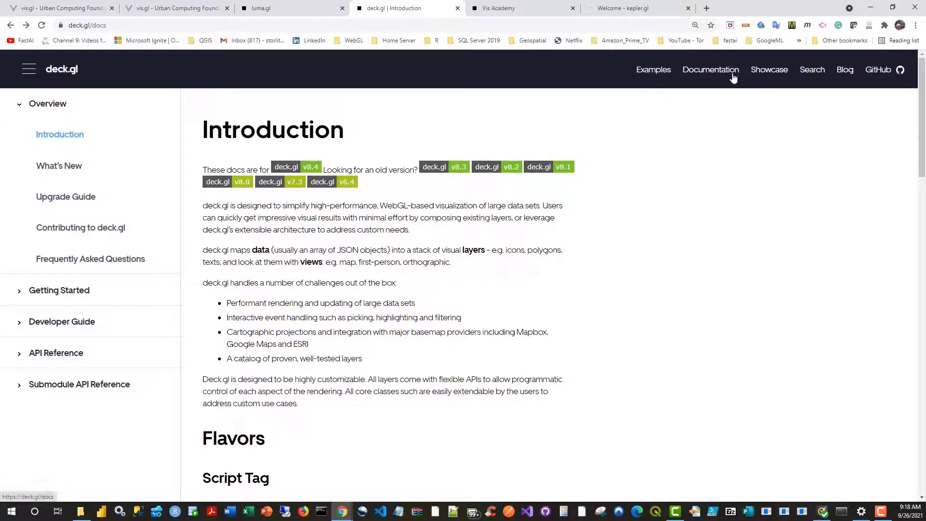
{"action": "left_click", "coordinate": [654, 71]}
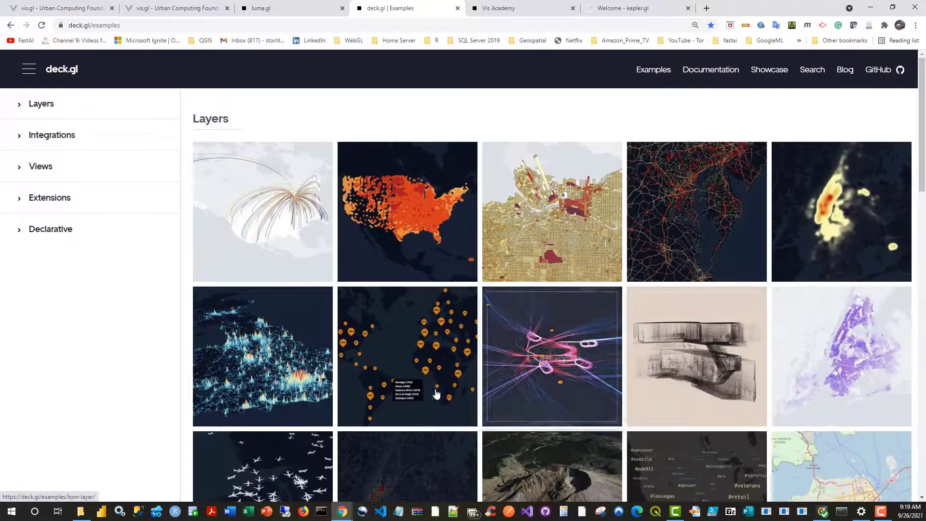
{"action": "scroll", "coordinate": [393, 470], "scroll_direction": "down", "scroll_amount": 3}
{"action": "scroll", "coordinate": [531, 459], "scroll_direction": "up", "scroll_amount": 3}
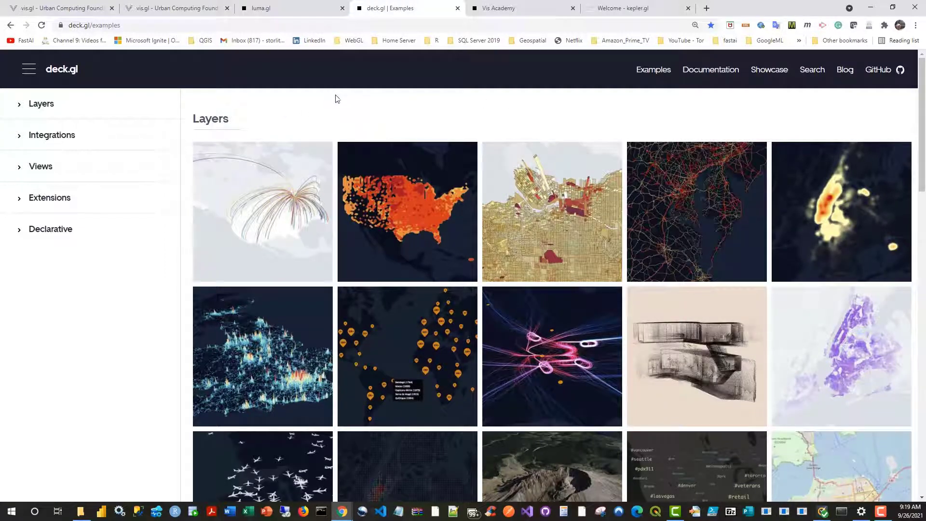
Step: Show the Vis Academy site and look over its tutorials up to the page heading
{"action": "key", "text": "ctrl+Tab"}
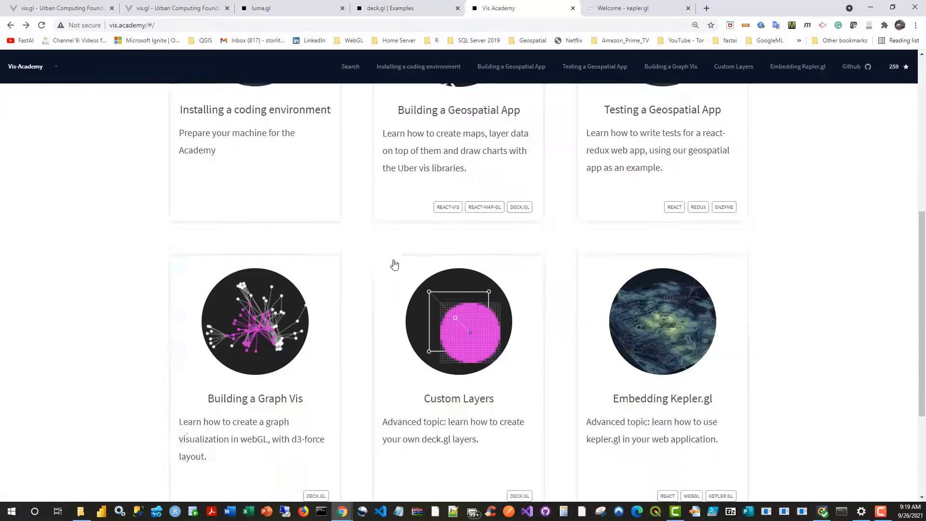
{"action": "scroll", "coordinate": [36, 299], "scroll_direction": "up", "scroll_amount": 5}
{"action": "scroll", "coordinate": [33, 307], "scroll_direction": "up", "scroll_amount": 2}
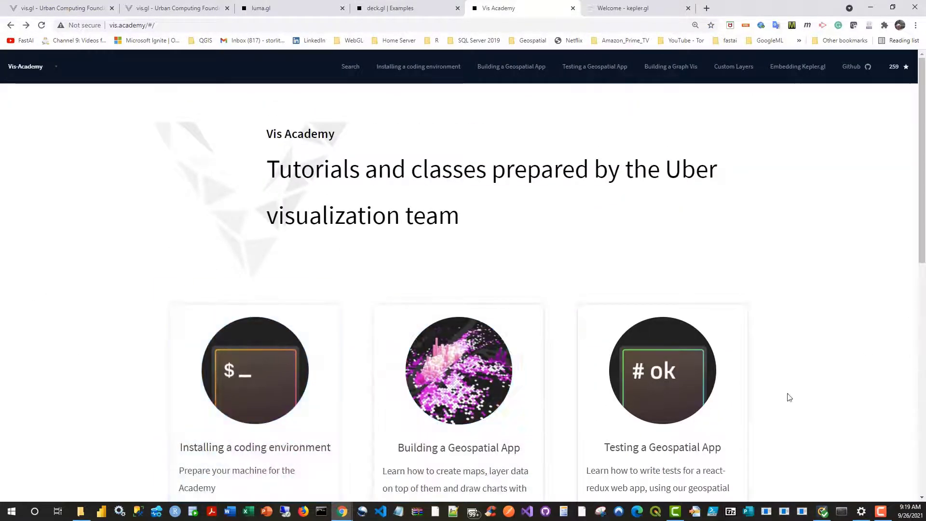
Step: Show the kepler.gl documentation's Welcome page and review its introduction and the Links section
{"action": "left_click", "coordinate": [630, 11]}
{"action": "scroll", "coordinate": [562, 425], "scroll_direction": "up", "scroll_amount": 4}
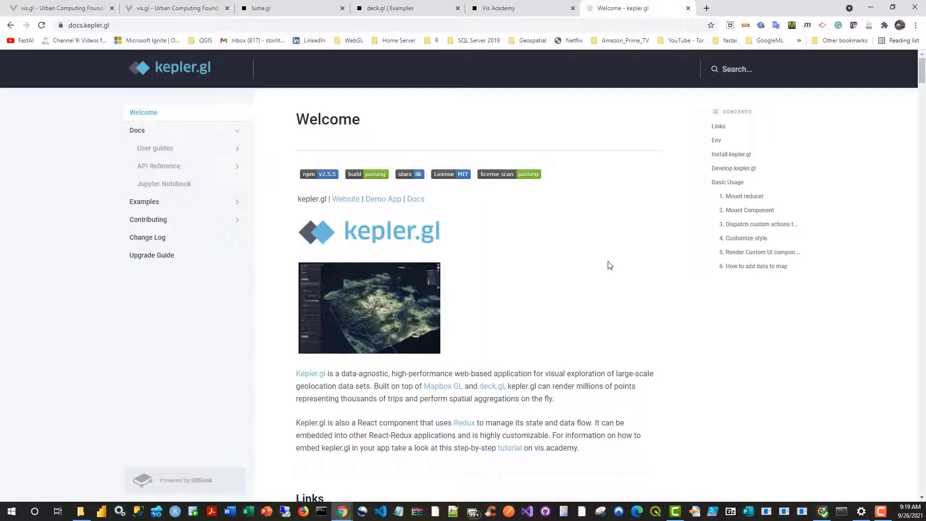
{"action": "scroll", "coordinate": [599, 320], "scroll_direction": "down", "scroll_amount": 1}
{"action": "scroll", "coordinate": [599, 319], "scroll_direction": "up", "scroll_amount": 1}
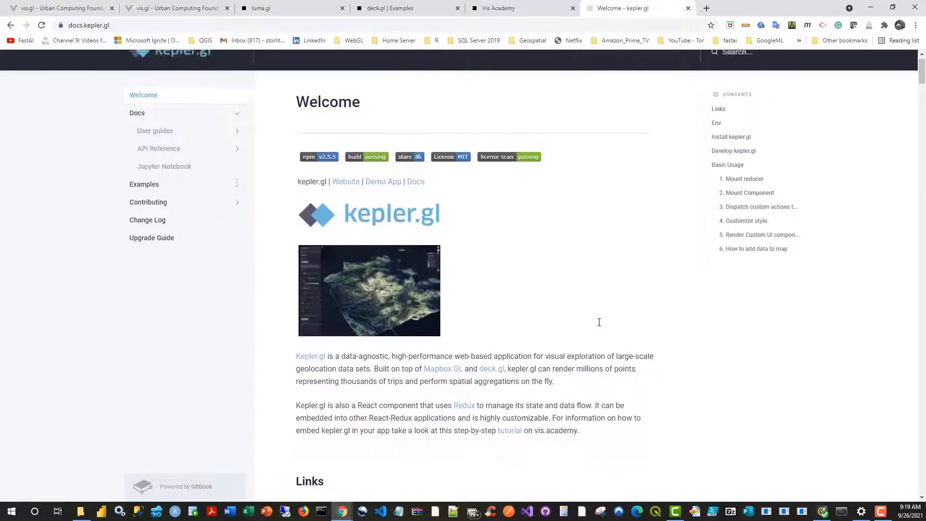
{"action": "scroll", "coordinate": [564, 359], "scroll_direction": "down", "scroll_amount": 4}
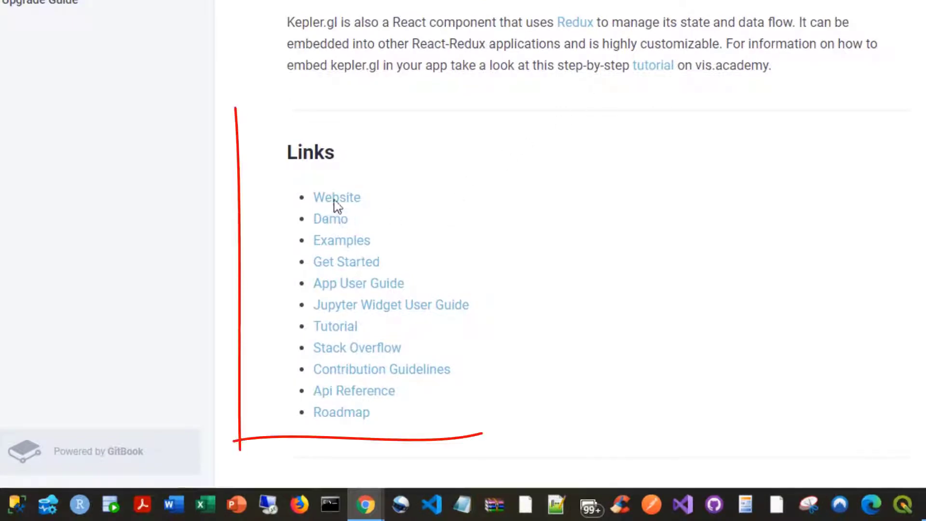
Step: Go from the kepler.gl documentation to the kepler.gl website and start its demo app
{"action": "scroll", "coordinate": [651, 280], "scroll_direction": "up", "scroll_amount": 3}
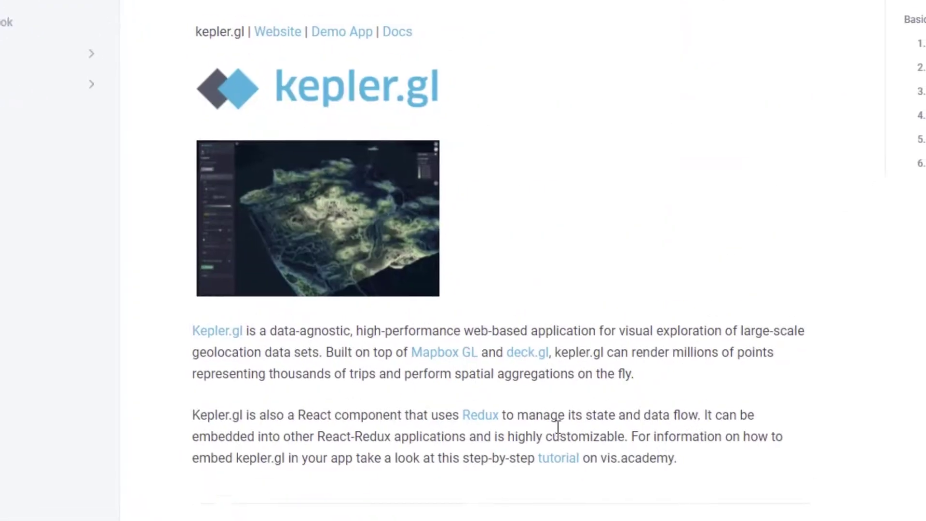
{"action": "scroll", "coordinate": [694, 236], "scroll_direction": "down", "scroll_amount": 1}
{"action": "scroll", "coordinate": [770, 176], "scroll_direction": "up", "scroll_amount": 2}
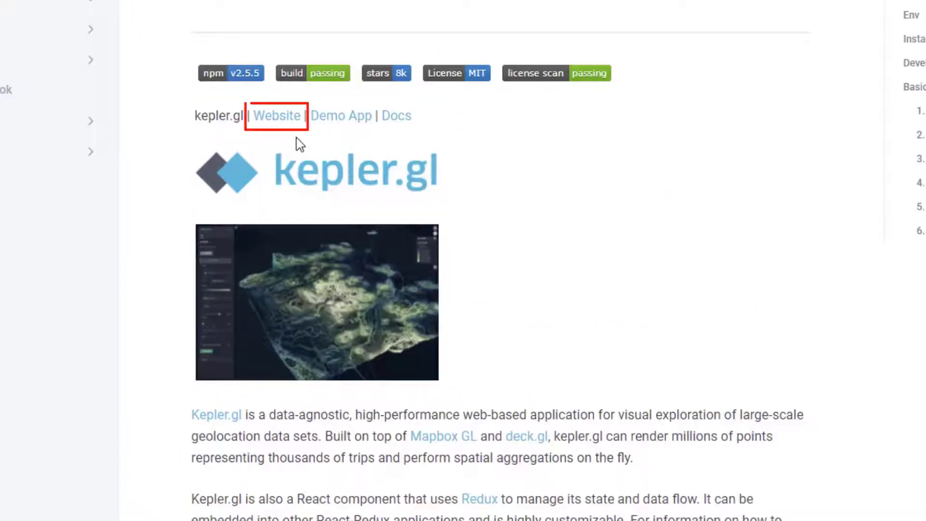
{"action": "left_click", "coordinate": [276, 121]}
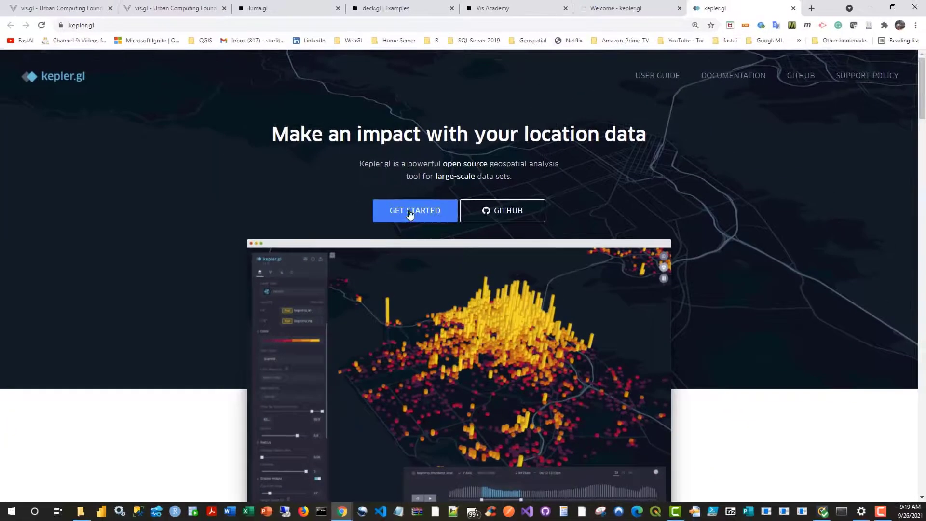
{"action": "left_click", "coordinate": [419, 213]}
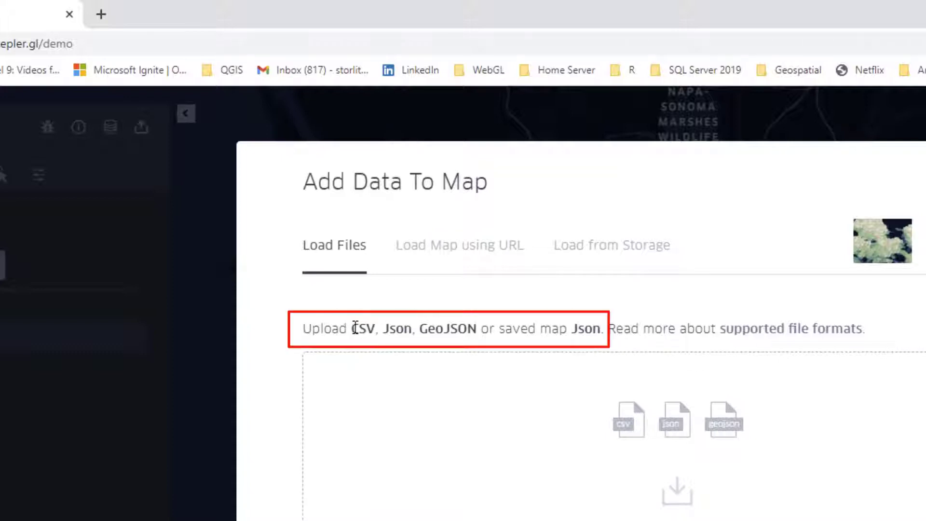
Step: Highlight the CSV, Json and GeoJSON upload formats in the Add Data To Map dialog
{"action": "left_click_drag", "start_coordinate": [355, 329], "coordinate": [377, 329]}
{"action": "left_click", "coordinate": [402, 329]}
{"action": "double_click", "coordinate": [401, 329]}
{"action": "double_click", "coordinate": [462, 330]}
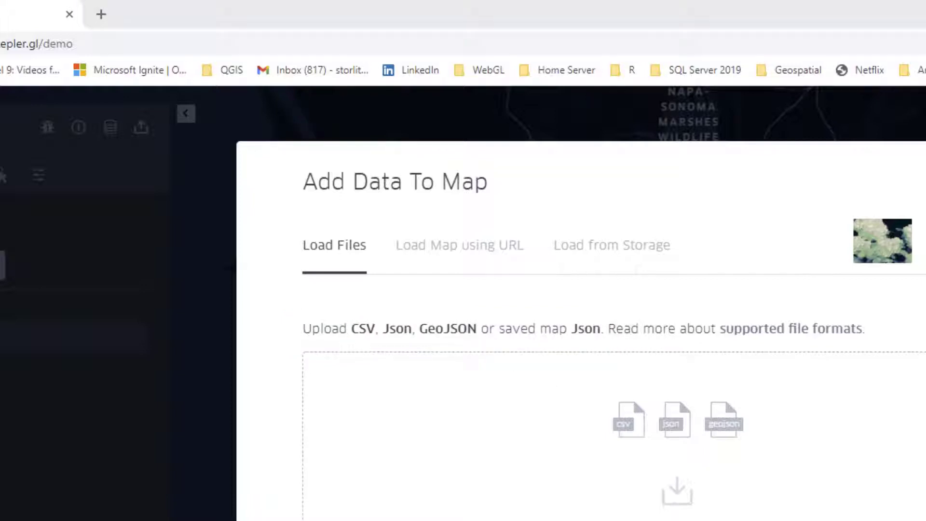
Step: Load targets.csv from the Kepler_Demo folder onto the kepler.gl map
{"action": "left_click_drag", "start_coordinate": [924, 261], "coordinate": [548, 199]}
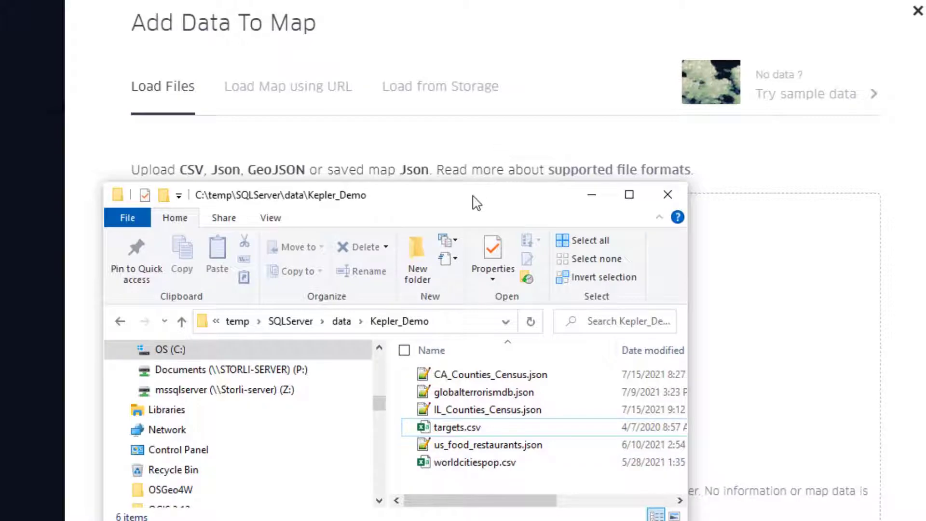
{"action": "left_click_drag", "start_coordinate": [461, 197], "coordinate": [617, 186]}
{"action": "left_click", "coordinate": [623, 408]}
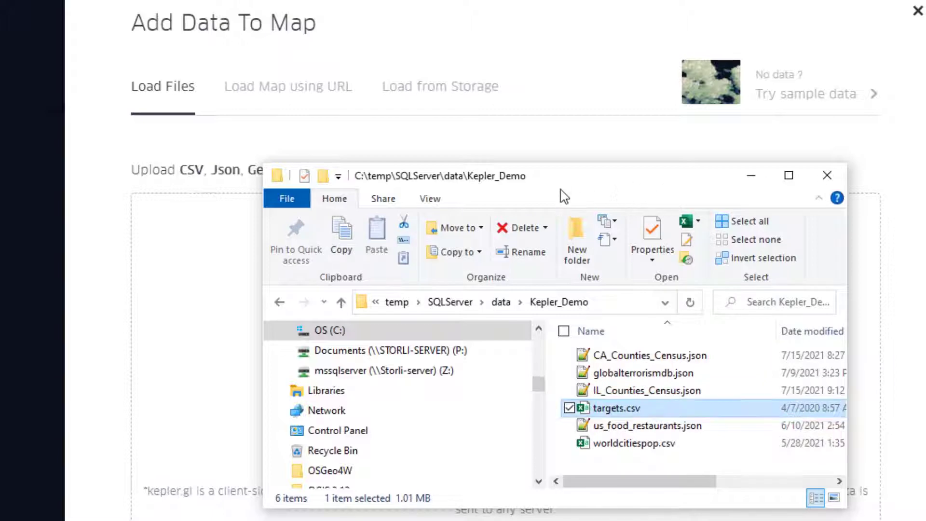
{"action": "left_click_drag", "start_coordinate": [560, 189], "coordinate": [925, 191]}
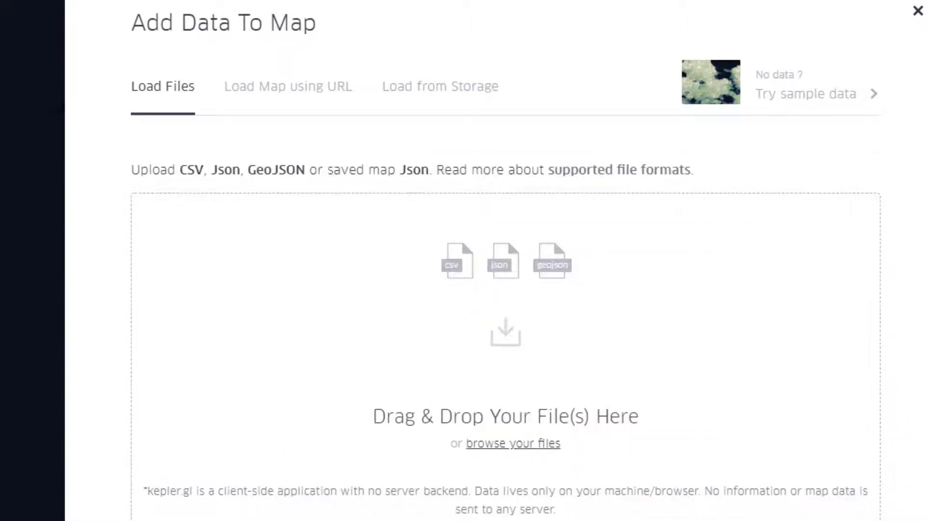
{"action": "left_click_drag", "start_coordinate": [791, 284], "coordinate": [372, 347]}
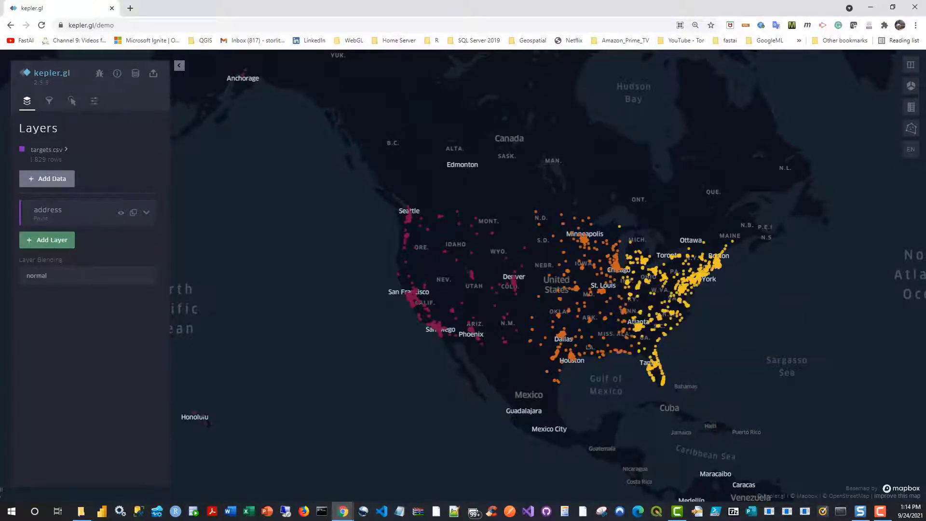
{"action": "key", "text": "alt+Tab"}
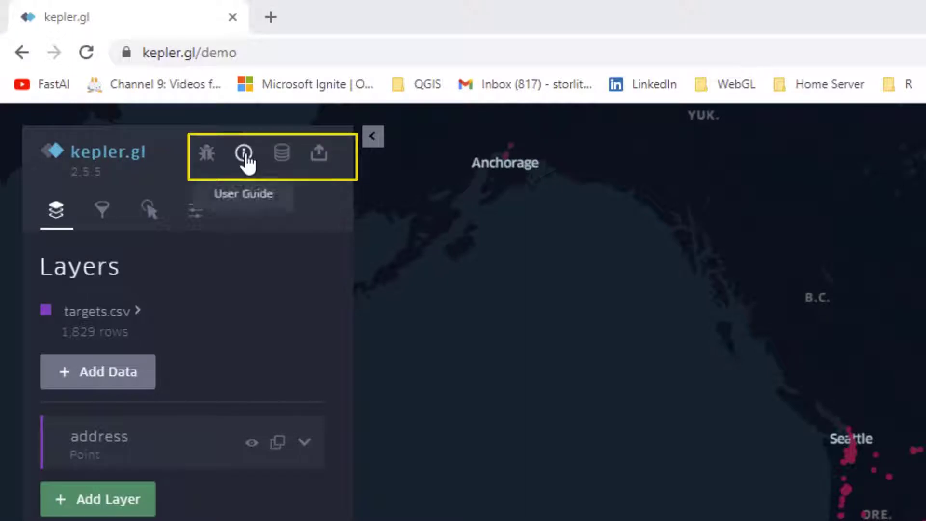
Step: Explore the plotted target points across the United States and down to Florida at different zoom levels
{"action": "mouse_move", "coordinate": [91, 325]}
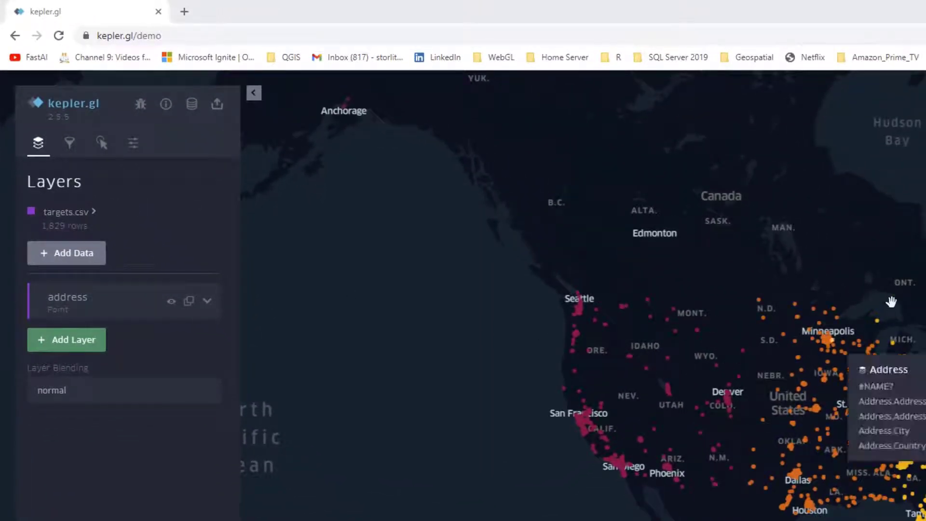
{"action": "left_click_drag", "start_coordinate": [899, 269], "coordinate": [820, 256]}
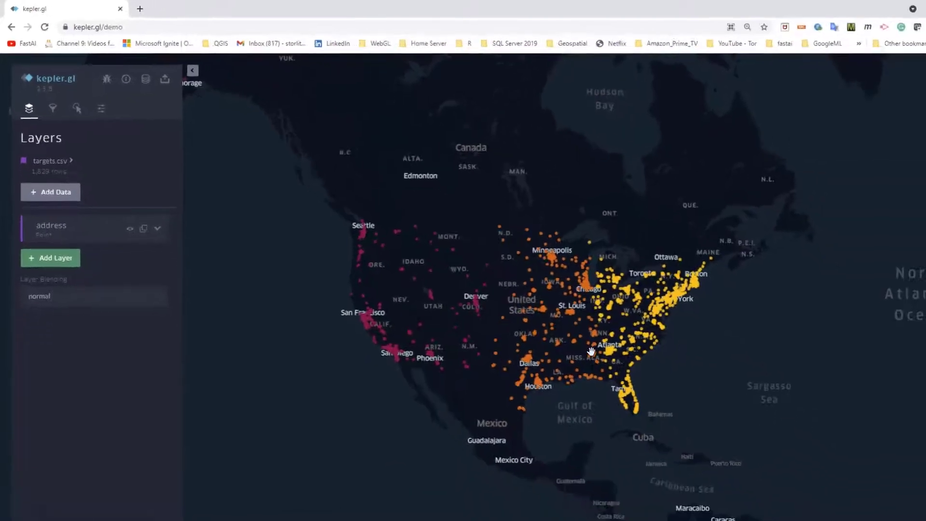
{"action": "scroll", "coordinate": [747, 446], "scroll_direction": "up", "scroll_amount": 5}
{"action": "scroll", "coordinate": [766, 452], "scroll_direction": "up", "scroll_amount": 3}
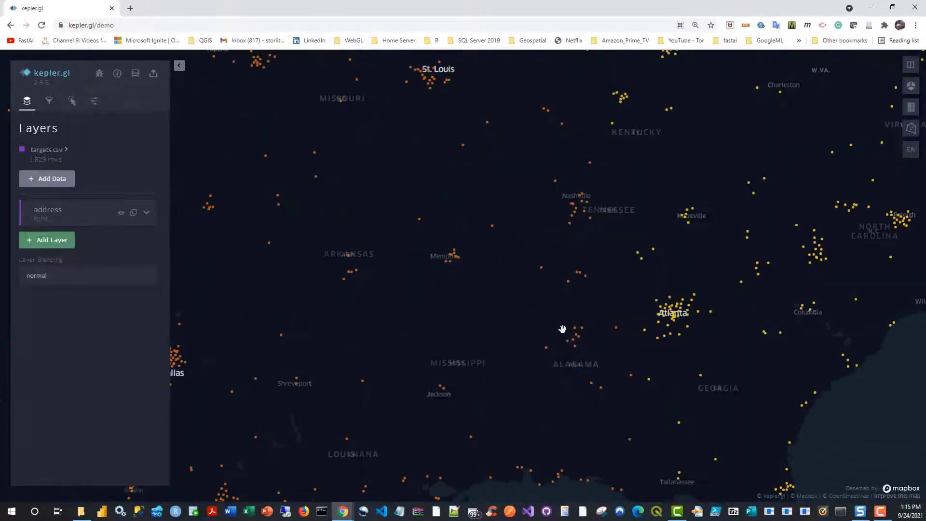
{"action": "scroll", "coordinate": [562, 328], "scroll_direction": "down", "scroll_amount": 5}
{"action": "mouse_move", "coordinate": [543, 331]}
{"action": "left_mouse_down"}
{"action": "mouse_move", "coordinate": [753, 309]}
{"action": "mouse_move", "coordinate": [606, 327]}
{"action": "mouse_move", "coordinate": [541, 320]}
{"action": "left_mouse_up"}
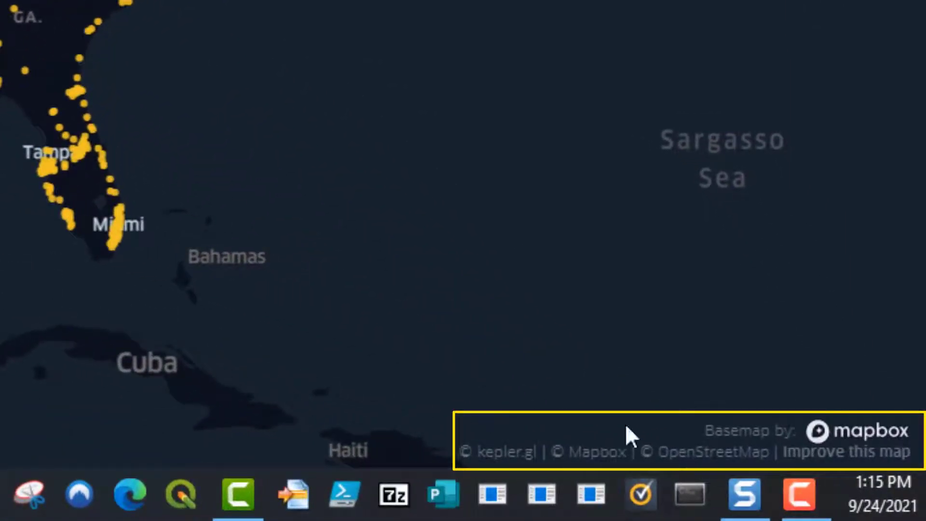
{"action": "left_click_drag", "start_coordinate": [481, 50], "coordinate": [559, 2]}
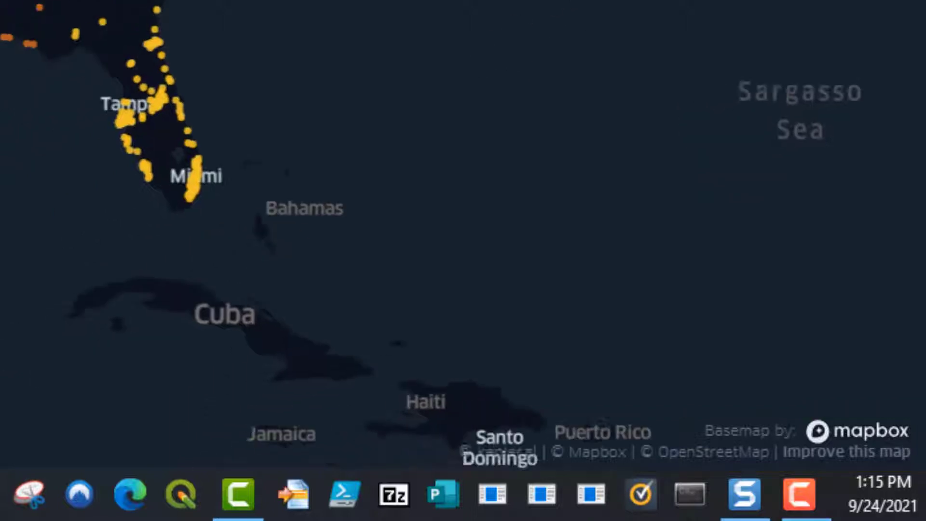
{"action": "scroll", "coordinate": [216, 2], "scroll_direction": "down", "scroll_amount": 2}
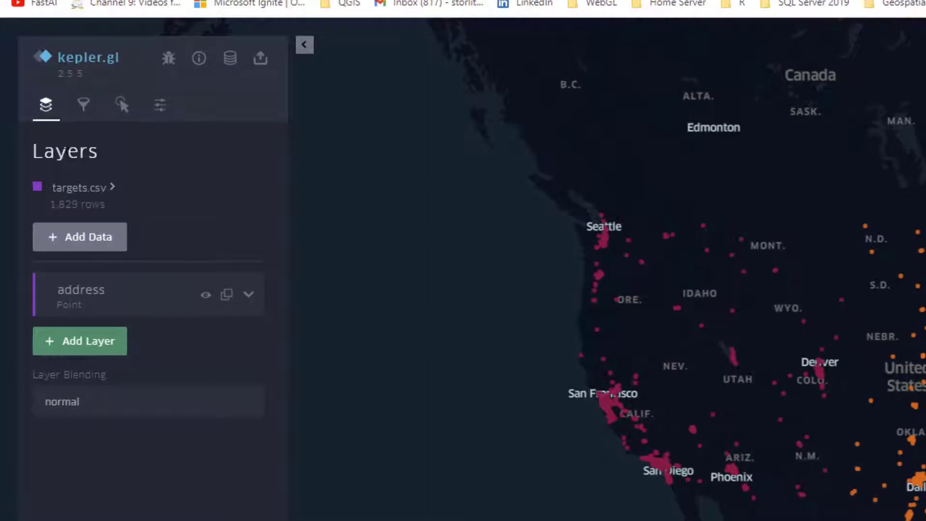
Step: Expand the address point layer's settings and its additional fill color options
{"action": "mouse_move", "coordinate": [109, 193]}
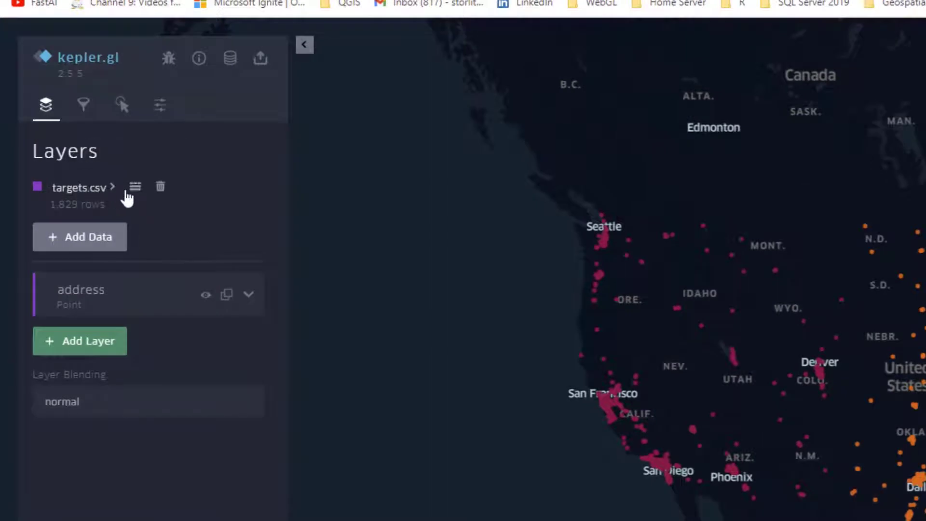
{"action": "left_click", "coordinate": [248, 296]}
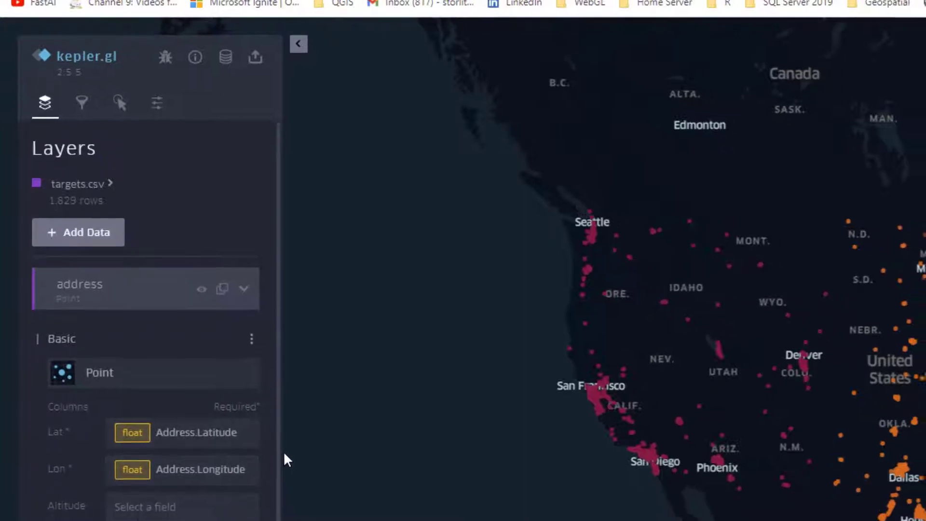
{"action": "scroll", "coordinate": [226, 374], "scroll_direction": "down", "scroll_amount": 3}
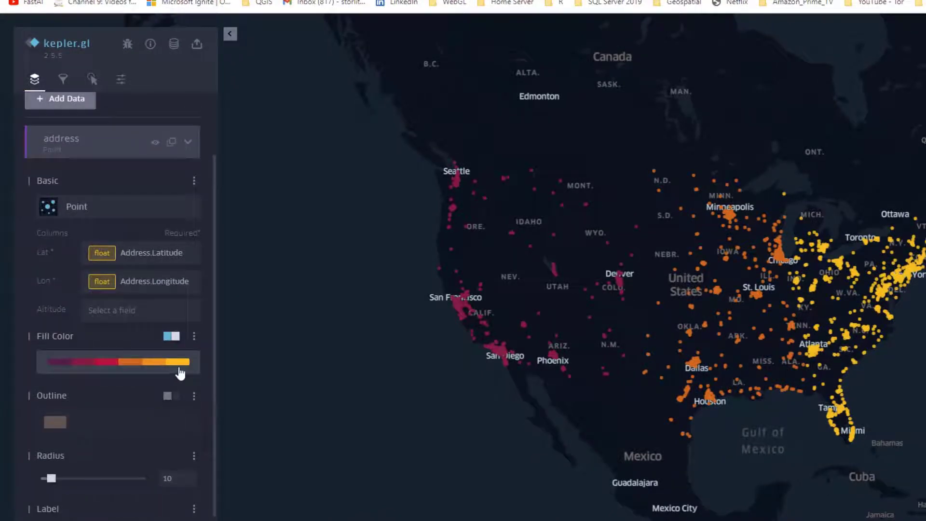
{"action": "left_click", "coordinate": [194, 336]}
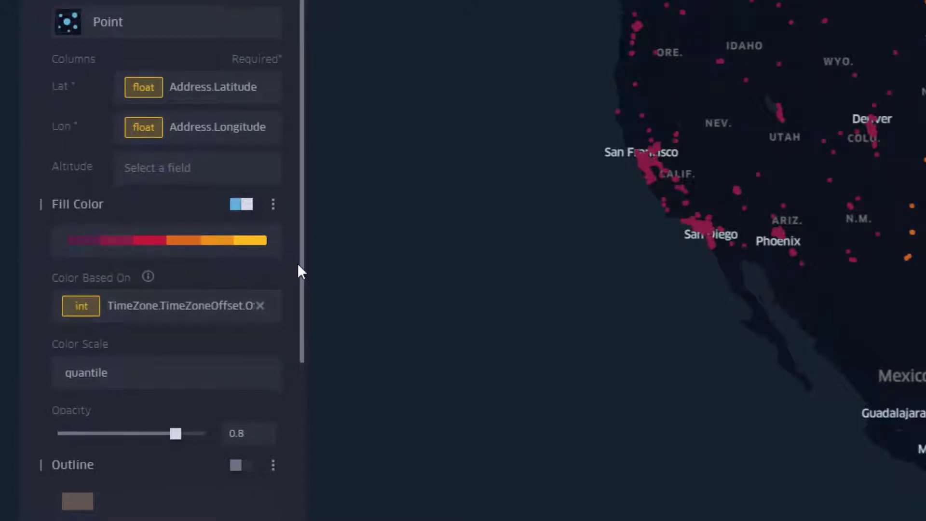
{"action": "scroll", "coordinate": [299, 268], "scroll_direction": "down", "scroll_amount": 1}
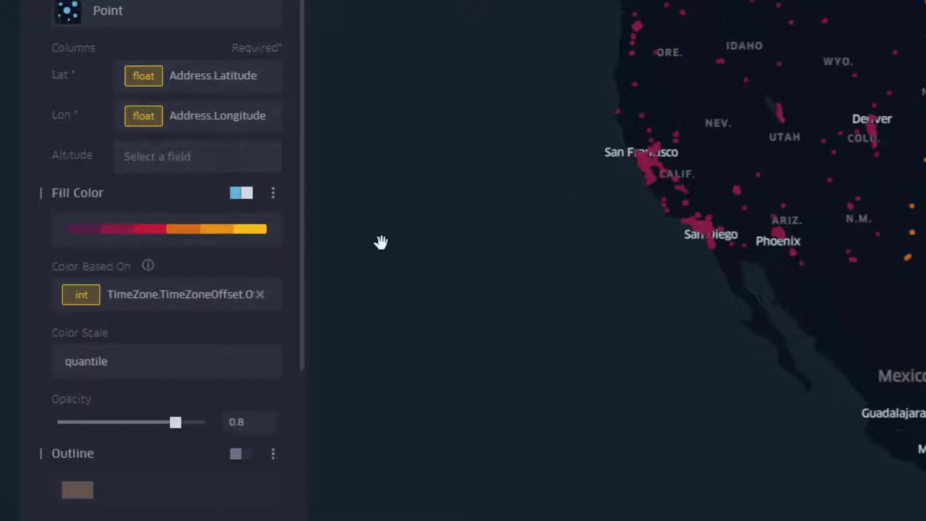
Step: Set the number of steps in the address layer's fill color palette to 4
{"action": "left_click", "coordinate": [176, 231]}
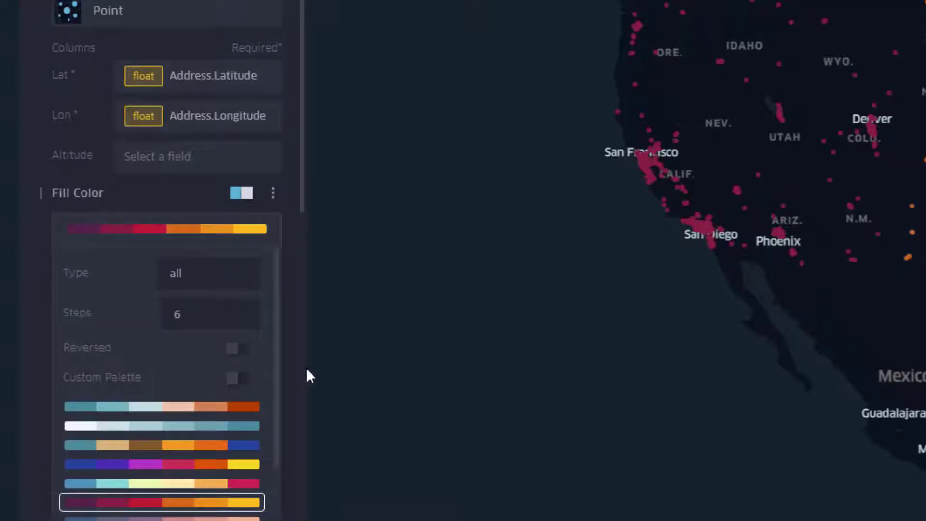
{"action": "left_click_drag", "start_coordinate": [275, 320], "coordinate": [289, 306]}
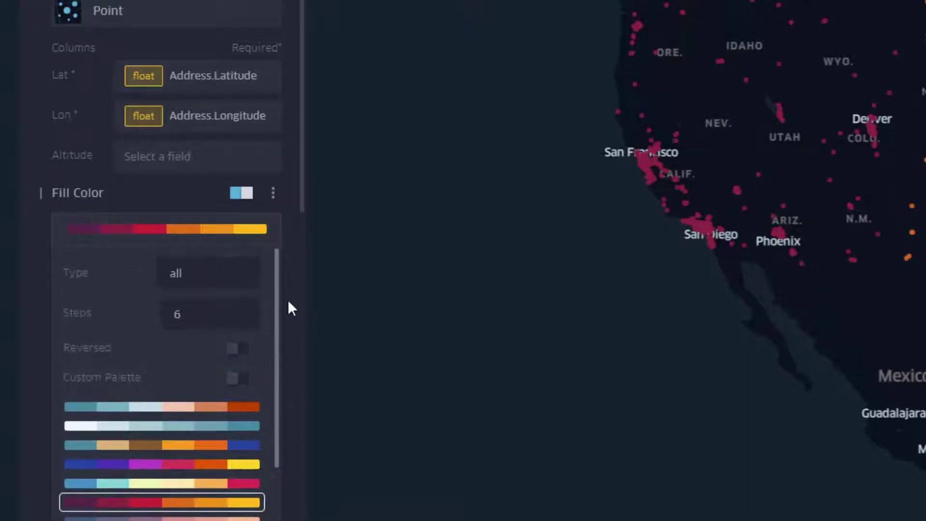
{"action": "left_click", "coordinate": [189, 319]}
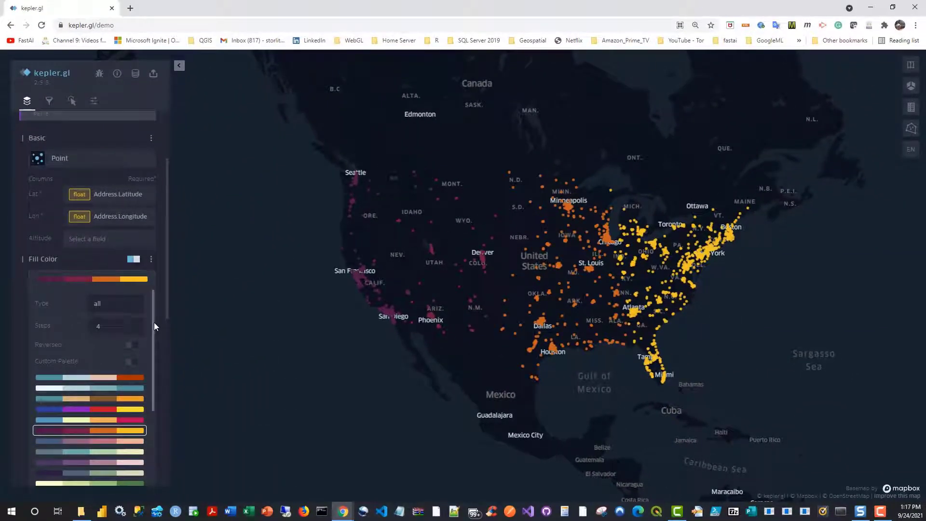
Step: Apply the light yellow, amber, orange and red palette as the address layer's fill color
{"action": "scroll", "coordinate": [154, 333], "scroll_direction": "down", "scroll_amount": 3}
{"action": "scroll", "coordinate": [157, 355], "scroll_direction": "up", "scroll_amount": 3}
{"action": "scroll", "coordinate": [155, 338], "scroll_direction": "down", "scroll_amount": 4}
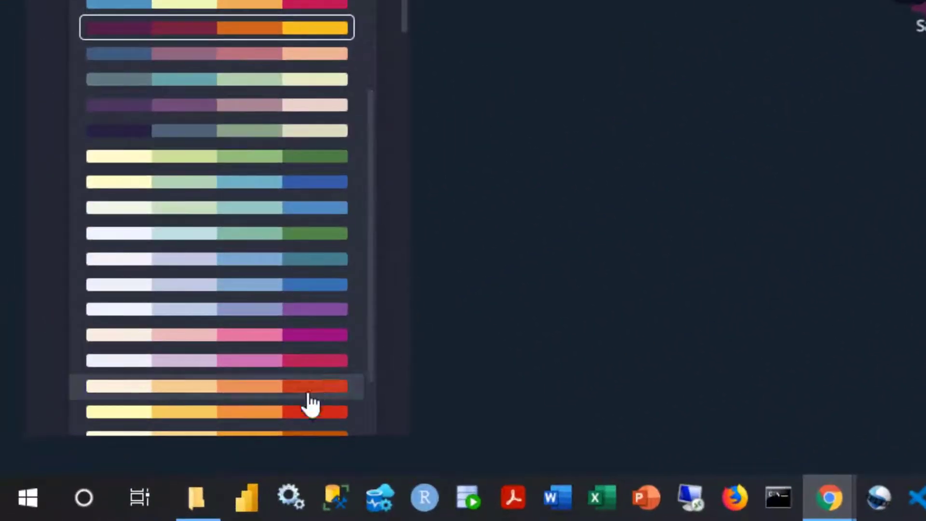
{"action": "left_click", "coordinate": [269, 414]}
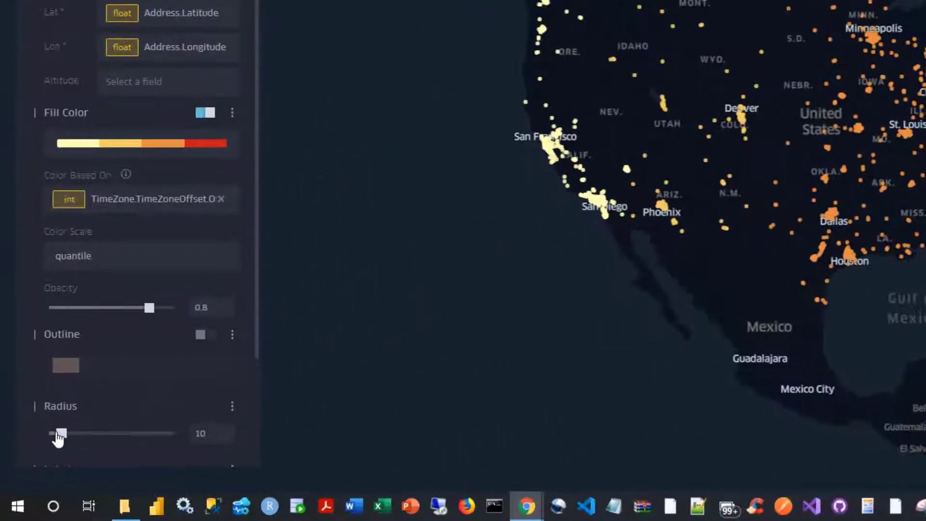
Step: Try point radii of 19.5 and 11.7 on the address layer and reset the radius to 10
{"action": "left_click_drag", "start_coordinate": [40, 463], "coordinate": [50, 464]}
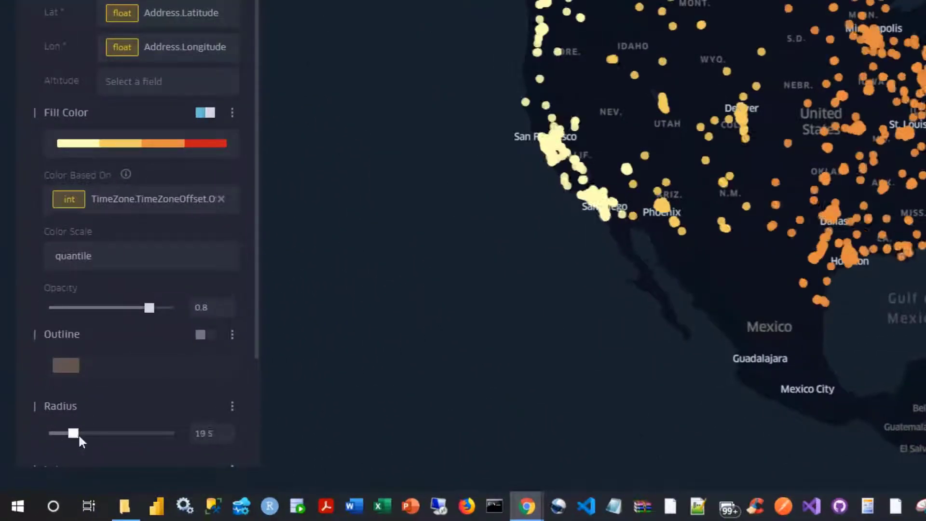
{"action": "mouse_move", "coordinate": [79, 436]}
{"action": "left_mouse_down"}
{"action": "mouse_move", "coordinate": [97, 445]}
{"action": "mouse_move", "coordinate": [66, 445]}
{"action": "left_mouse_up"}
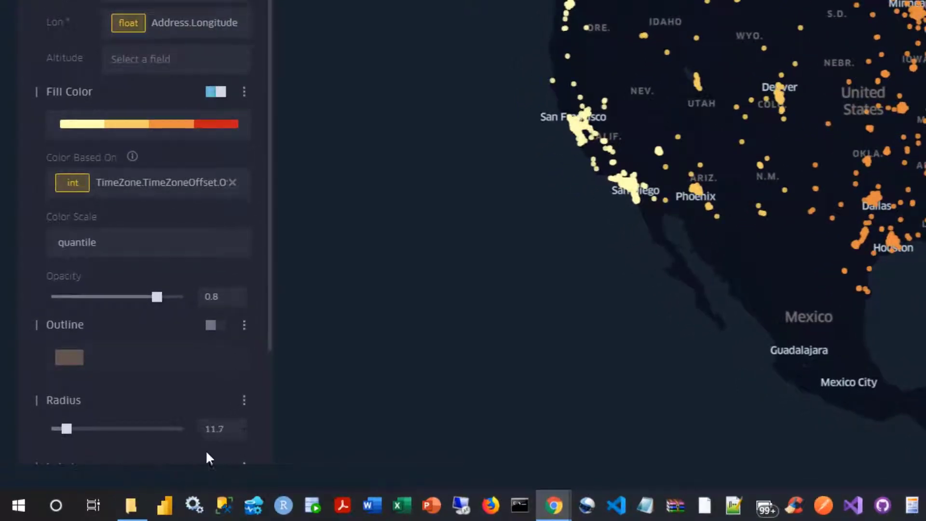
{"action": "type", "text": "10"}
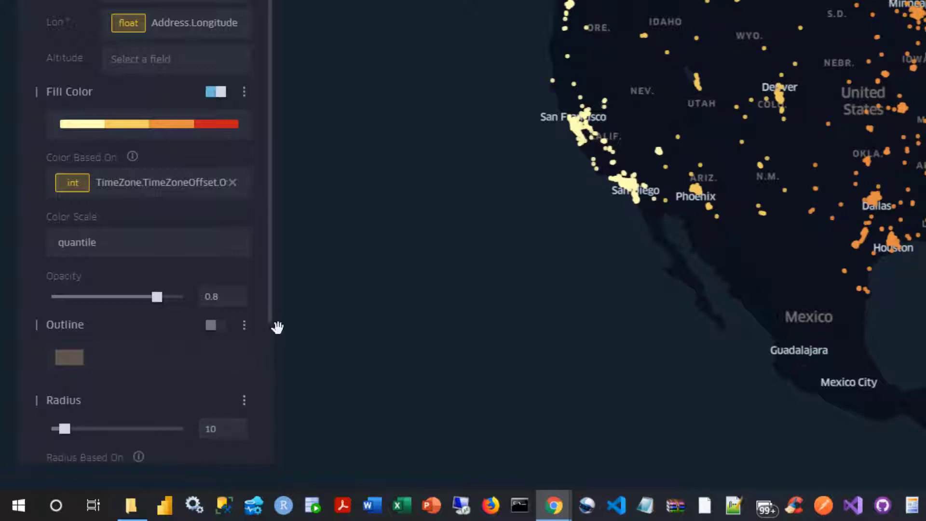
Step: Open the map's interaction settings and switch the tooltip off and on again
{"action": "scroll", "coordinate": [277, 327], "scroll_direction": "down", "scroll_amount": 3}
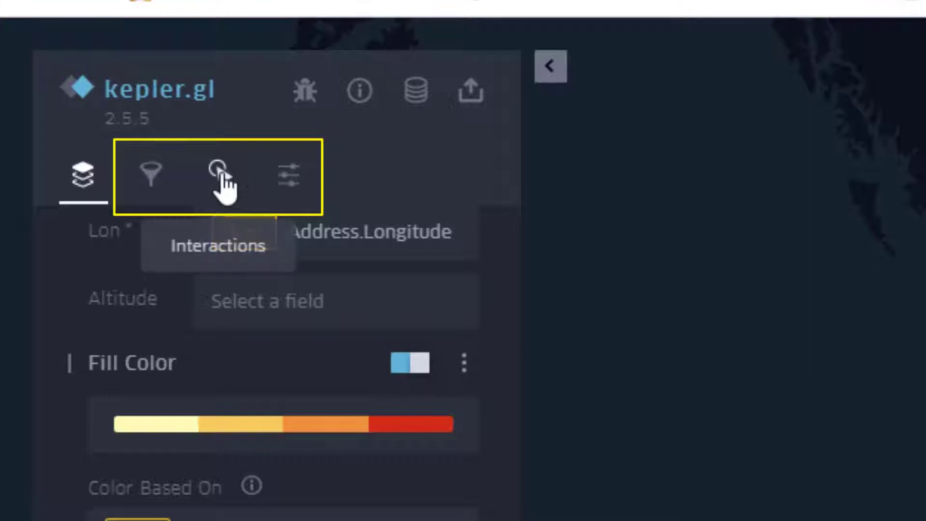
{"action": "left_click", "coordinate": [222, 171]}
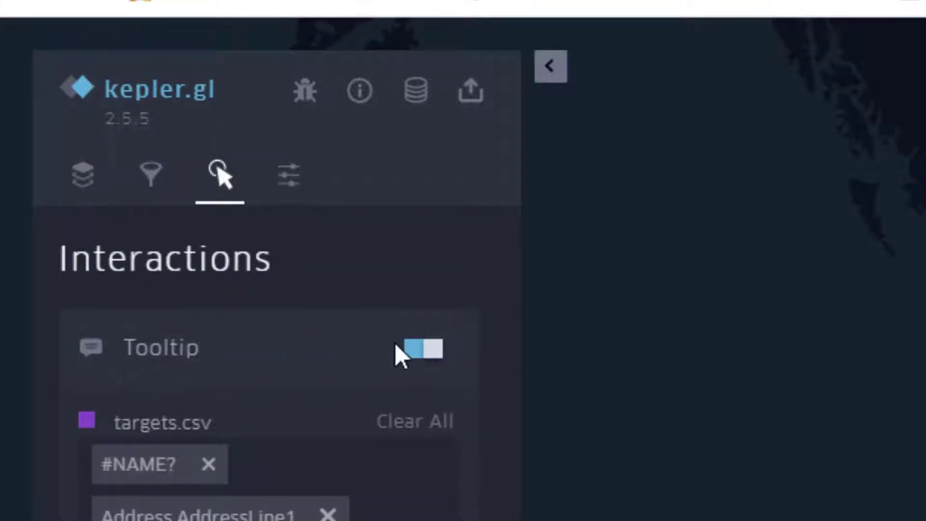
{"action": "left_click", "coordinate": [412, 351]}
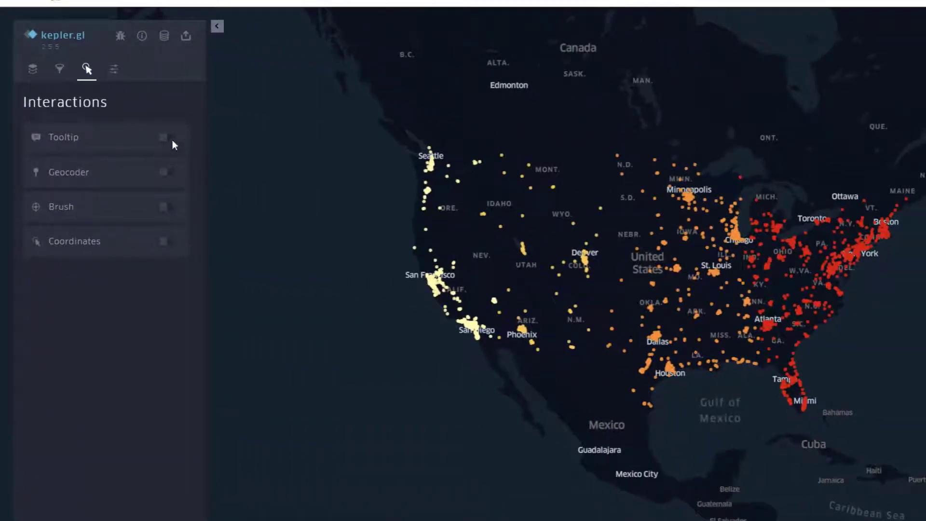
{"action": "left_click", "coordinate": [167, 138]}
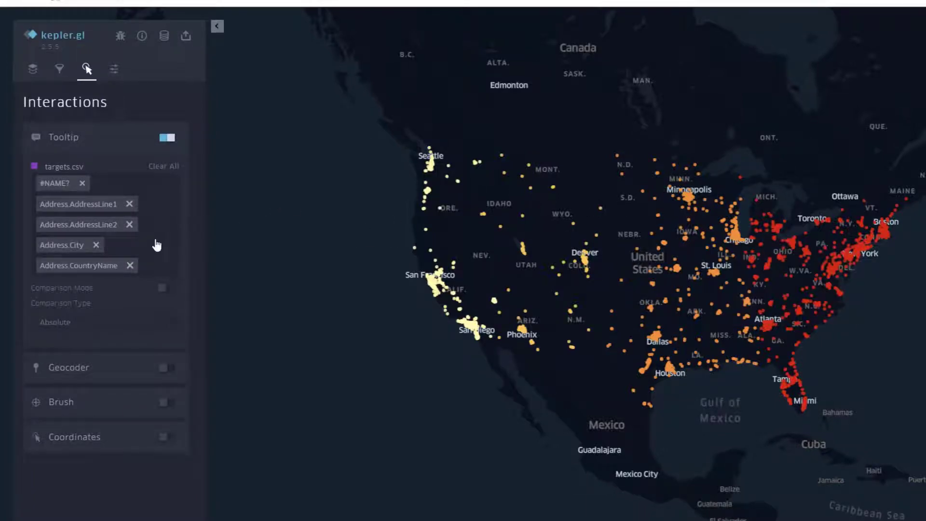
Step: Replace the targets.csv tooltip fields with Address.County, Address.City, TimeZone.TimeZoneCode, PhoneNumber and Address.FormattedAddress
{"action": "left_click", "coordinate": [170, 167]}
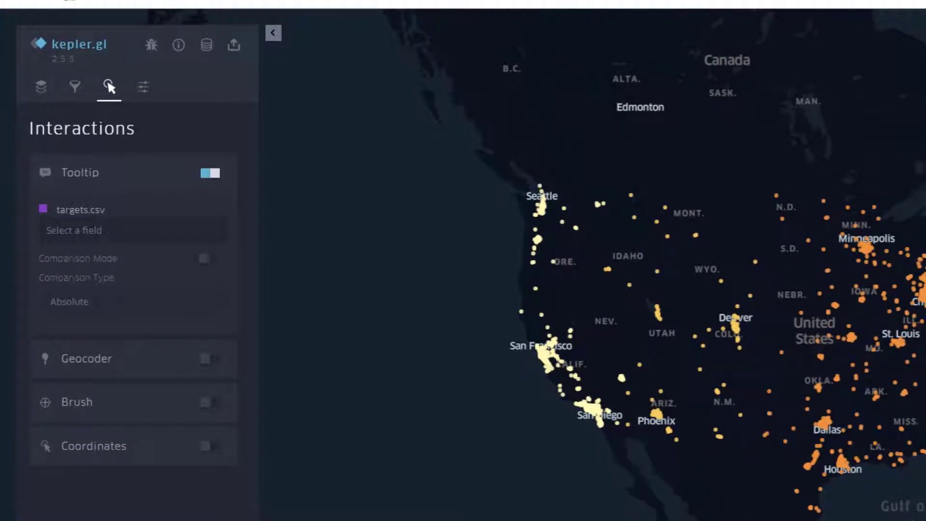
{"action": "left_click", "coordinate": [167, 236]}
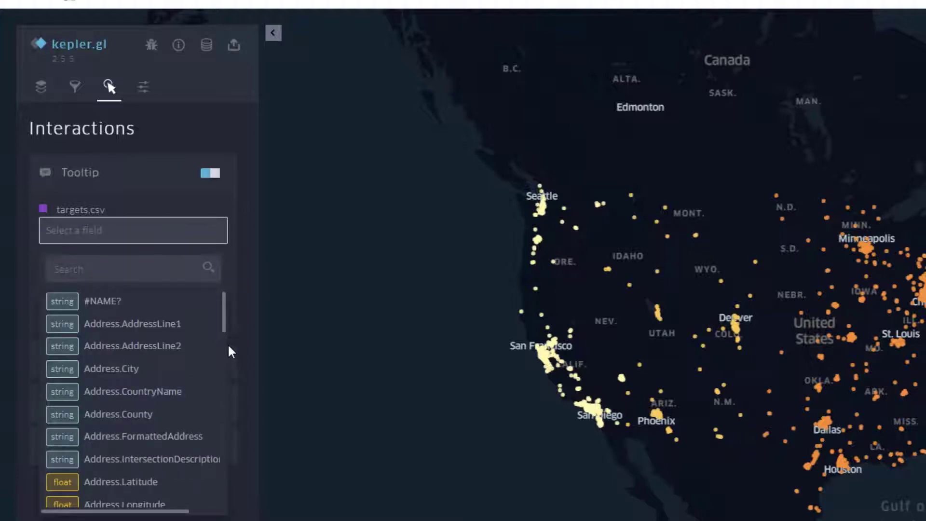
{"action": "left_click", "coordinate": [153, 415]}
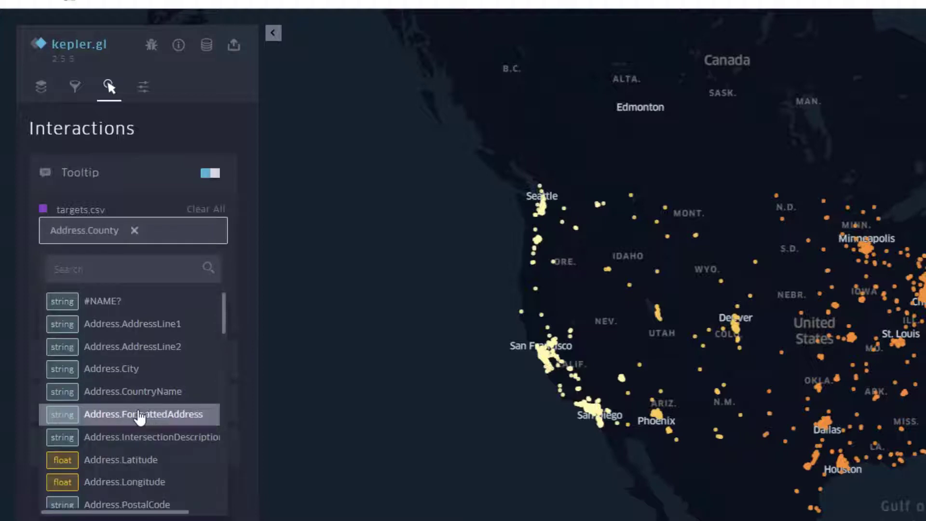
{"action": "left_click", "coordinate": [140, 370]}
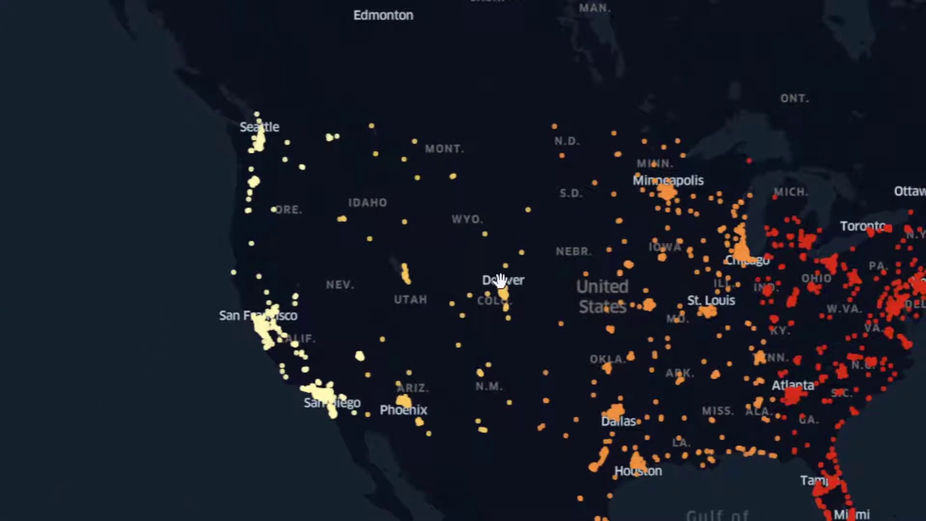
Step: Check the tooltip on points near Denver and Chicago and look over the points across the eastern United States
{"action": "mouse_move", "coordinate": [500, 292]}
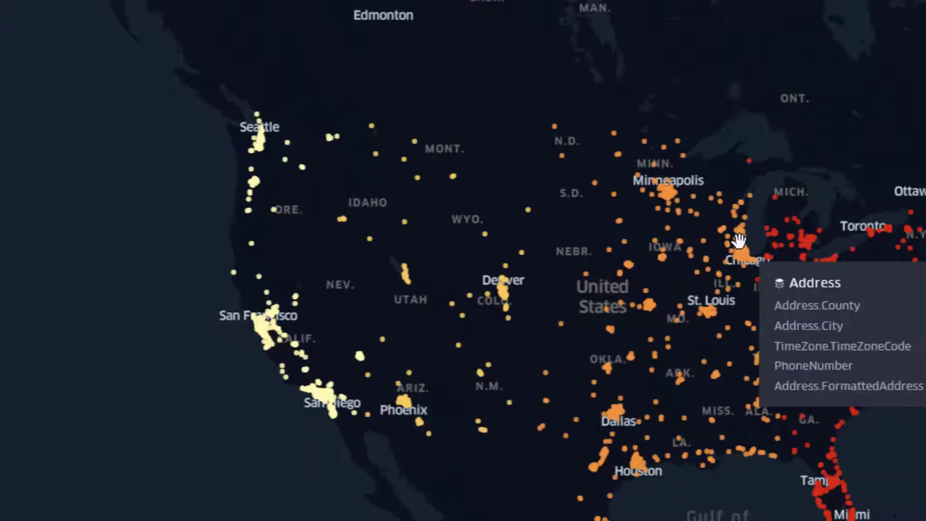
{"action": "left_click_drag", "start_coordinate": [739, 256], "coordinate": [435, 170]}
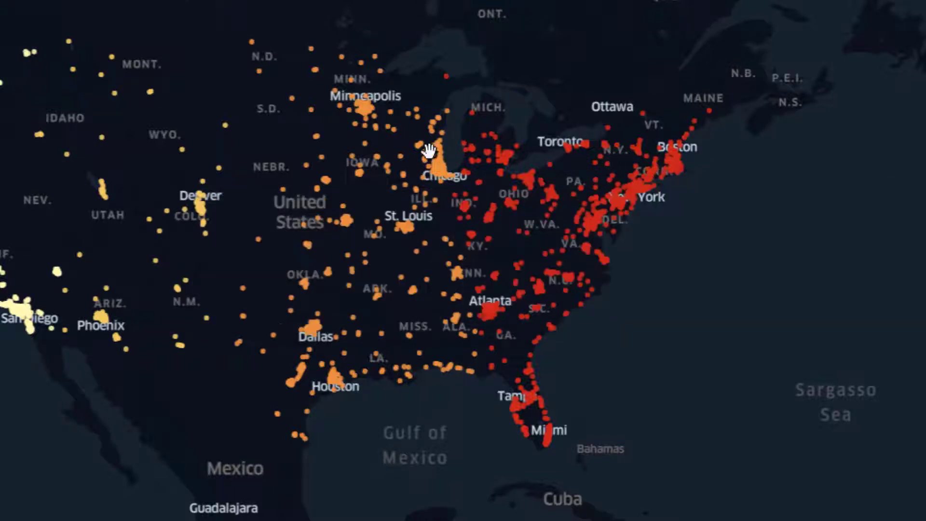
{"action": "scroll", "coordinate": [639, 377], "scroll_direction": "up", "scroll_amount": 2}
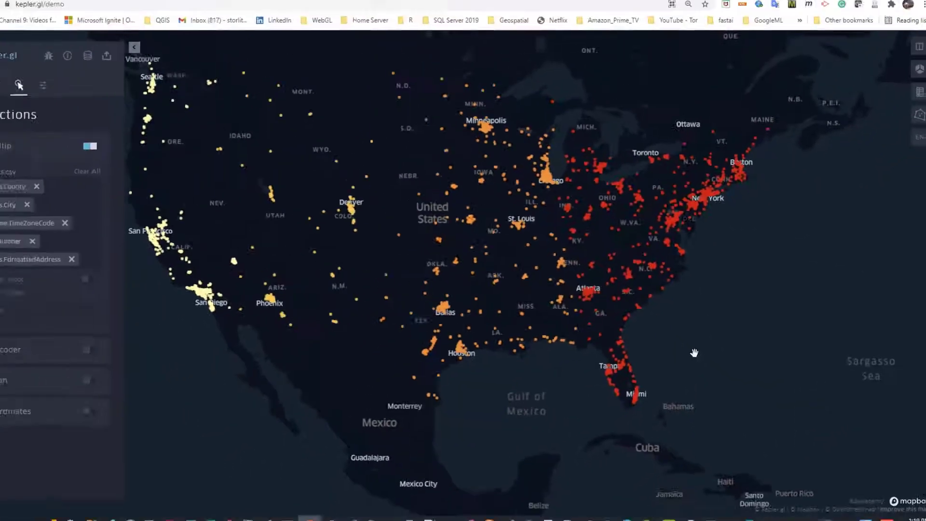
{"action": "left_click_drag", "start_coordinate": [724, 394], "coordinate": [748, 492]}
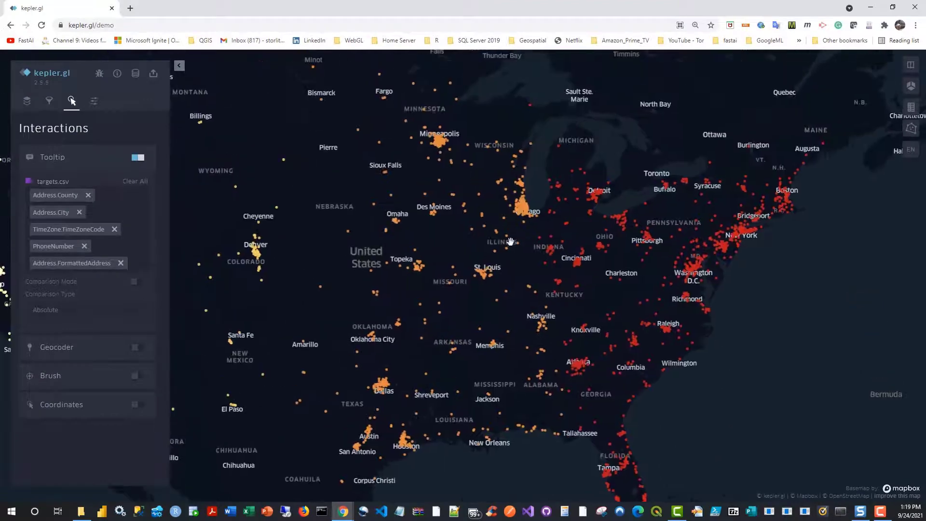
{"action": "scroll", "coordinate": [492, 237], "scroll_direction": "up", "scroll_amount": 2}
{"action": "left_click_drag", "start_coordinate": [464, 185], "coordinate": [486, 346]}
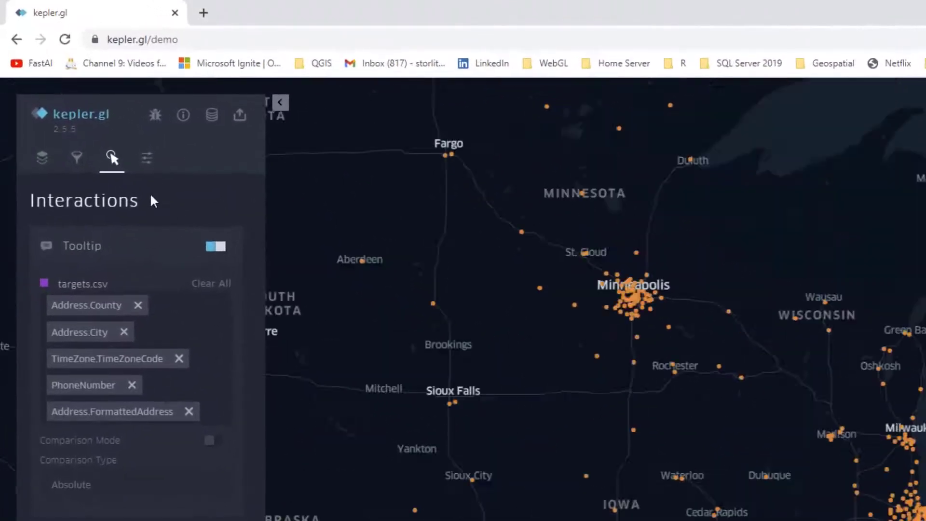
Step: Add a filter on targets.csv for the field Address.City with the value Gurnee
{"action": "left_click", "coordinate": [76, 158]}
{"action": "left_click", "coordinate": [70, 301]}
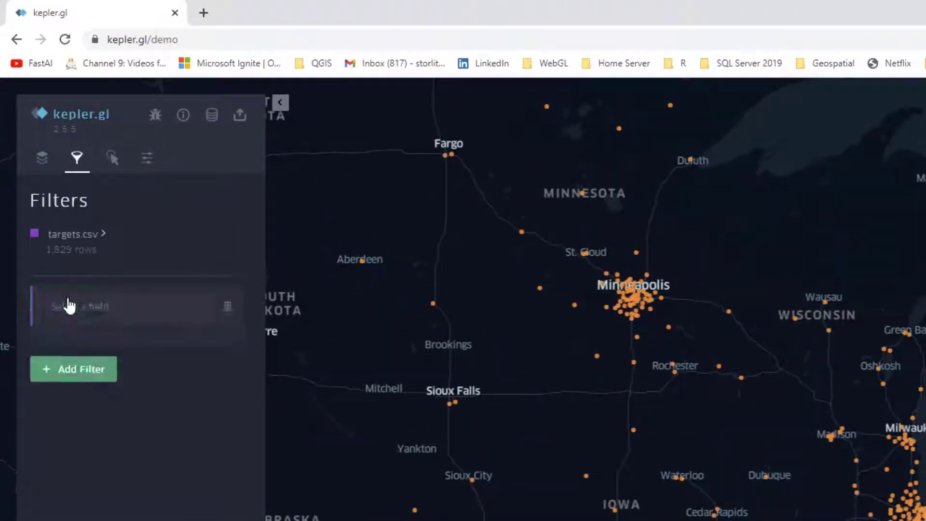
{"action": "left_click", "coordinate": [166, 313]}
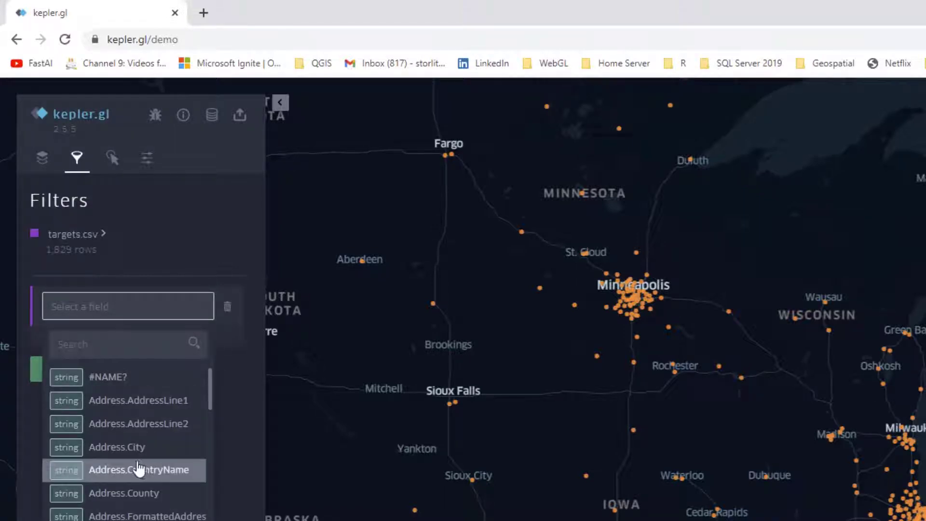
{"action": "left_click", "coordinate": [127, 448]}
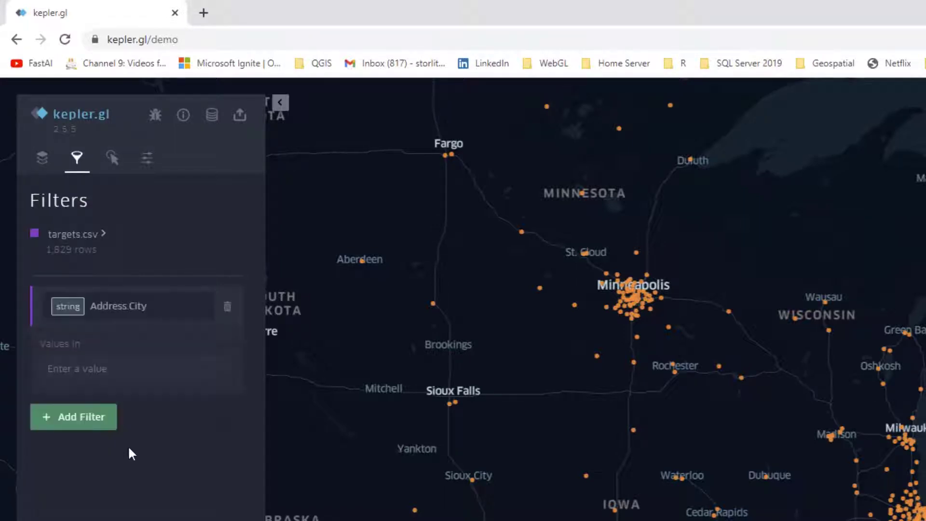
{"action": "left_click", "coordinate": [123, 378]}
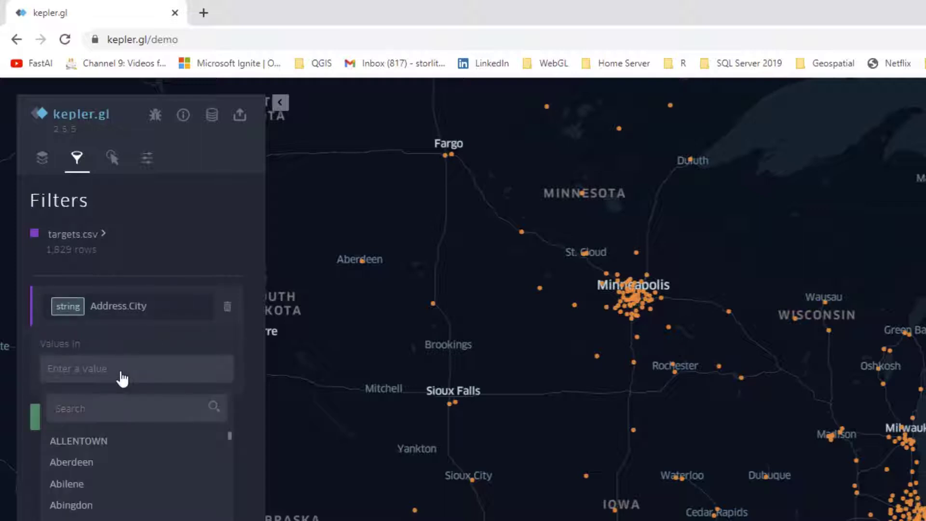
{"action": "type", "text": "Gurnee"}
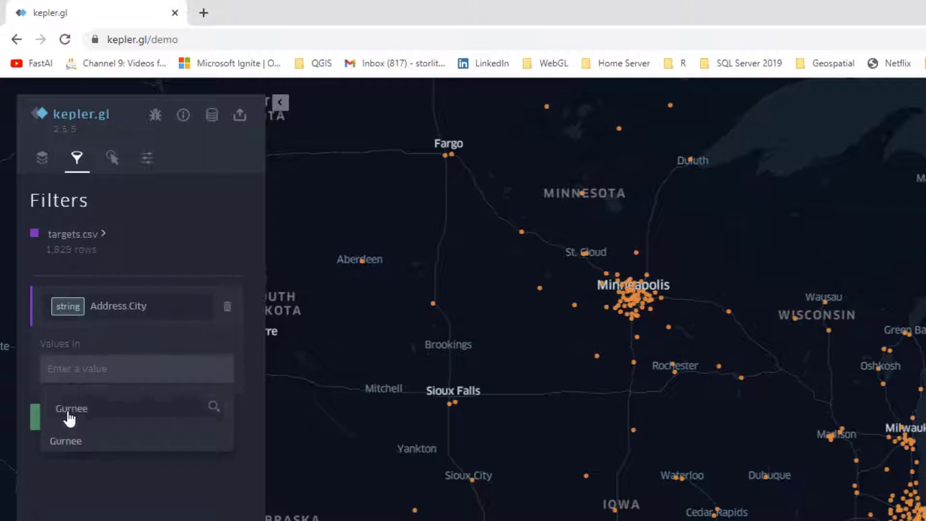
{"action": "left_click", "coordinate": [59, 443]}
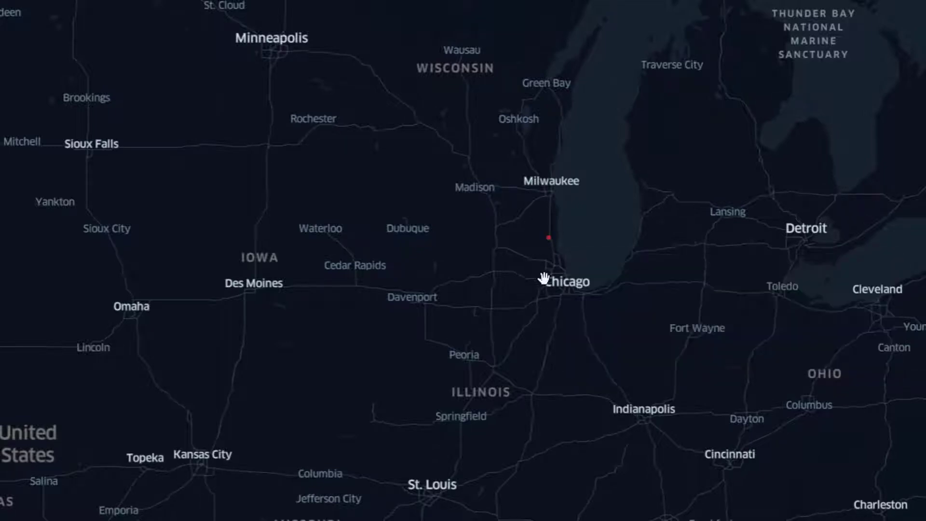
Step: Change the base map style to Satellite around the filtered Gurnee point near Grand Ave
{"action": "scroll", "coordinate": [584, 348], "scroll_direction": "down", "scroll_amount": 5}
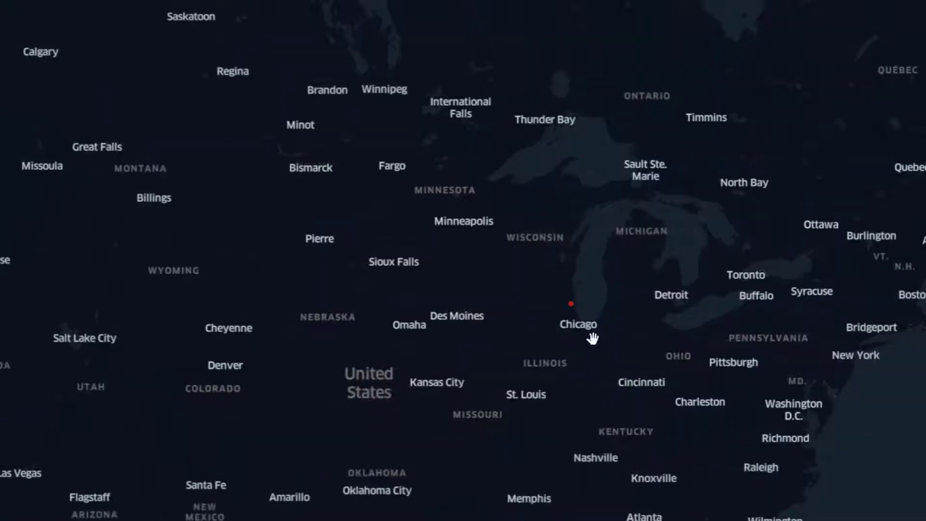
{"action": "scroll", "coordinate": [593, 338], "scroll_direction": "up", "scroll_amount": 10}
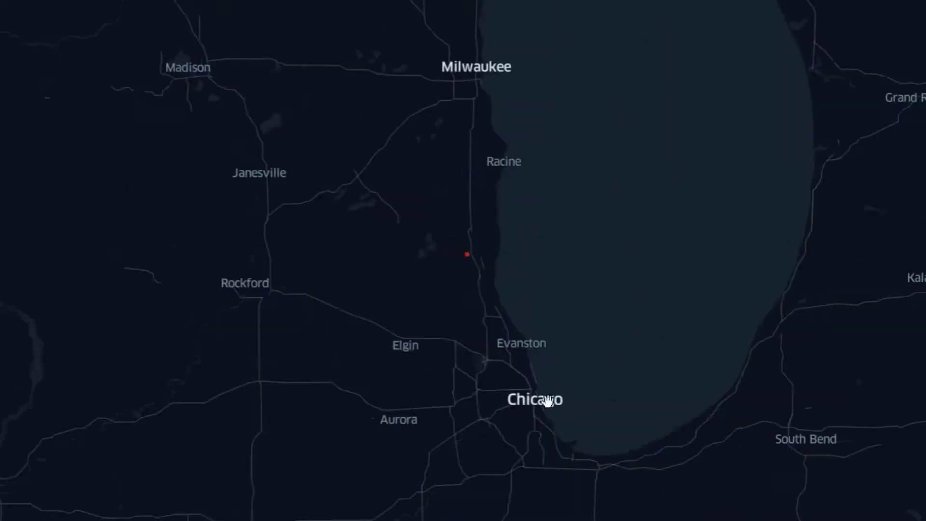
{"action": "scroll", "coordinate": [548, 400], "scroll_direction": "up", "scroll_amount": 8}
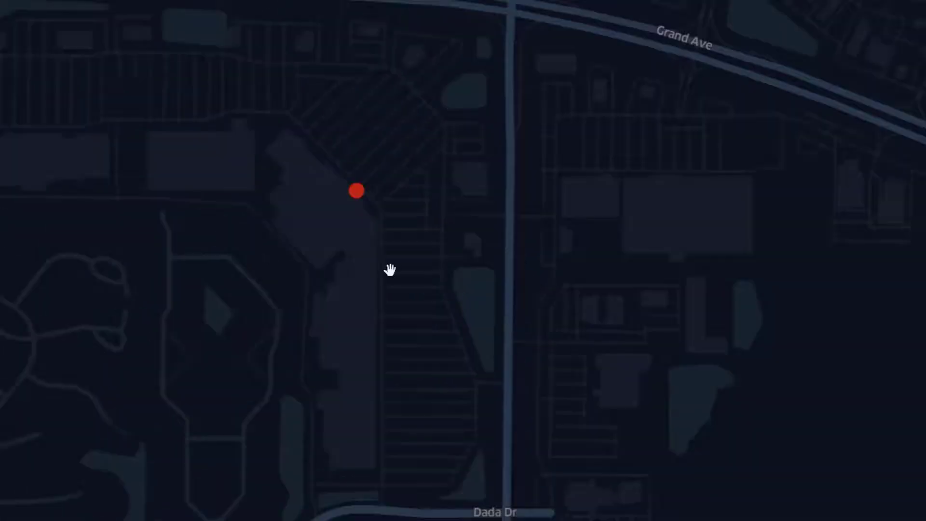
{"action": "left_click_drag", "start_coordinate": [389, 269], "coordinate": [465, 292]}
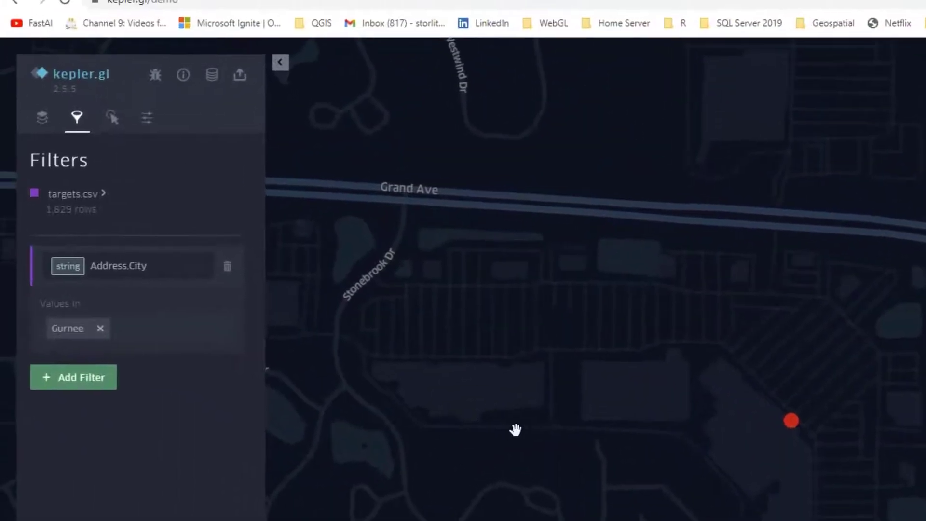
{"action": "left_click", "coordinate": [147, 120]}
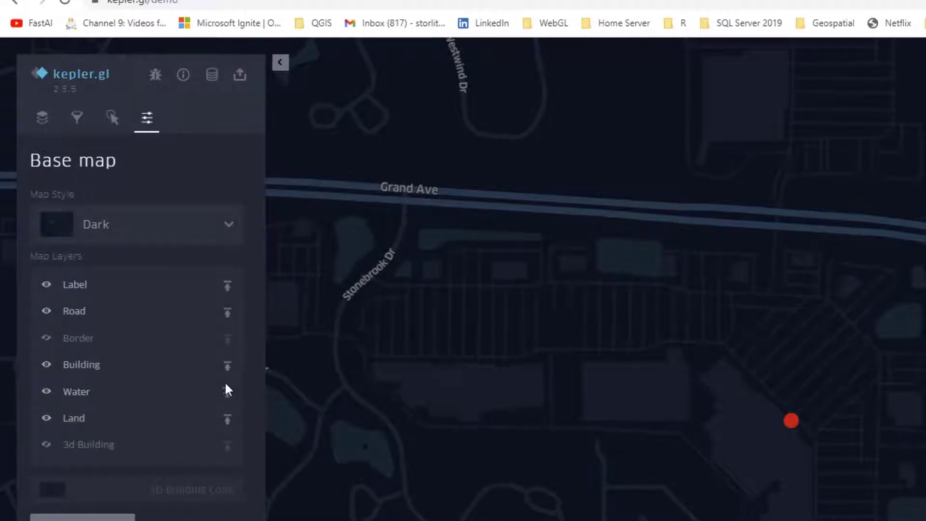
{"action": "left_click", "coordinate": [137, 223]}
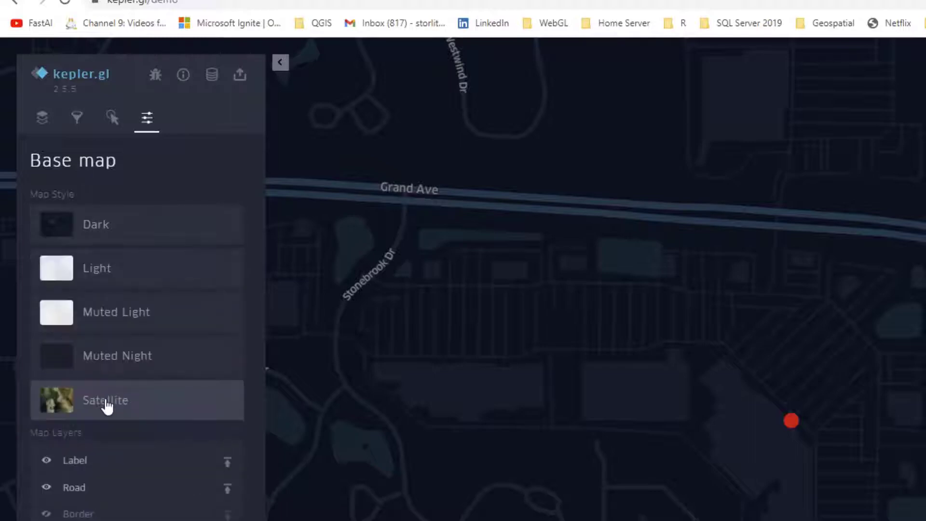
{"action": "left_click", "coordinate": [106, 403]}
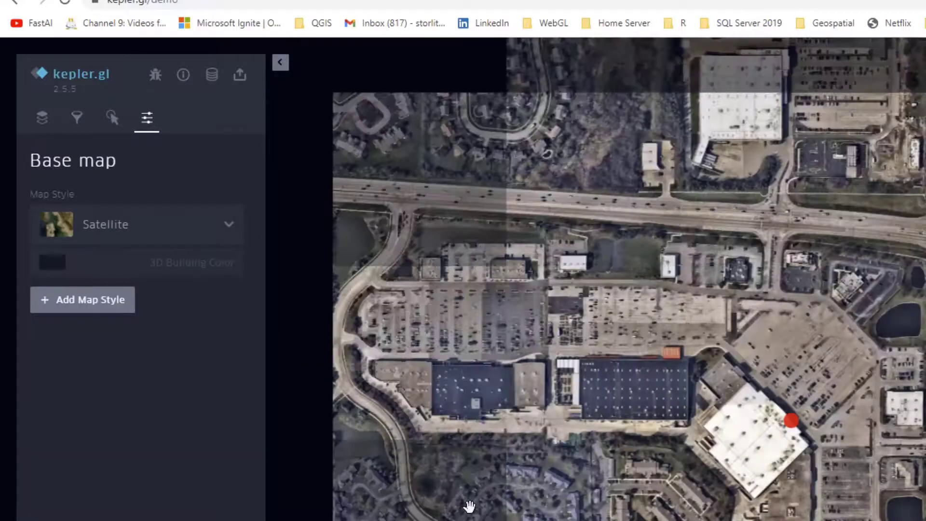
Step: Switch to the dual map view to compare both maps around the Gurnee point, and return to the single map
{"action": "scroll", "coordinate": [596, 280], "scroll_direction": "down", "scroll_amount": 2}
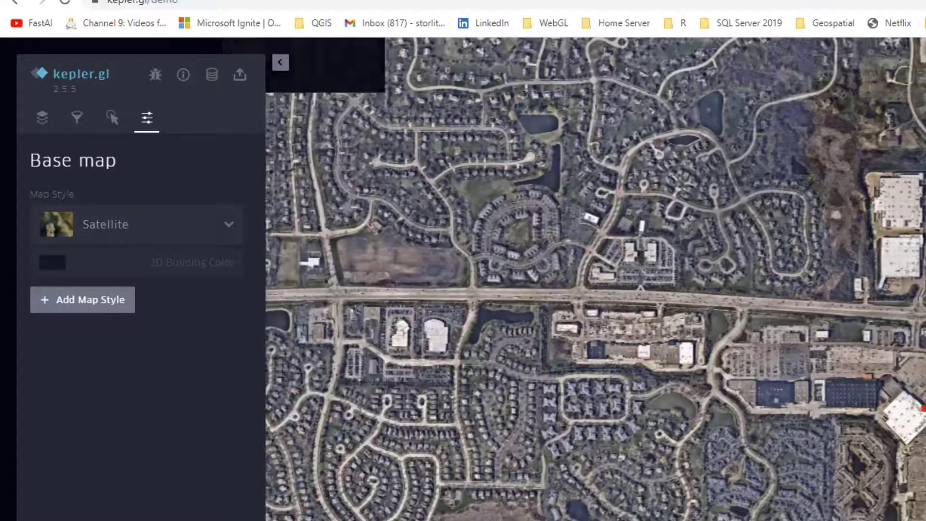
{"action": "left_click_drag", "start_coordinate": [925, 429], "coordinate": [863, 426]}
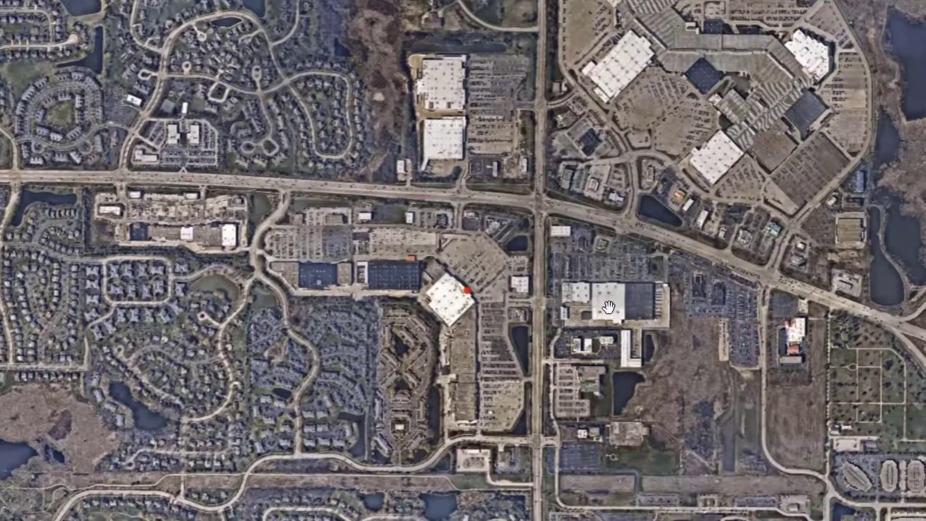
{"action": "scroll", "coordinate": [609, 307], "scroll_direction": "up", "scroll_amount": 4}
{"action": "left_click_drag", "start_coordinate": [426, 297], "coordinate": [537, 313]}
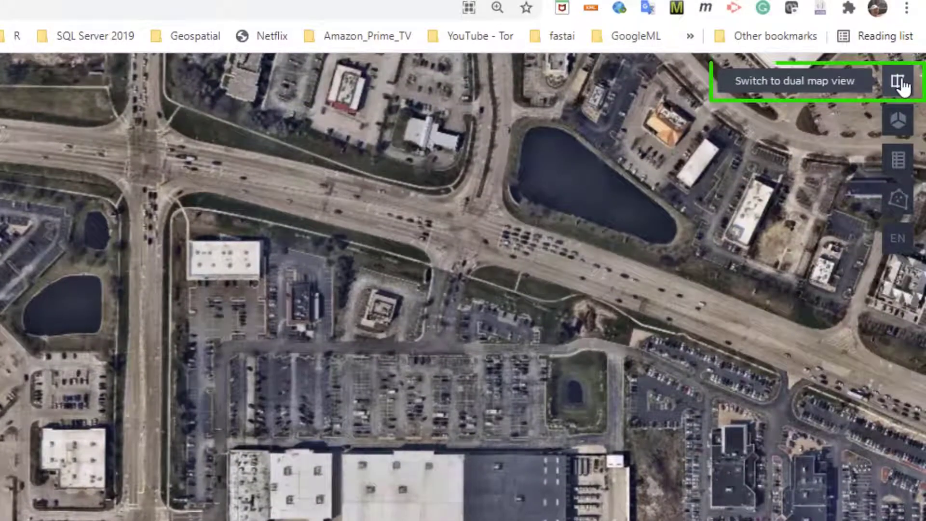
{"action": "left_click", "coordinate": [899, 83]}
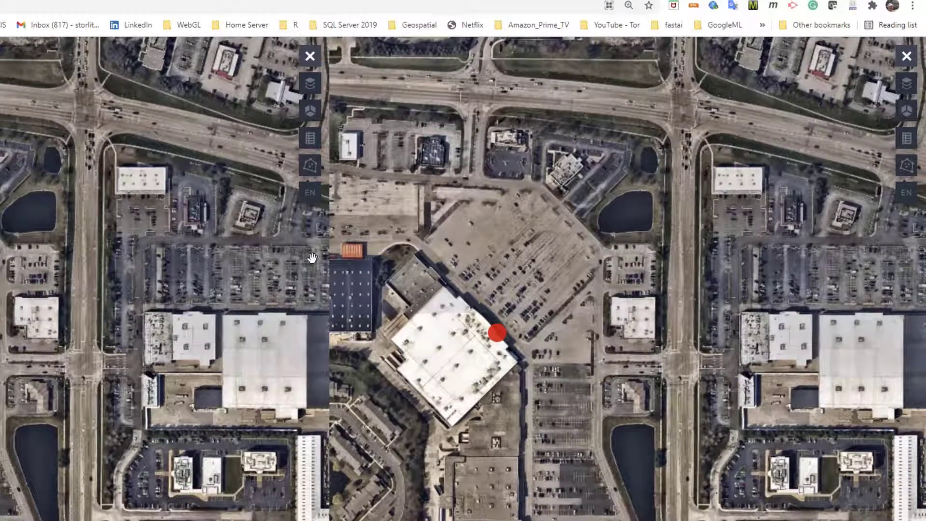
{"action": "left_click_drag", "start_coordinate": [545, 232], "coordinate": [523, 234]}
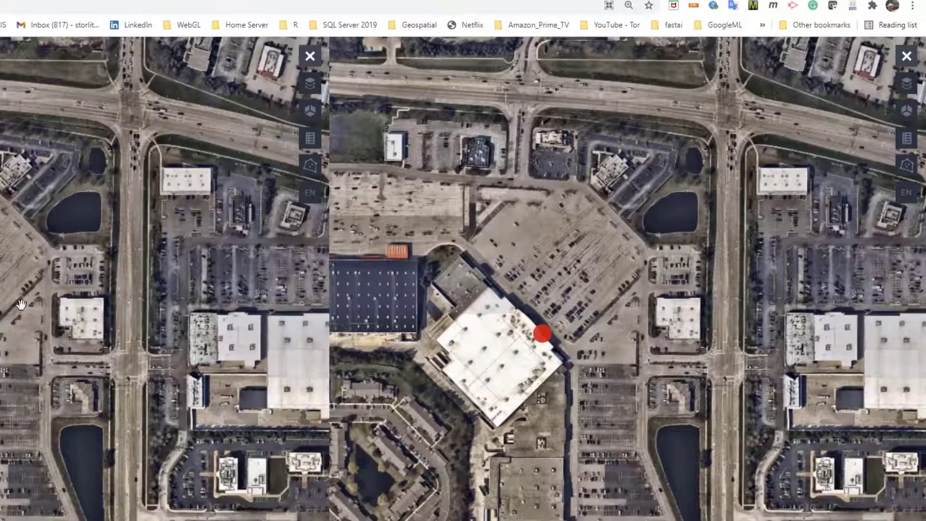
{"action": "left_click", "coordinate": [906, 60]}
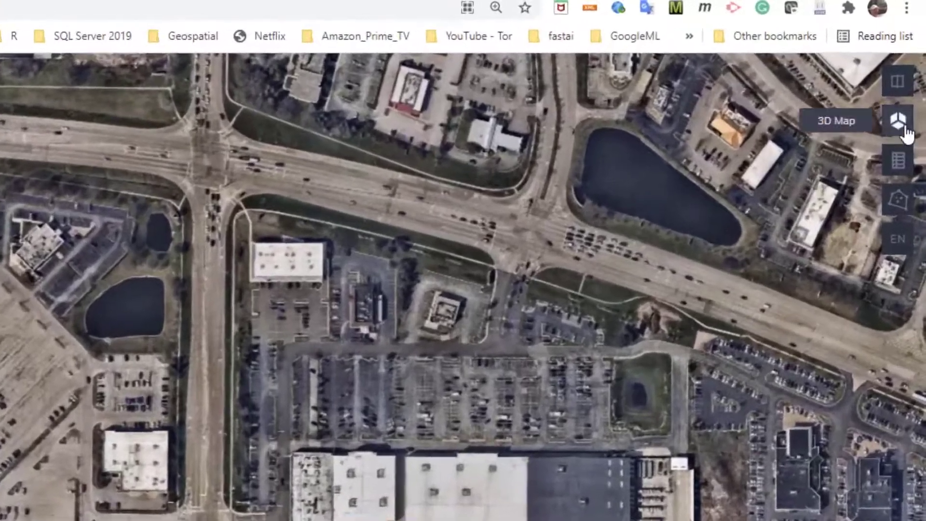
Step: Show the address layer's legend and turn on the 3D map view
{"action": "left_click", "coordinate": [895, 162]}
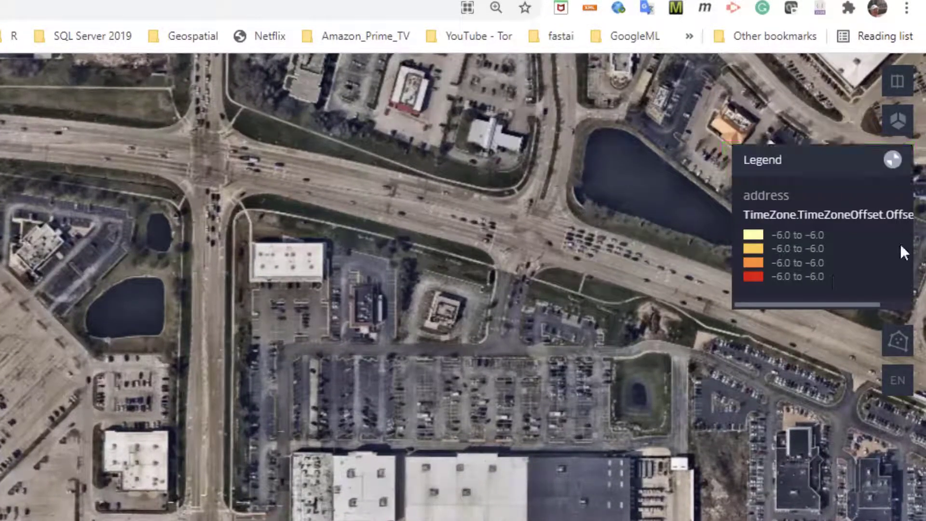
{"action": "left_click", "coordinate": [898, 120]}
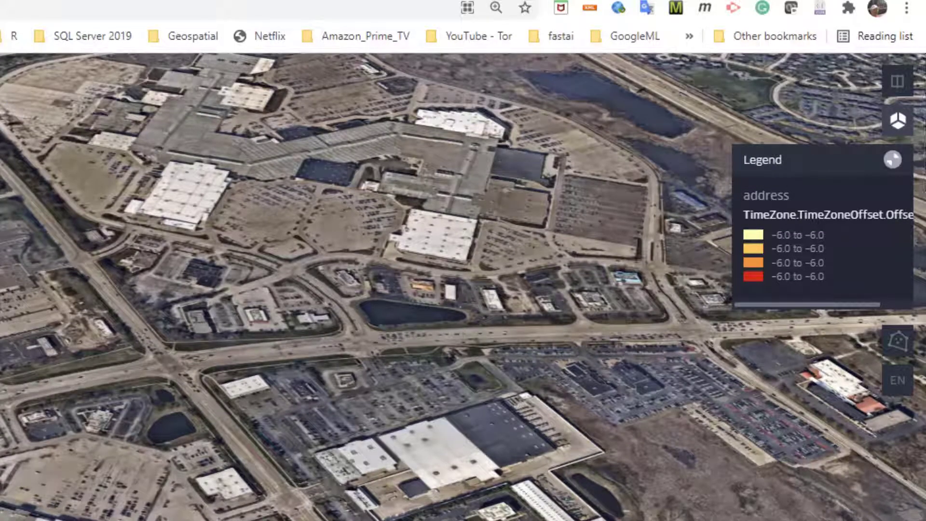
Step: Pin and dismiss the Gurnee point's tooltip, and examine the building and its parking lot up close in 3D
{"action": "scroll", "coordinate": [390, 478], "scroll_direction": "up", "scroll_amount": 3}
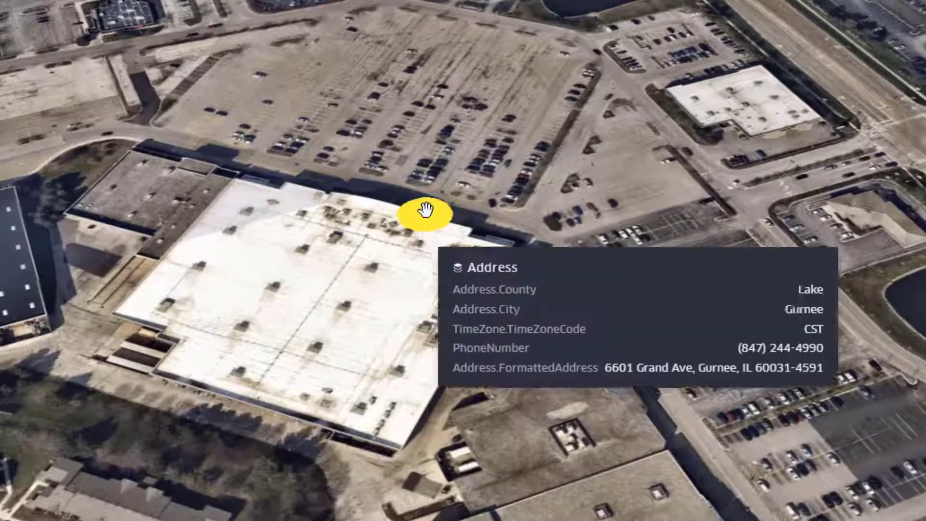
{"action": "left_click", "coordinate": [426, 210]}
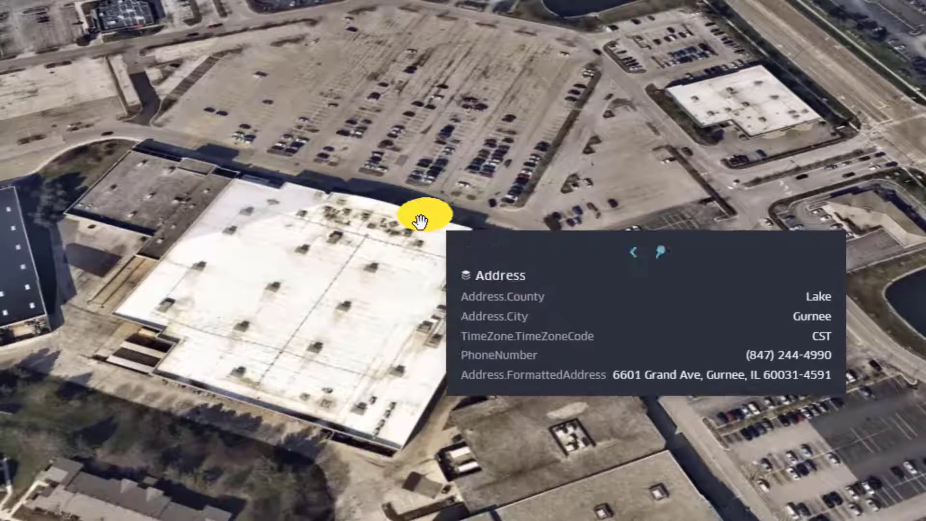
{"action": "left_click", "coordinate": [791, 160]}
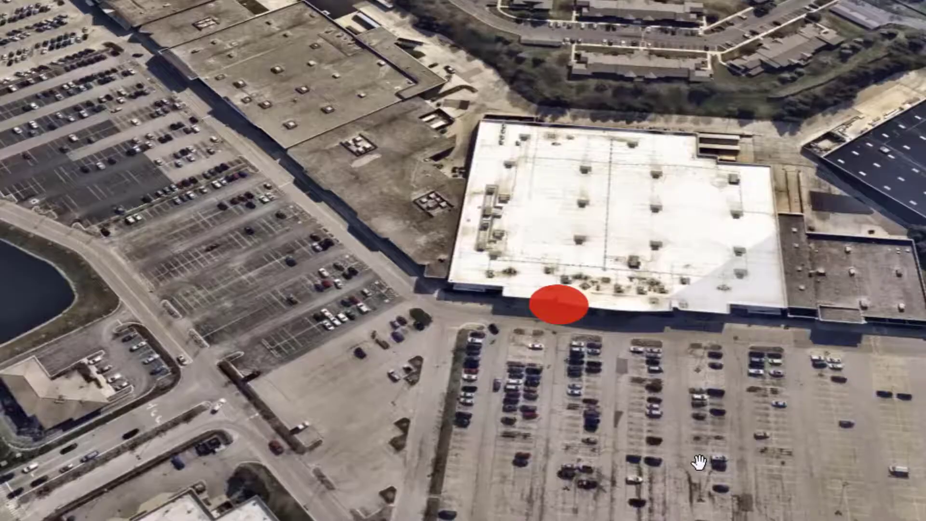
{"action": "scroll", "coordinate": [699, 464], "scroll_direction": "up", "scroll_amount": 5}
{"action": "left_click_drag", "start_coordinate": [655, 270], "coordinate": [603, 448]}
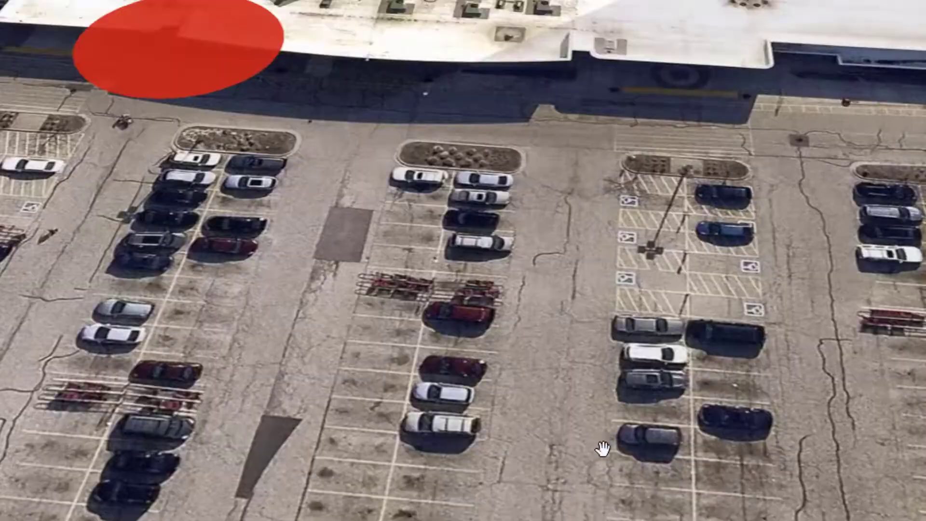
{"action": "scroll", "coordinate": [606, 334], "scroll_direction": "up", "scroll_amount": 5}
{"action": "left_click_drag", "start_coordinate": [722, 112], "coordinate": [617, 516]}
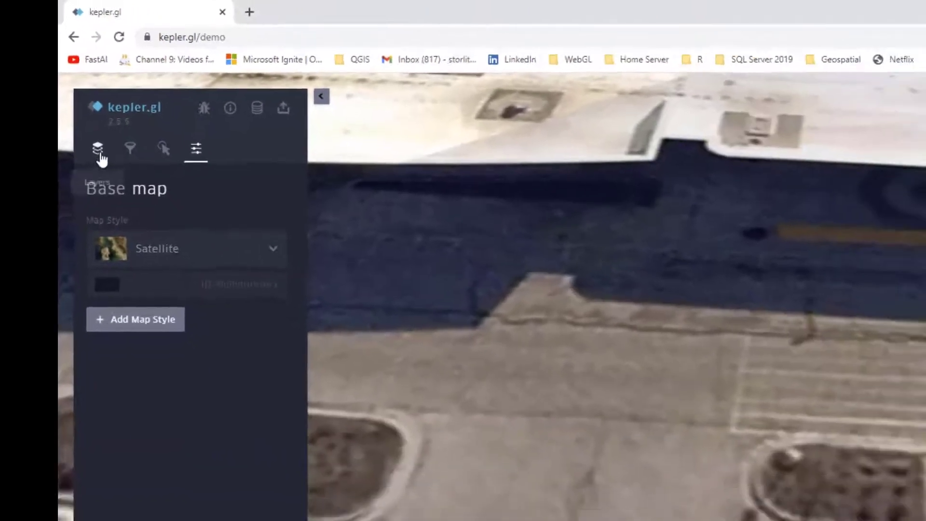
Step: Base the address layer's fill color on the TimeZone.TimeZoneCode field, using a six-step yellow-to-red palette
{"action": "left_click", "coordinate": [124, 191]}
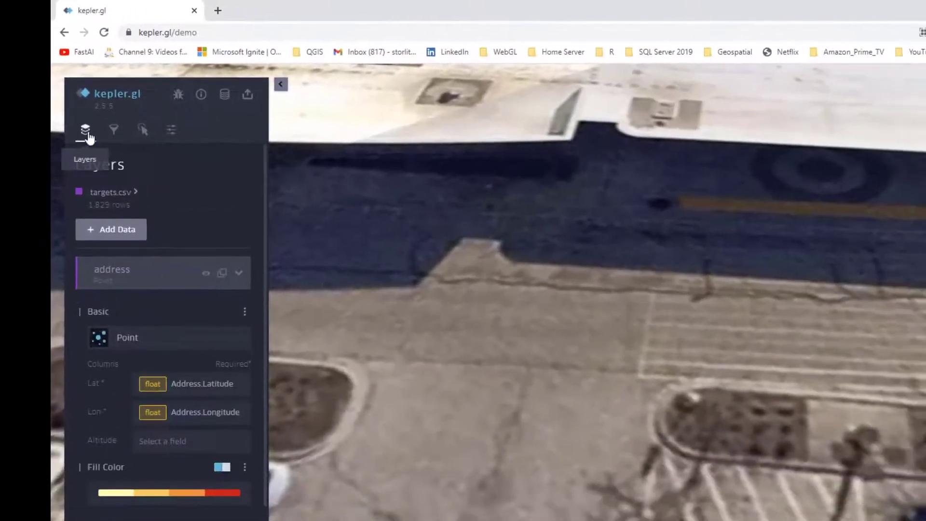
{"action": "left_click", "coordinate": [201, 500]}
{"action": "scroll", "coordinate": [200, 500], "scroll_direction": "down", "scroll_amount": 3}
{"action": "left_click", "coordinate": [245, 314]}
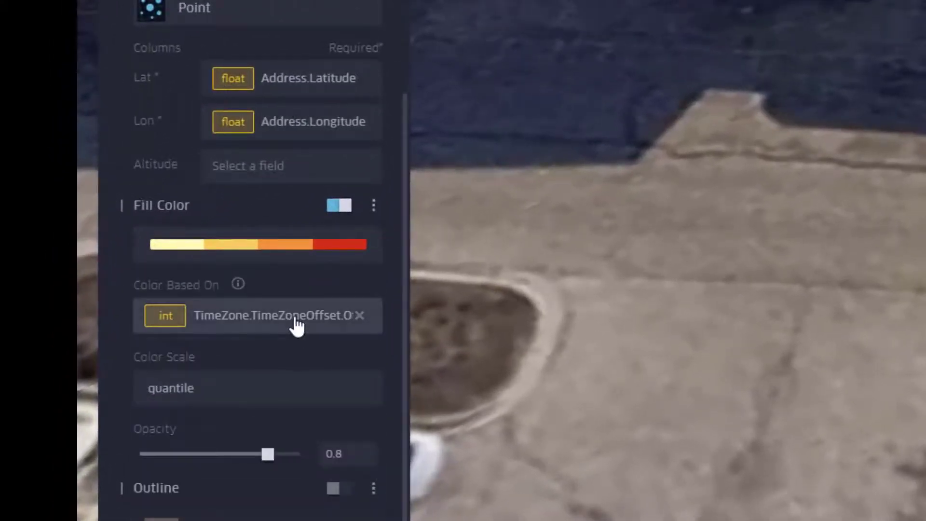
{"action": "left_click", "coordinate": [296, 326]}
{"action": "left_click_drag", "start_coordinate": [379, 433], "coordinate": [378, 520]}
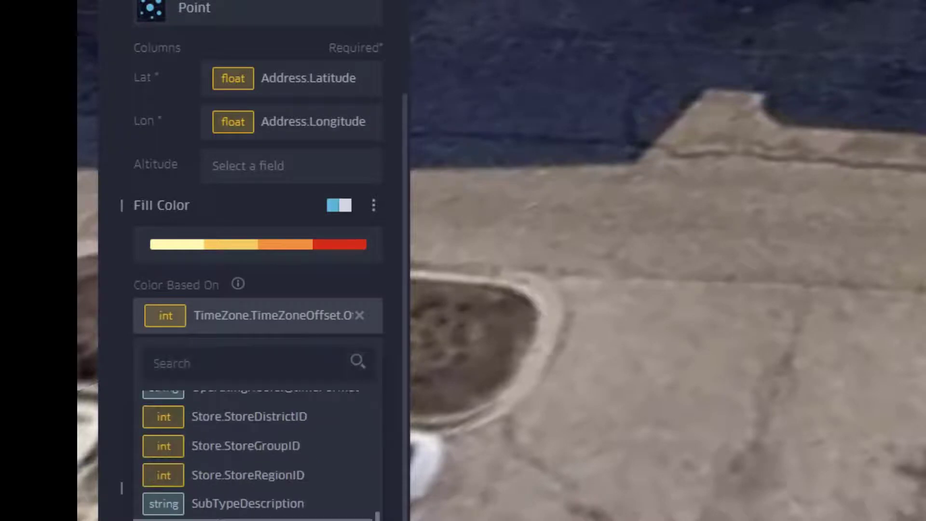
{"action": "left_click", "coordinate": [270, 520]}
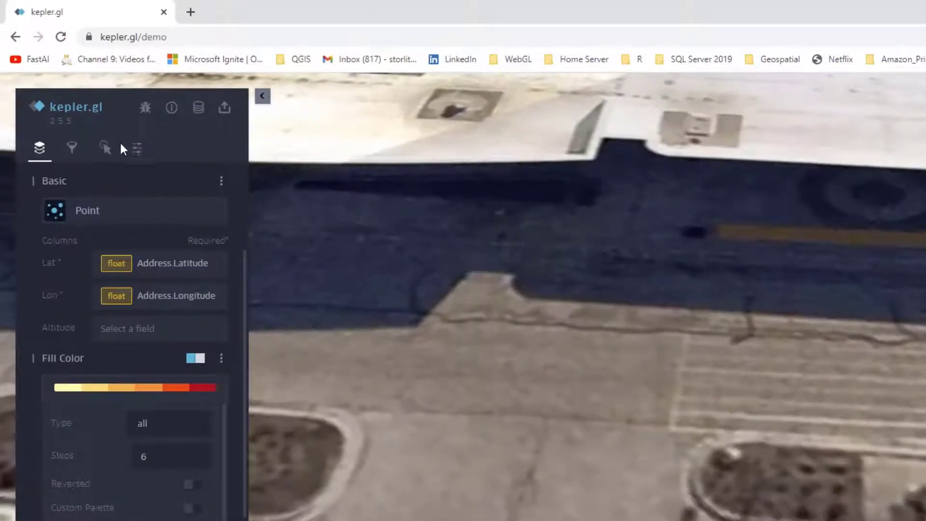
Step: Change the base map style from Satellite to Dark
{"action": "left_click", "coordinate": [138, 149]}
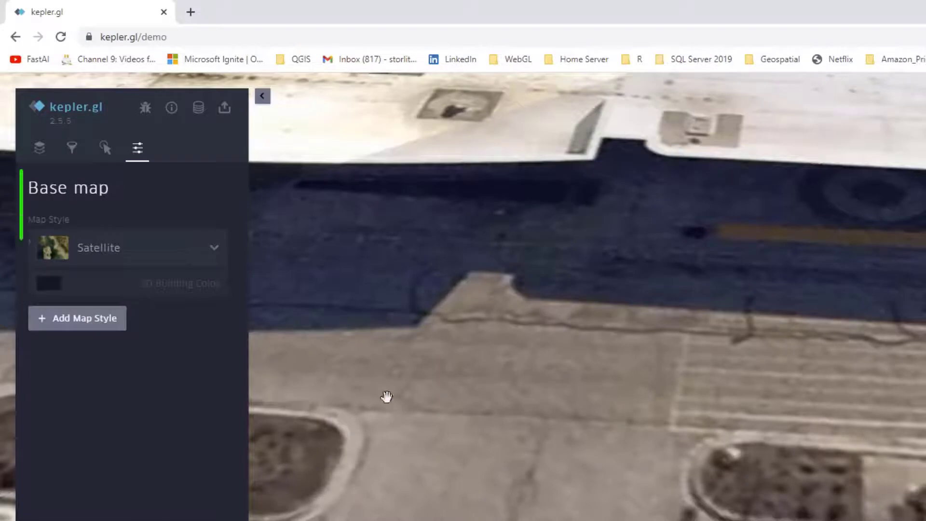
{"action": "left_click", "coordinate": [107, 259]}
{"action": "left_click", "coordinate": [99, 261]}
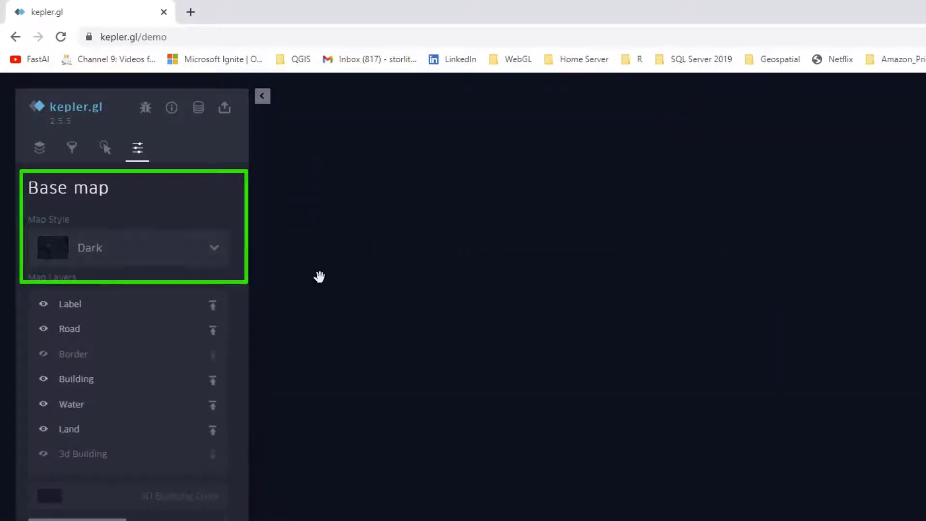
{"action": "scroll", "coordinate": [862, 509], "scroll_direction": "down", "scroll_amount": 10}
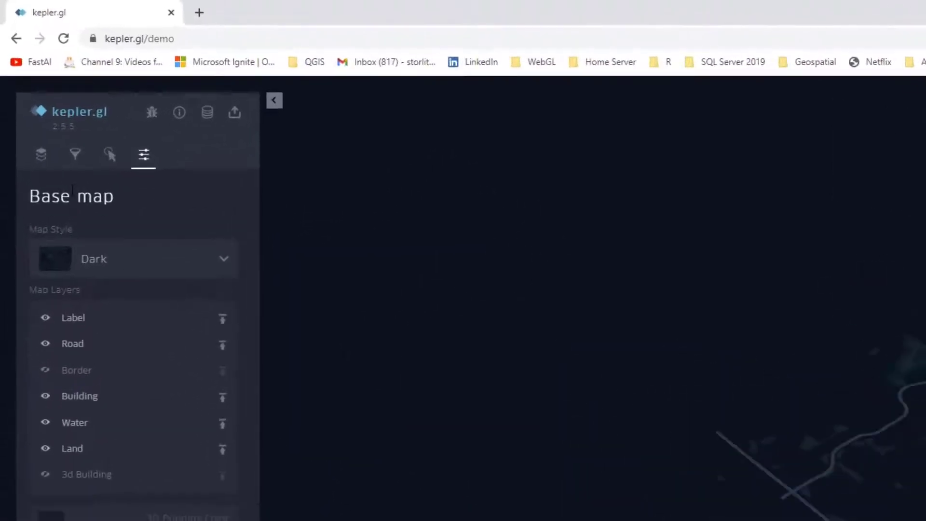
Step: Clear Gurnee from the Address.City filter and delete the filter so all targets.csv points are shown
{"action": "left_click", "coordinate": [75, 154]}
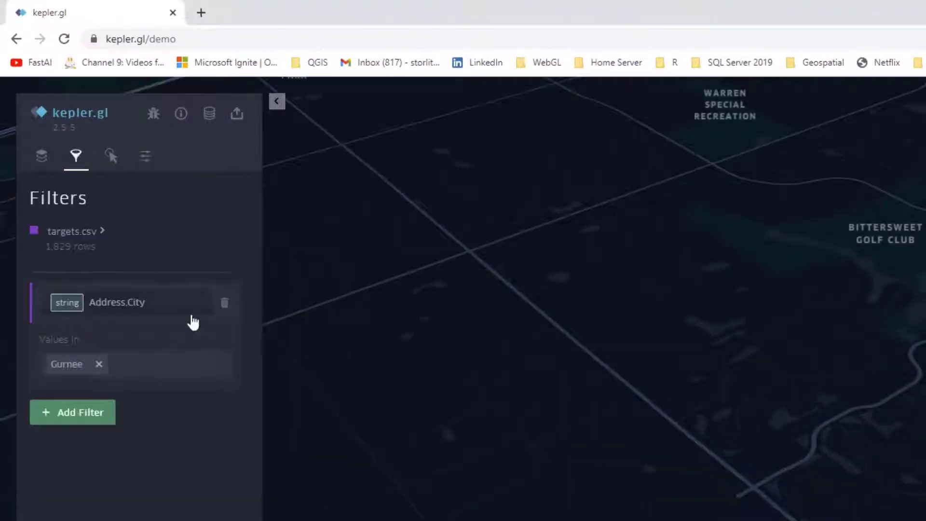
{"action": "left_click", "coordinate": [99, 364]}
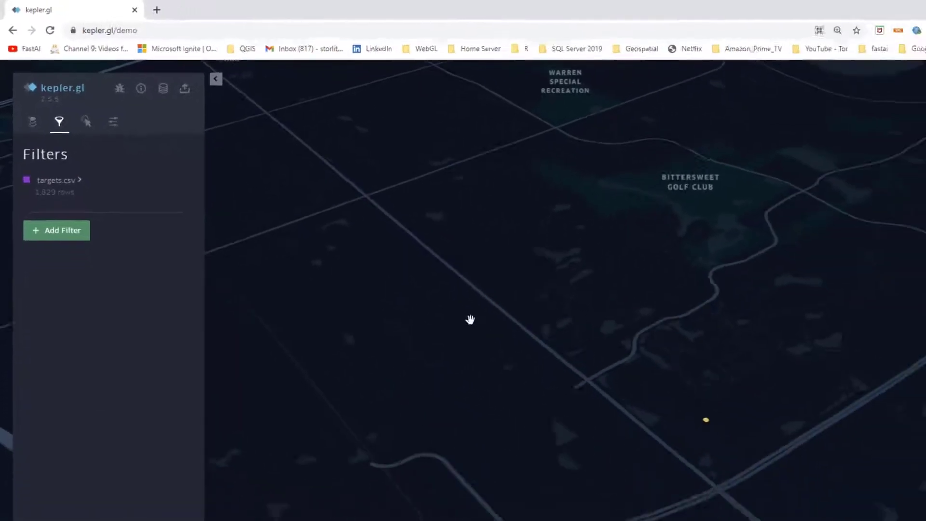
{"action": "scroll", "coordinate": [392, 285], "scroll_direction": "down", "scroll_amount": 3}
{"action": "scroll", "coordinate": [392, 284], "scroll_direction": "down", "scroll_amount": 10}
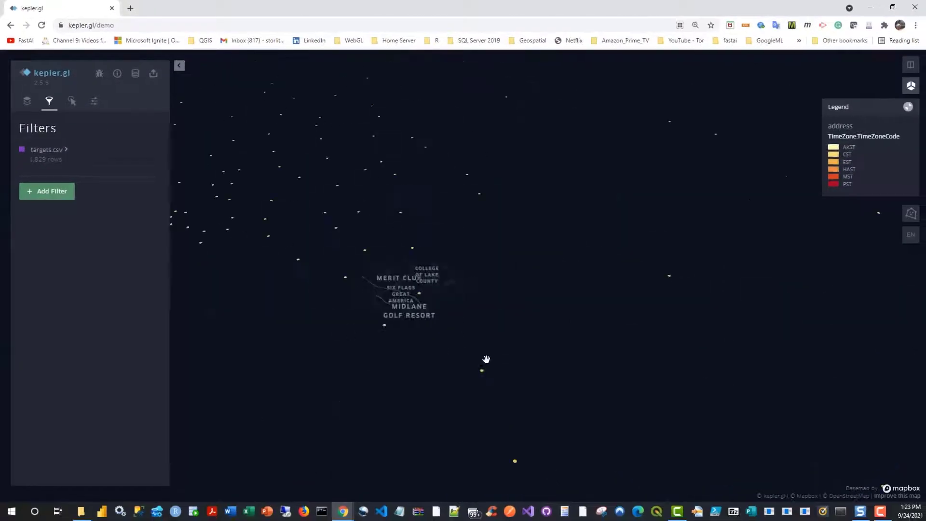
Step: Examine the time-zone coloring of the points across the United States, Hawaii and the West Coast
{"action": "scroll", "coordinate": [523, 343], "scroll_direction": "down", "scroll_amount": 5}
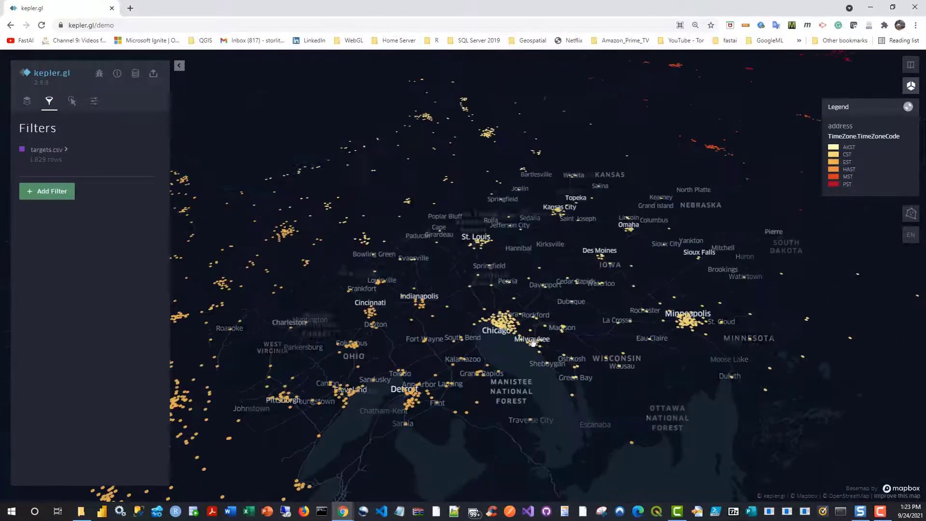
{"action": "scroll", "coordinate": [581, 359], "scroll_direction": "down", "scroll_amount": 8}
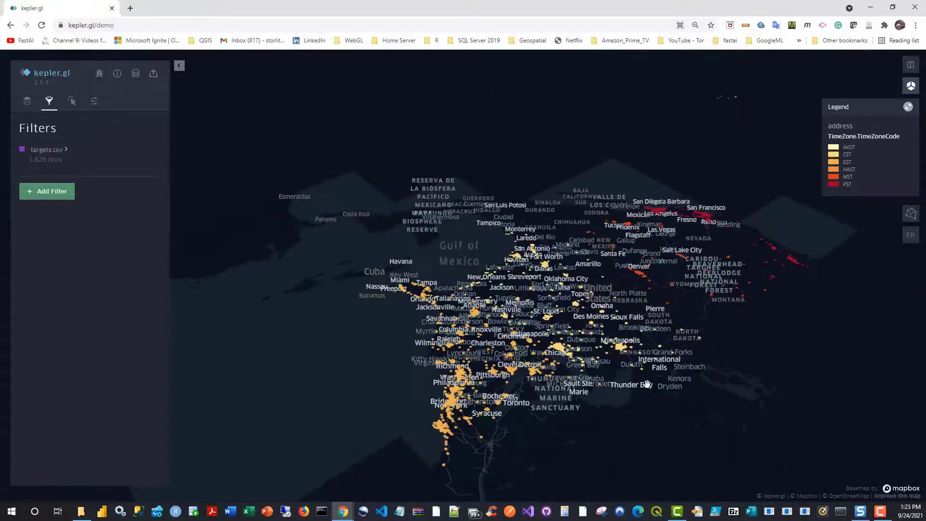
{"action": "left_click_drag", "start_coordinate": [647, 383], "coordinate": [359, 40]}
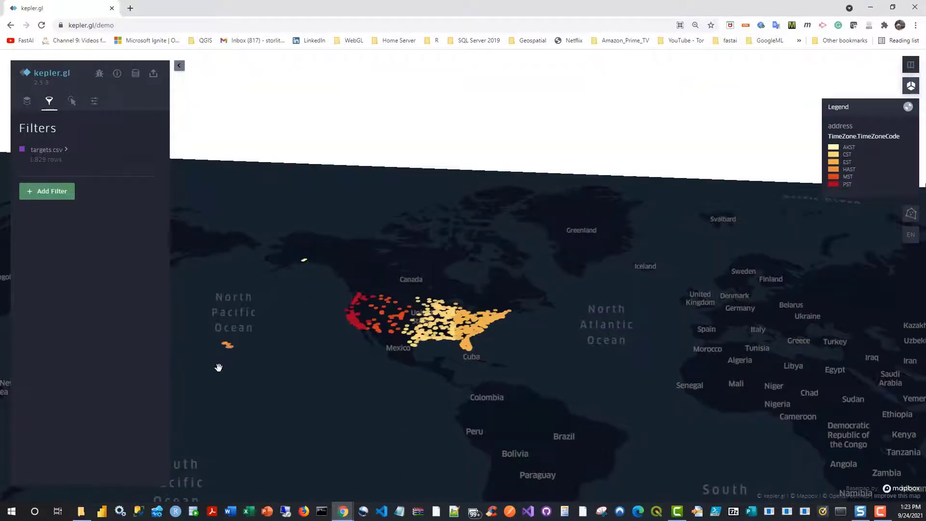
{"action": "scroll", "coordinate": [230, 395], "scroll_direction": "up", "scroll_amount": 10}
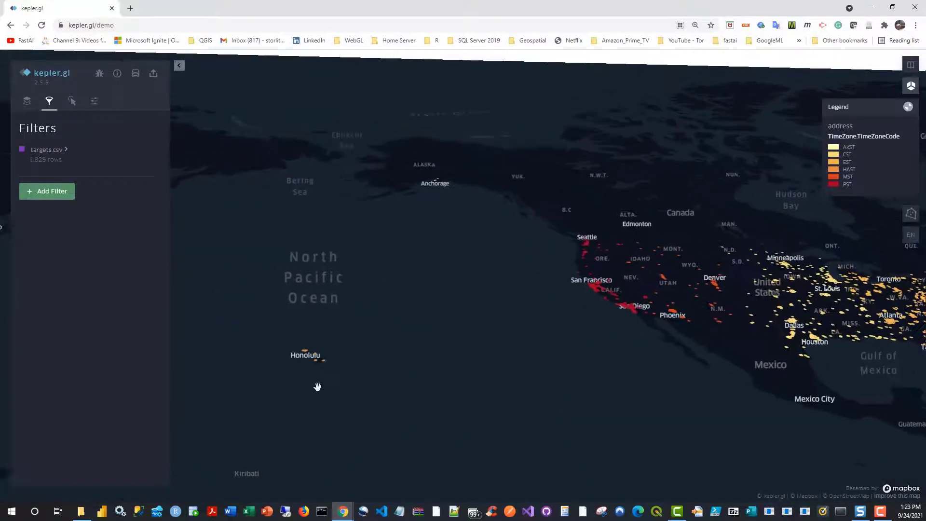
{"action": "scroll", "coordinate": [318, 363], "scroll_direction": "up", "scroll_amount": 6}
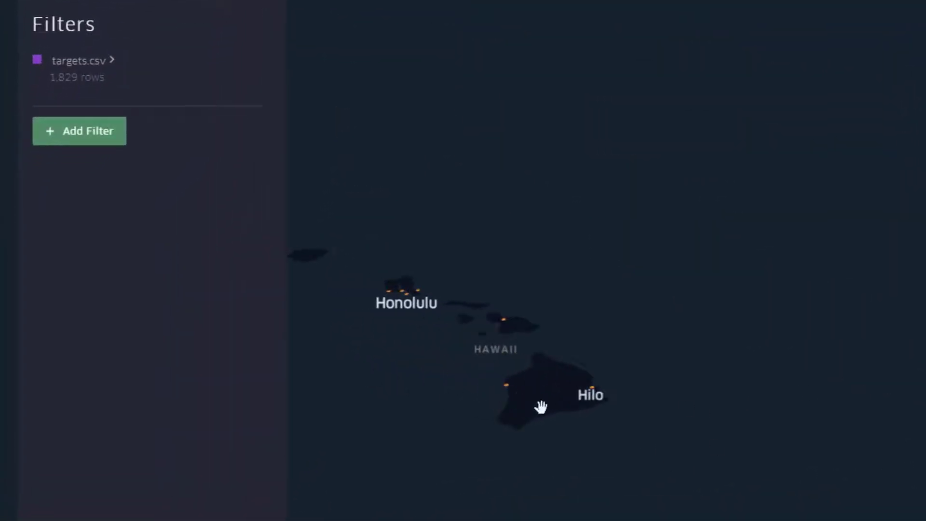
{"action": "scroll", "coordinate": [540, 407], "scroll_direction": "up", "scroll_amount": 5}
{"action": "left_click_drag", "start_coordinate": [775, 430], "coordinate": [729, 520]}
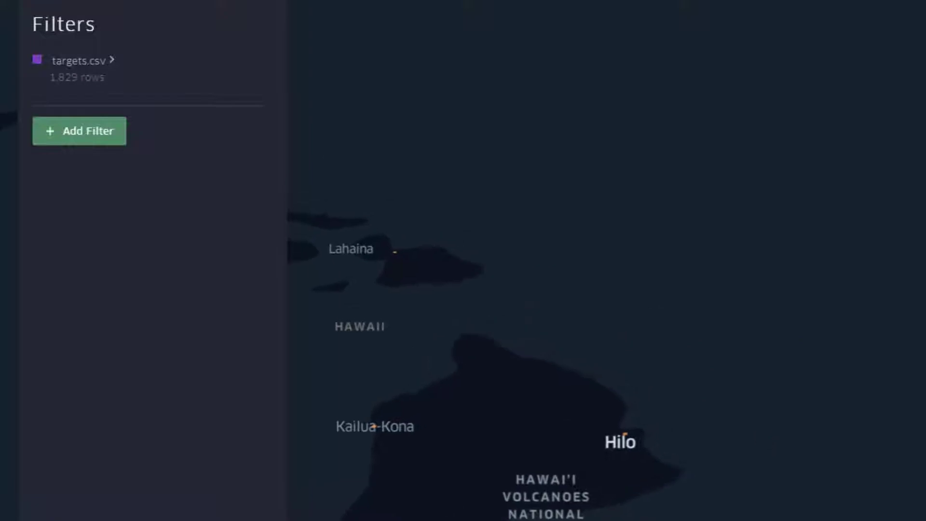
{"action": "scroll", "coordinate": [917, 429], "scroll_direction": "down", "scroll_amount": 10}
{"action": "left_click_drag", "start_coordinate": [917, 427], "coordinate": [584, 426]}
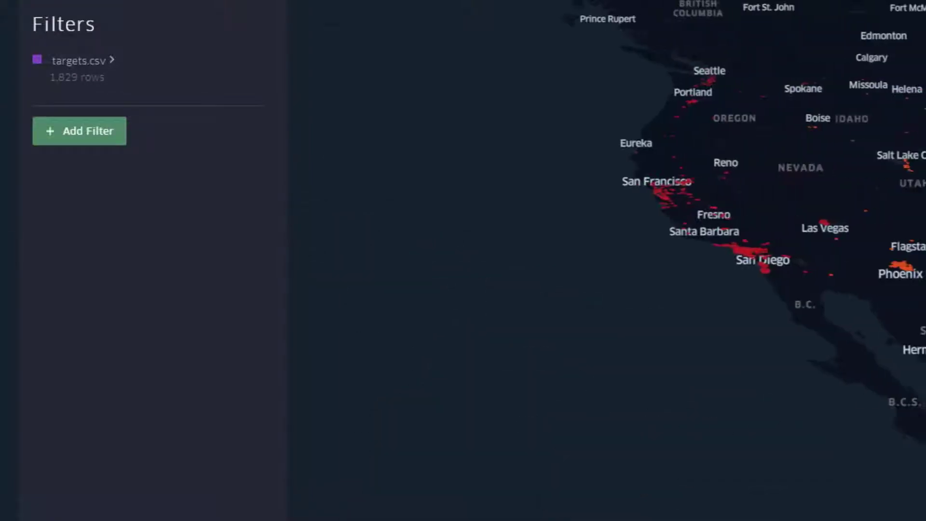
{"action": "scroll", "coordinate": [923, 369], "scroll_direction": "down", "scroll_amount": 3}
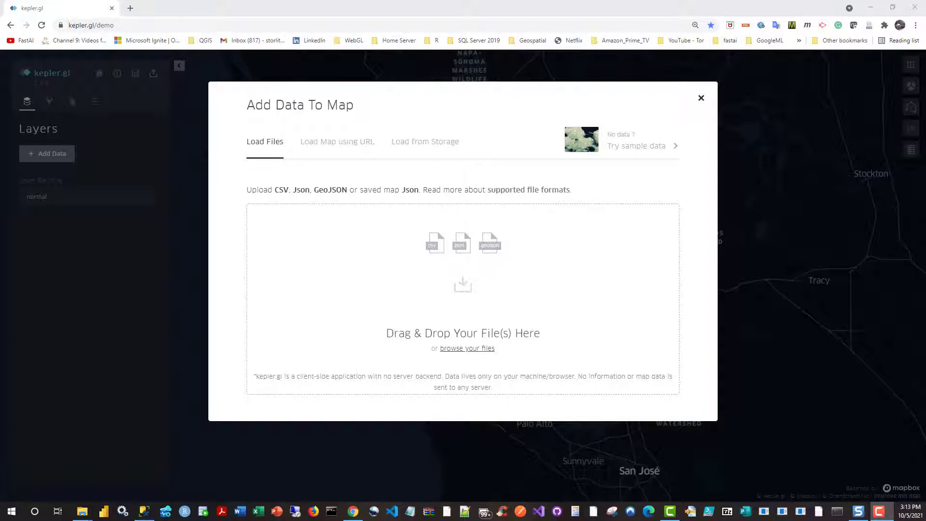
Step: Load the ADW_SalesForce.json file into the empty kepler.gl map
{"action": "left_click_drag", "start_coordinate": [786, 227], "coordinate": [343, 285]}
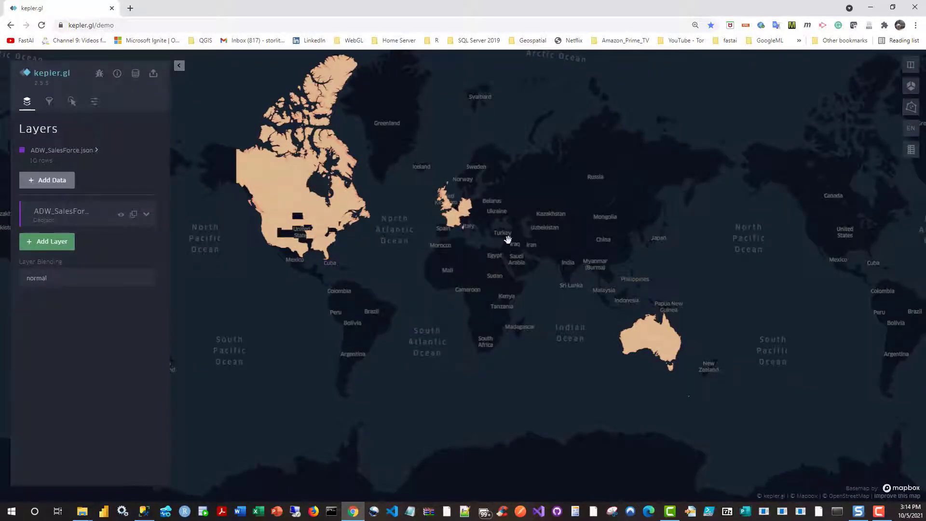
{"action": "left_click_drag", "start_coordinate": [507, 351], "coordinate": [586, 374]}
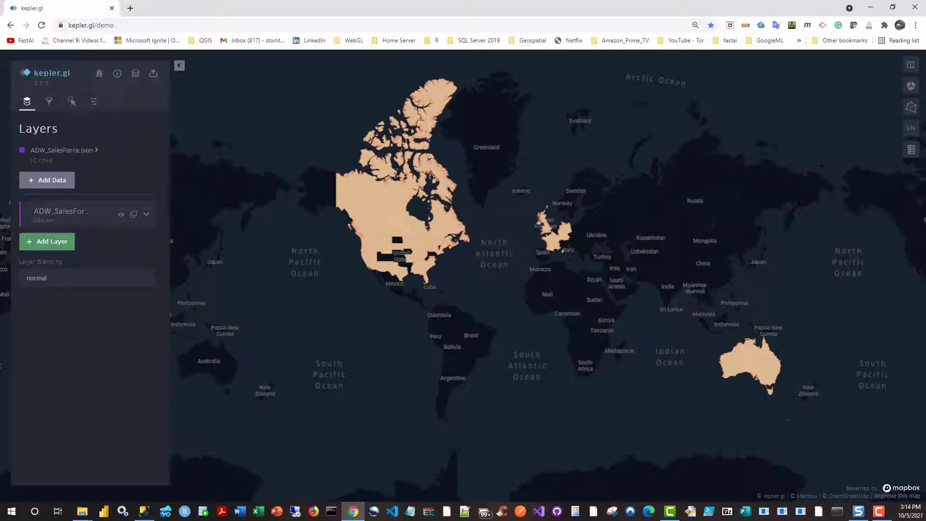
{"action": "left_click", "coordinate": [859, 511]}
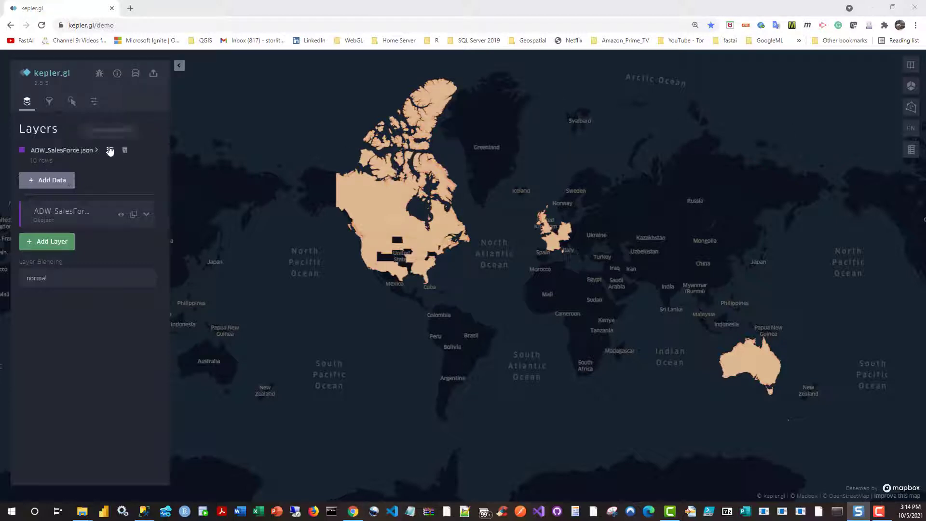
Step: Review the ADW_SalesForce.json data table with its territory and sales columns, and close it
{"action": "mouse_move", "coordinate": [111, 151]}
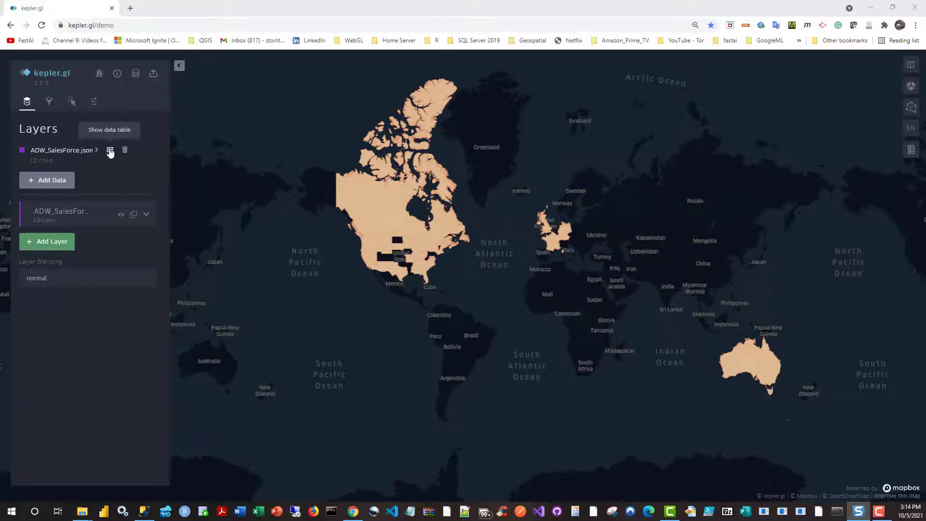
{"action": "left_click", "coordinate": [110, 151]}
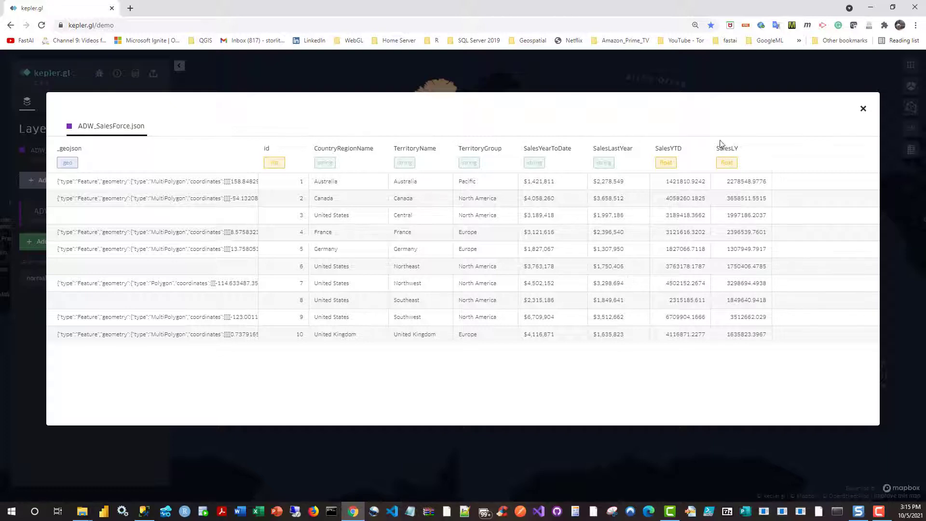
{"action": "left_click", "coordinate": [864, 109]}
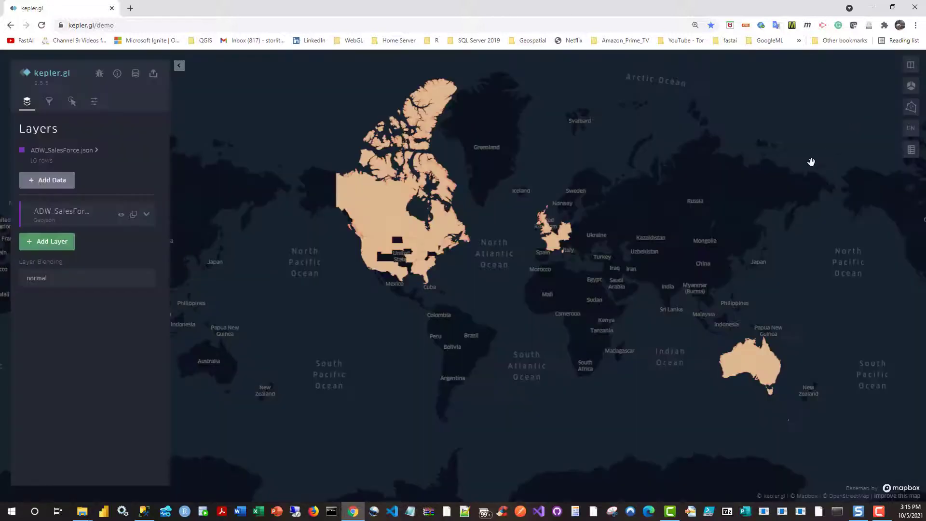
Step: Base the fill color of the ADW_SalesForce polygon layer on the SalesYTD field
{"action": "left_click", "coordinate": [150, 217]}
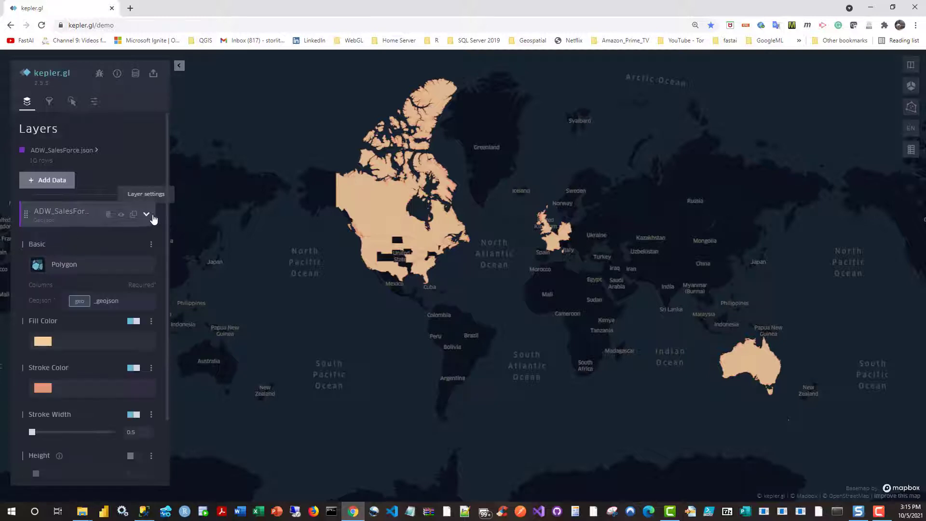
{"action": "left_click", "coordinate": [151, 322]}
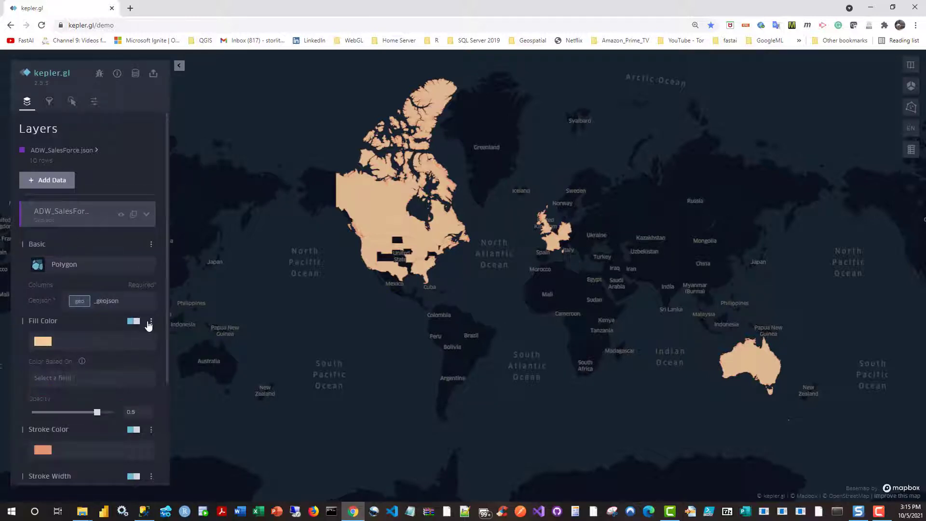
{"action": "left_click", "coordinate": [68, 382]}
{"action": "left_click_drag", "start_coordinate": [167, 360], "coordinate": [166, 474]}
{"action": "left_click", "coordinate": [116, 239]}
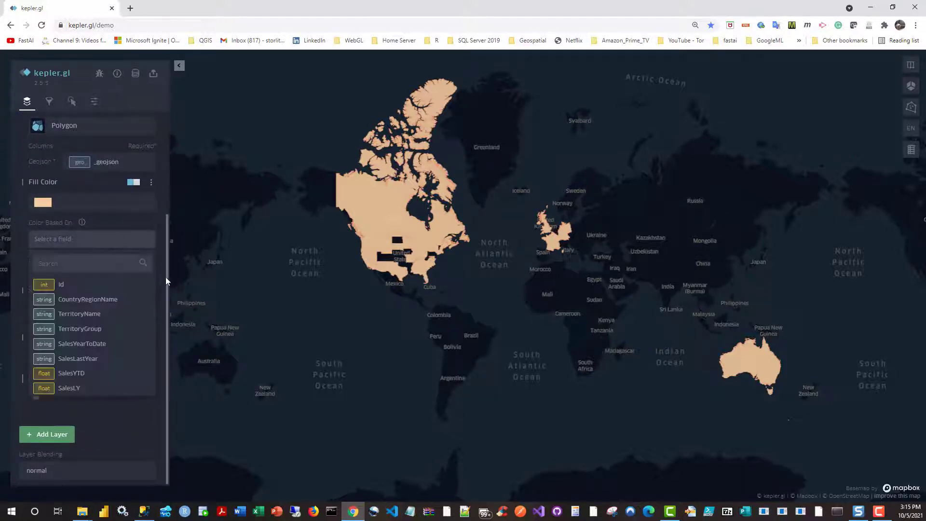
{"action": "left_click", "coordinate": [81, 378]}
Step: Give the polygon fill a nine-step palette running from white to dark red
{"action": "left_click", "coordinate": [145, 204]}
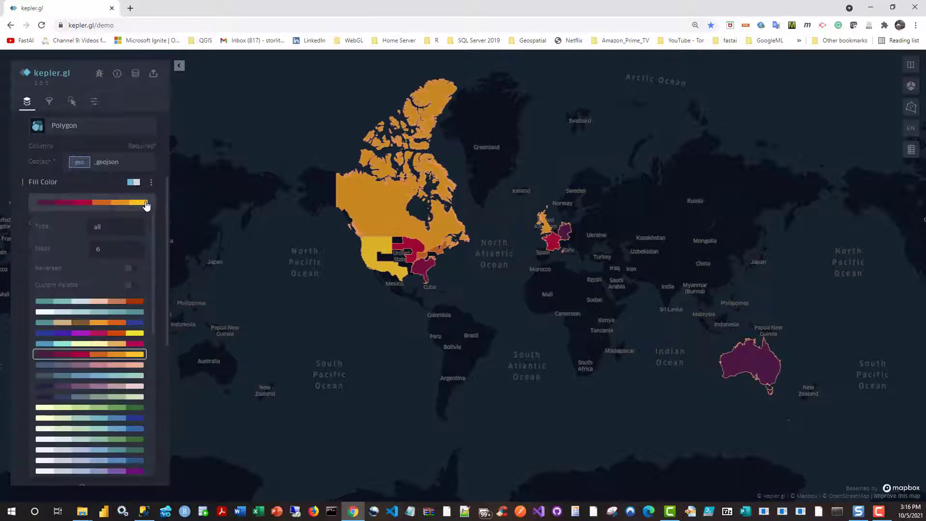
{"action": "left_click", "coordinate": [122, 251]}
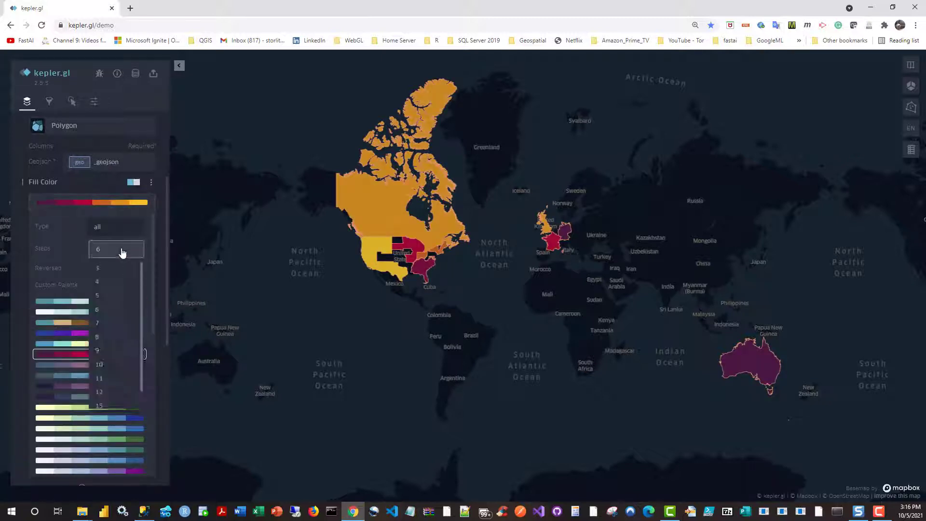
{"action": "left_click", "coordinate": [102, 351]}
{"action": "scroll", "coordinate": [154, 305], "scroll_direction": "down", "scroll_amount": 3}
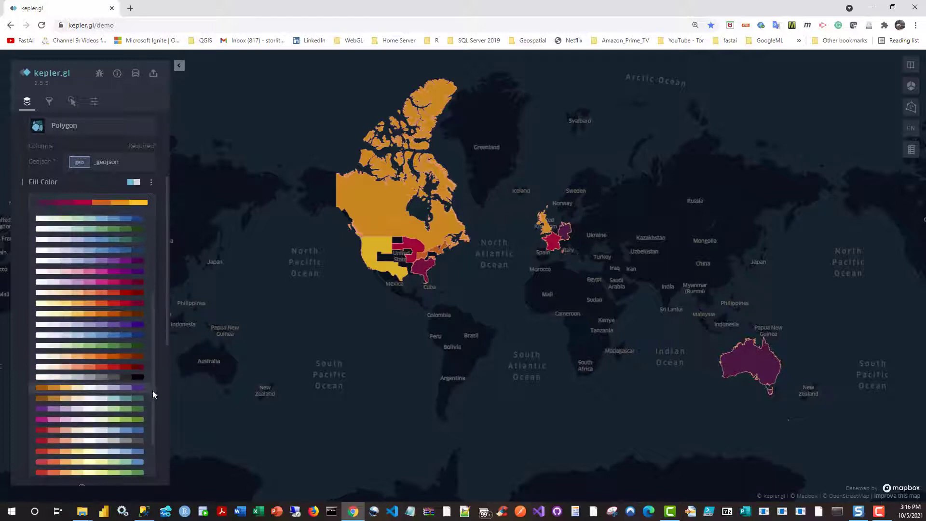
{"action": "left_click", "coordinate": [81, 368]}
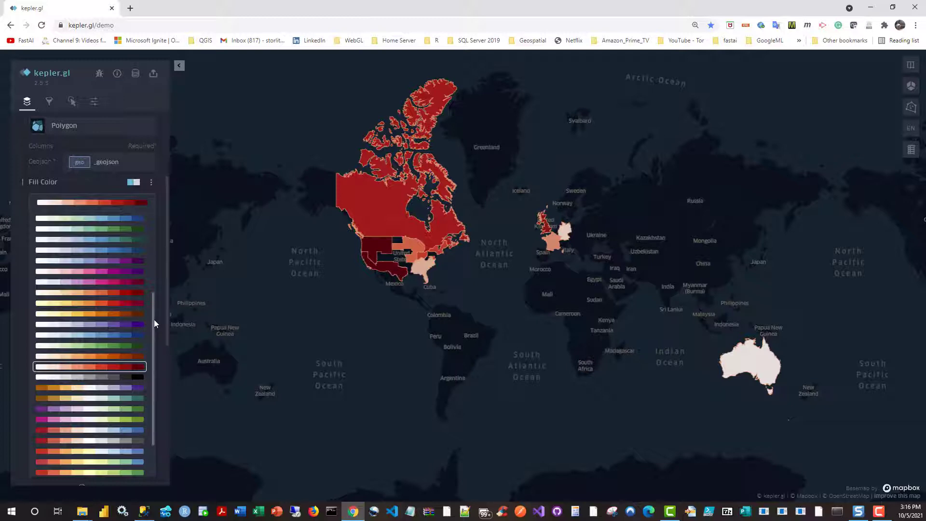
{"action": "left_click_drag", "start_coordinate": [155, 319], "coordinate": [162, 218]}
{"action": "left_click", "coordinate": [163, 231]}
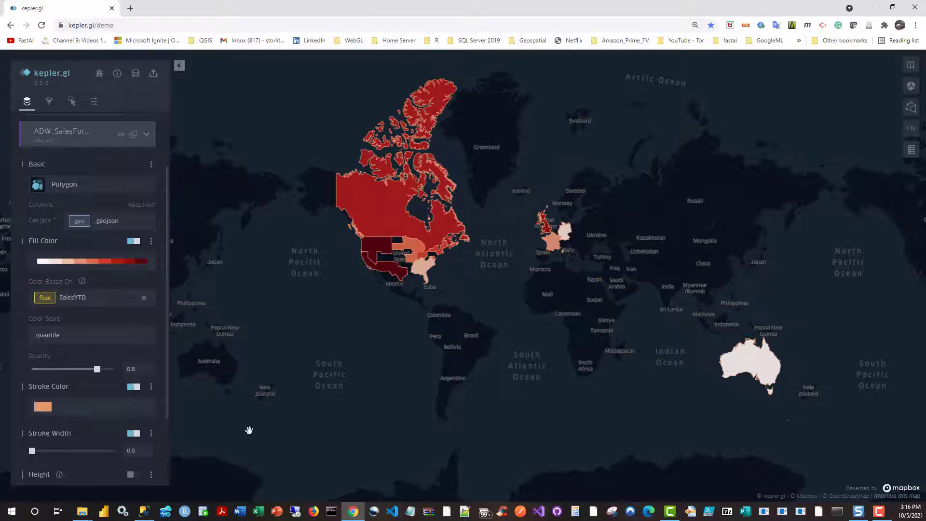
Step: Enable height for the ADW_SalesForce polygons and set it to 20
{"action": "scroll", "coordinate": [163, 434], "scroll_direction": "down", "scroll_amount": 2}
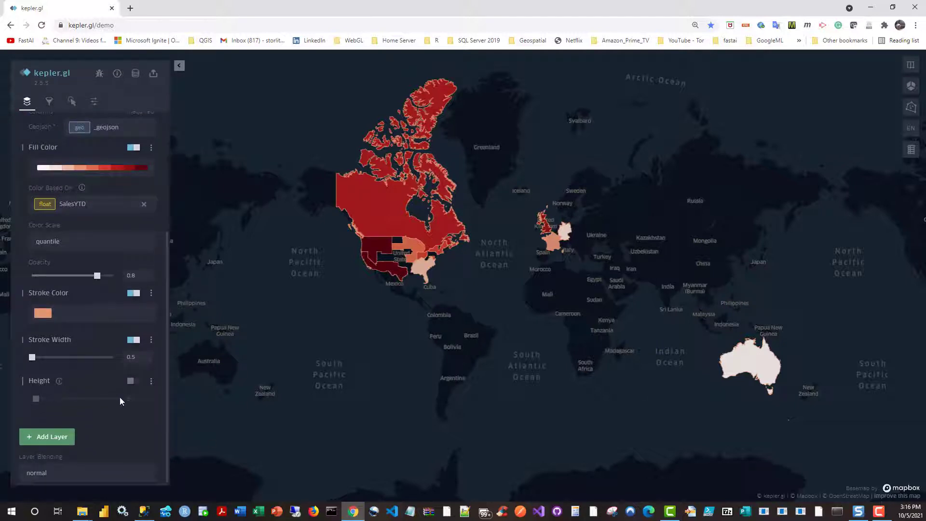
{"action": "left_click", "coordinate": [131, 381]}
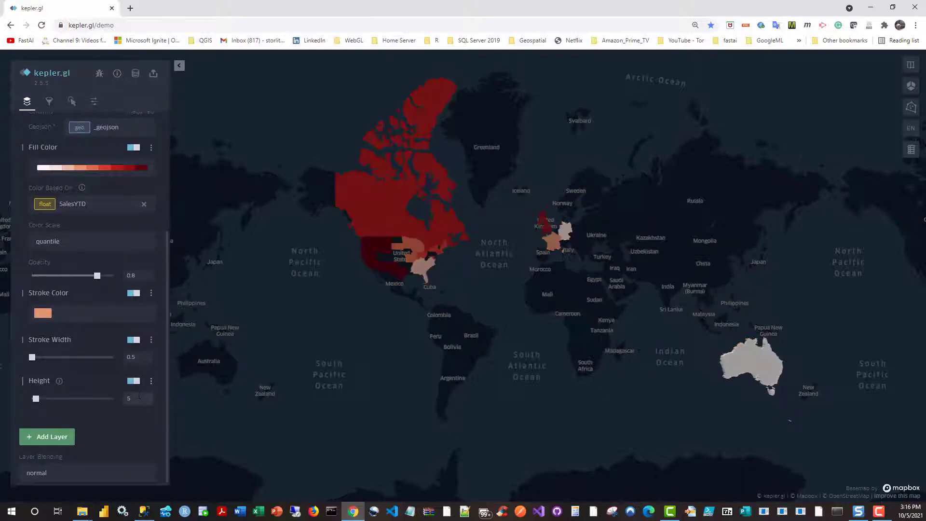
{"action": "double_click", "coordinate": [139, 397]}
{"action": "left_click", "coordinate": [120, 418]}
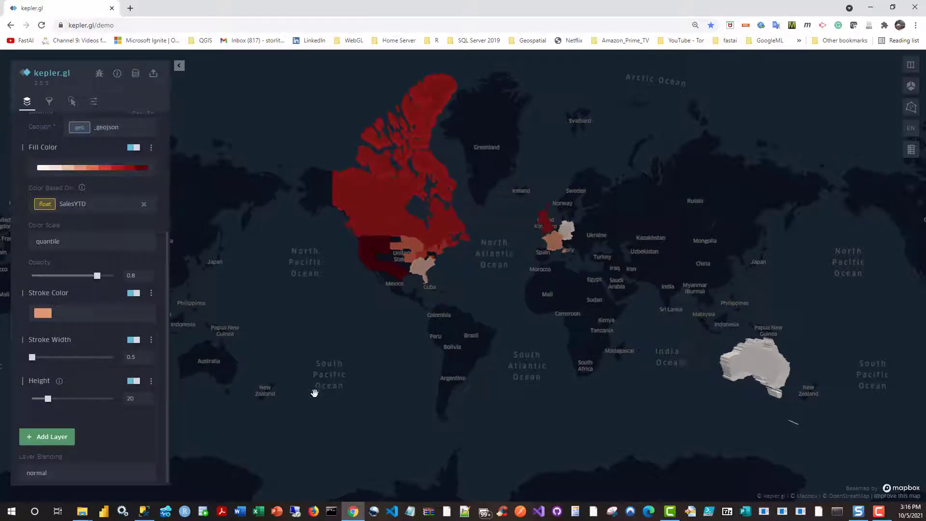
Step: Clear the ADW_SalesForce.json tooltip fields and show only TerritoryName, SalesYearToDate and SalesLastYear
{"action": "key", "text": "Print"}
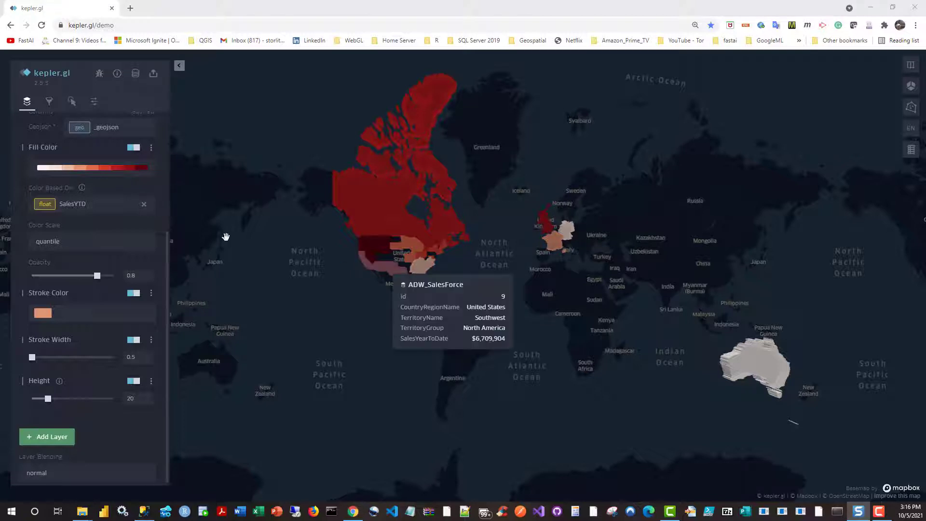
{"action": "left_click", "coordinate": [71, 103]}
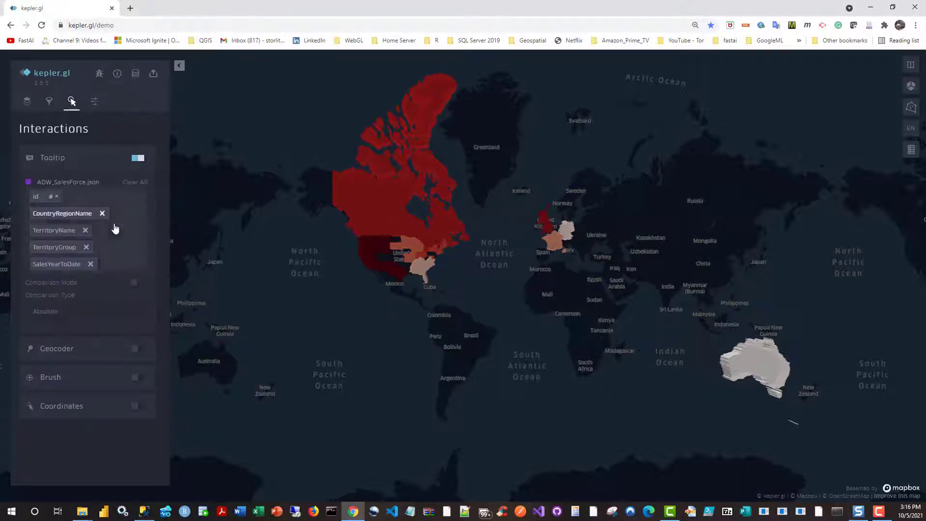
{"action": "left_click", "coordinate": [141, 183]}
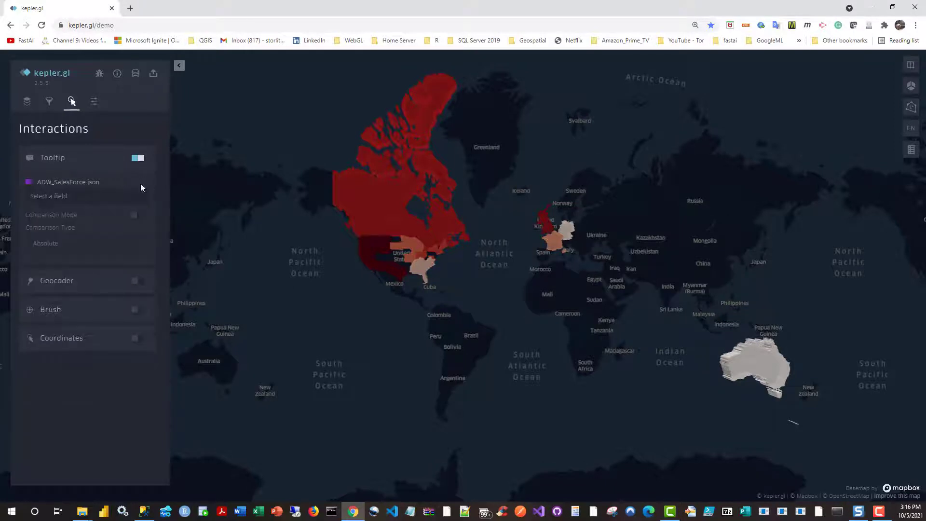
{"action": "left_click", "coordinate": [75, 196]}
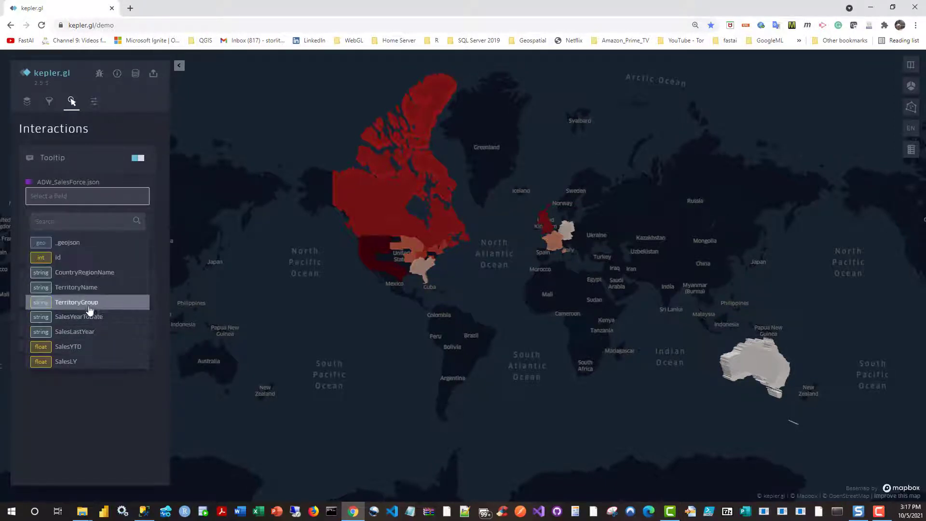
{"action": "left_click", "coordinate": [89, 289]}
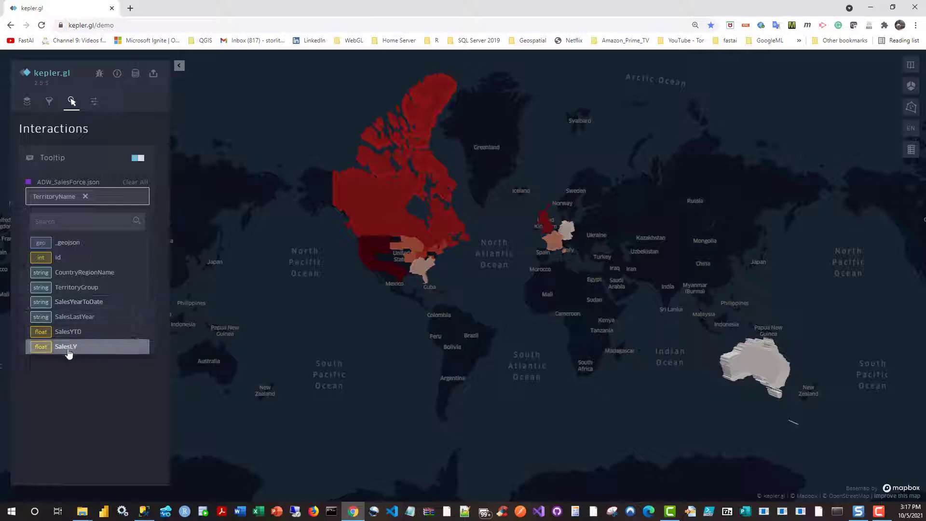
{"action": "left_click", "coordinate": [74, 302]}
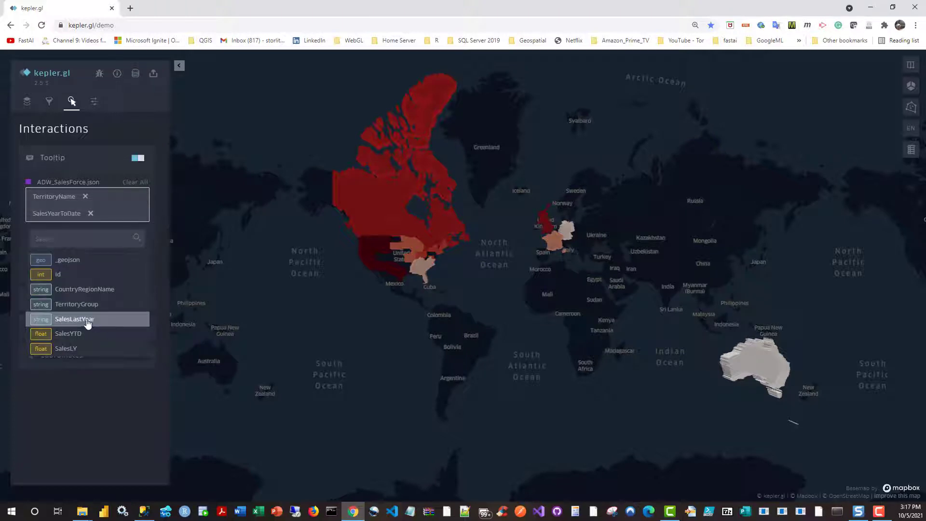
{"action": "left_click", "coordinate": [88, 323]}
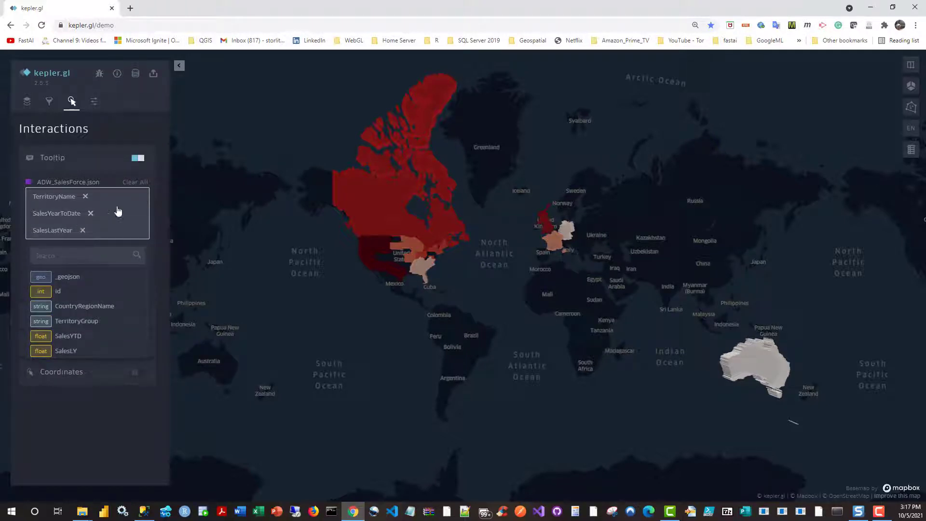
{"action": "left_click", "coordinate": [214, 193]}
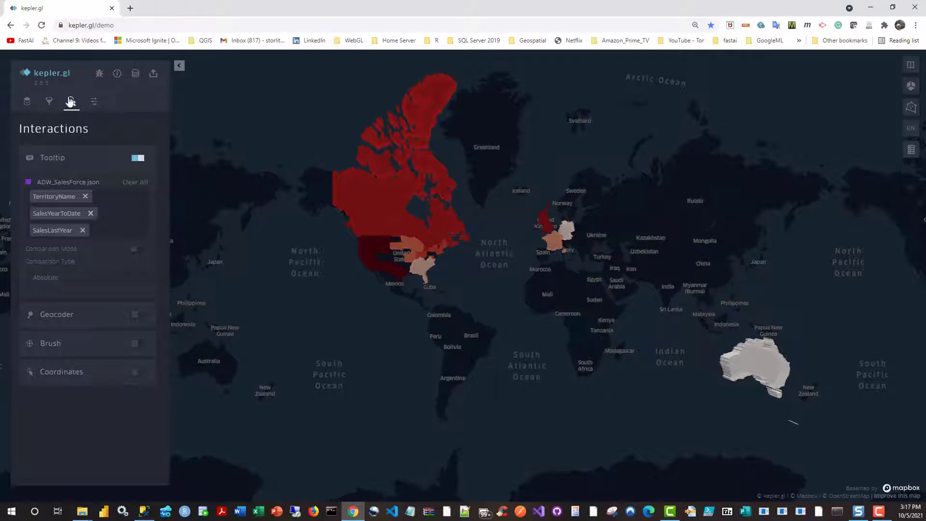
Step: Switch the map to 3D view and set the base map style to Muted Light
{"action": "left_click", "coordinate": [911, 87]}
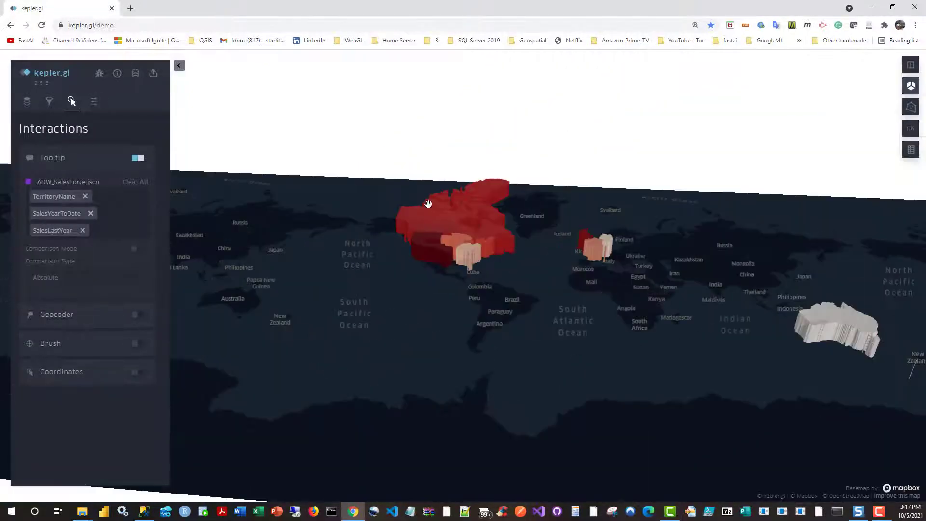
{"action": "left_click", "coordinate": [94, 102]}
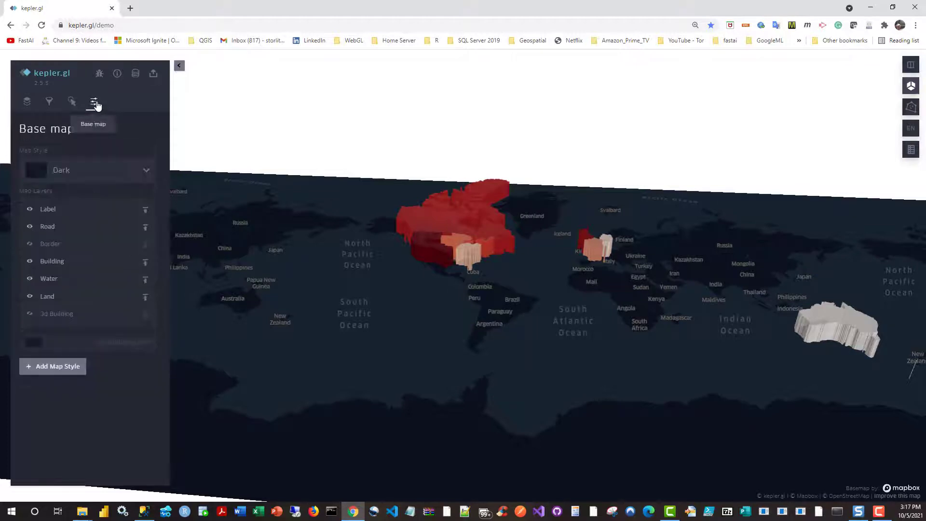
{"action": "left_click", "coordinate": [93, 175]}
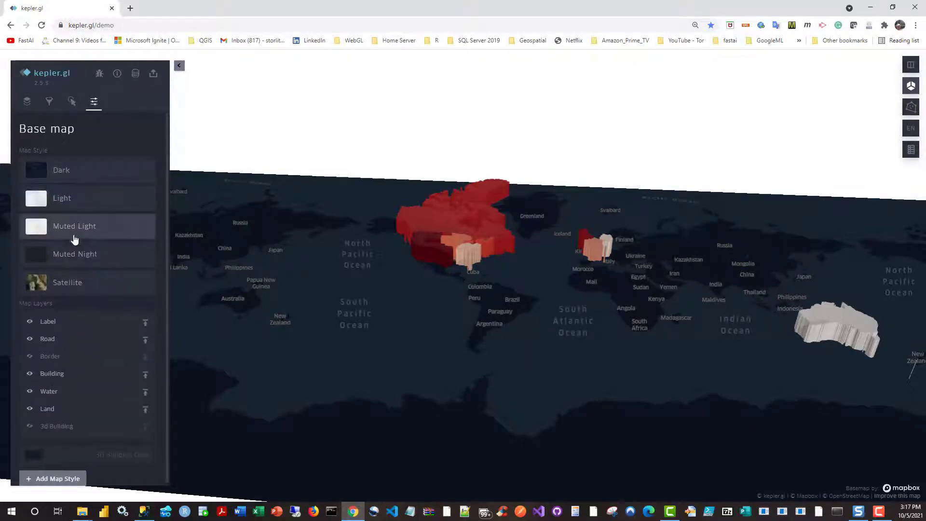
{"action": "left_click", "coordinate": [72, 232]}
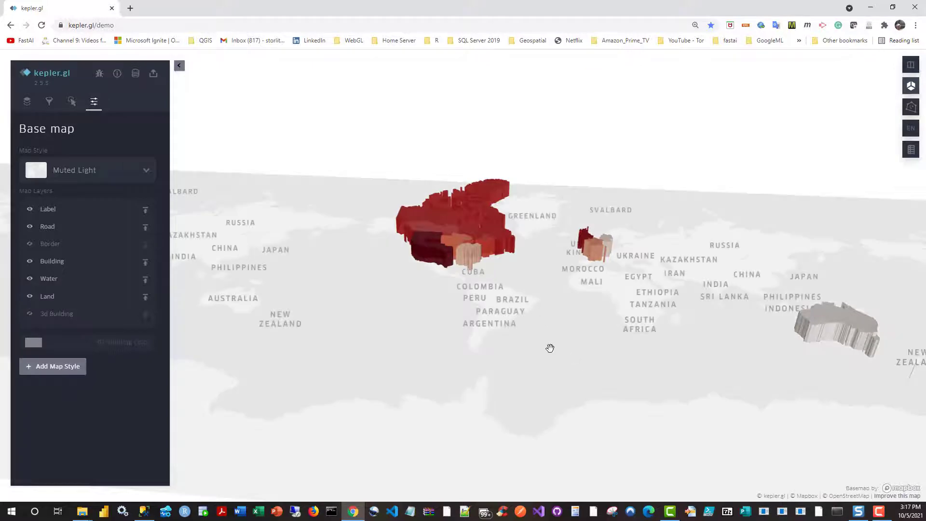
Step: Examine the extruded sales territories of the United States and Canada up close in 3D
{"action": "scroll", "coordinate": [551, 349], "scroll_direction": "up", "scroll_amount": 3}
{"action": "left_click_drag", "start_coordinate": [535, 350], "coordinate": [587, 459]}
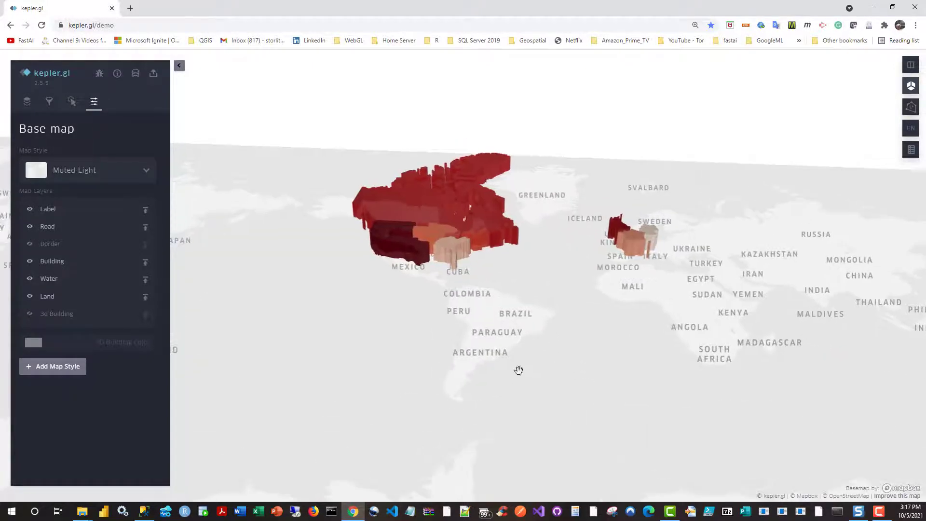
{"action": "left_click_drag", "start_coordinate": [519, 370], "coordinate": [608, 498]}
{"action": "scroll", "coordinate": [540, 318], "scroll_direction": "up", "scroll_amount": 5}
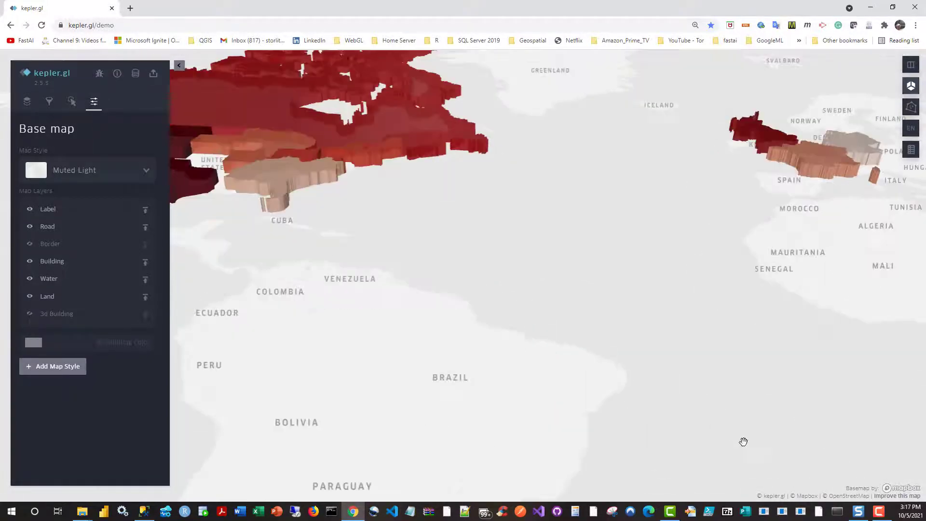
{"action": "left_click_drag", "start_coordinate": [285, 200], "coordinate": [593, 398]}
{"action": "left_click_drag", "start_coordinate": [310, 401], "coordinate": [606, 519]}
{"action": "left_click_drag", "start_coordinate": [348, 462], "coordinate": [329, 507]}
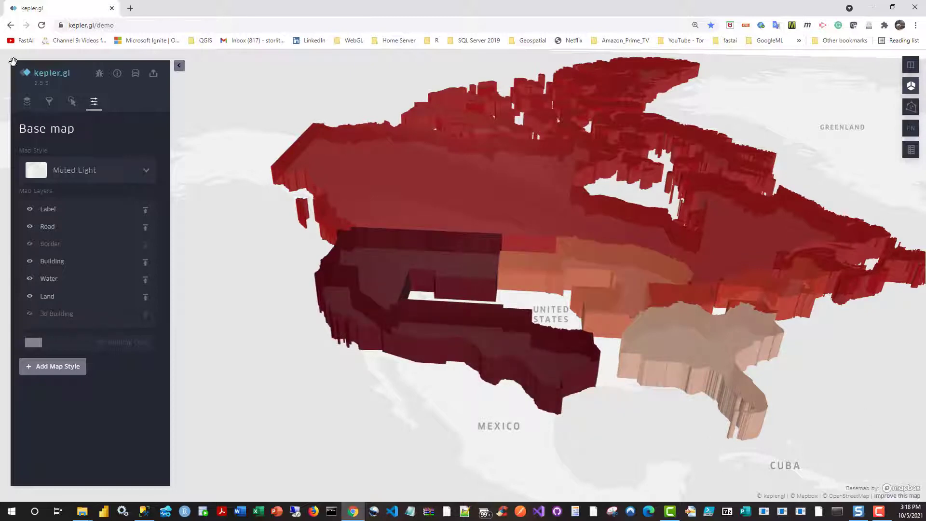
Step: Add a filter on CountryRegionName that keeps only the United States territories
{"action": "left_click", "coordinate": [48, 100]}
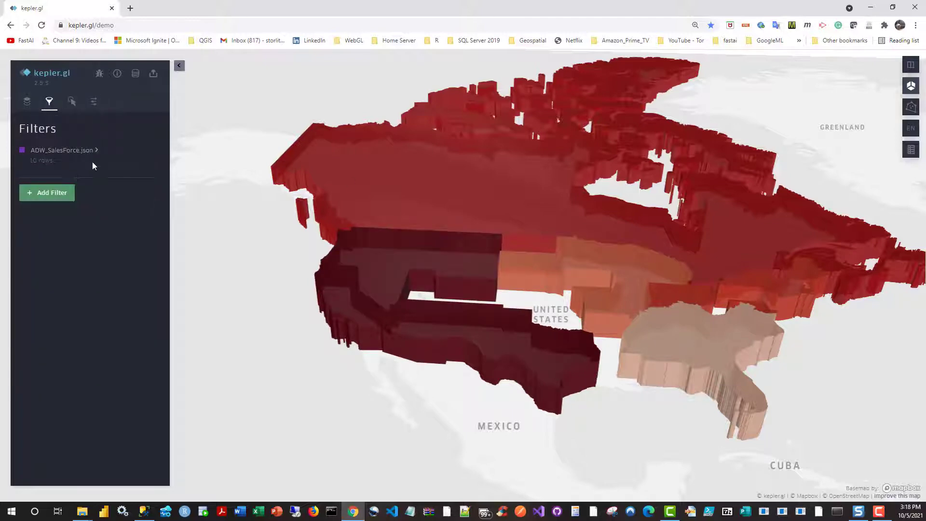
{"action": "left_click", "coordinate": [67, 189]}
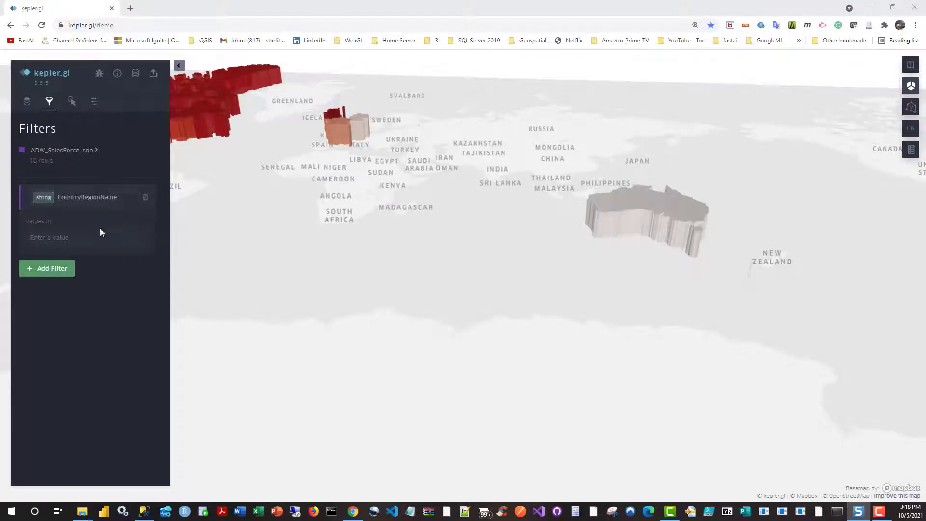
{"action": "left_click", "coordinate": [91, 242]}
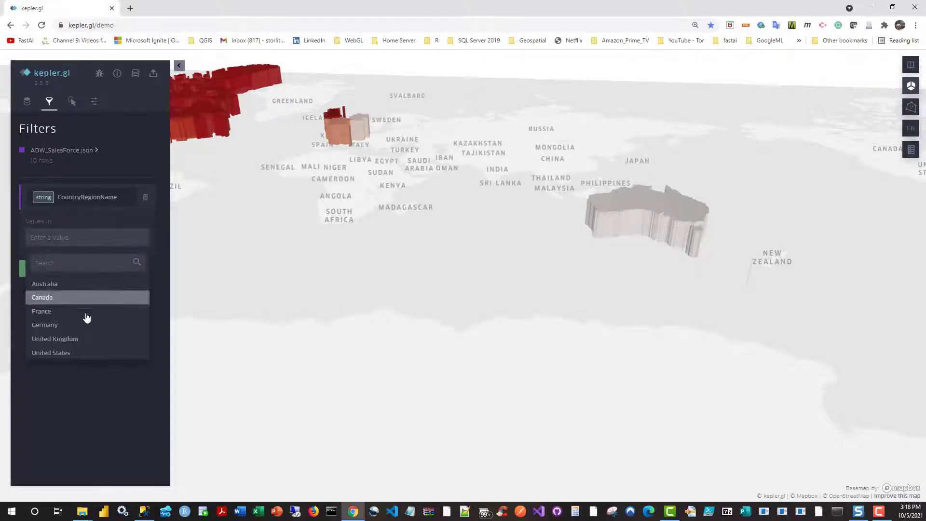
{"action": "left_click", "coordinate": [65, 357]}
Step: Examine the filtered United States territories from a steeper angle and read the territory tooltips, including the Northwest one
{"action": "left_click_drag", "start_coordinate": [587, 358], "coordinate": [708, 379]}
{"action": "left_click_drag", "start_coordinate": [585, 347], "coordinate": [804, 426]}
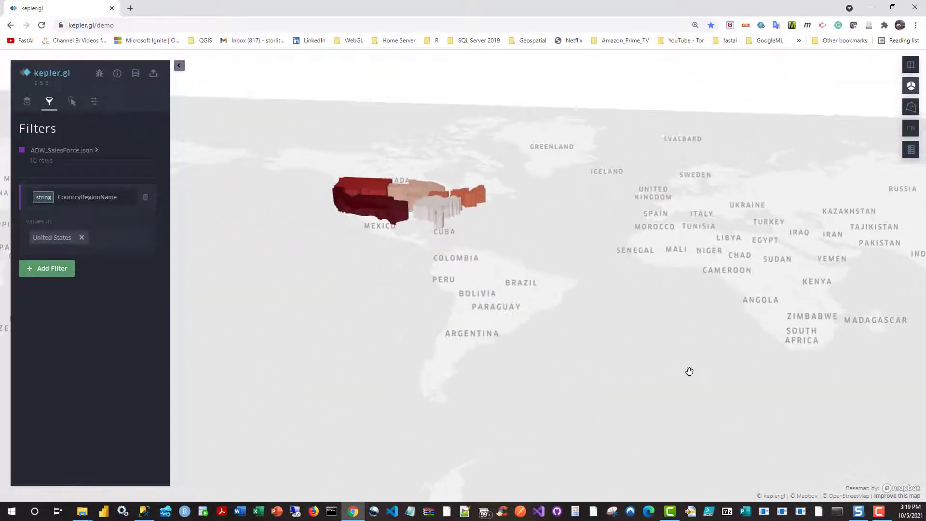
{"action": "scroll", "coordinate": [581, 343], "scroll_direction": "down", "scroll_amount": 2}
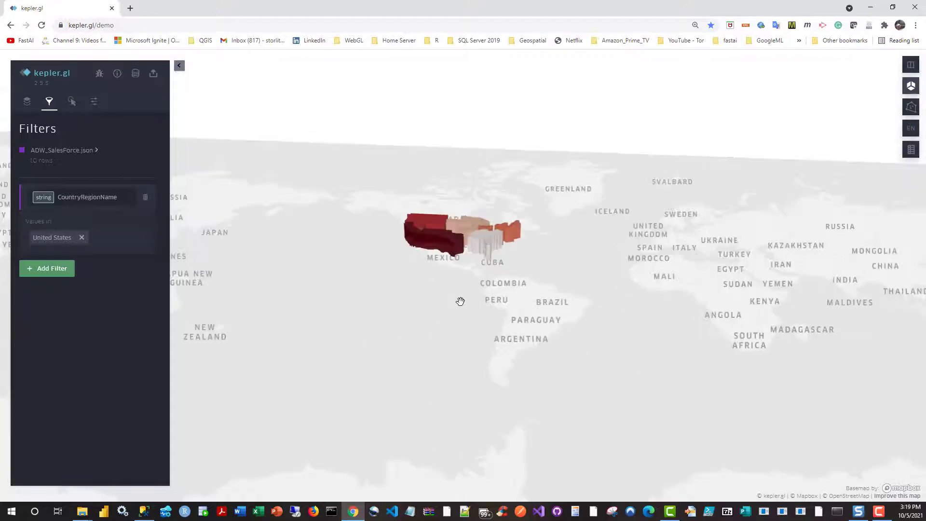
{"action": "left_click_drag", "start_coordinate": [616, 337], "coordinate": [612, 463]}
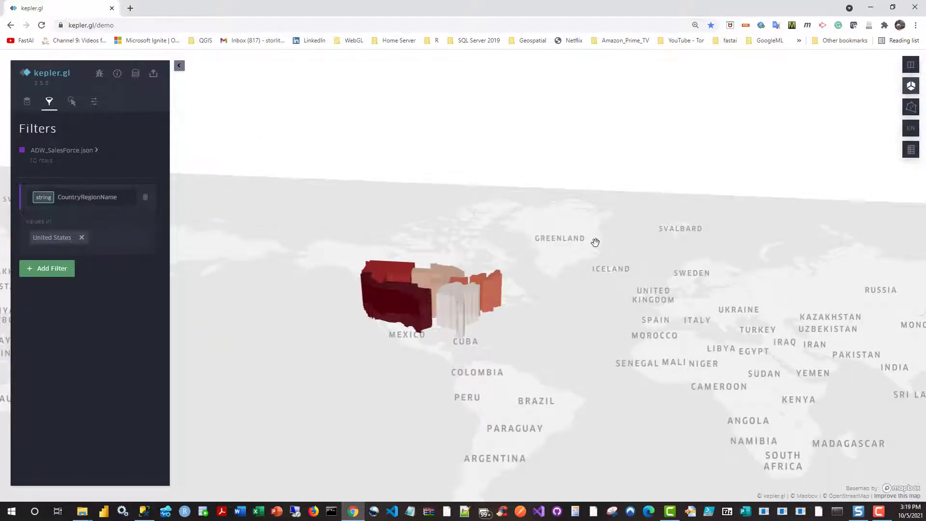
{"action": "key", "text": "shift+Down"}
{"action": "key", "text": "shift+Down"}
{"action": "key", "text": "shift+Down"}
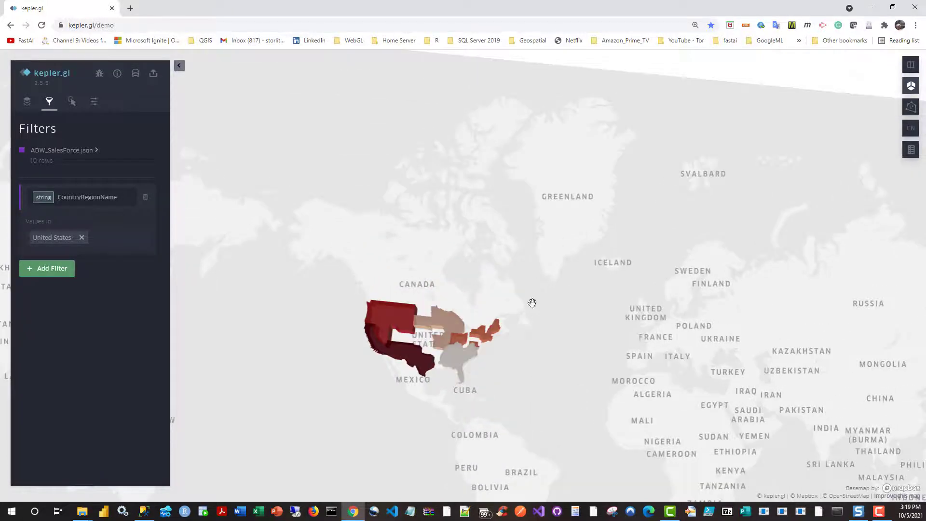
{"action": "scroll", "coordinate": [533, 300], "scroll_direction": "up", "scroll_amount": 3}
{"action": "scroll", "coordinate": [533, 301], "scroll_direction": "up", "scroll_amount": 3}
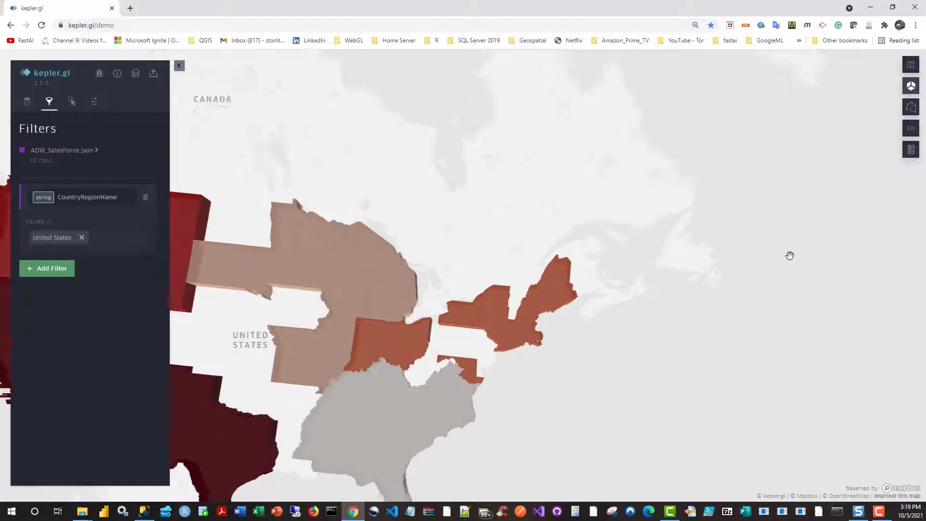
{"action": "left_click_drag", "start_coordinate": [777, 318], "coordinate": [816, 270]}
{"action": "left_click_drag", "start_coordinate": [729, 399], "coordinate": [796, 456]}
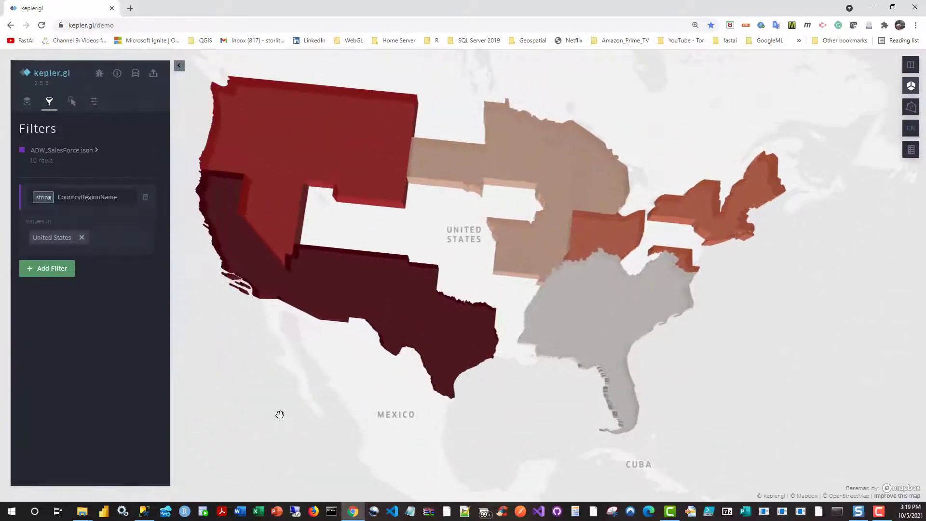
{"action": "left_click_drag", "start_coordinate": [289, 427], "coordinate": [299, 436]}
{"action": "mouse_move", "coordinate": [337, 153]}
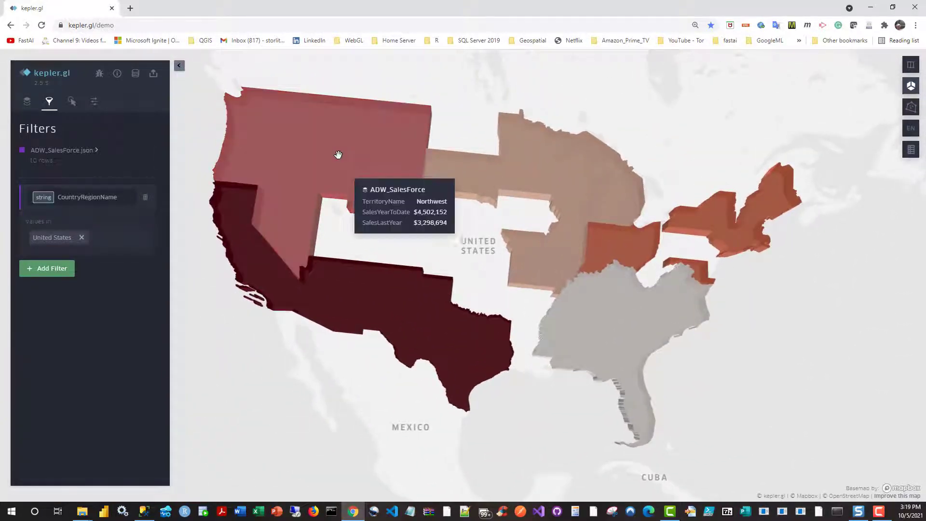
{"action": "mouse_move", "coordinate": [779, 200]}
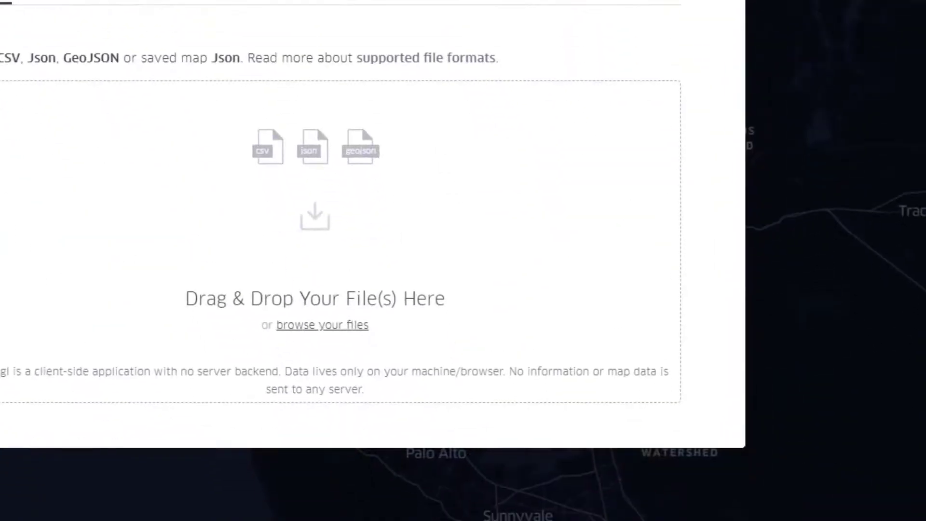
Step: Load worldcitiespop.csv into a new map and inspect its city points in Brazil and across the world
{"action": "left_click_drag", "start_coordinate": [733, 224], "coordinate": [88, 213]}
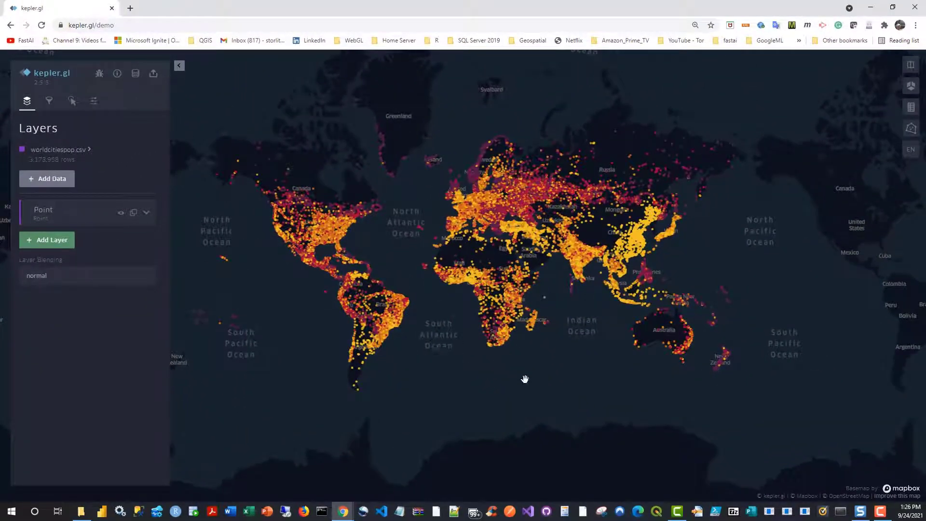
{"action": "scroll", "coordinate": [412, 273], "scroll_direction": "down", "scroll_amount": 3}
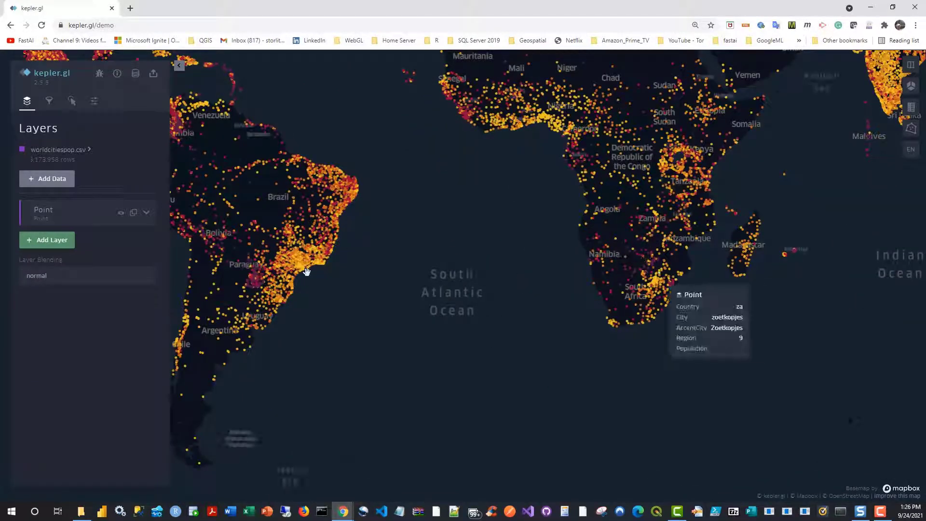
{"action": "scroll", "coordinate": [309, 269], "scroll_direction": "down", "scroll_amount": 5}
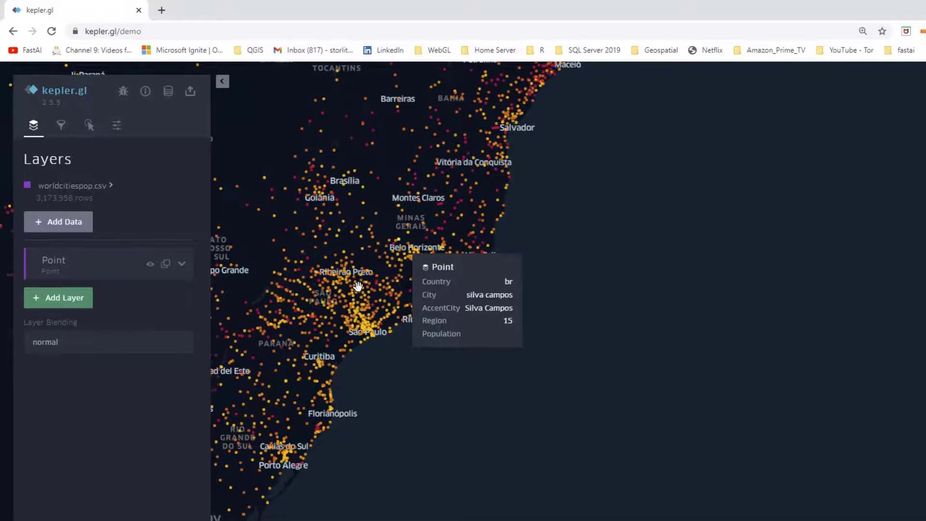
{"action": "scroll", "coordinate": [620, 347], "scroll_direction": "up", "scroll_amount": 3}
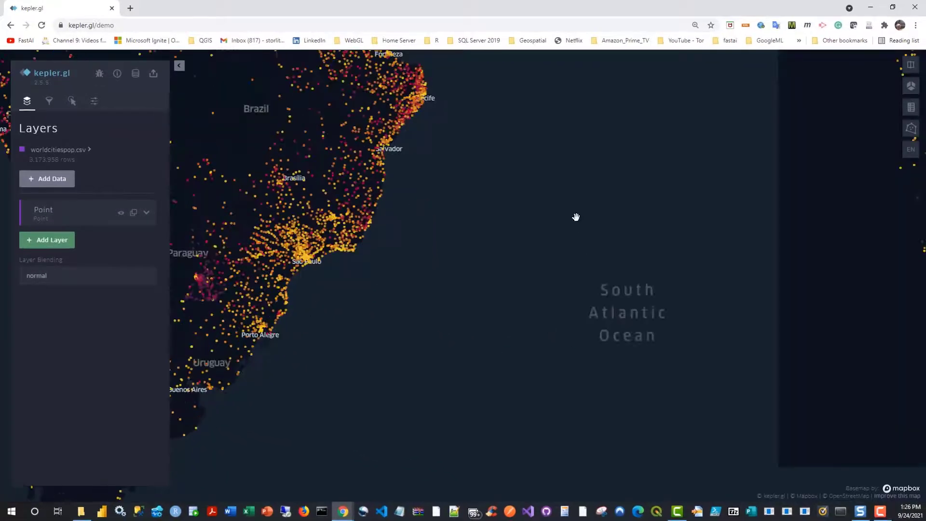
{"action": "scroll", "coordinate": [576, 217], "scroll_direction": "down", "scroll_amount": 5}
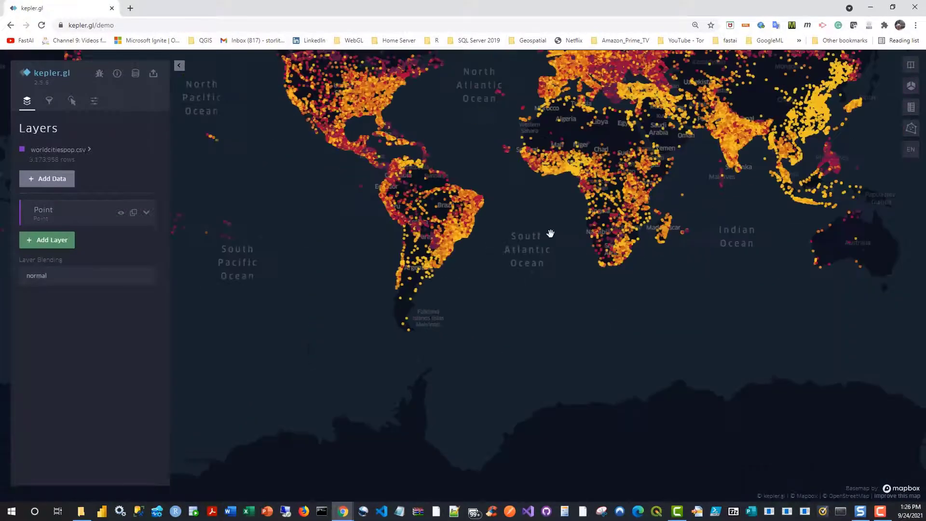
{"action": "scroll", "coordinate": [546, 306], "scroll_direction": "down", "scroll_amount": 2}
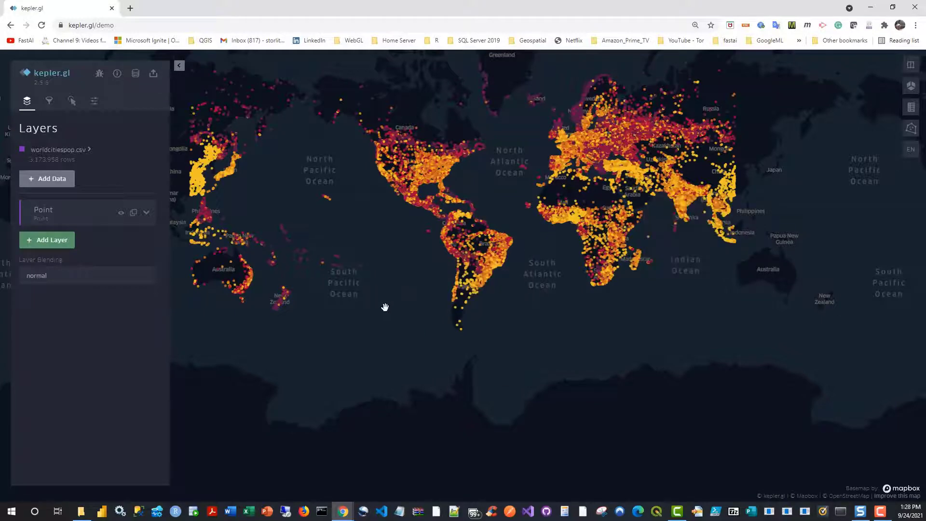
{"action": "scroll", "coordinate": [376, 254], "scroll_direction": "down", "scroll_amount": 2}
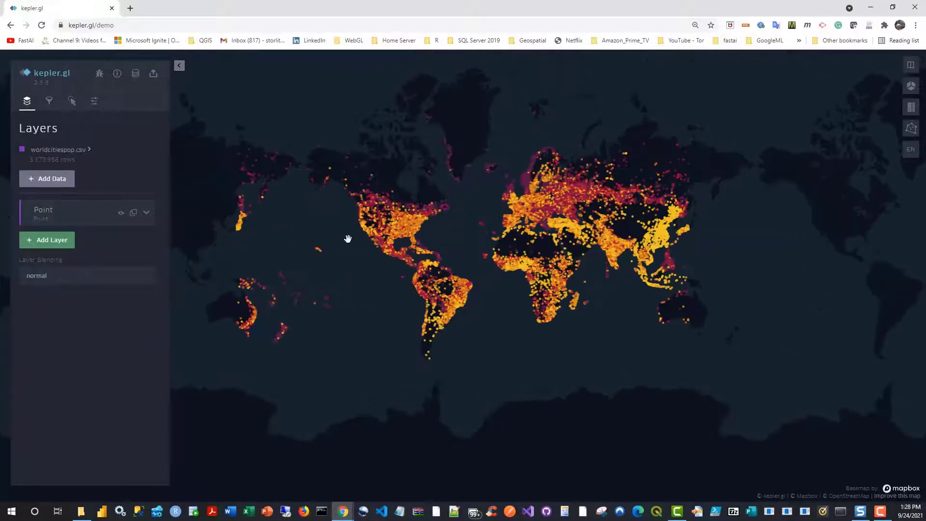
{"action": "left_click_drag", "start_coordinate": [348, 239], "coordinate": [292, 240]}
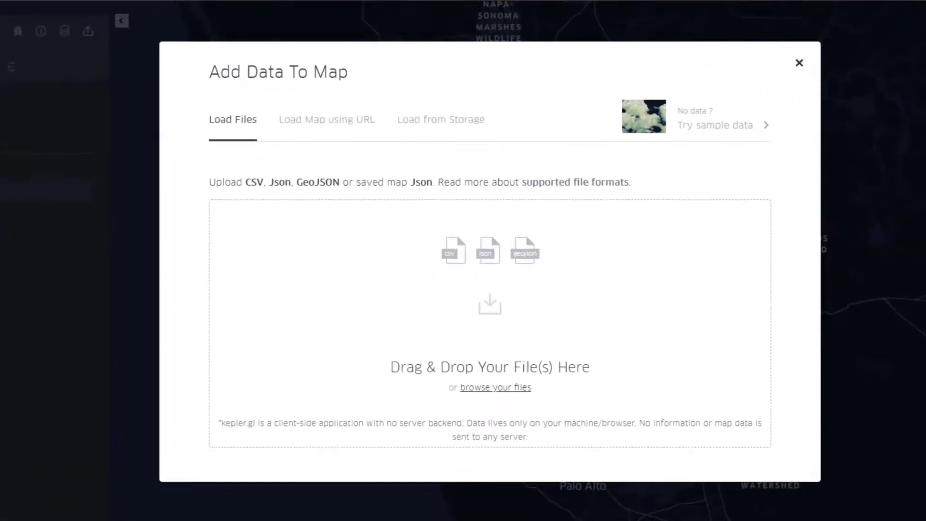
Step: Load the IL_Counties_Census.json file into a new map
{"action": "left_click_drag", "start_coordinate": [863, 331], "coordinate": [453, 337]}
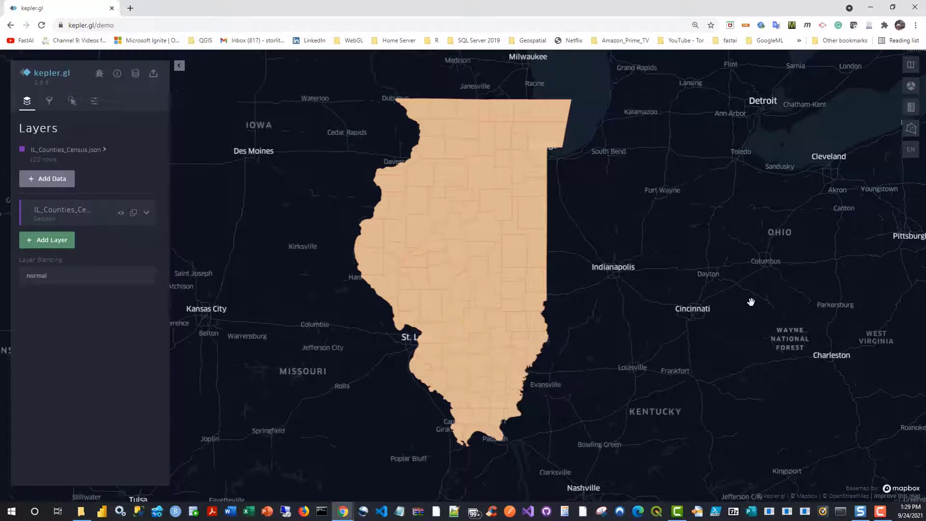
Step: Expand the IL_Counties_Census layer's settings and view its solid fill color palette
{"action": "mouse_move", "coordinate": [488, 179]}
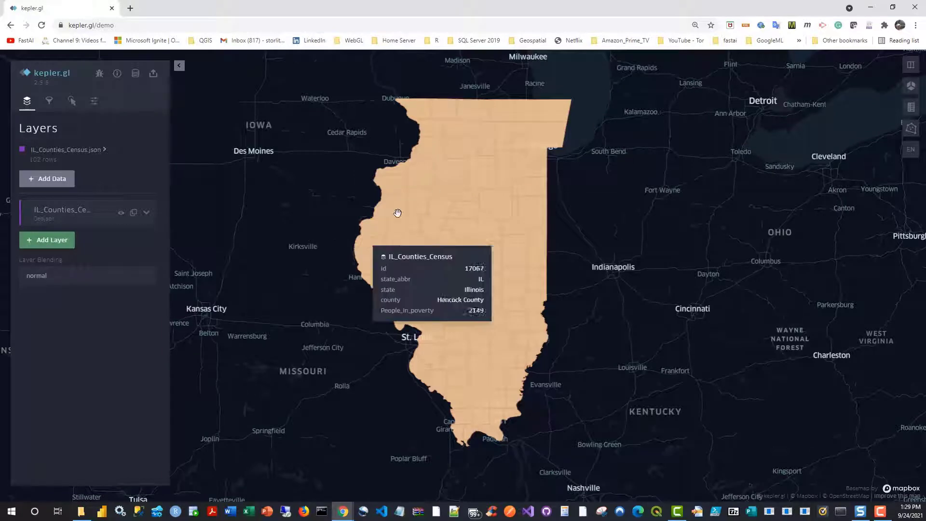
{"action": "left_click", "coordinate": [147, 212]}
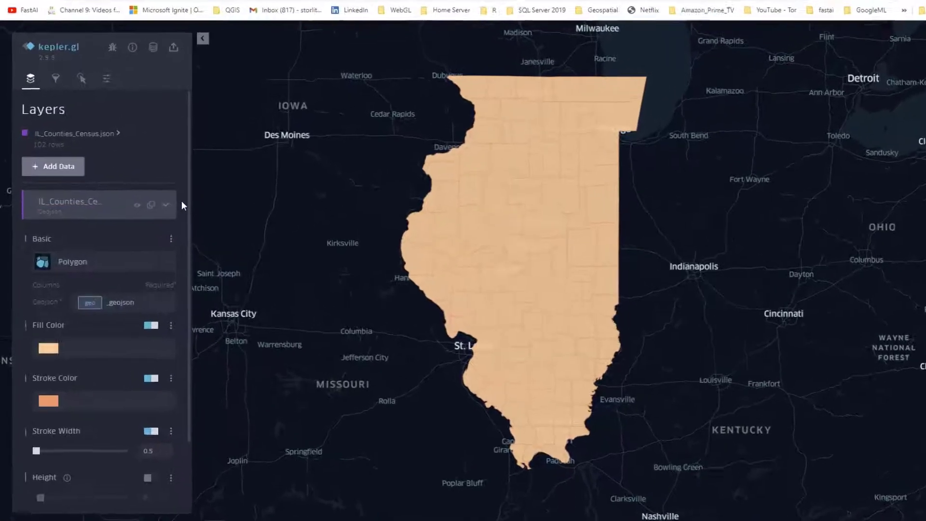
{"action": "left_click", "coordinate": [181, 330]}
{"action": "left_click", "coordinate": [94, 357]}
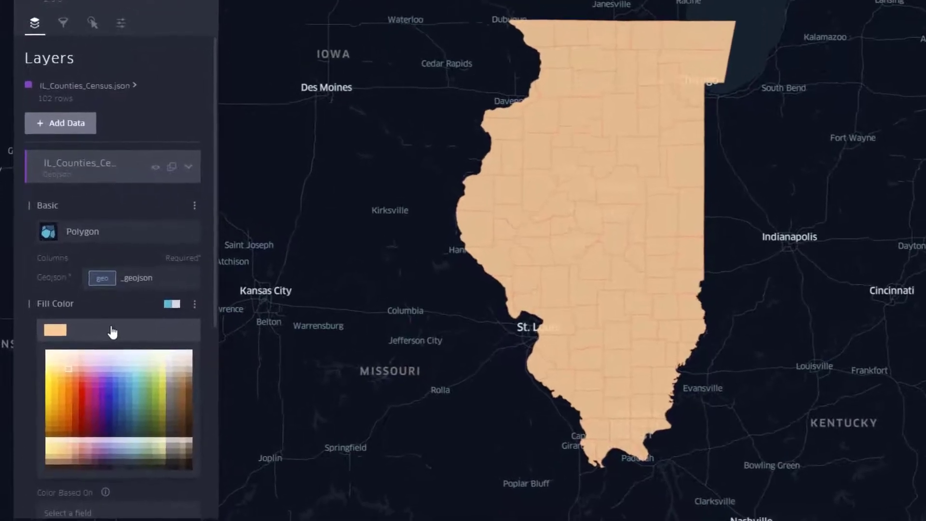
{"action": "left_click", "coordinate": [111, 313]}
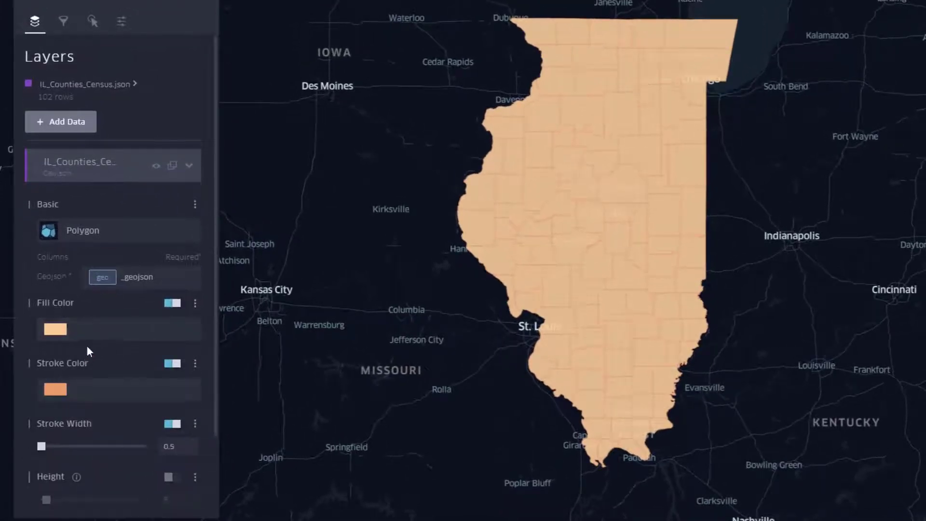
Step: Base the fill color of the Illinois county polygons on the pct_People_in_poverty field
{"action": "left_click", "coordinate": [195, 304]}
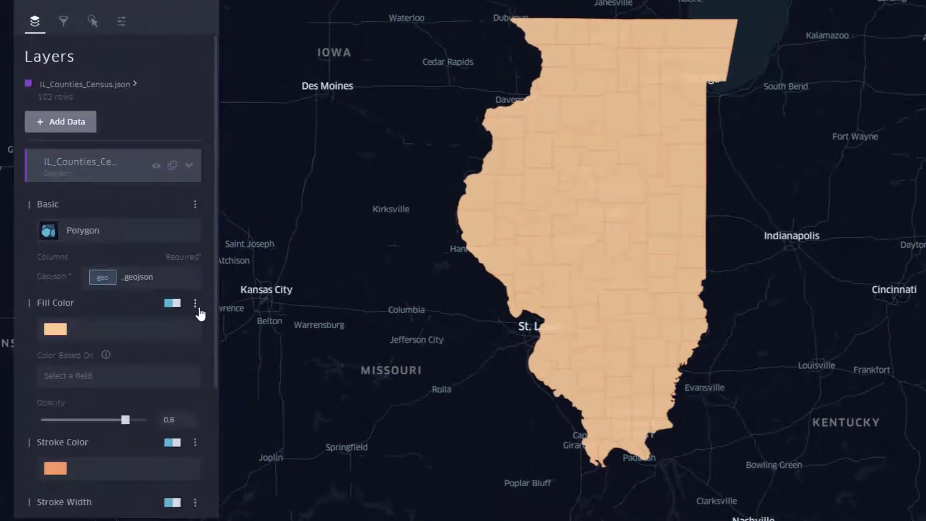
{"action": "left_click", "coordinate": [100, 379]}
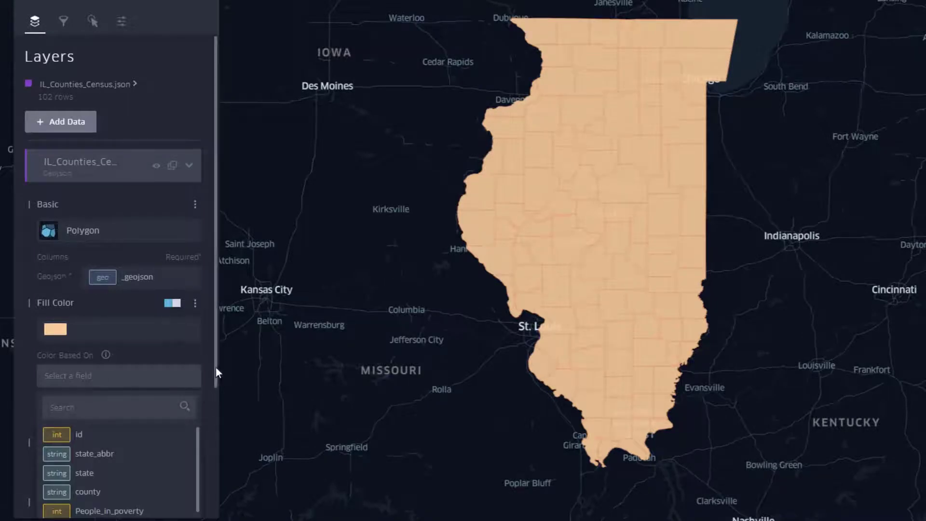
{"action": "left_click_drag", "start_coordinate": [215, 367], "coordinate": [228, 491]}
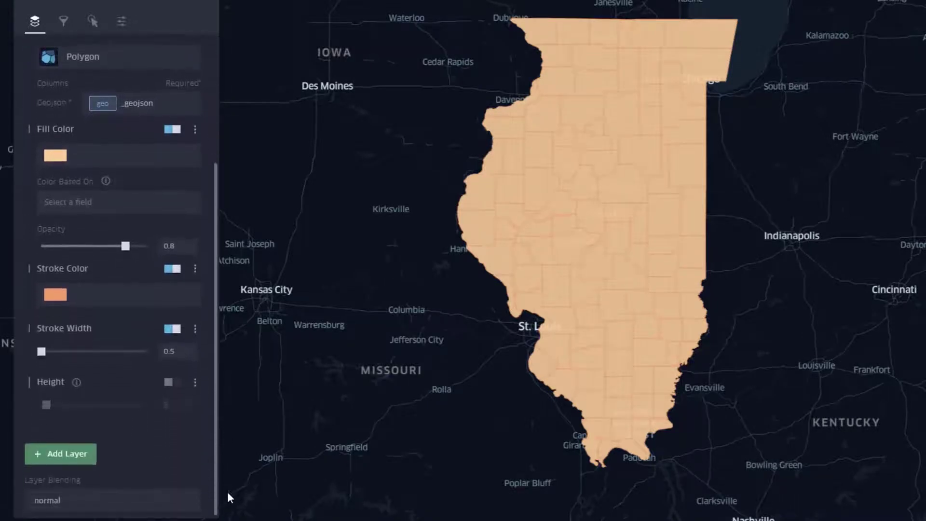
{"action": "left_click", "coordinate": [124, 202]}
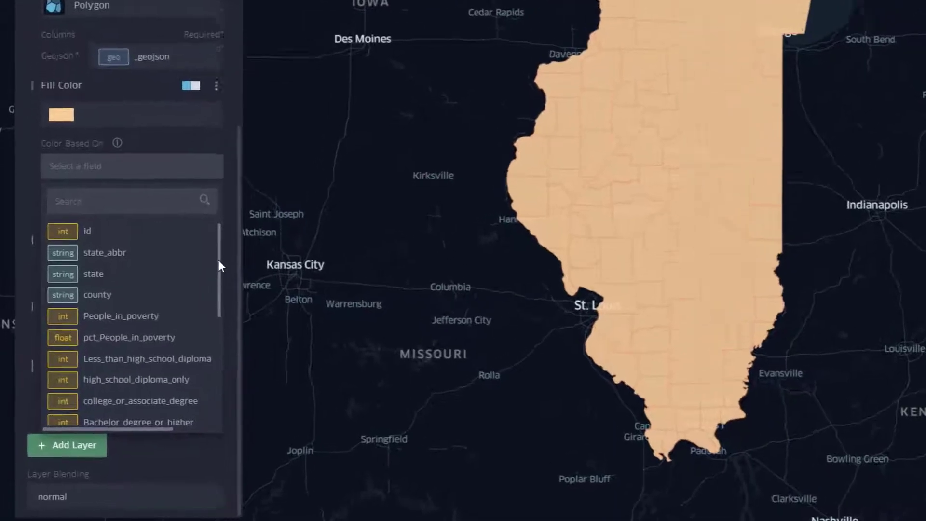
{"action": "scroll", "coordinate": [197, 299], "scroll_direction": "down", "scroll_amount": 3}
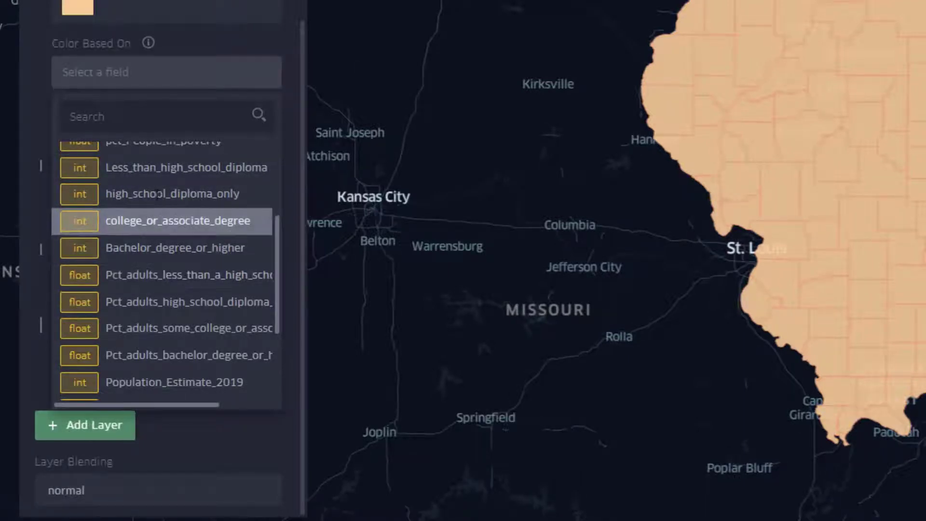
{"action": "left_click_drag", "start_coordinate": [276, 245], "coordinate": [275, 269]}
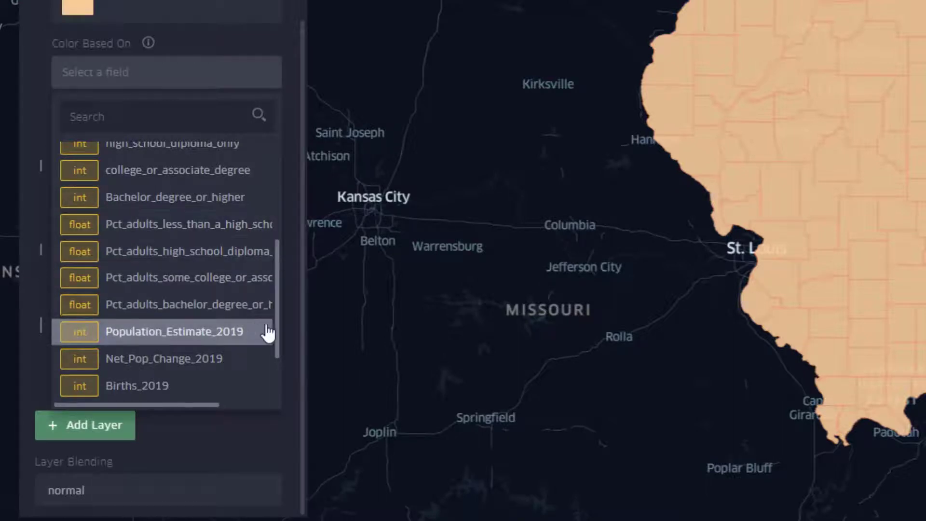
{"action": "left_click_drag", "start_coordinate": [277, 327], "coordinate": [277, 366]}
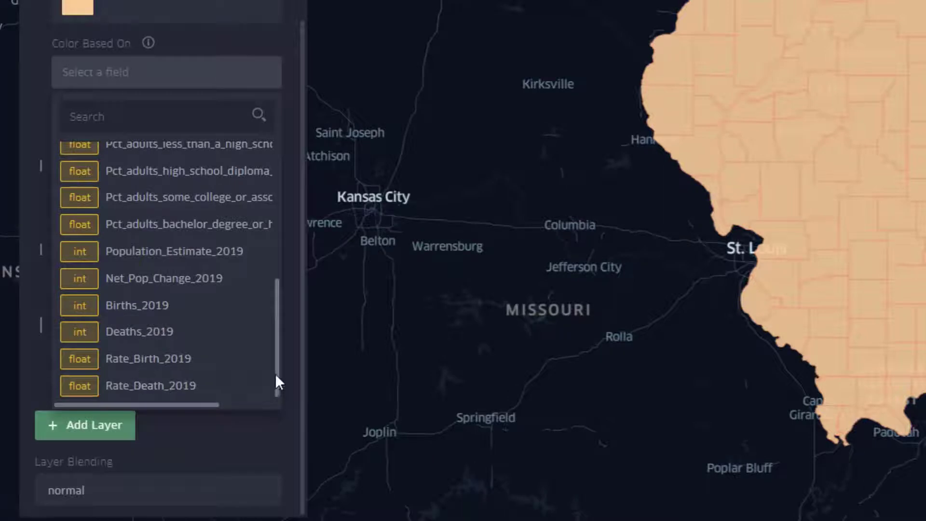
{"action": "left_click_drag", "start_coordinate": [275, 373], "coordinate": [276, 264]}
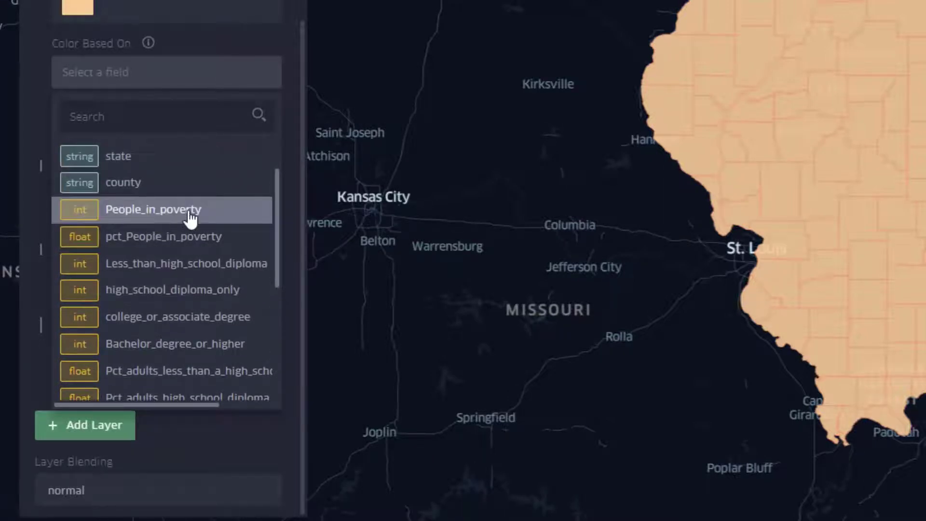
{"action": "left_click", "coordinate": [267, 236]}
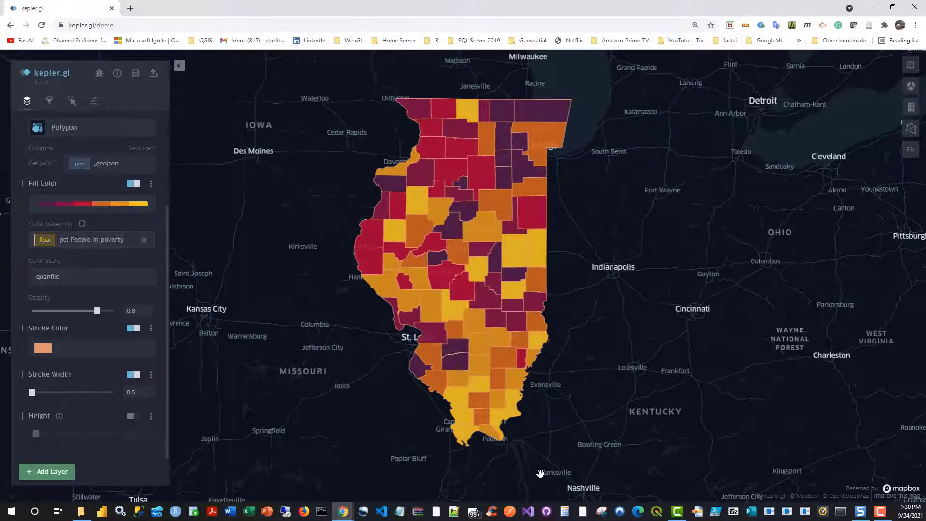
Step: Set the county fill palette to 9 steps and apply the blue-purple-red-yellow color ramp
{"action": "left_click", "coordinate": [147, 205]}
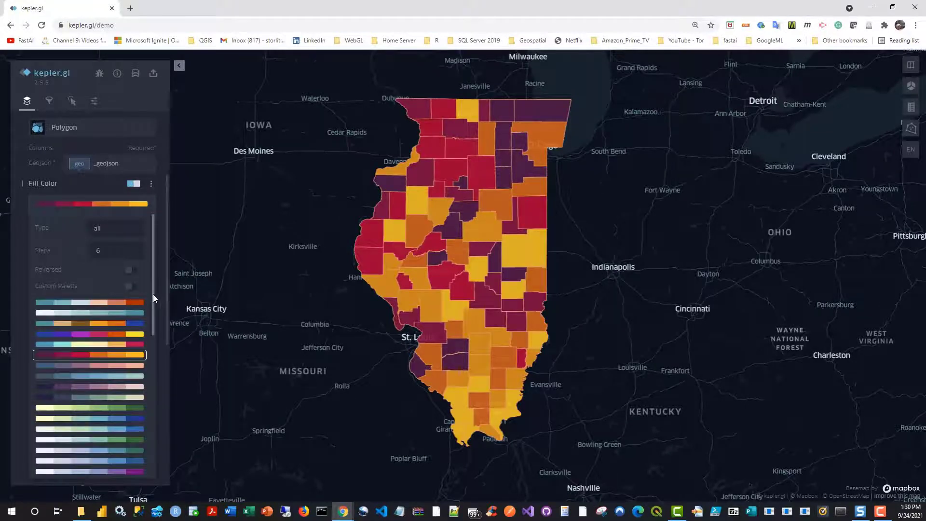
{"action": "mouse_move", "coordinate": [153, 295]}
{"action": "left_mouse_down"}
{"action": "mouse_move", "coordinate": [153, 323]}
{"action": "mouse_move", "coordinate": [159, 252]}
{"action": "left_mouse_up"}
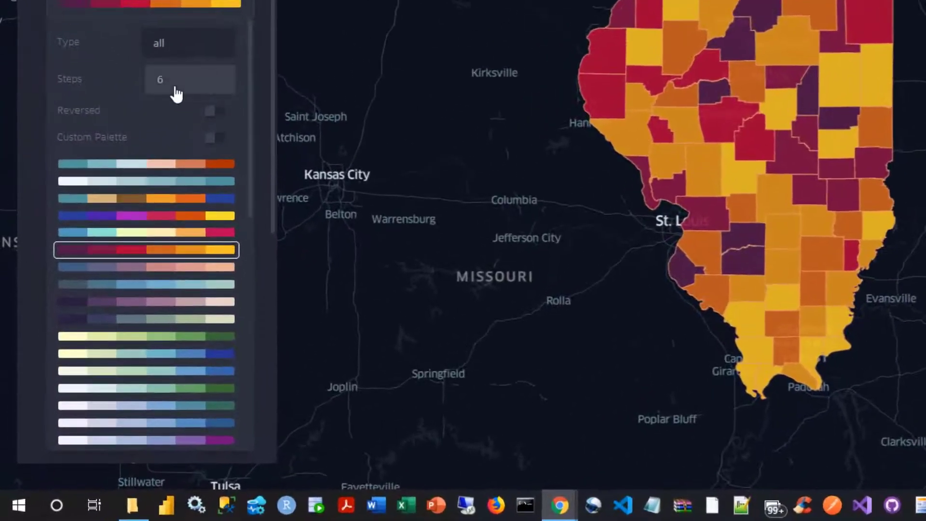
{"action": "left_click", "coordinate": [112, 255]}
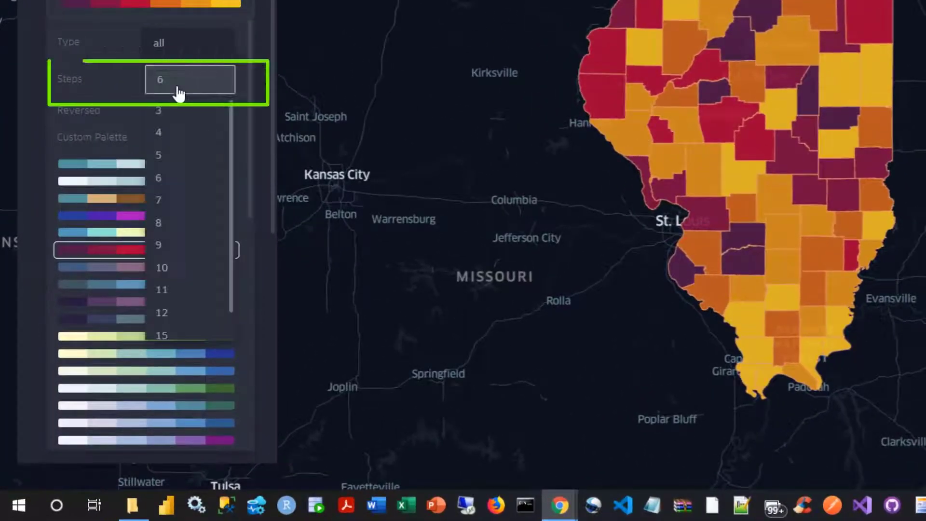
{"action": "left_click", "coordinate": [166, 247]}
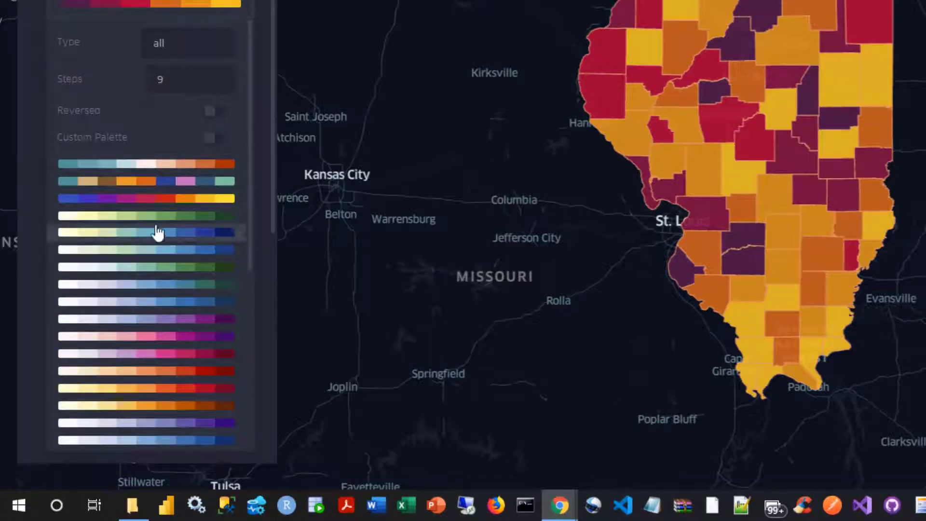
{"action": "left_click", "coordinate": [133, 204]}
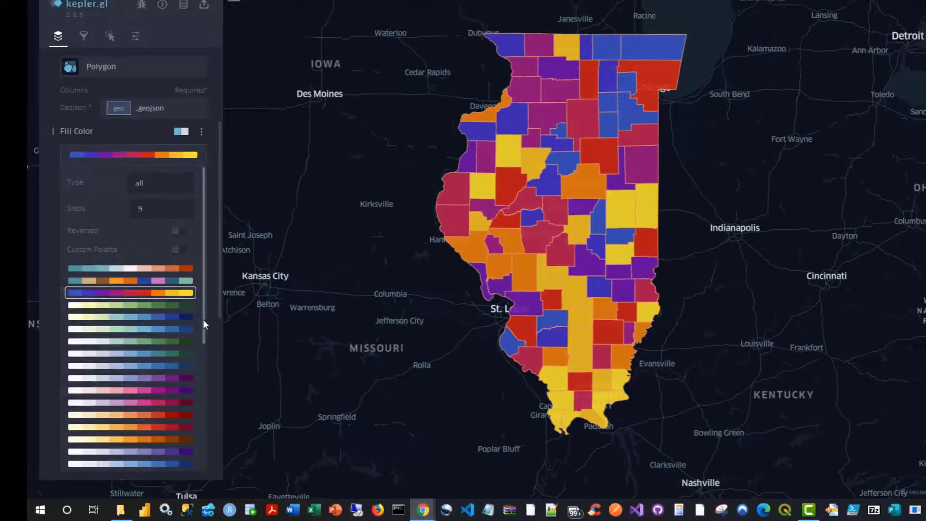
Step: Compare the white-to-blue and white-to-dark-red color ramps on the counties, keeping the white-to-dark-red one
{"action": "left_click_drag", "start_coordinate": [204, 302], "coordinate": [206, 428]}
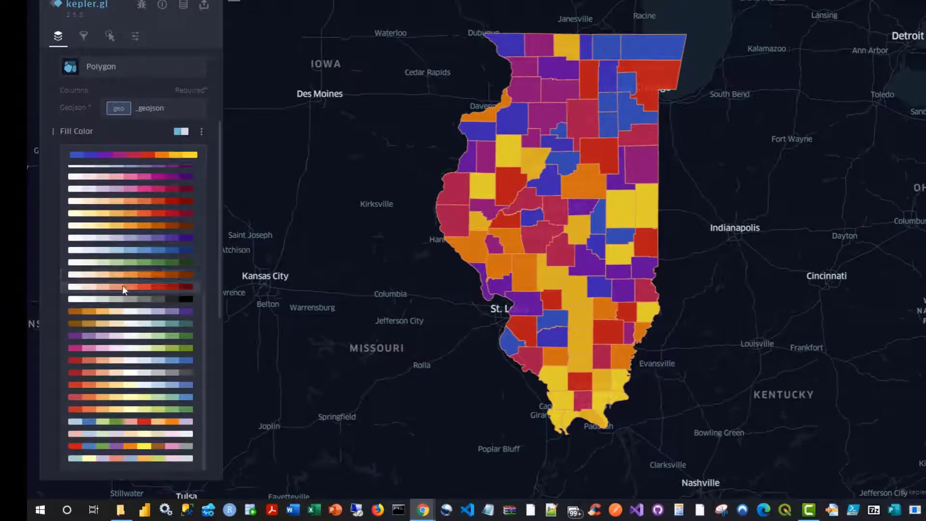
{"action": "left_click", "coordinate": [124, 289]}
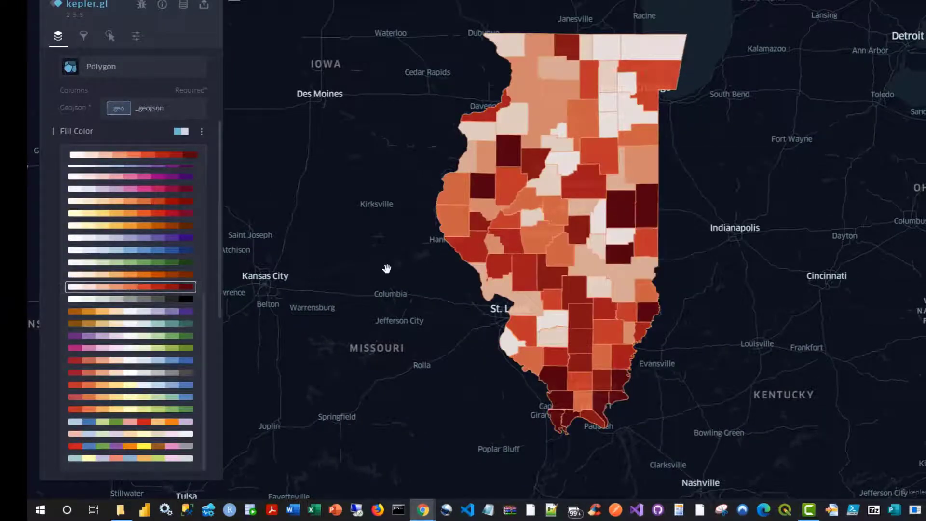
{"action": "left_click", "coordinate": [172, 250]}
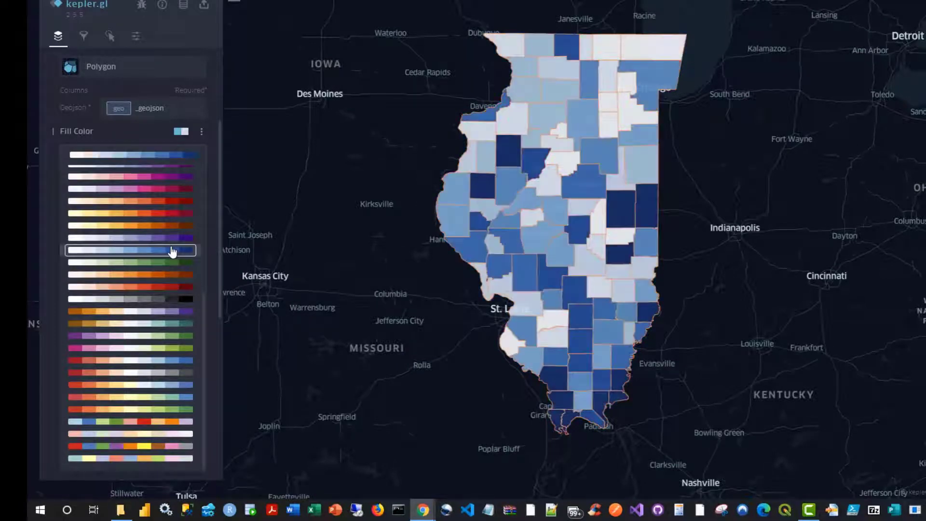
{"action": "left_click", "coordinate": [162, 287]}
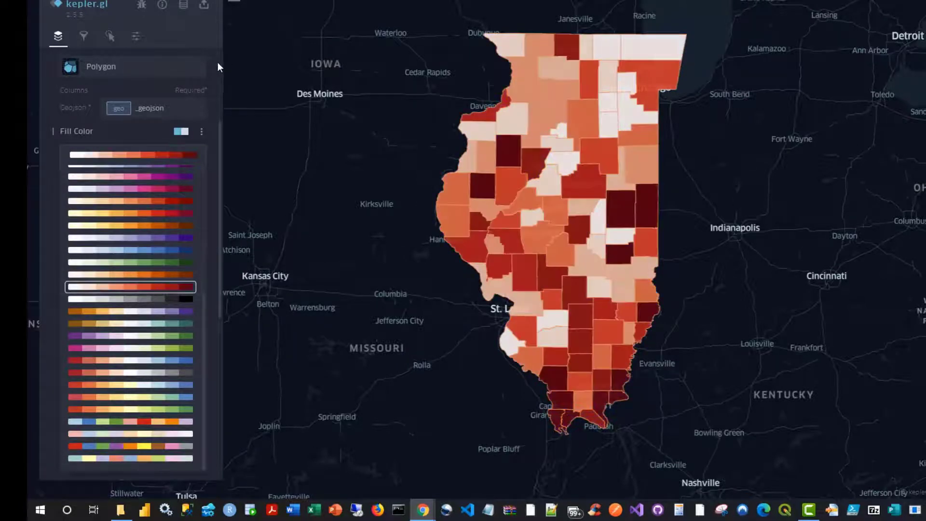
{"action": "left_click", "coordinate": [218, 64]}
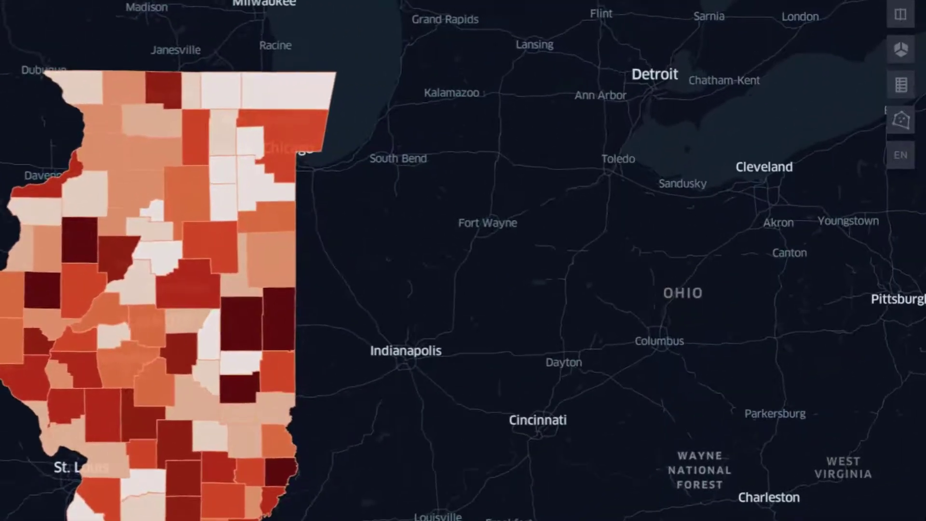
Step: Switch the map to 3D view and turn on Height for the county polygons
{"action": "left_click", "coordinate": [901, 49]}
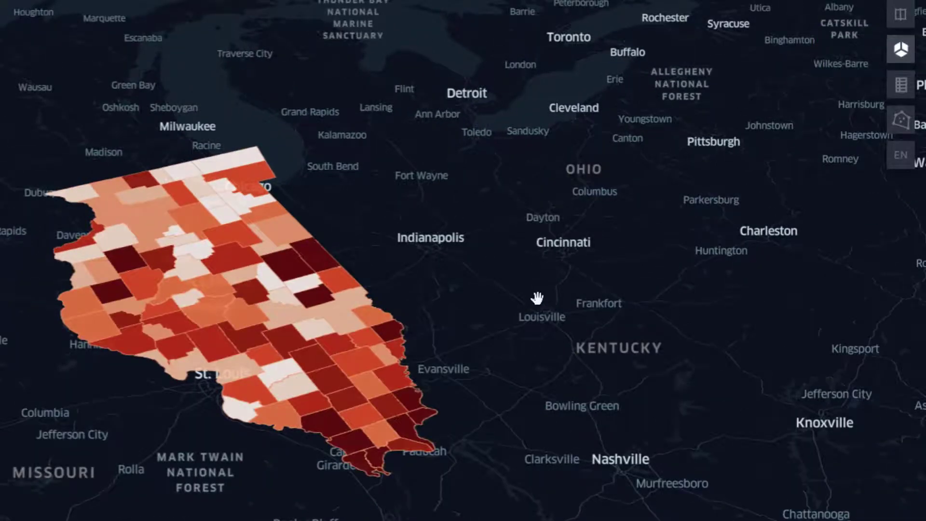
{"action": "left_click_drag", "start_coordinate": [538, 298], "coordinate": [556, 201]}
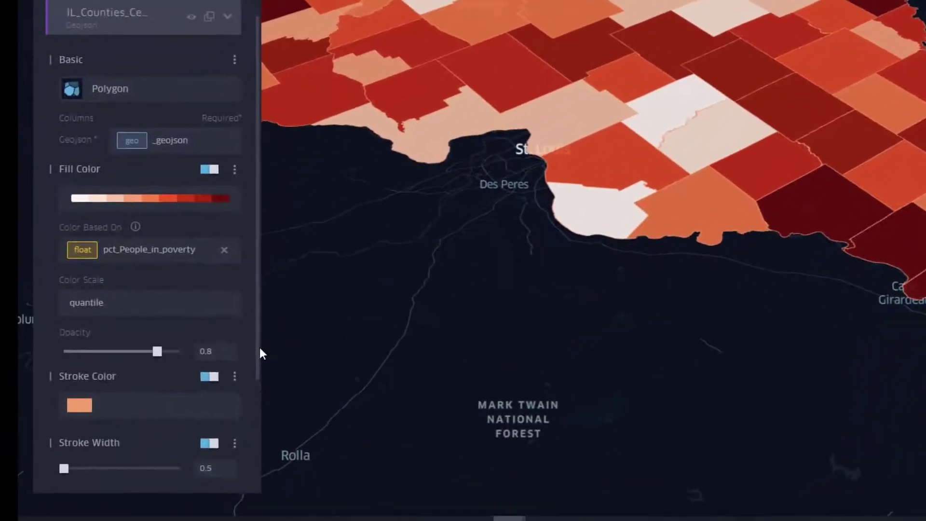
{"action": "scroll", "coordinate": [260, 354], "scroll_direction": "down", "scroll_amount": 4}
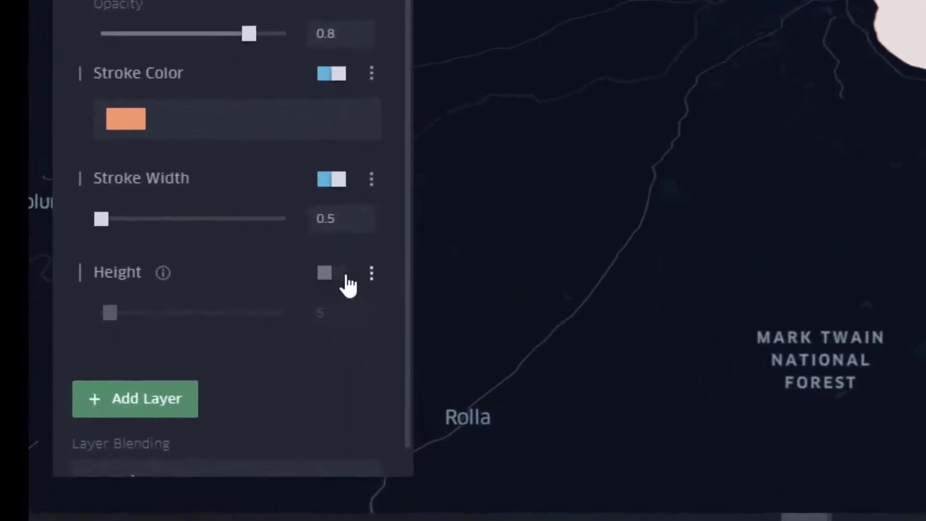
{"action": "left_click", "coordinate": [344, 275]}
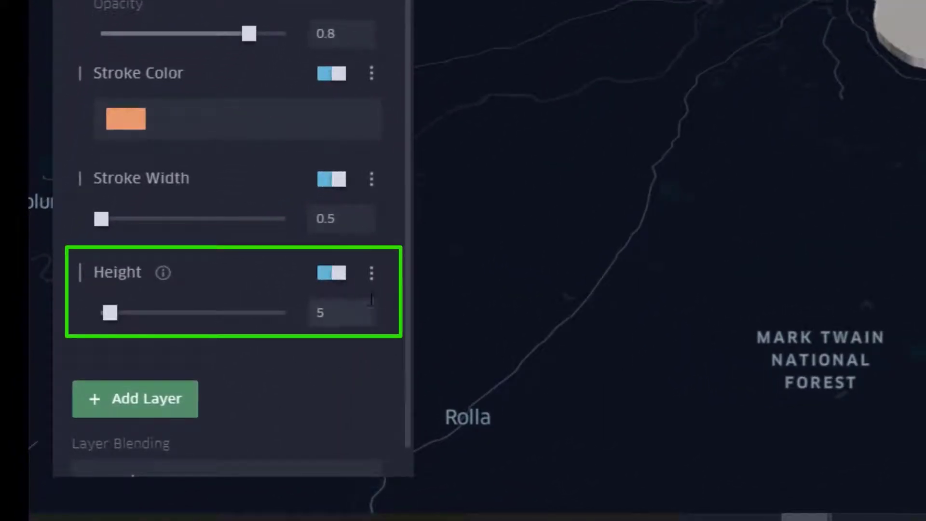
Step: Base the county polygon height on the pct_People_in_poverty field and set the height to 30
{"action": "left_click", "coordinate": [373, 277]}
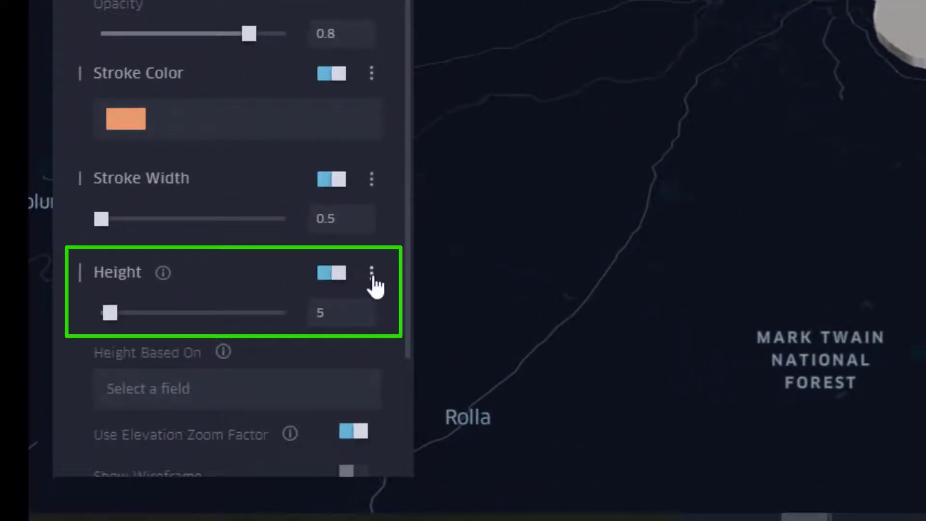
{"action": "left_click", "coordinate": [155, 399]}
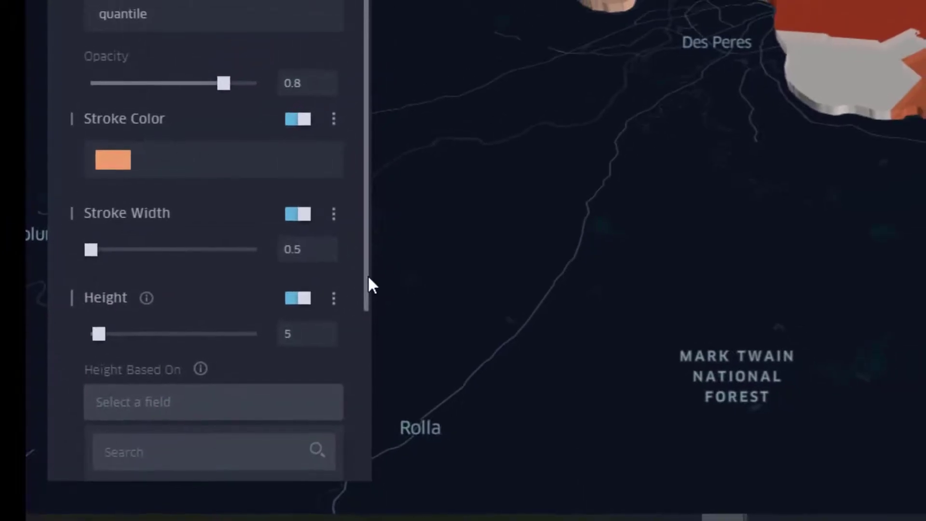
{"action": "left_click_drag", "start_coordinate": [367, 274], "coordinate": [356, 424]}
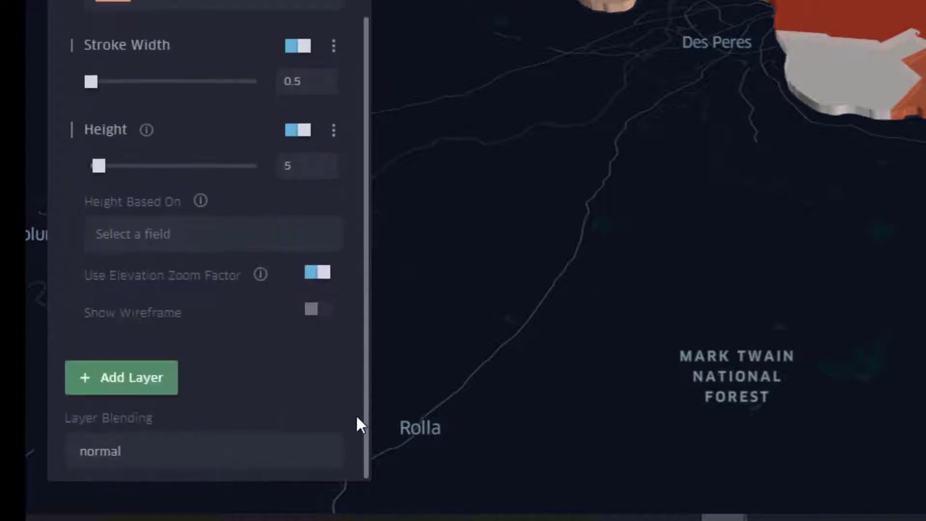
{"action": "left_click", "coordinate": [147, 251]}
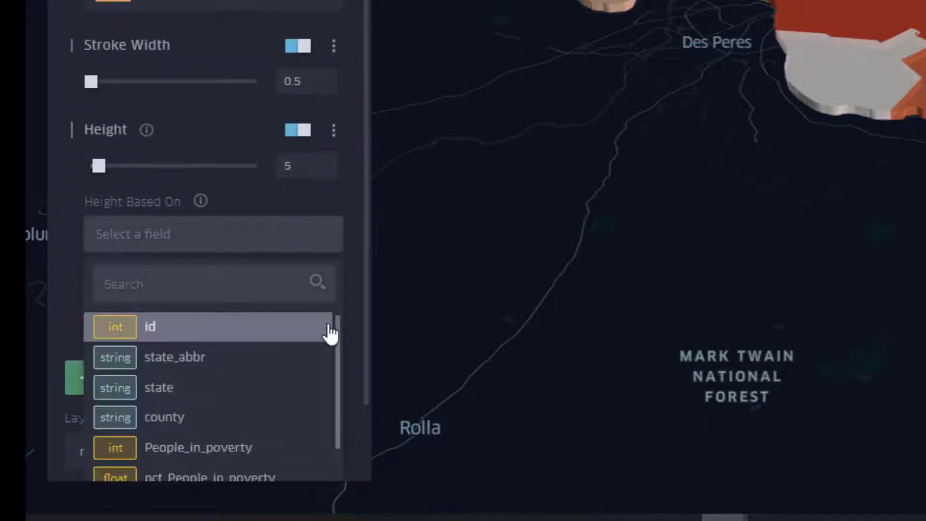
{"action": "left_click_drag", "start_coordinate": [336, 331], "coordinate": [341, 385]}
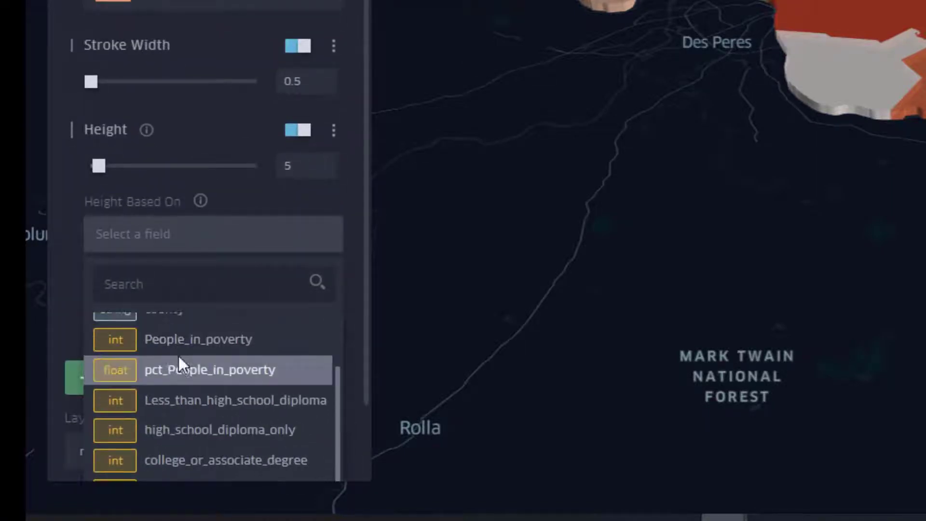
{"action": "left_click", "coordinate": [173, 378]}
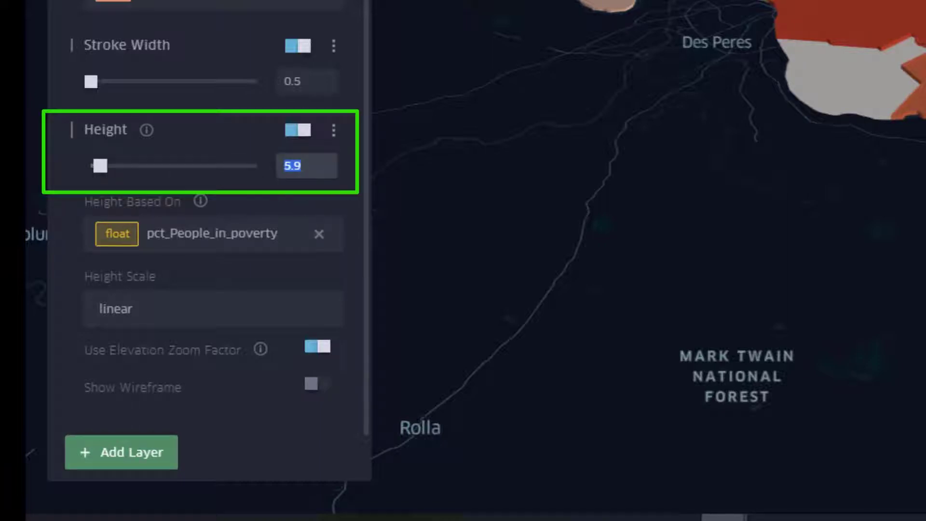
{"action": "type", "text": "20"}
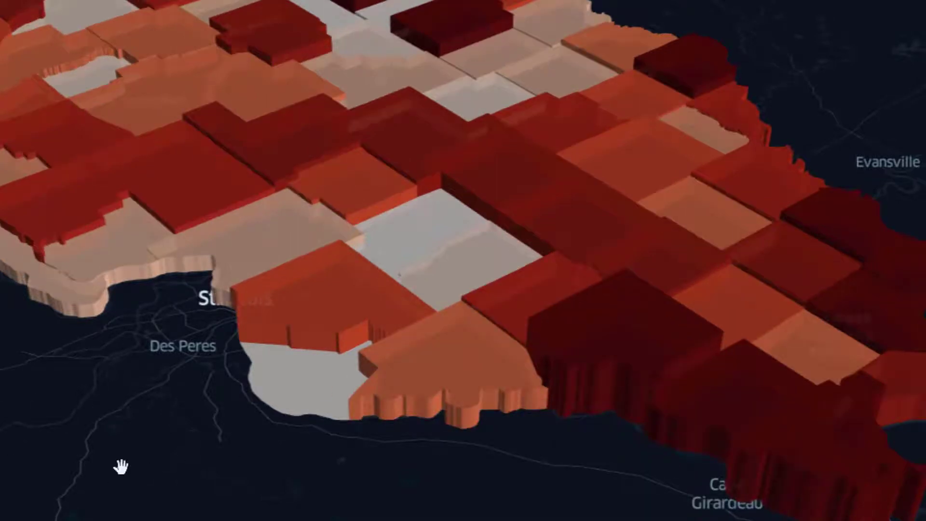
Step: Examine the extruded Illinois counties in 3D, comparing their heights and colors by poverty percentage
{"action": "left_click_drag", "start_coordinate": [89, 469], "coordinate": [568, 520]}
{"action": "mouse_move", "coordinate": [832, 52]}
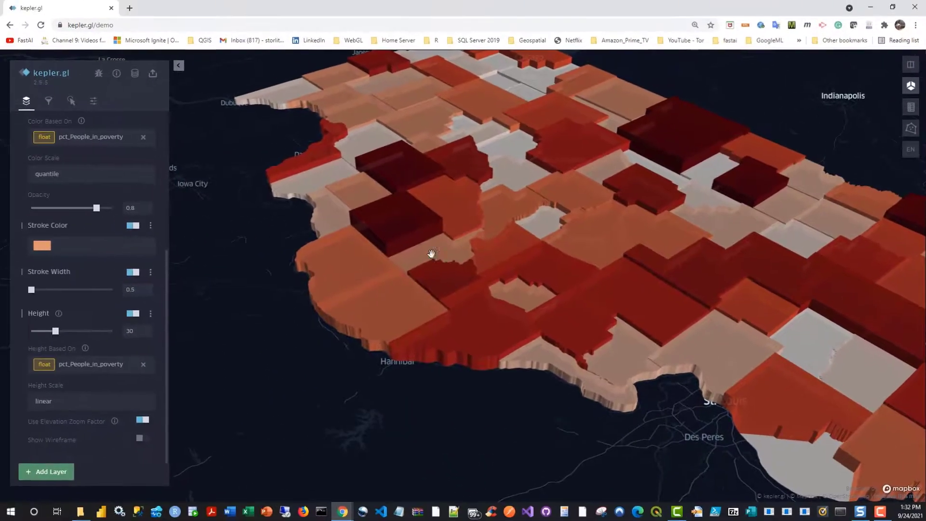
{"action": "mouse_move", "coordinate": [414, 216]}
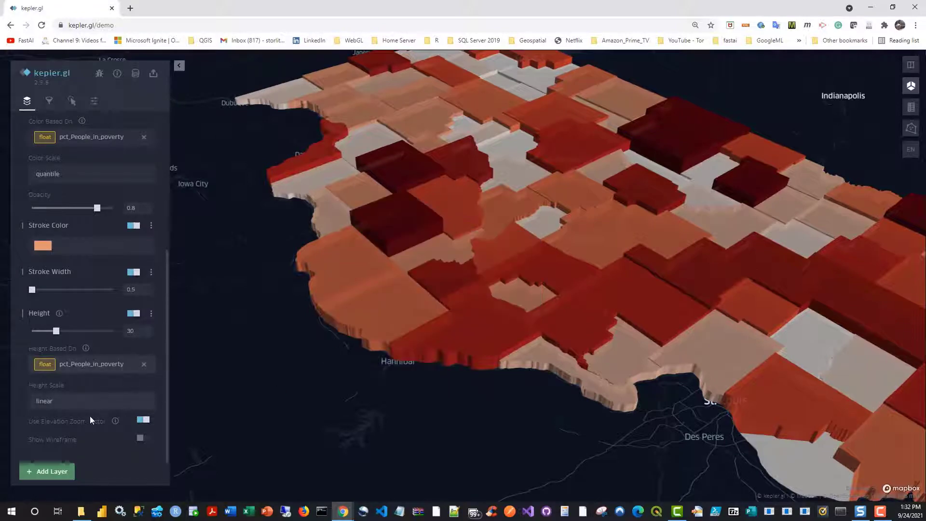
Step: Remove the People_in_poverty, state_abbr and id fields from the IL_Counties_Census tooltip
{"action": "scroll", "coordinate": [106, 260], "scroll_direction": "down", "scroll_amount": 1}
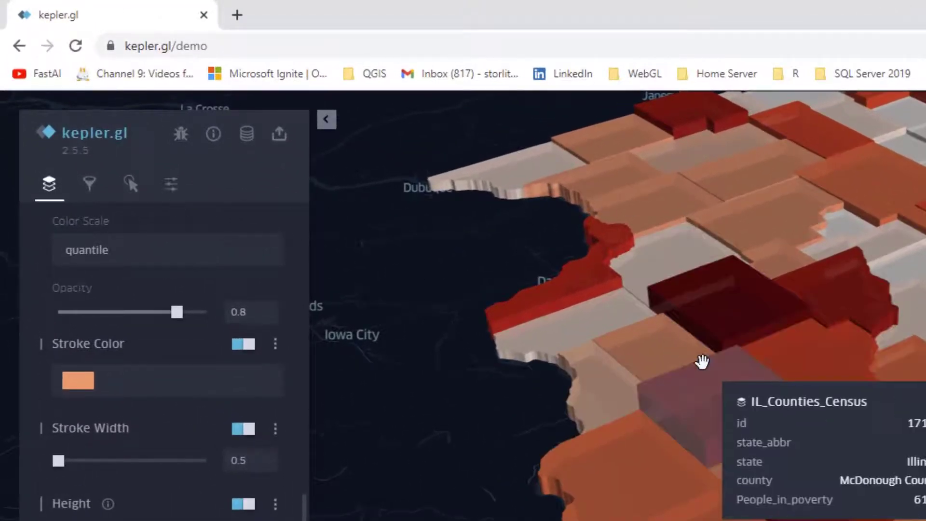
{"action": "left_click", "coordinate": [130, 186]}
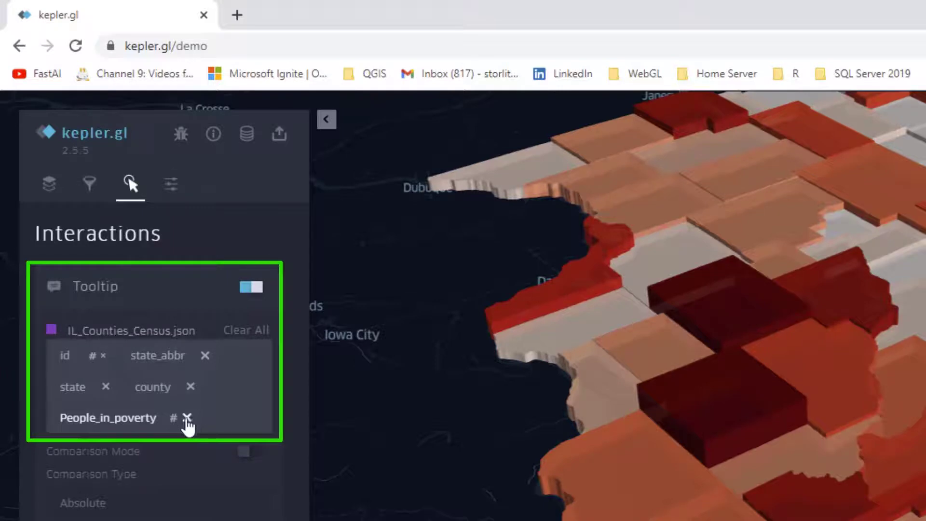
{"action": "left_click", "coordinate": [187, 418]}
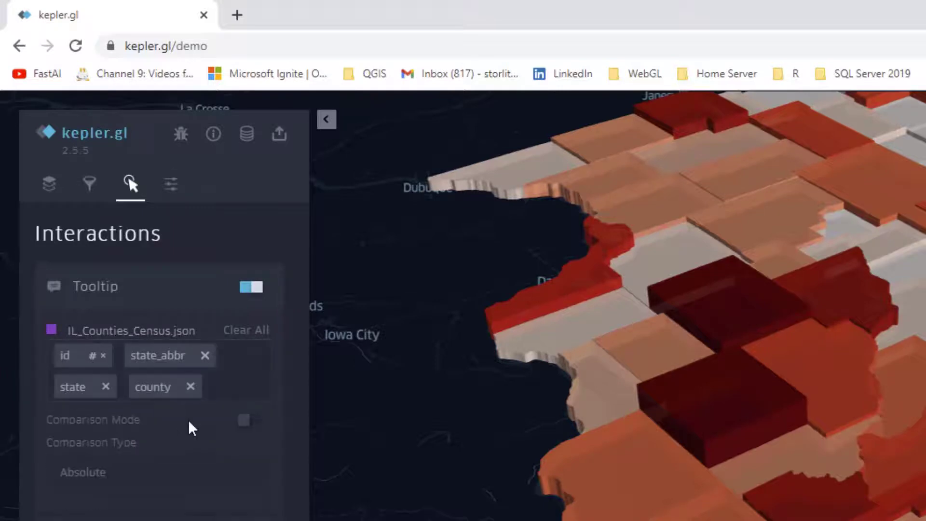
{"action": "left_click", "coordinate": [205, 356]}
{"action": "left_click", "coordinate": [97, 355]}
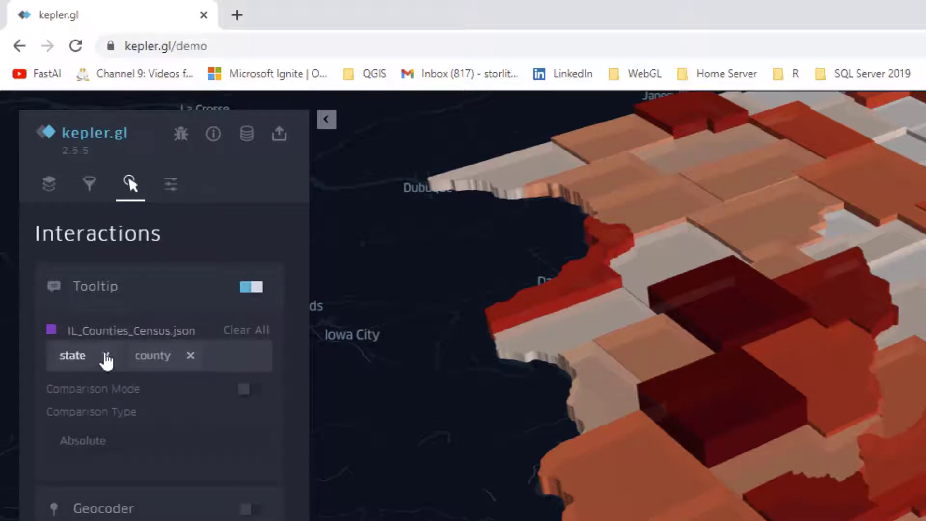
Step: Add pct_People_in_poverty to the IL_Counties_Census tooltip and remove the state field from it
{"action": "left_click", "coordinate": [105, 355]}
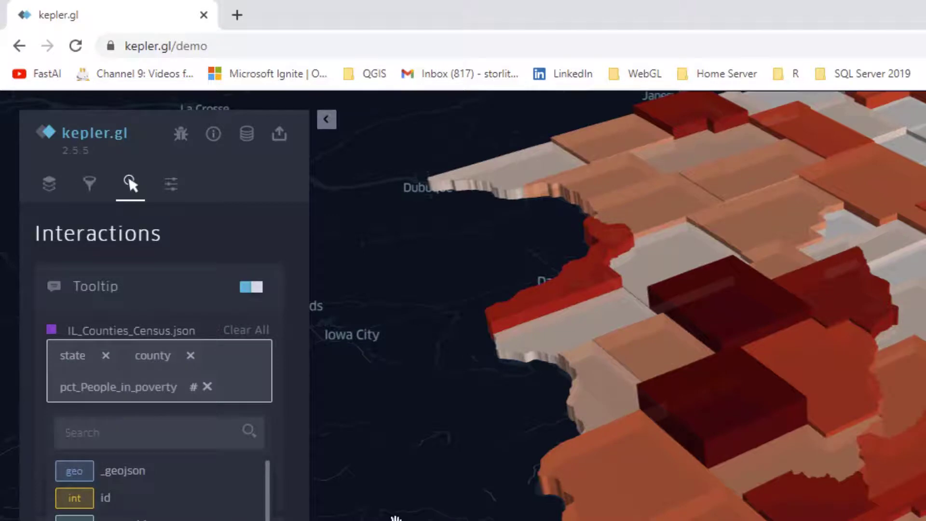
{"action": "left_click", "coordinate": [393, 516]}
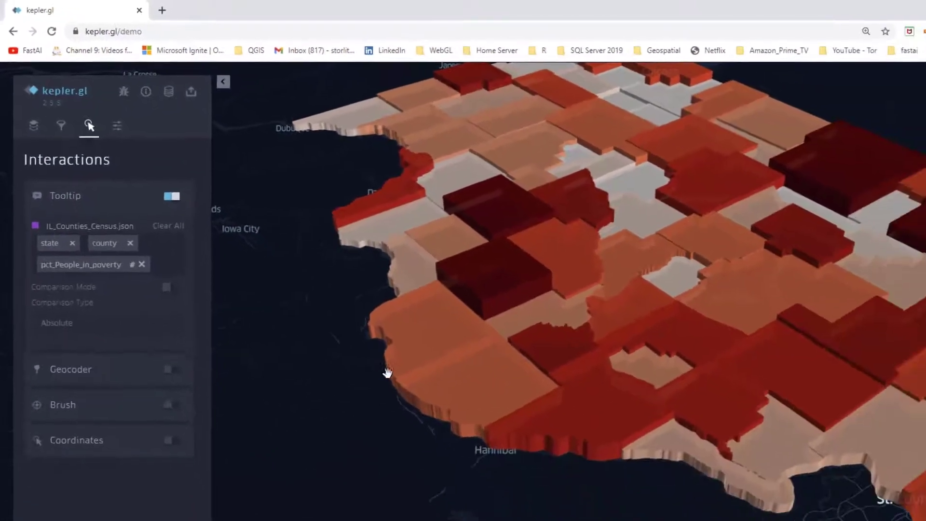
{"action": "mouse_move", "coordinate": [426, 326]}
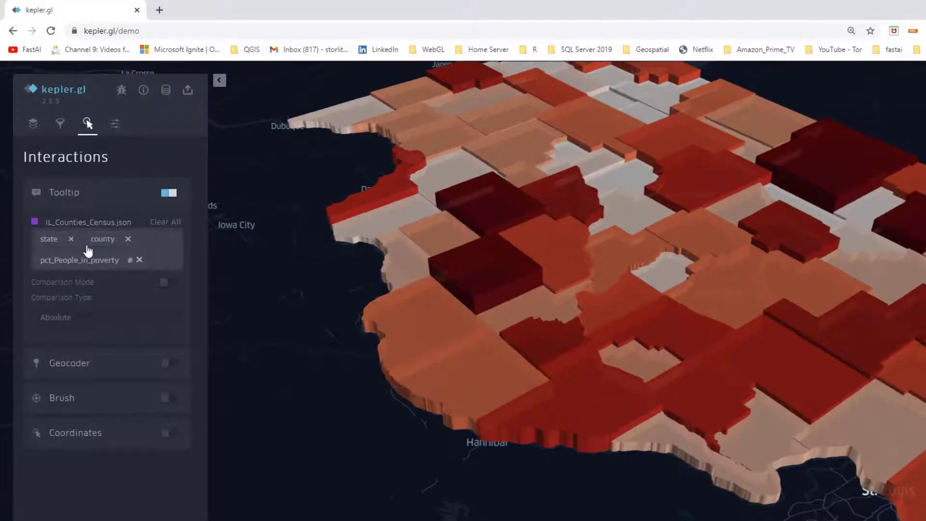
{"action": "left_click", "coordinate": [71, 240]}
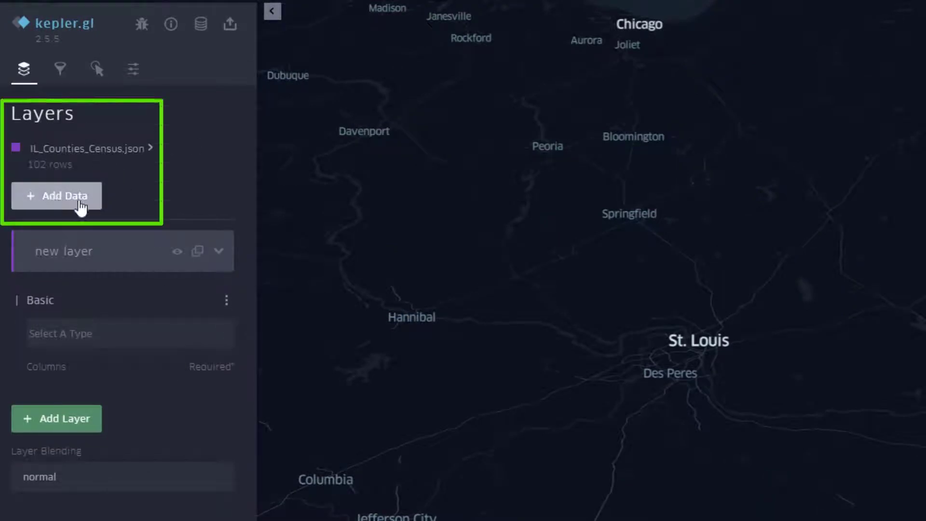
Step: Load the CA_Counties_Census.json file onto the map and expand the settings of its polygon layer
{"action": "left_click", "coordinate": [57, 207]}
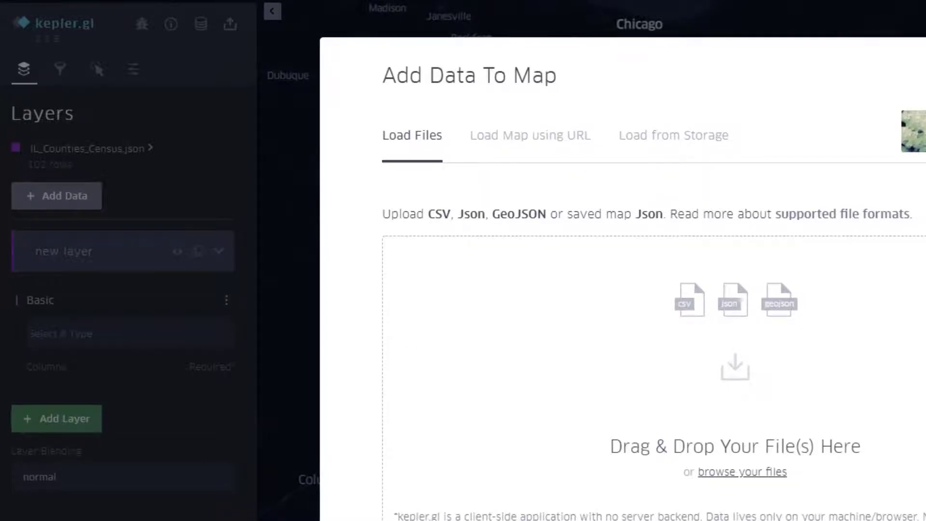
{"action": "left_click_drag", "start_coordinate": [924, 318], "coordinate": [636, 382]}
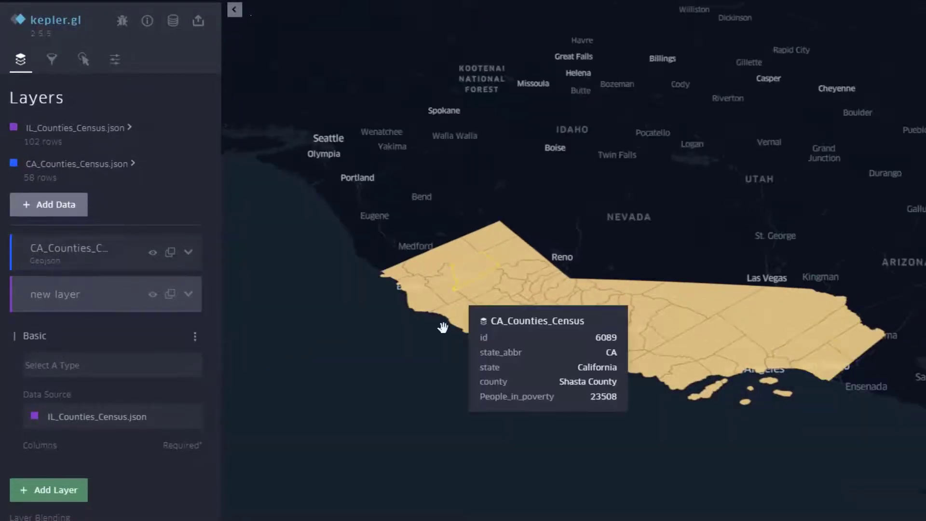
{"action": "left_click", "coordinate": [188, 252]}
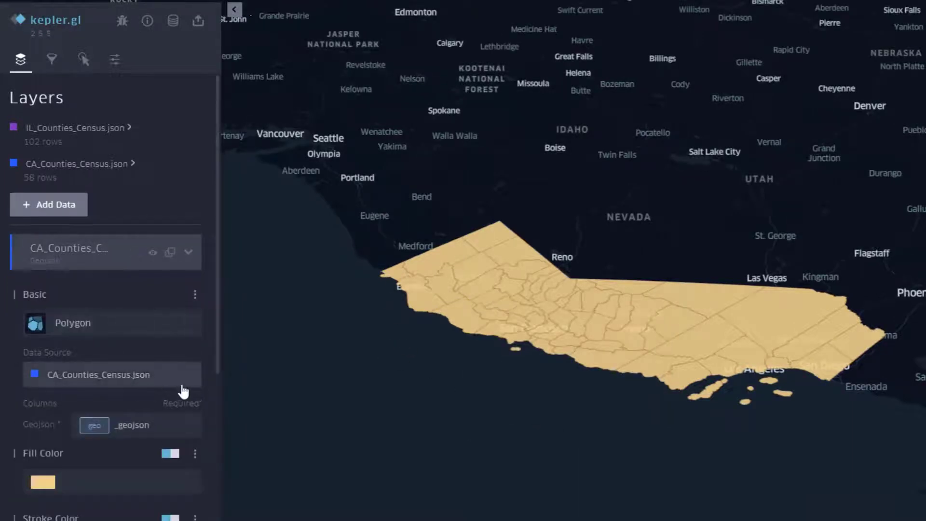
Step: Base the California counties' fill color on the Pct_adults_less_than_a_high_school_diploma field
{"action": "left_click", "coordinate": [195, 456]}
{"action": "scroll", "coordinate": [214, 351], "scroll_direction": "down", "scroll_amount": 5}
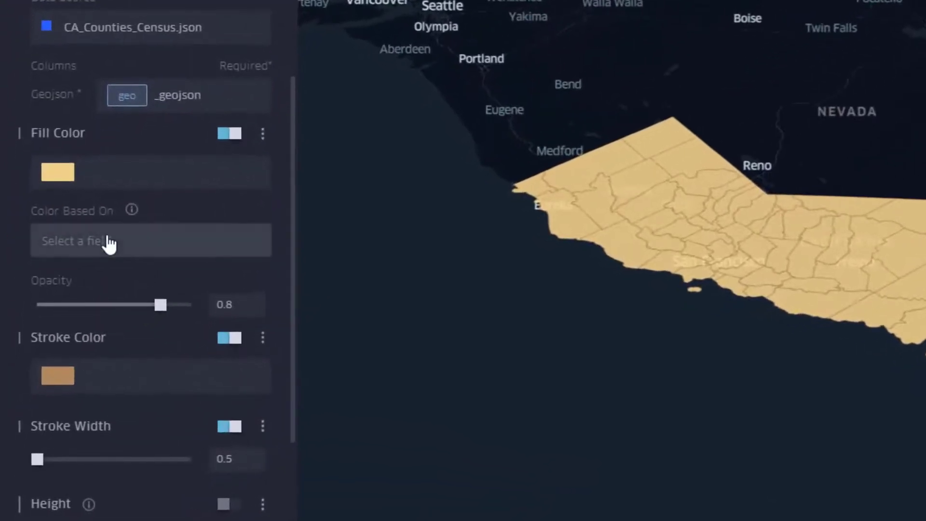
{"action": "left_click", "coordinate": [109, 243]}
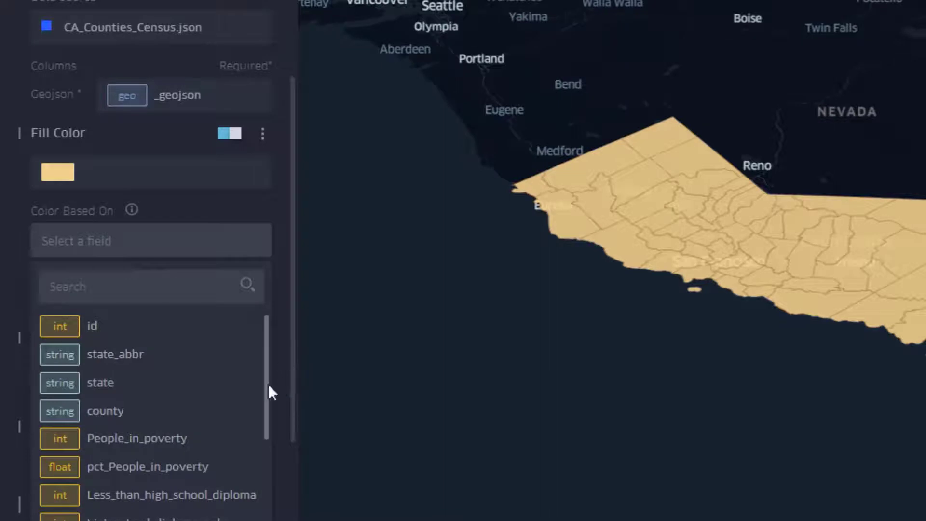
{"action": "scroll", "coordinate": [272, 406], "scroll_direction": "down", "scroll_amount": 2}
{"action": "scroll", "coordinate": [287, 406], "scroll_direction": "up", "scroll_amount": 2}
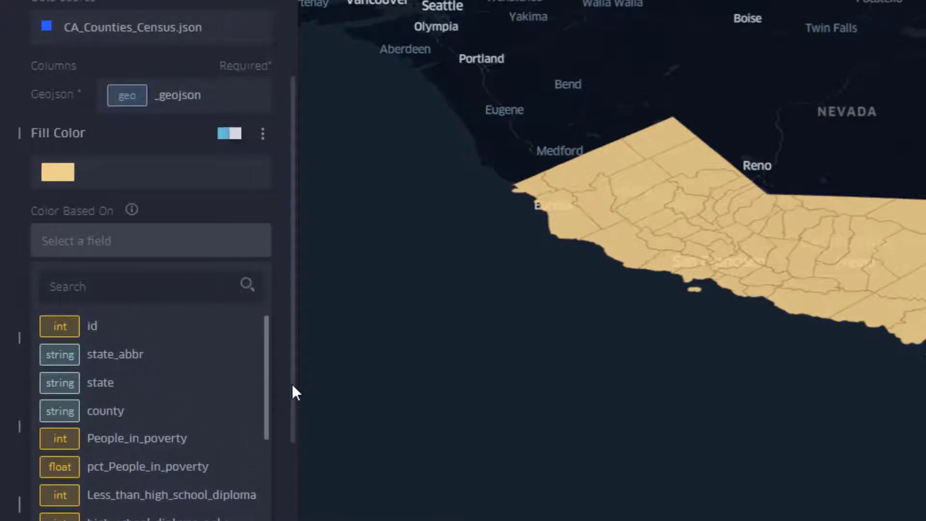
{"action": "scroll", "coordinate": [285, 421], "scroll_direction": "down", "scroll_amount": 3}
{"action": "scroll", "coordinate": [284, 421], "scroll_direction": "down", "scroll_amount": 4}
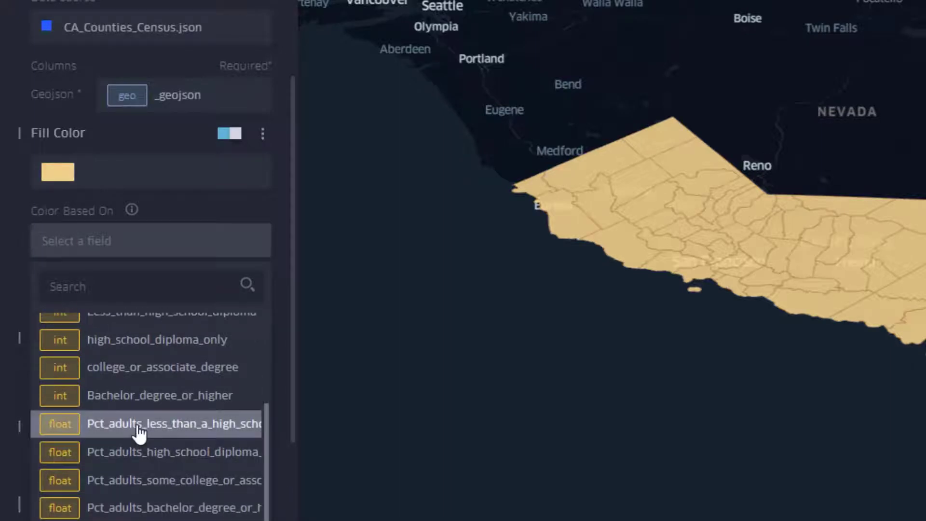
{"action": "left_click", "coordinate": [139, 427]}
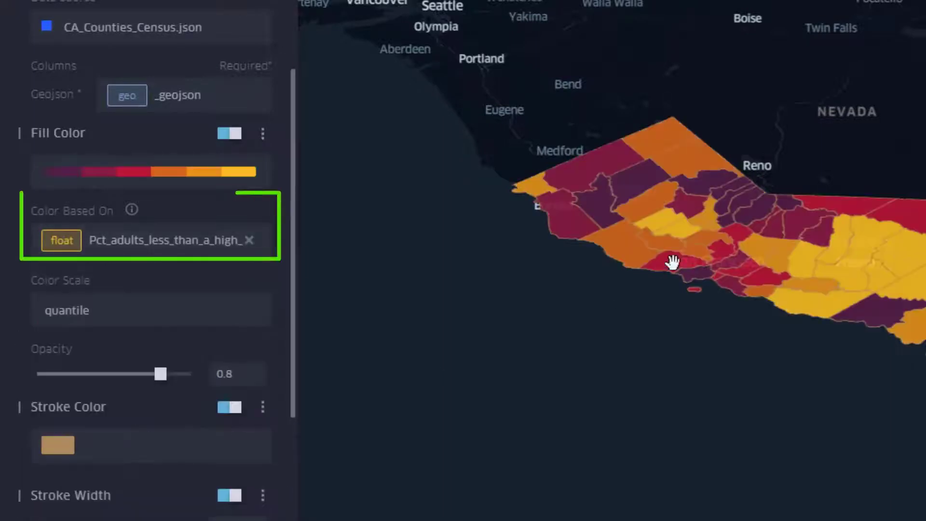
Step: Set the California counties' fill to 9 color steps with the white-to-green-to-dark-blue palette
{"action": "left_click", "coordinate": [206, 173]}
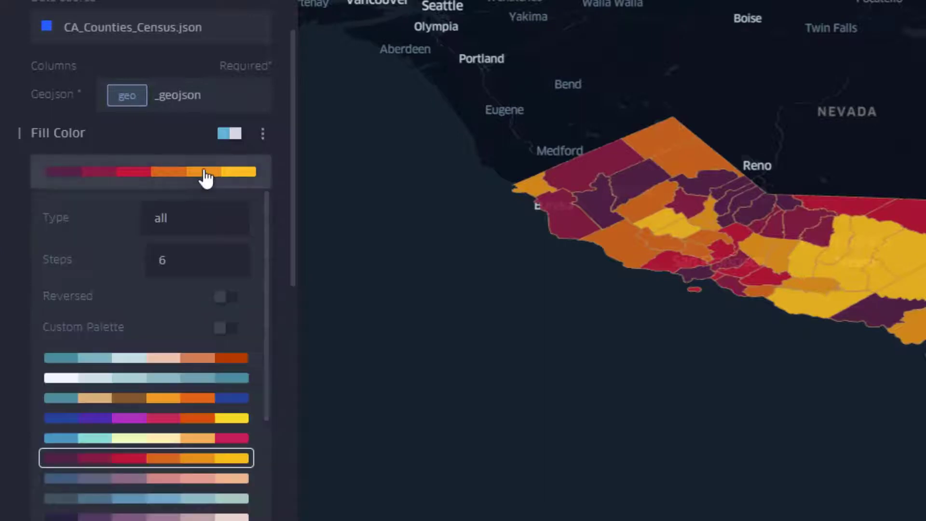
{"action": "left_click", "coordinate": [193, 262]}
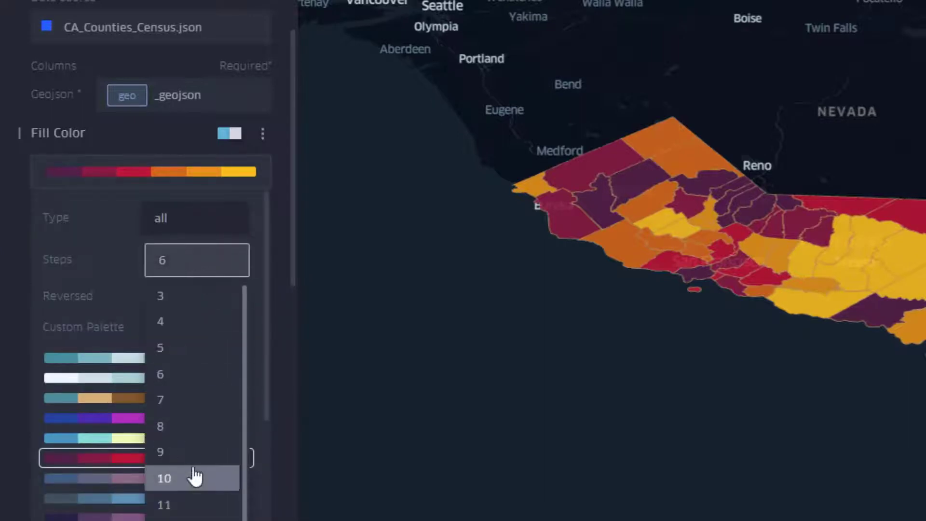
{"action": "left_click", "coordinate": [174, 454]}
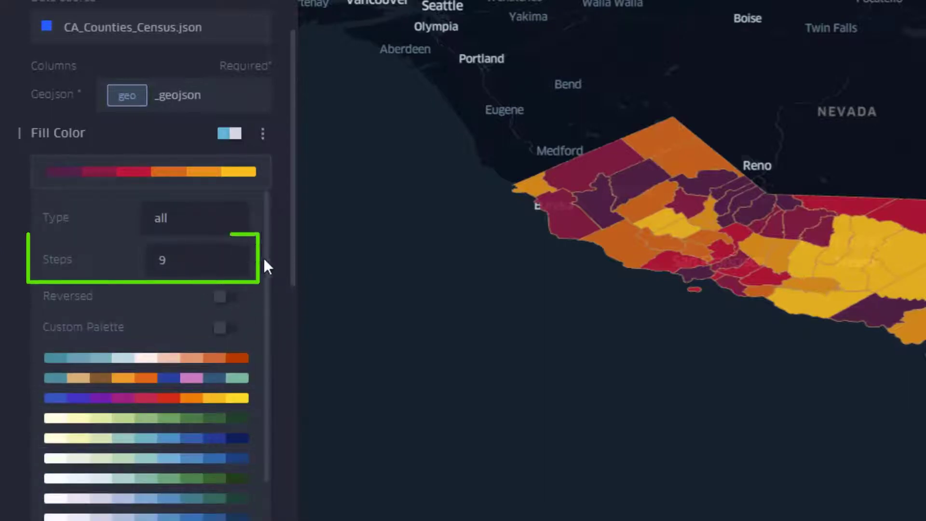
{"action": "left_click", "coordinate": [147, 458]}
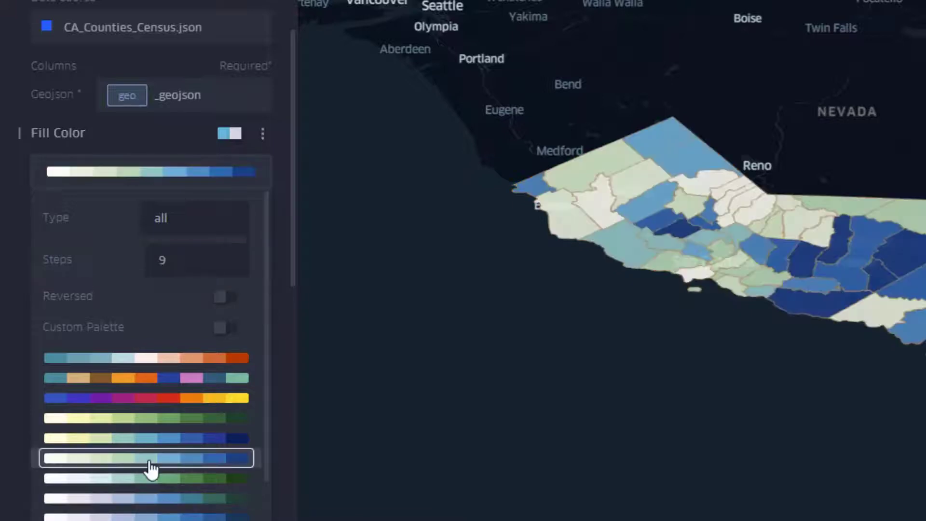
Step: Turn on Height for the California counties, based on Pct_adults_less_than_a_high_school_diploma, with a height of 30
{"action": "scroll", "coordinate": [266, 357], "scroll_direction": "down", "scroll_amount": 5}
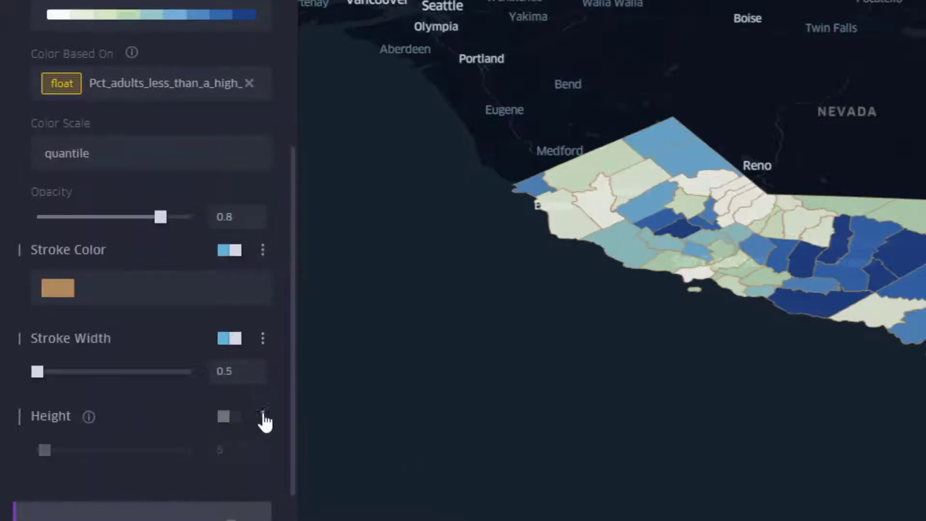
{"action": "left_click", "coordinate": [263, 418]}
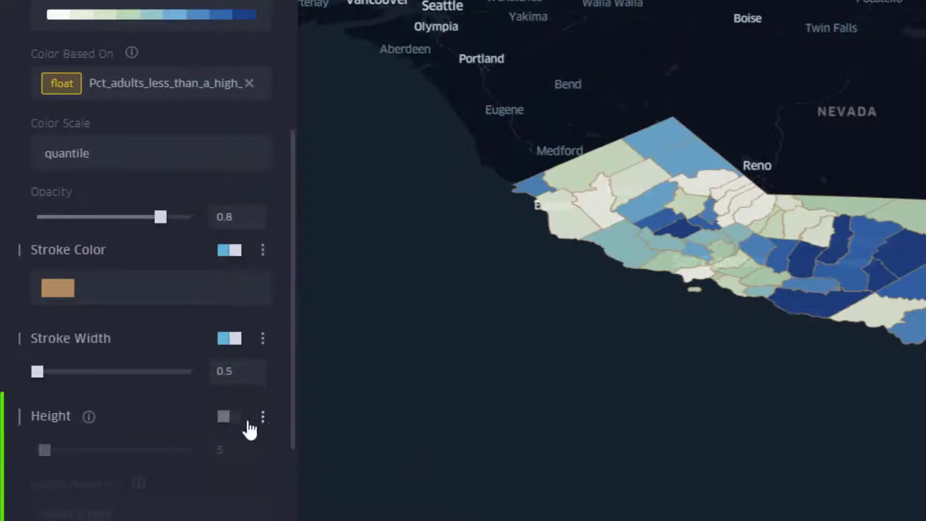
{"action": "left_click", "coordinate": [240, 423]}
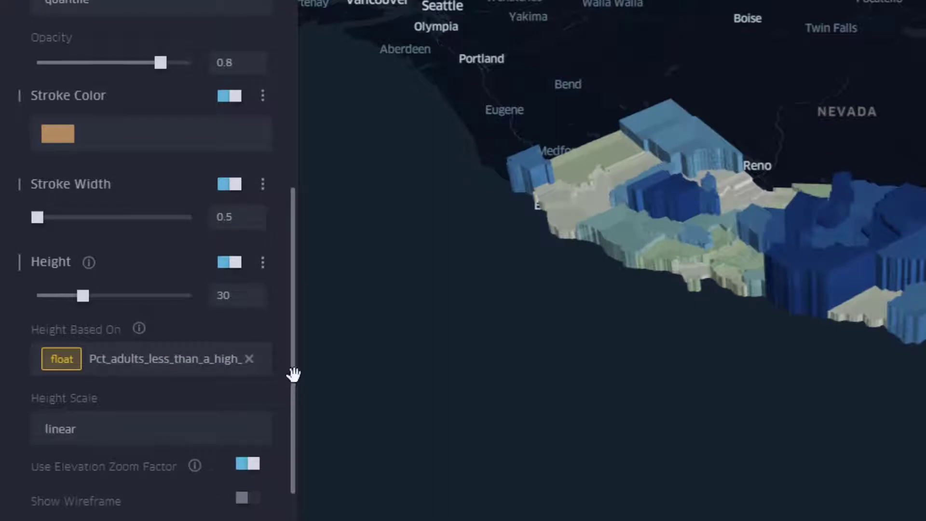
{"action": "left_click_drag", "start_coordinate": [294, 375], "coordinate": [297, 439]}
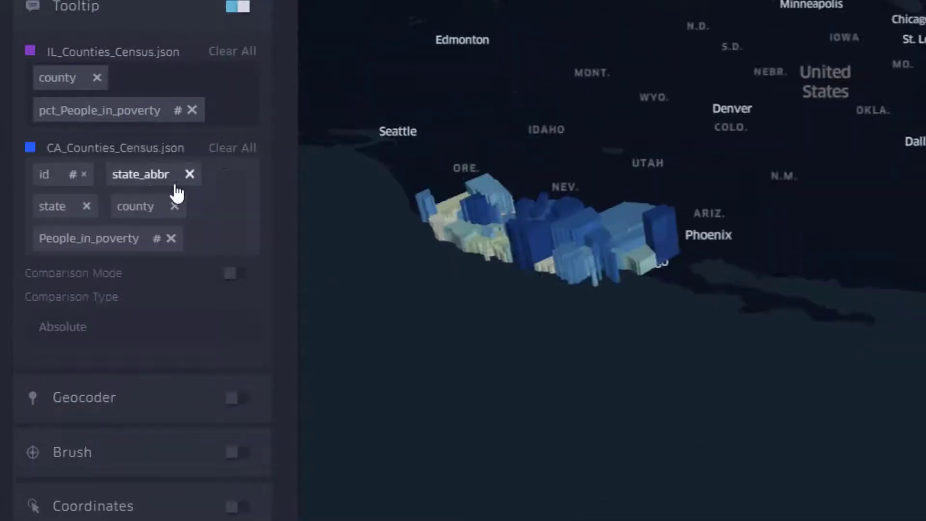
Step: Replace the CA_Counties_Census tooltip fields with only county and Pct_adults_less_than_a_high_school_diploma
{"action": "left_click", "coordinate": [241, 149]}
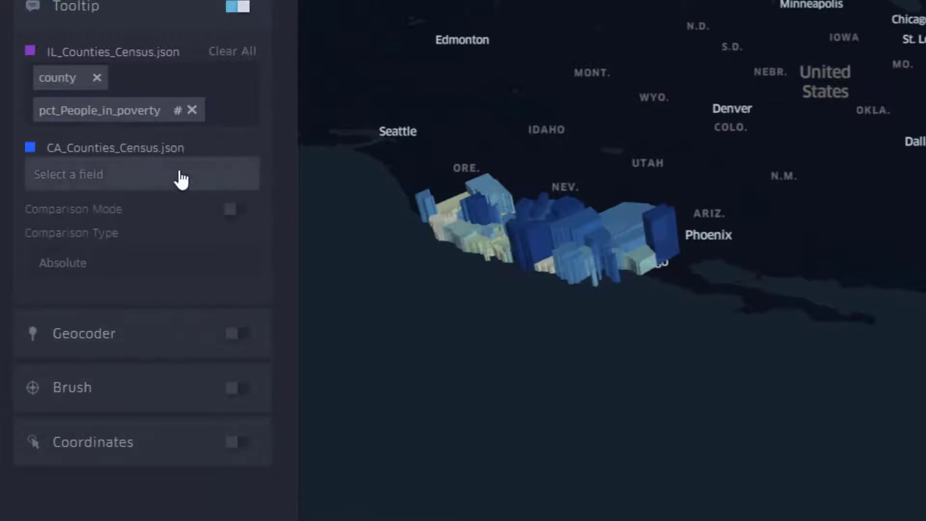
{"action": "left_click", "coordinate": [151, 183]}
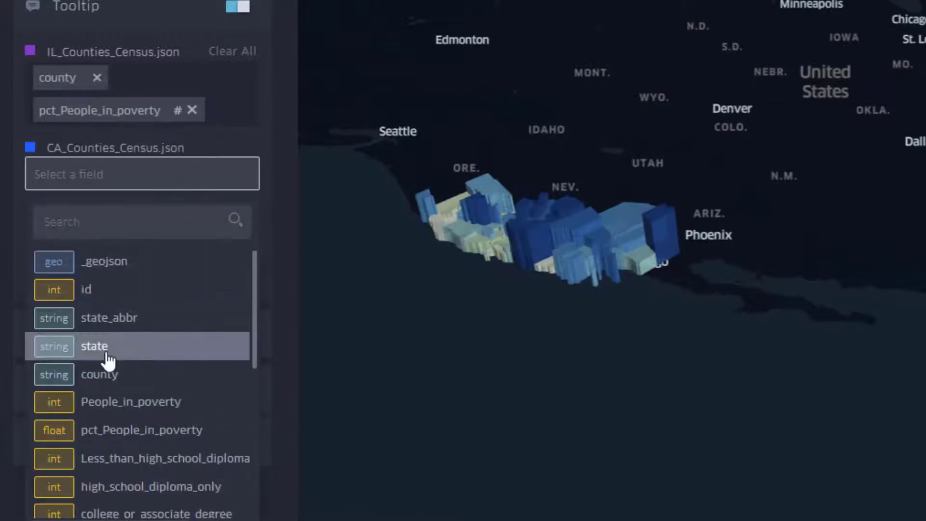
{"action": "left_click", "coordinate": [99, 381]}
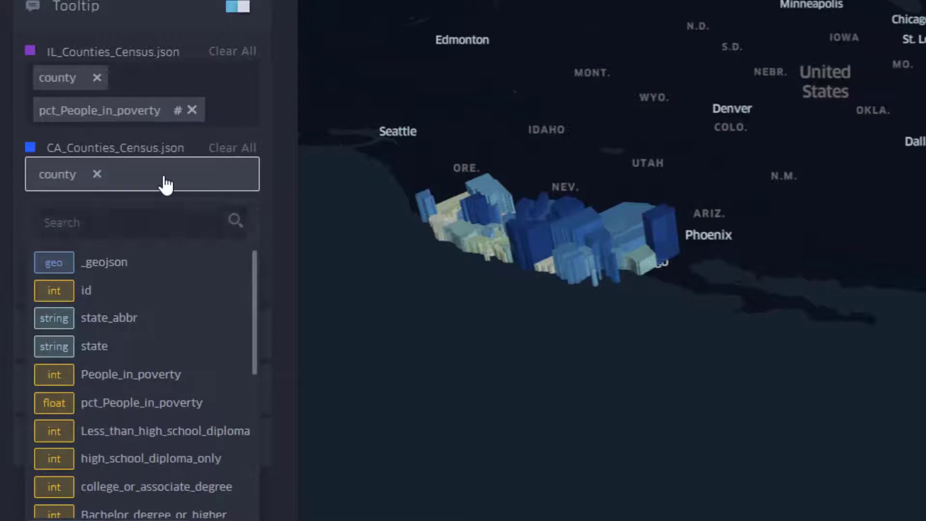
{"action": "scroll", "coordinate": [140, 415], "scroll_direction": "down", "scroll_amount": 3}
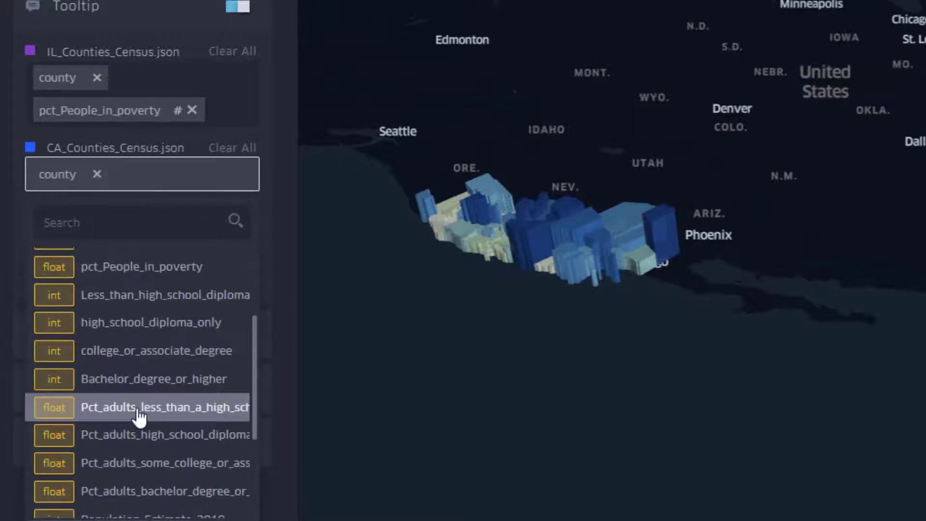
{"action": "left_click", "coordinate": [139, 415]}
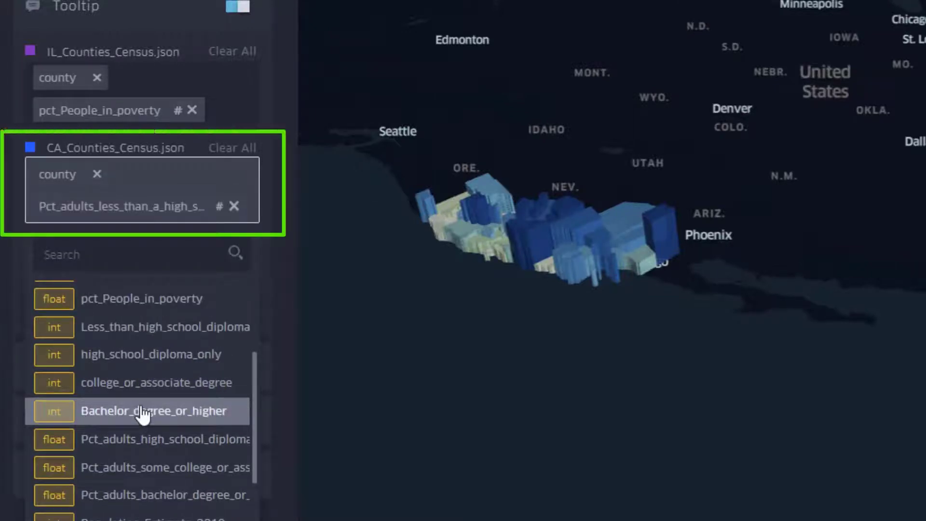
{"action": "left_click", "coordinate": [426, 444]}
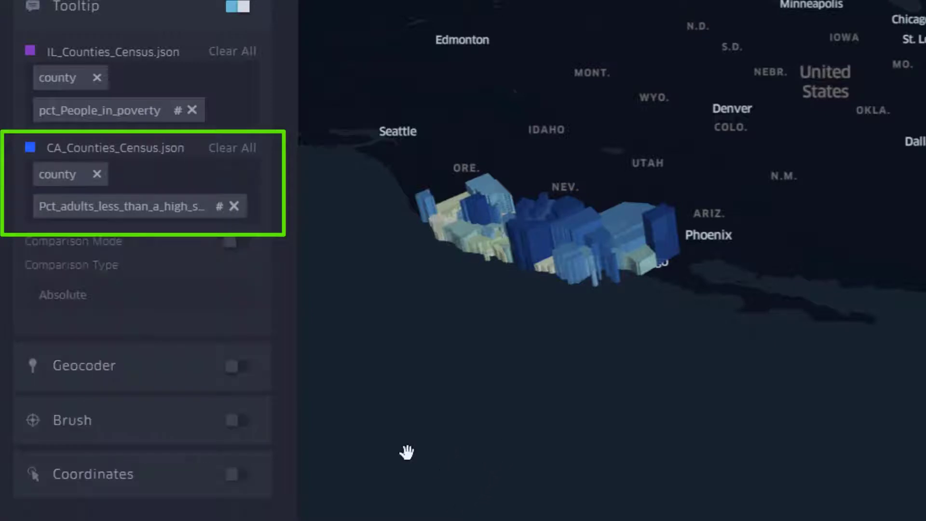
Step: Return to the layer list and collapse the settings of the CA_Counties_Census layer and the new layer
{"action": "left_click", "coordinate": [23, 1]}
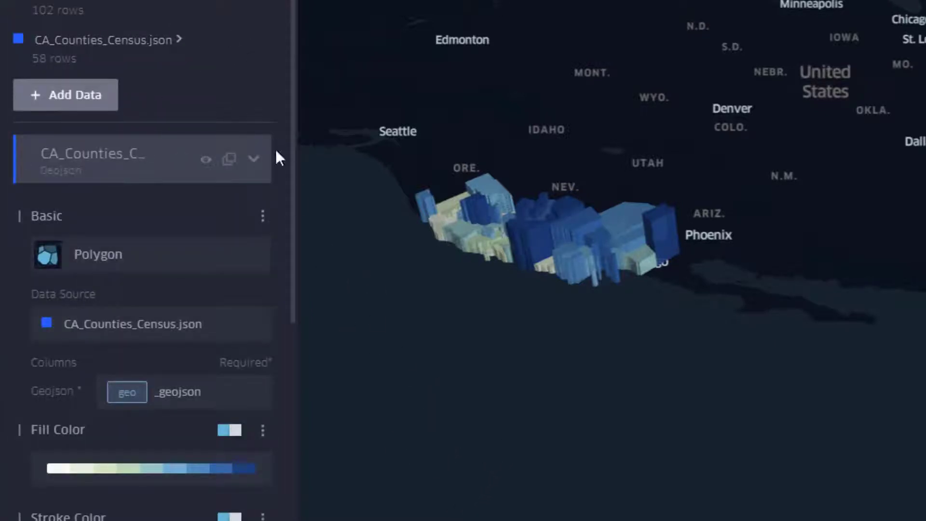
{"action": "left_click", "coordinate": [253, 159]}
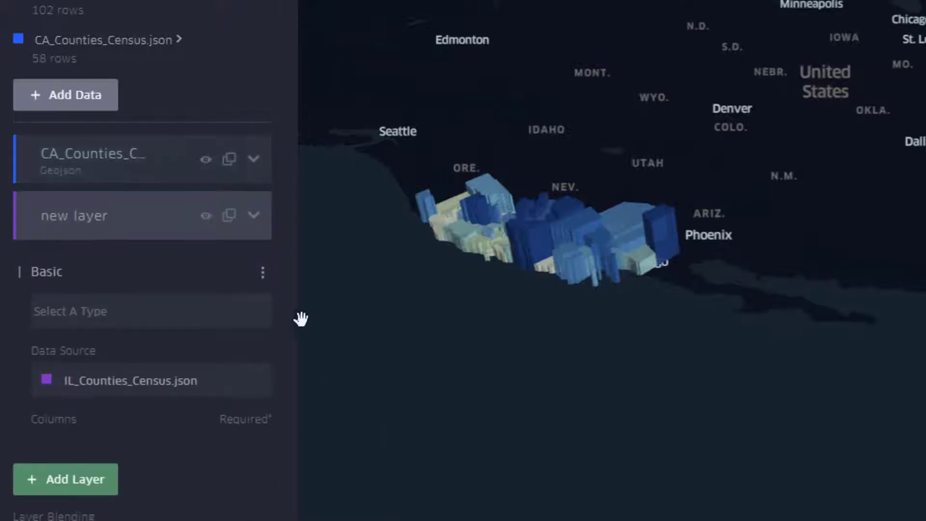
{"action": "left_click", "coordinate": [253, 215]}
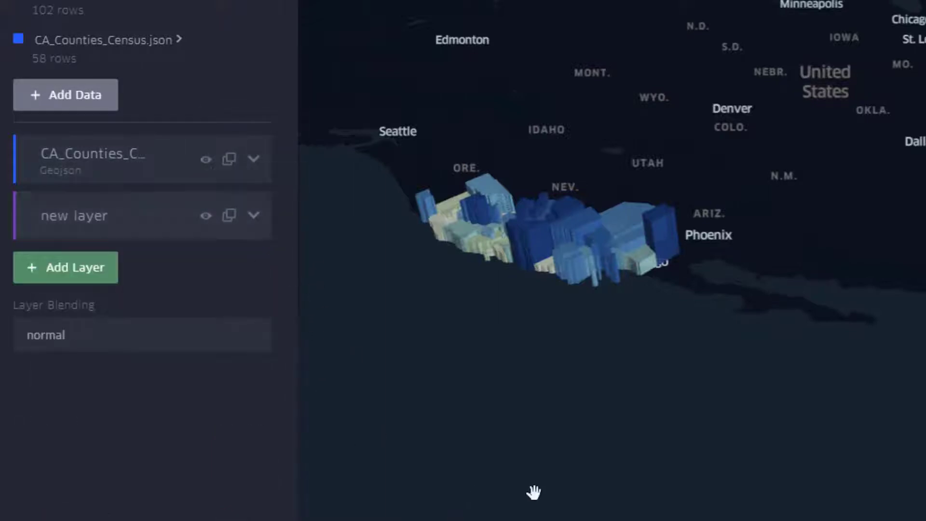
Step: Examine the extruded California counties up close and read their tooltips for the percentage of adults without a high school diploma
{"action": "mouse_move", "coordinate": [618, 254]}
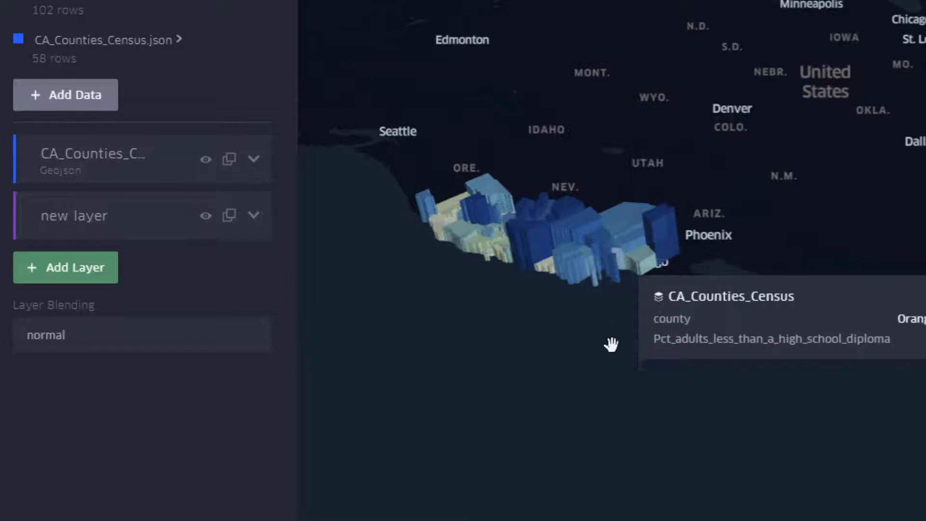
{"action": "scroll", "coordinate": [563, 385], "scroll_direction": "up", "scroll_amount": 5}
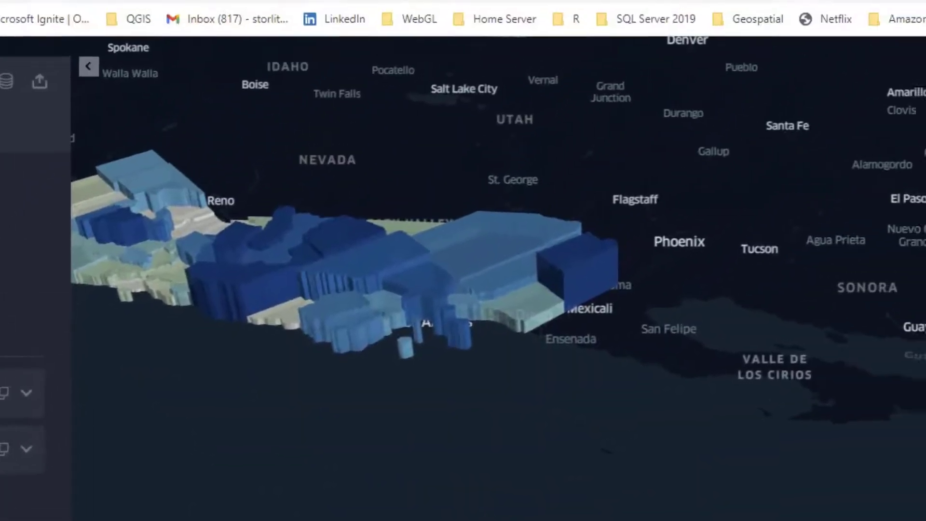
{"action": "left_click_drag", "start_coordinate": [381, 269], "coordinate": [549, 345]}
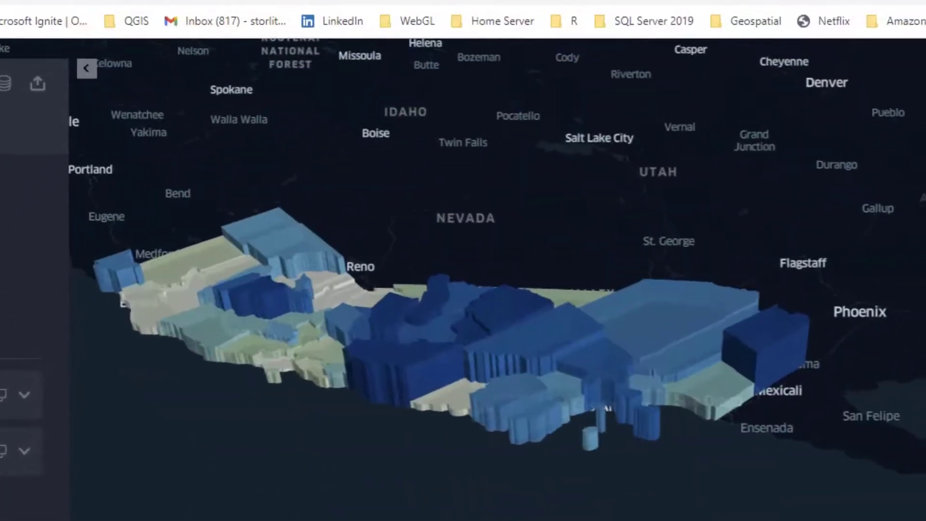
{"action": "mouse_move", "coordinate": [549, 345]}
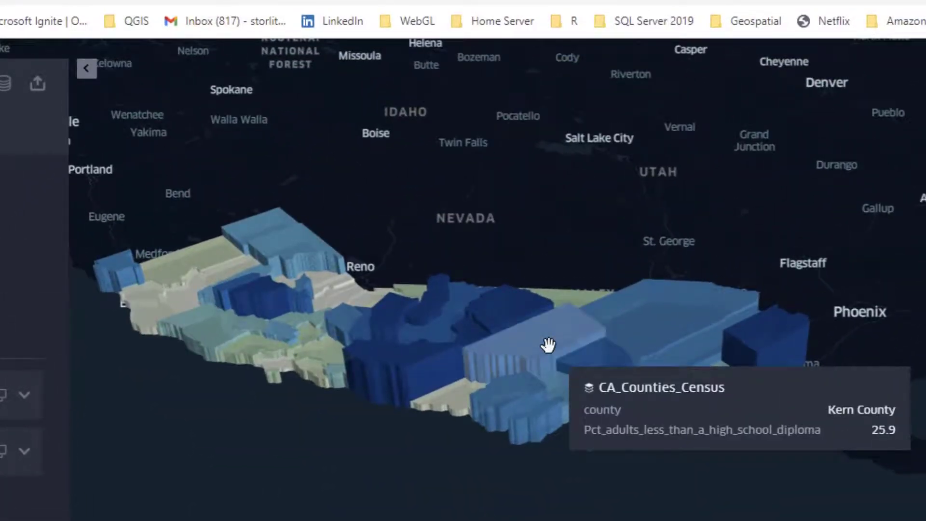
Step: Read the tooltips of Monterey and Tulare counties on the extruded California map
{"action": "mouse_move", "coordinate": [420, 345]}
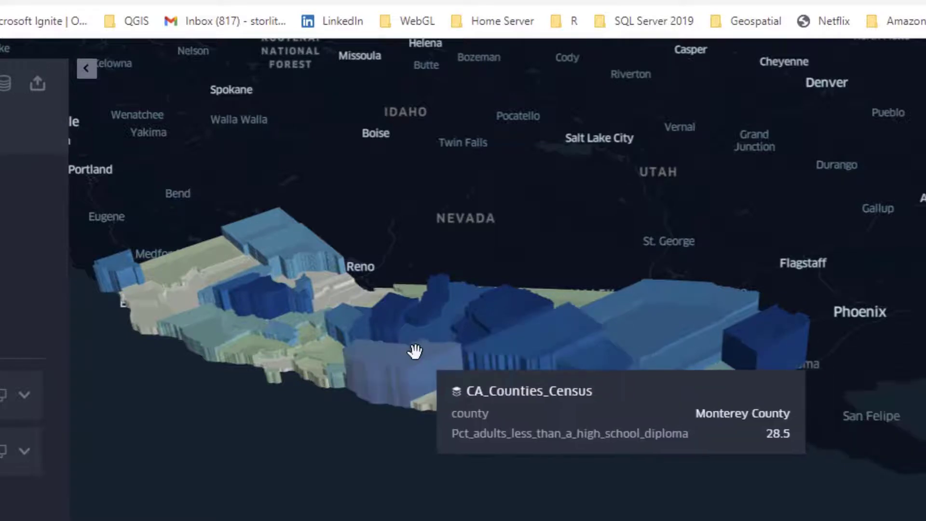
{"action": "mouse_move", "coordinate": [507, 306]}
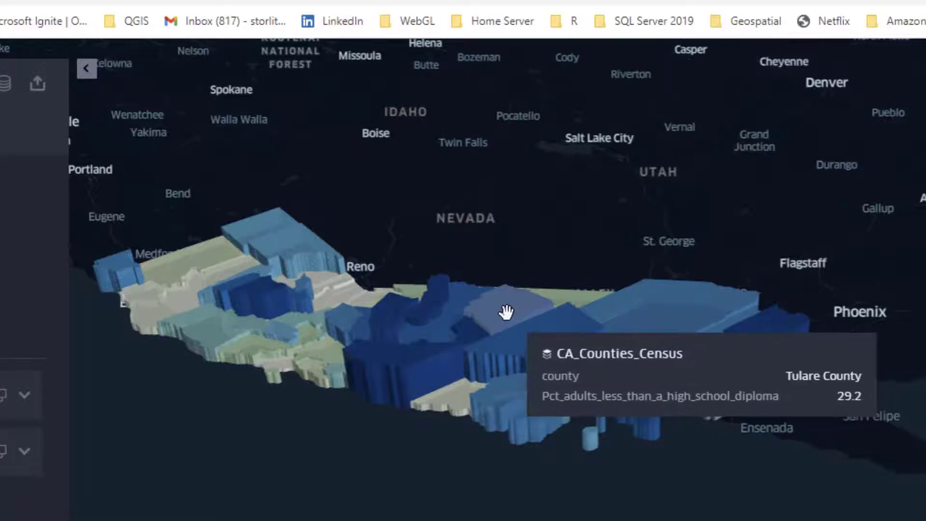
{"action": "mouse_move", "coordinate": [375, 352]}
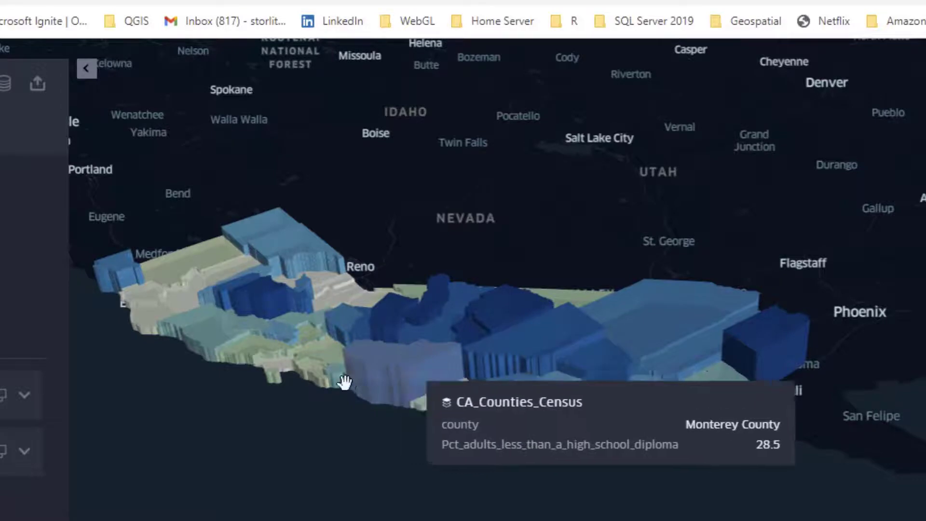
{"action": "mouse_move", "coordinate": [275, 361]}
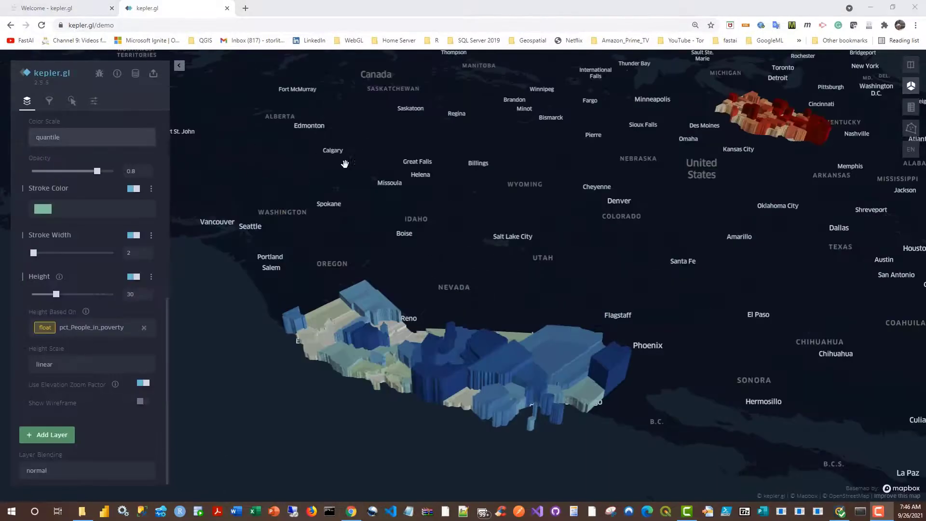
Step: Examine the extruded Illinois poverty counties up close, return to California, and view both states together
{"action": "left_click_drag", "start_coordinate": [605, 311], "coordinate": [547, 344]}
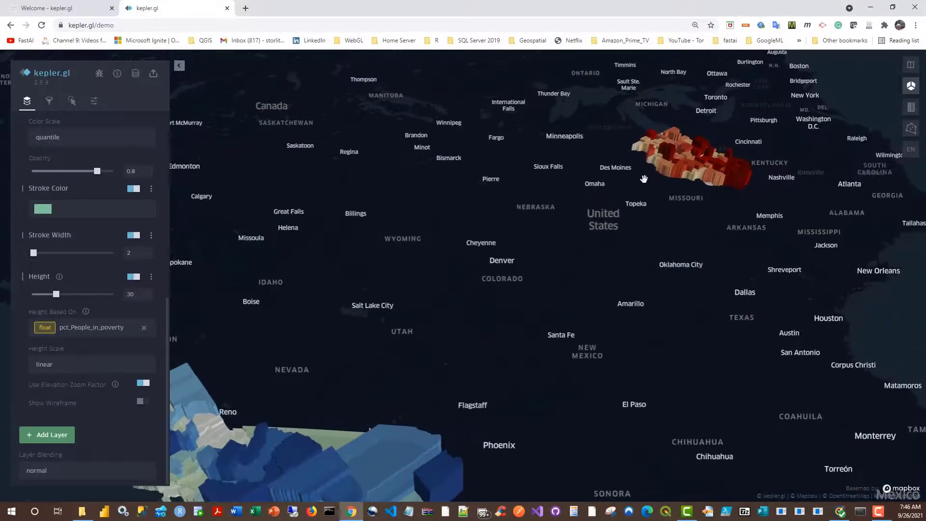
{"action": "mouse_move", "coordinate": [675, 166]}
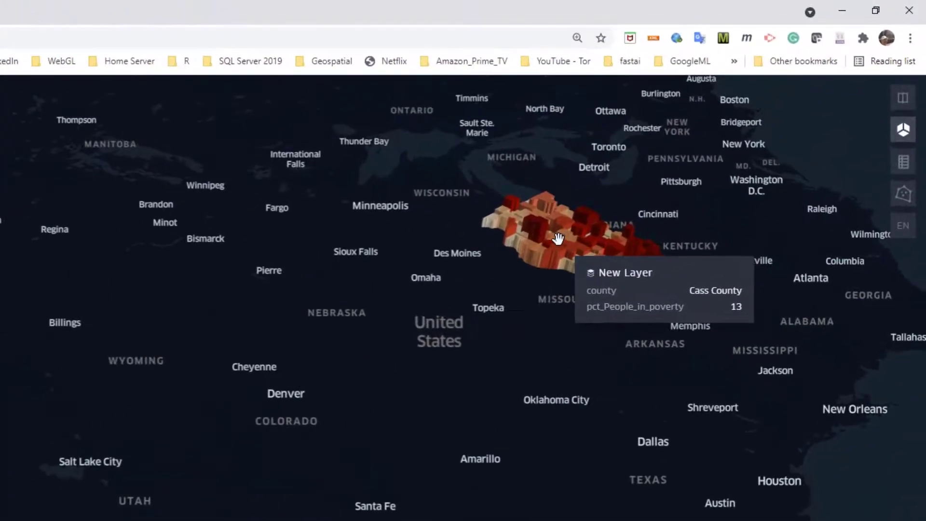
{"action": "scroll", "coordinate": [555, 240], "scroll_direction": "up", "scroll_amount": 5}
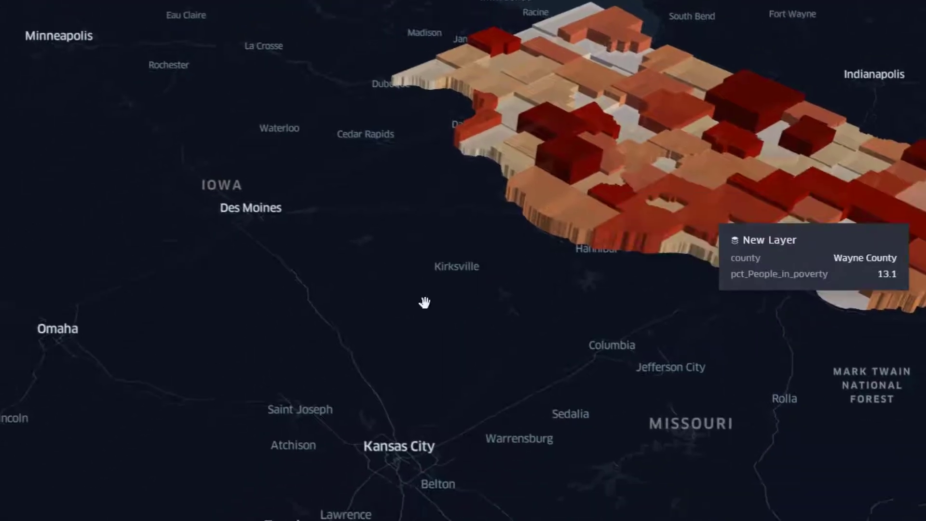
{"action": "left_click_drag", "start_coordinate": [327, 339], "coordinate": [650, 106]}
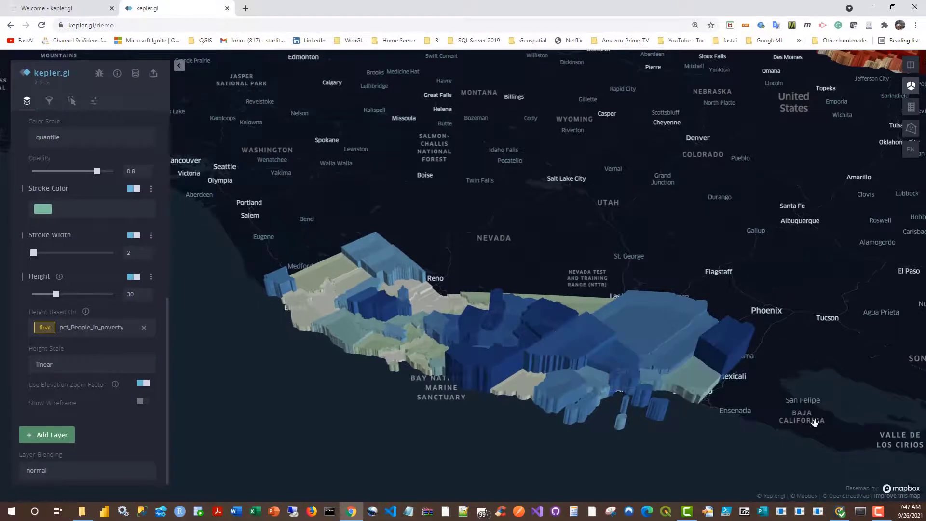
{"action": "scroll", "coordinate": [814, 423], "scroll_direction": "down", "scroll_amount": 3}
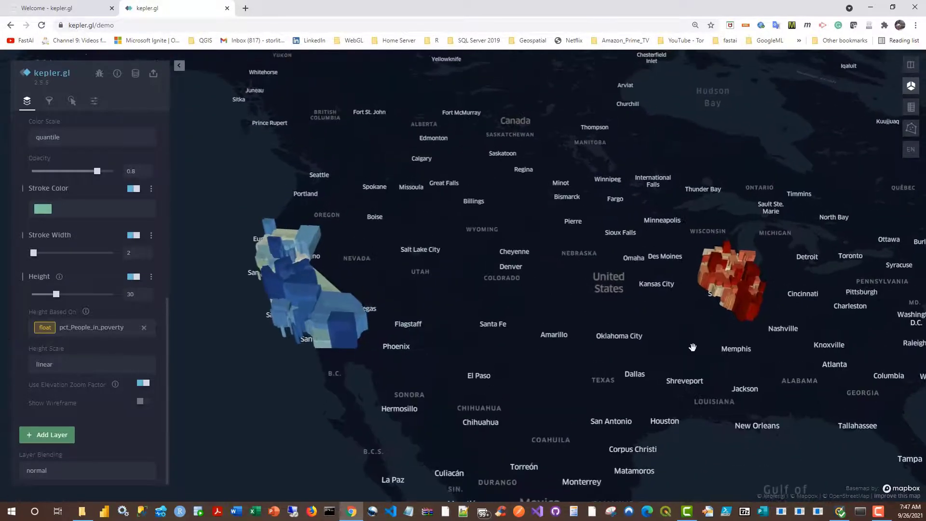
{"action": "scroll", "coordinate": [693, 348], "scroll_direction": "up", "scroll_amount": 3}
{"action": "left_click_drag", "start_coordinate": [622, 308], "coordinate": [701, 313]}
{"action": "left_click_drag", "start_coordinate": [475, 308], "coordinate": [511, 306]}
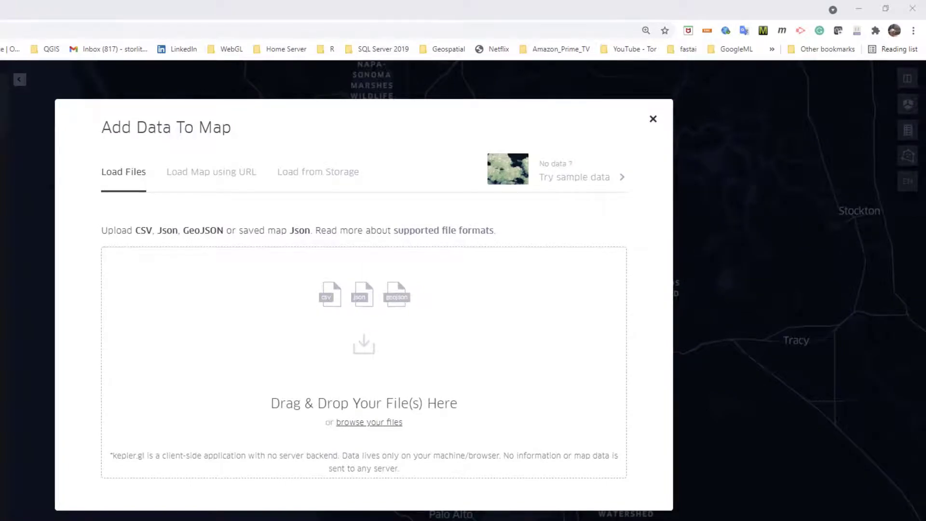
{"action": "left_click_drag", "start_coordinate": [702, 309], "coordinate": [304, 323]}
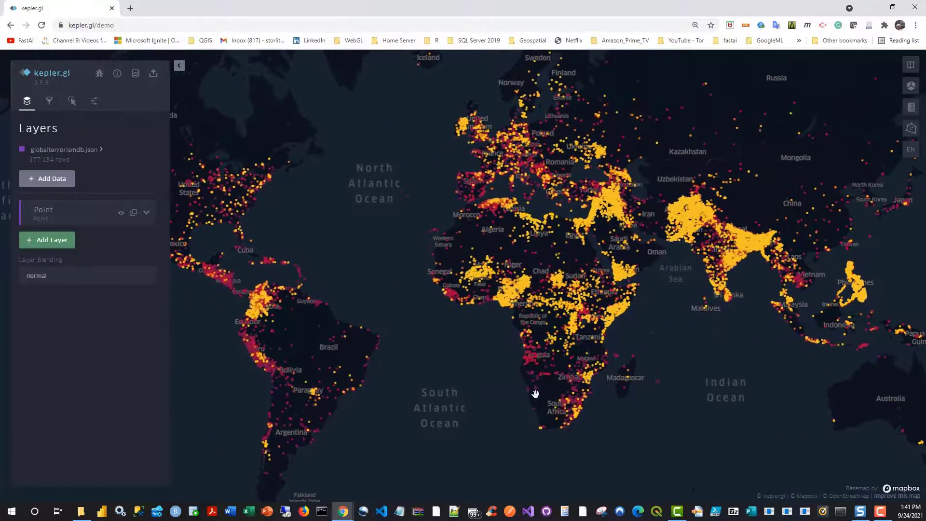
Step: Open the data table of globalterrorismdb.json and look through its columns, from date and location to attack, target, motive and weapon fields
{"action": "left_click_drag", "start_coordinate": [536, 395], "coordinate": [524, 370]}
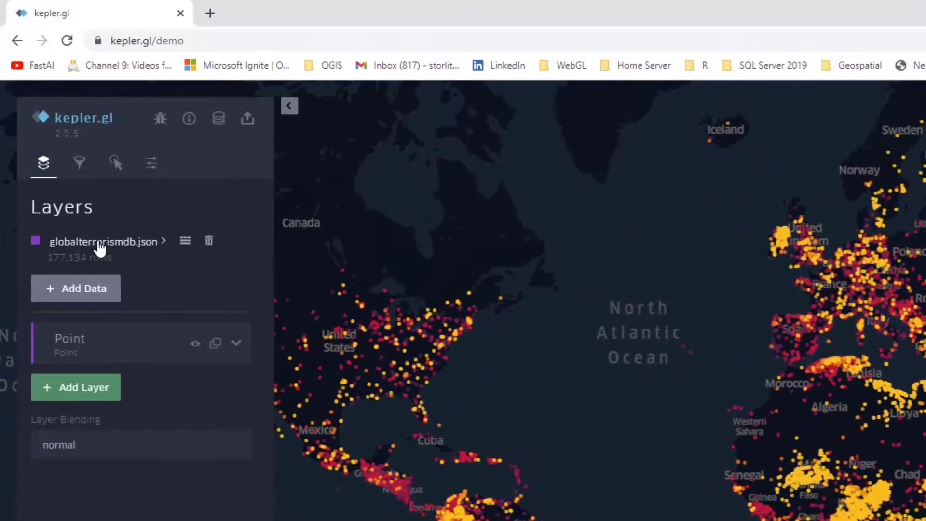
{"action": "left_click", "coordinate": [61, 150]}
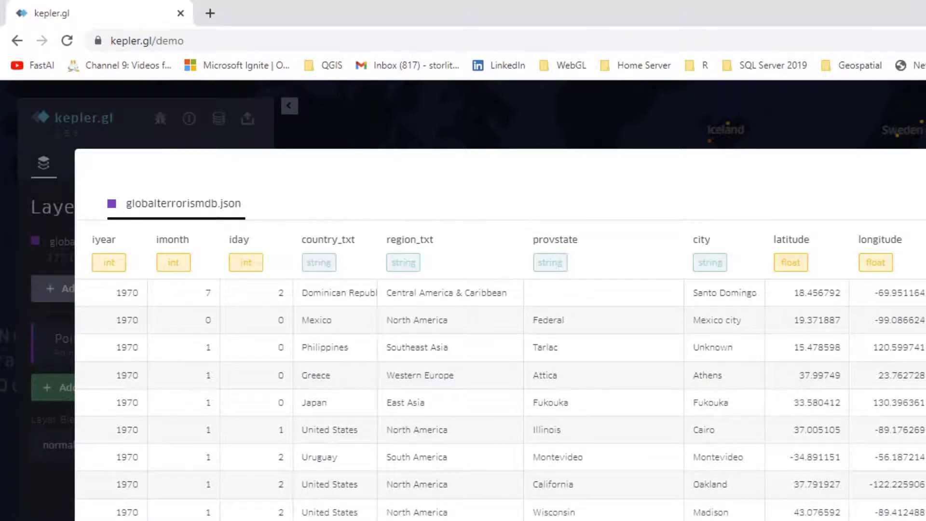
{"action": "mouse_move", "coordinate": [925, 290]}
{"action": "left_mouse_down"}
{"action": "mouse_move", "coordinate": [925, 384]}
{"action": "mouse_move", "coordinate": [925, 290]}
{"action": "left_mouse_up"}
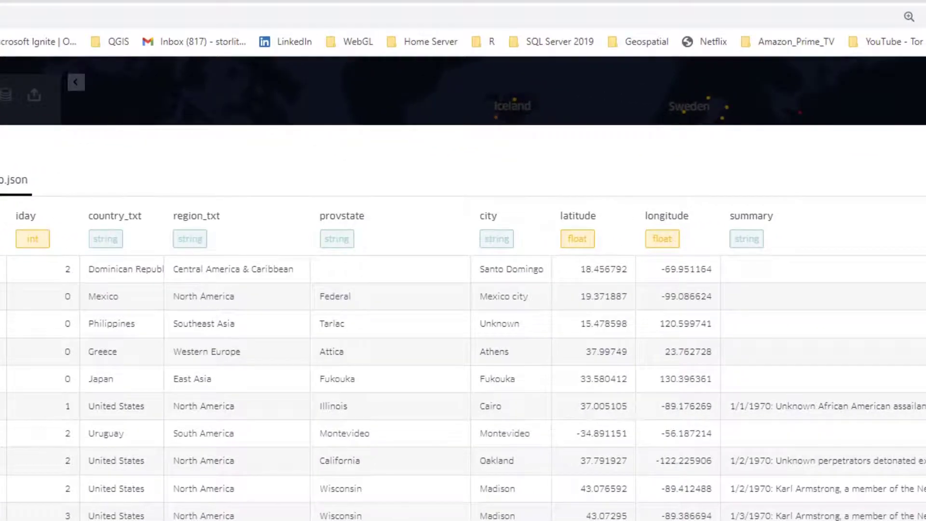
{"action": "scroll", "coordinate": [463, 367], "scroll_direction": "right", "scroll_amount": 8}
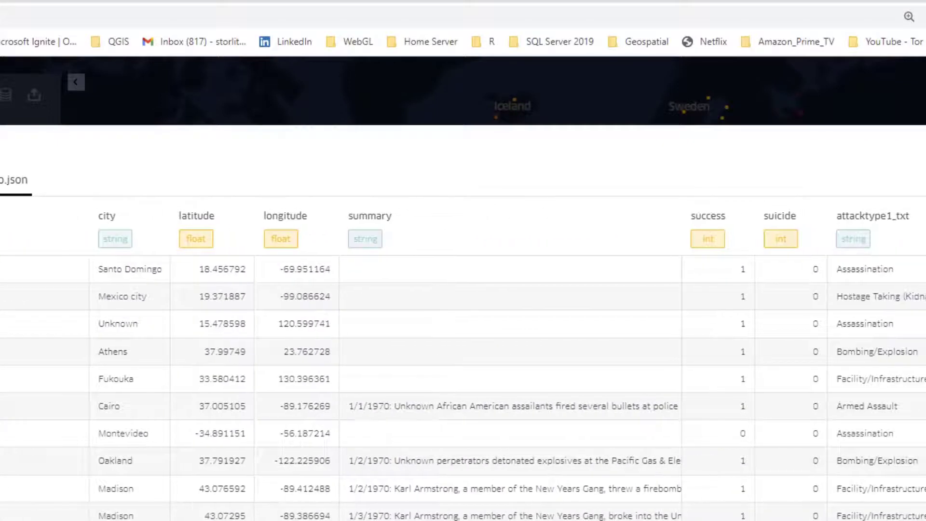
{"action": "scroll", "coordinate": [463, 367], "scroll_direction": "right", "scroll_amount": 2}
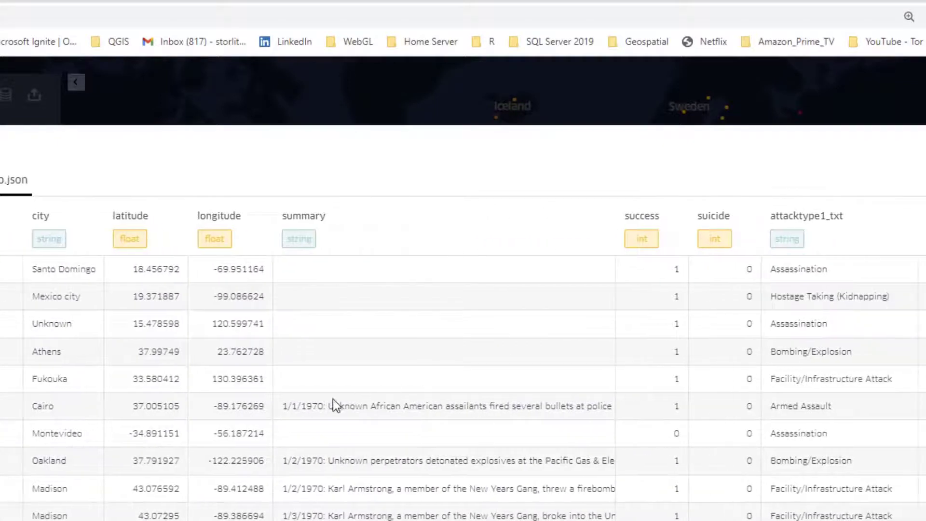
{"action": "scroll", "coordinate": [341, 333], "scroll_direction": "right", "scroll_amount": 7}
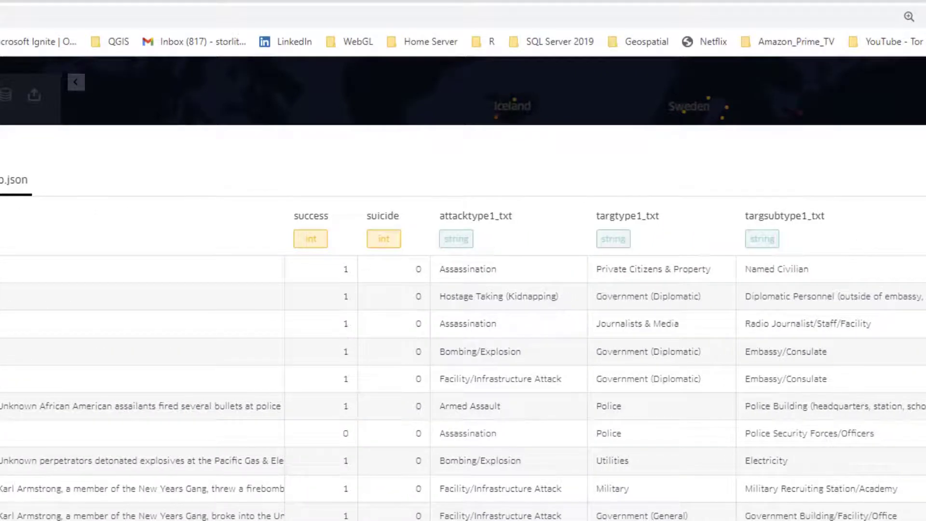
{"action": "scroll", "coordinate": [463, 366], "scroll_direction": "right", "scroll_amount": 8}
{"action": "scroll", "coordinate": [463, 367], "scroll_direction": "right", "scroll_amount": 2}
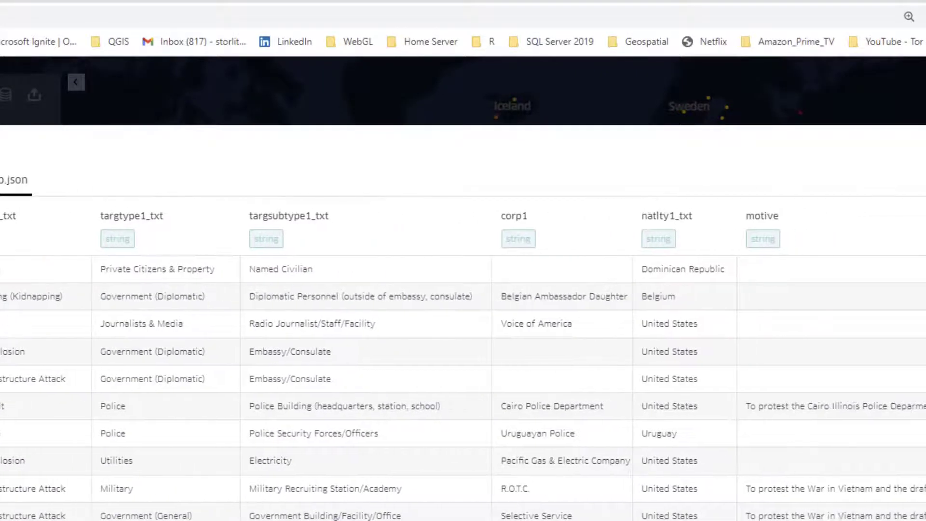
{"action": "scroll", "coordinate": [463, 367], "scroll_direction": "right", "scroll_amount": 13}
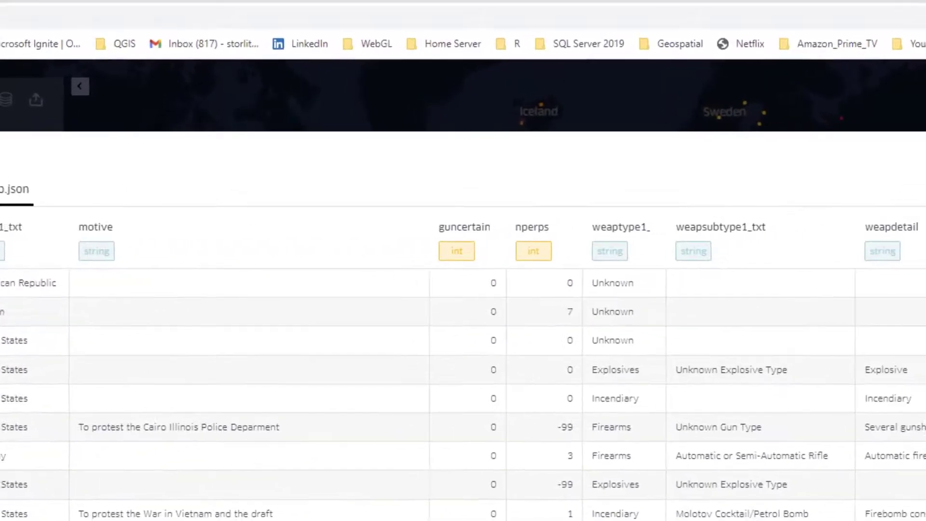
{"action": "scroll", "coordinate": [463, 367], "scroll_direction": "right", "scroll_amount": 2}
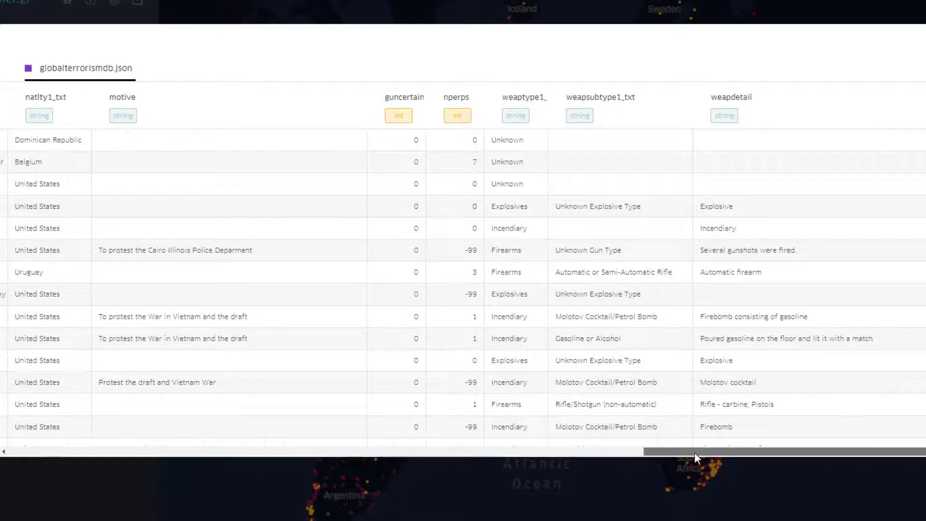
{"action": "left_click_drag", "start_coordinate": [694, 453], "coordinate": [571, 455]}
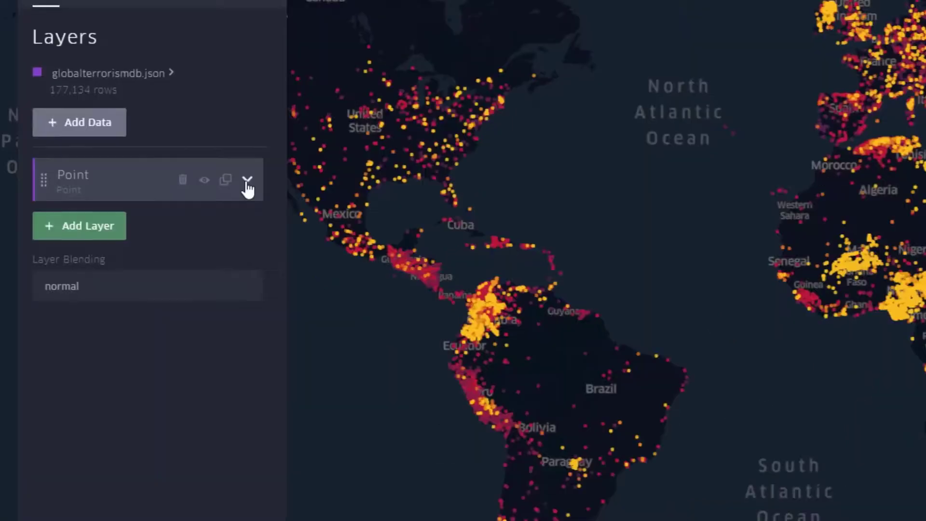
Step: Base the Point layer's radius on the nkill field and set its radius range to 0 to 70.2
{"action": "left_click", "coordinate": [146, 212]}
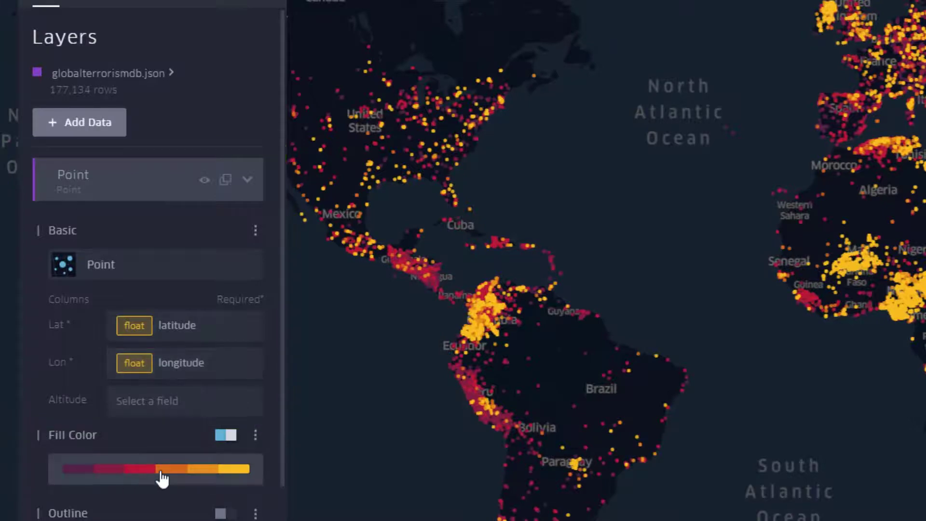
{"action": "left_click_drag", "start_coordinate": [284, 247], "coordinate": [278, 439]}
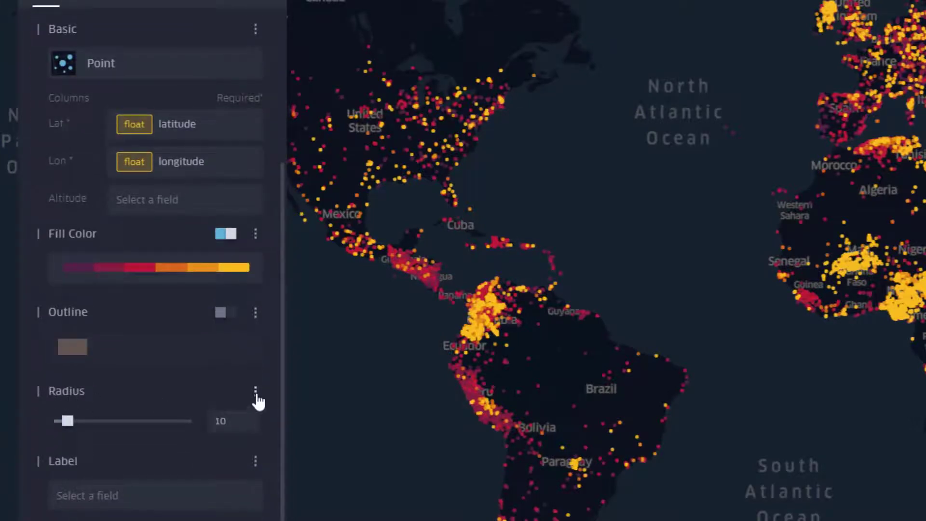
{"action": "left_click", "coordinate": [256, 393]}
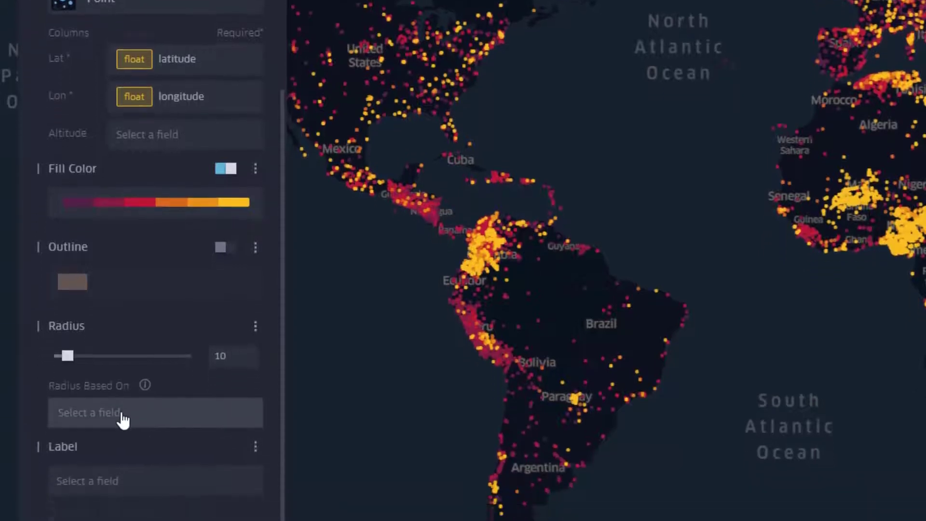
{"action": "left_click", "coordinate": [120, 480]}
{"action": "type", "text": "nkill"}
{"action": "left_click", "coordinate": [120, 431]}
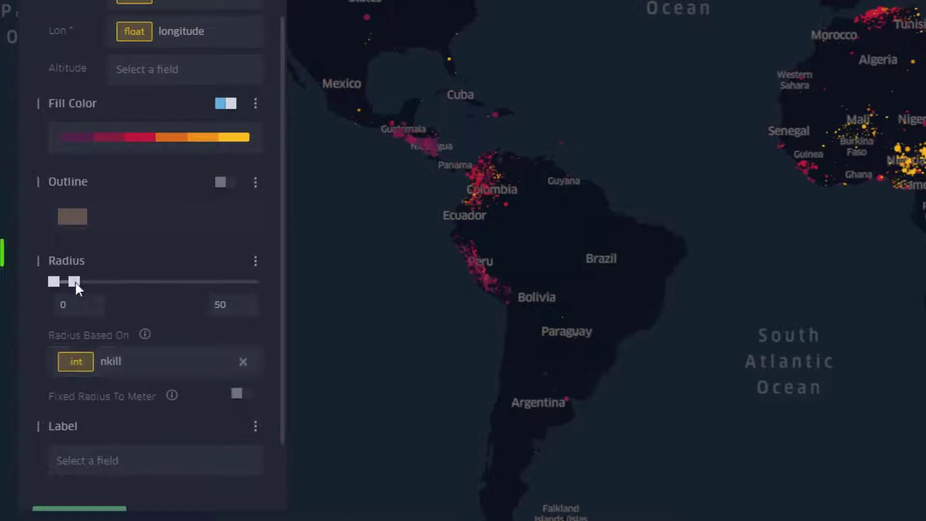
{"action": "mouse_move", "coordinate": [75, 282]}
{"action": "left_mouse_down"}
{"action": "mouse_move", "coordinate": [104, 283]}
{"action": "mouse_move", "coordinate": [90, 283]}
{"action": "left_mouse_up"}
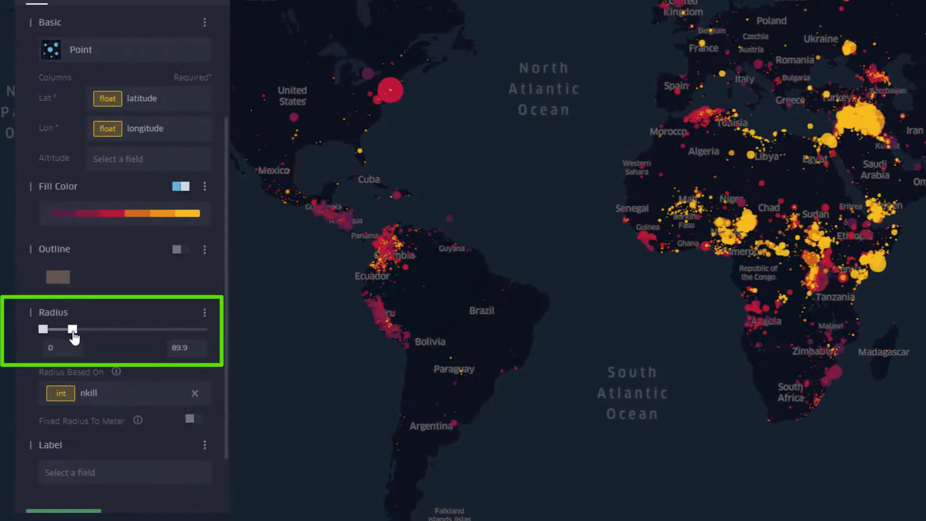
{"action": "left_click_drag", "start_coordinate": [74, 336], "coordinate": [68, 340]}
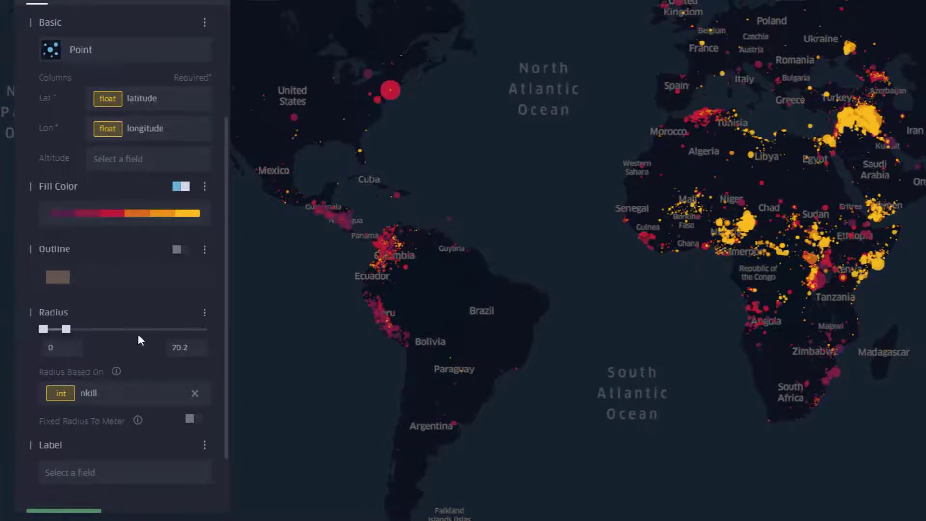
Step: Examine the scaled points over North America, including the largest circle on the northeastern United States coast
{"action": "scroll", "coordinate": [139, 337], "scroll_direction": "down", "scroll_amount": 3}
{"action": "left_click_drag", "start_coordinate": [563, 109], "coordinate": [666, 203]}
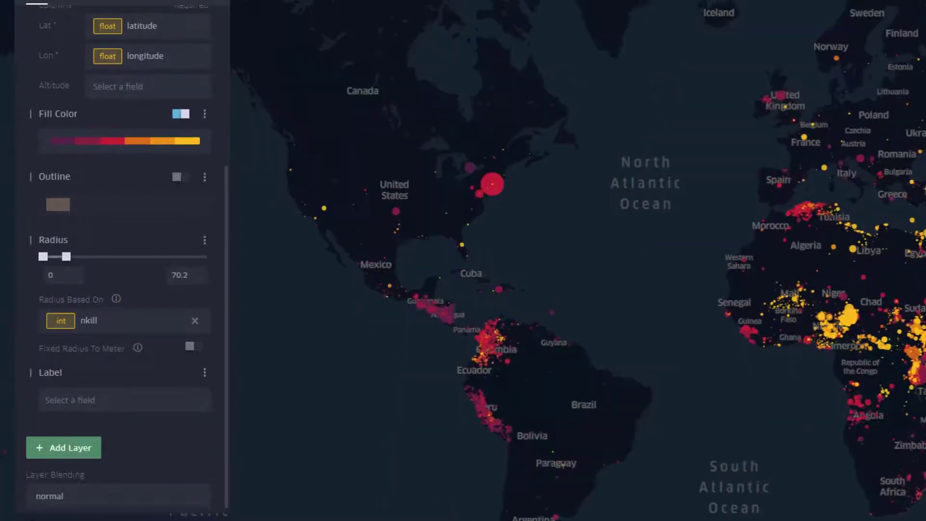
{"action": "mouse_move", "coordinate": [490, 189]}
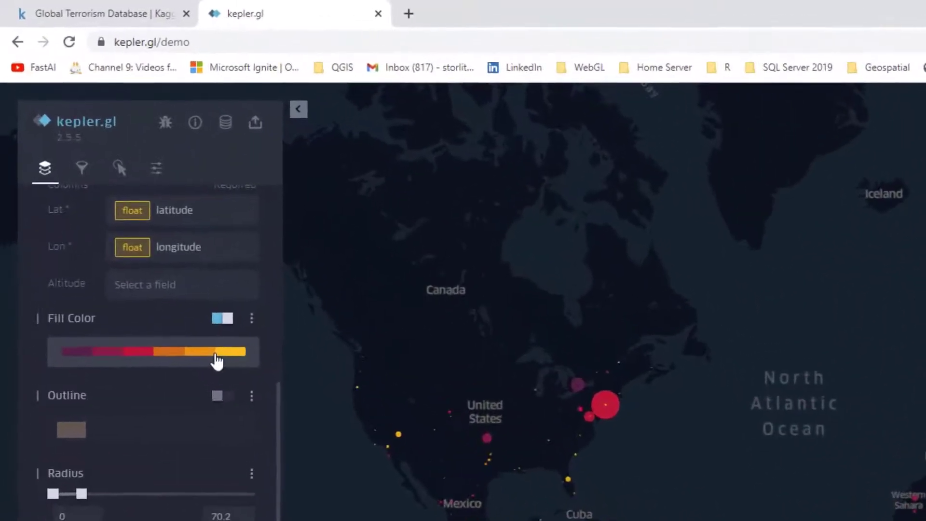
Step: Add a filter on the iyear field of globalterrorismdb.json and limit it to the range 2000.99 to 2001.99
{"action": "left_click", "coordinate": [80, 171]}
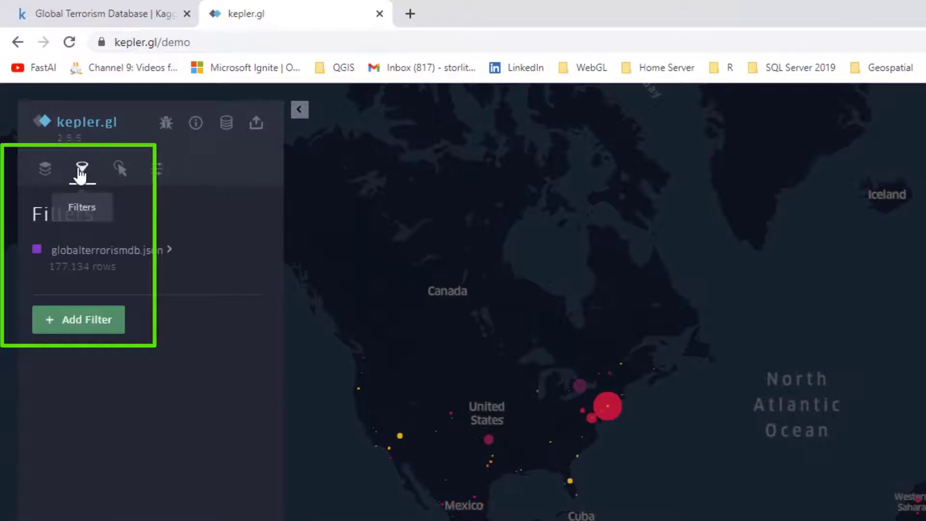
{"action": "left_click", "coordinate": [68, 321]}
{"action": "left_click", "coordinate": [66, 327]}
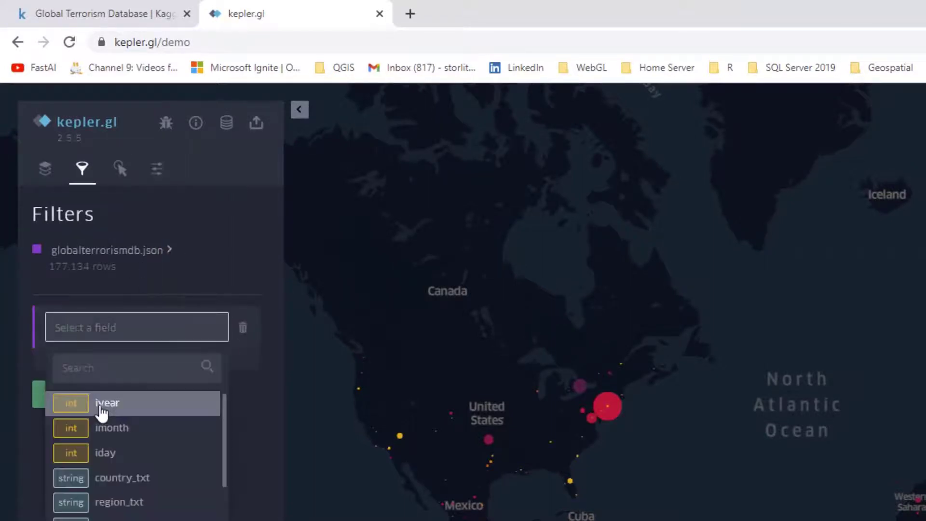
{"action": "left_click", "coordinate": [101, 413]}
{"action": "left_click", "coordinate": [179, 435]}
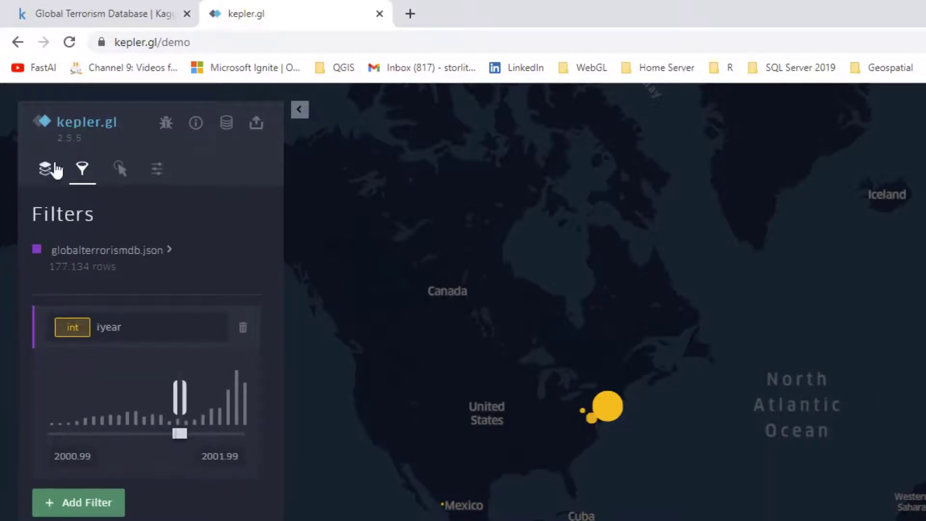
Step: Expand the Point layer's extra Fill Color options and check the field and scale its colors are based on
{"action": "left_click", "coordinate": [45, 170]}
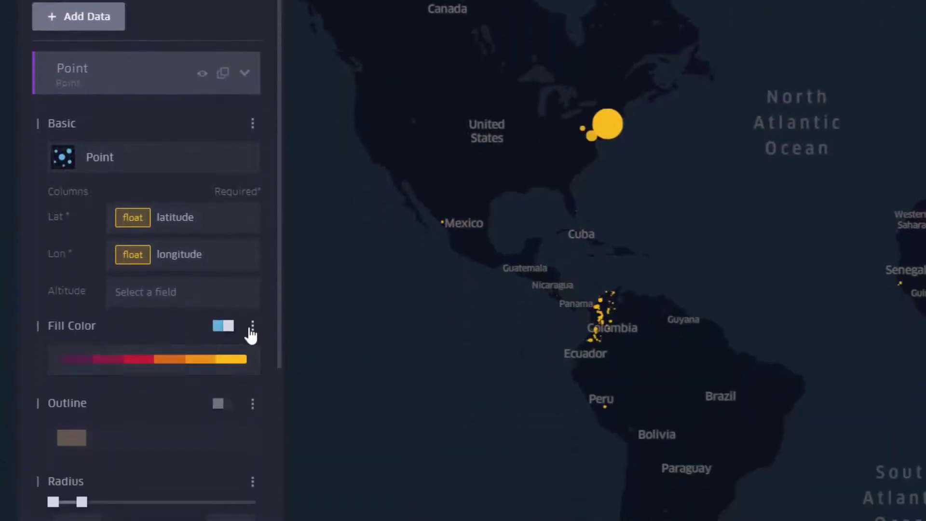
{"action": "left_click", "coordinate": [252, 326]}
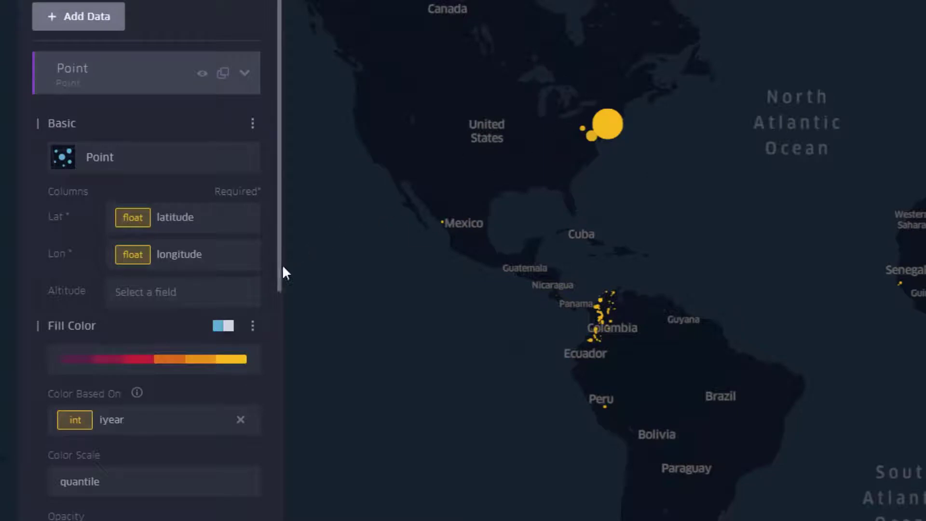
{"action": "scroll", "coordinate": [283, 265], "scroll_direction": "down", "scroll_amount": 6}
{"action": "scroll", "coordinate": [273, 454], "scroll_direction": "up", "scroll_amount": 3}
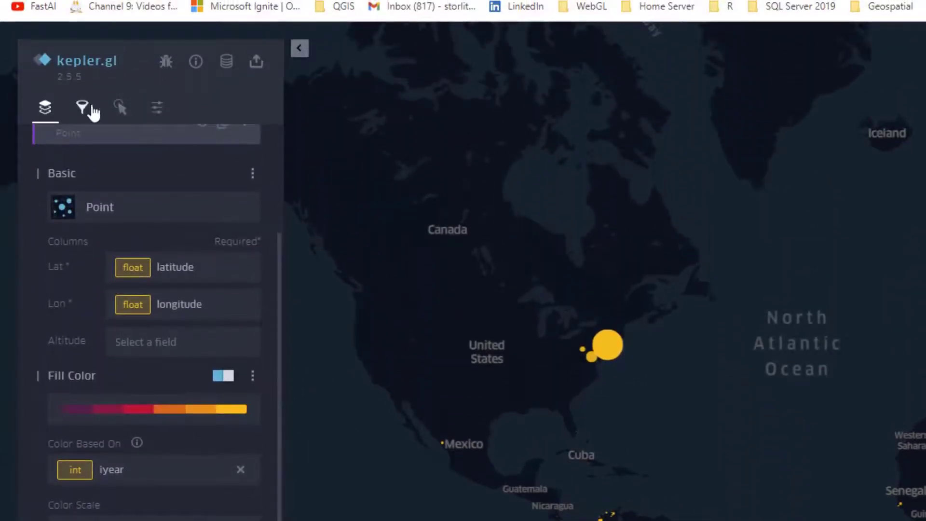
Step: Replace the globalterrorismdb.json tooltip fields with iyear, imonth, iday, country_txt, region_txt, provstate, attacktype1_txt, nperps, nkill, nwound, suicide, success, motive and summary
{"action": "left_click", "coordinate": [120, 108]}
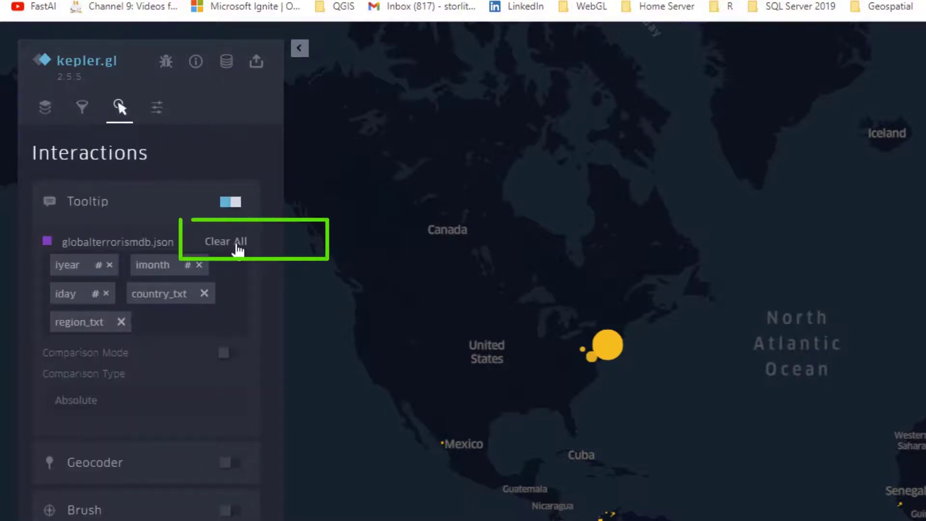
{"action": "left_click", "coordinate": [238, 247]}
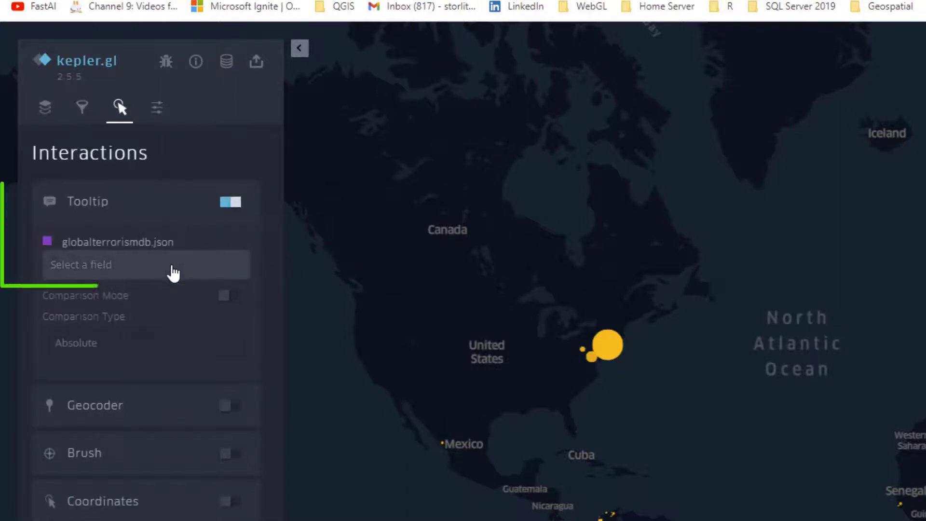
{"action": "left_click", "coordinate": [173, 271]}
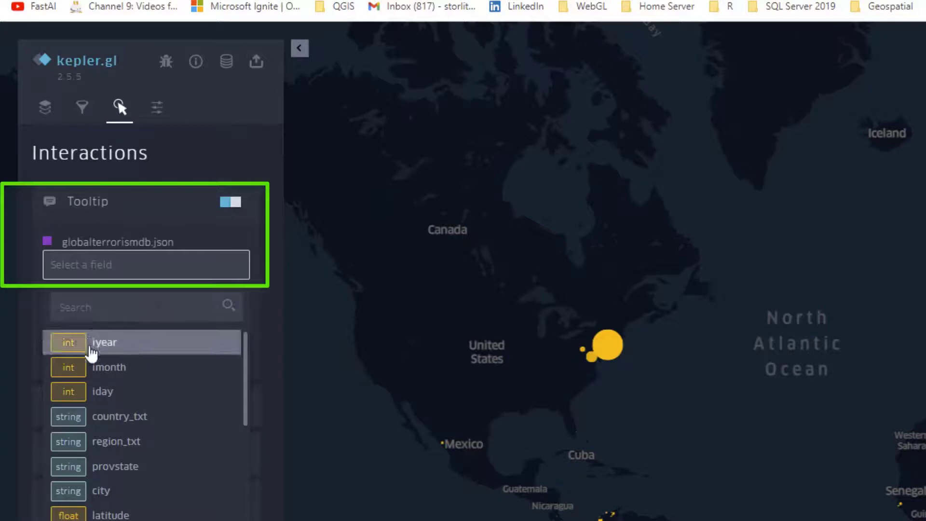
{"action": "left_click", "coordinate": [100, 343]}
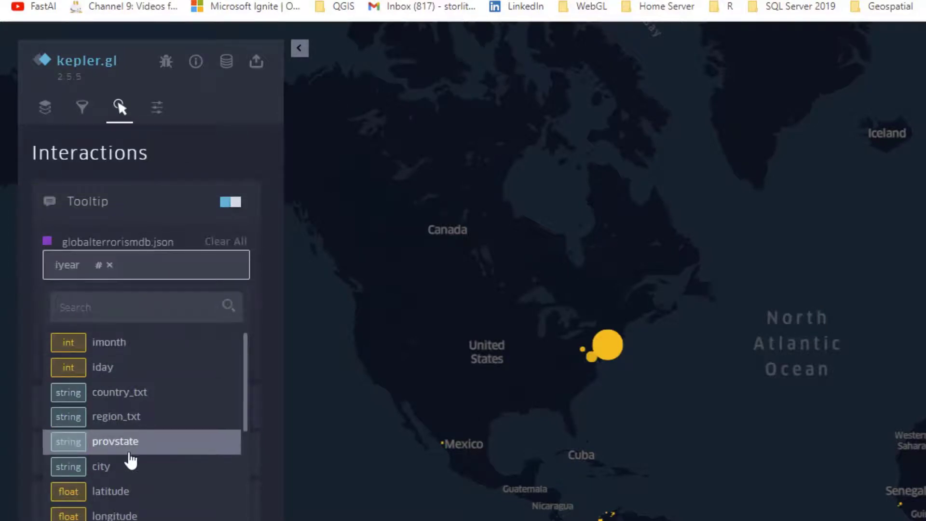
{"action": "left_click", "coordinate": [118, 346]}
{"action": "left_click", "coordinate": [118, 351]}
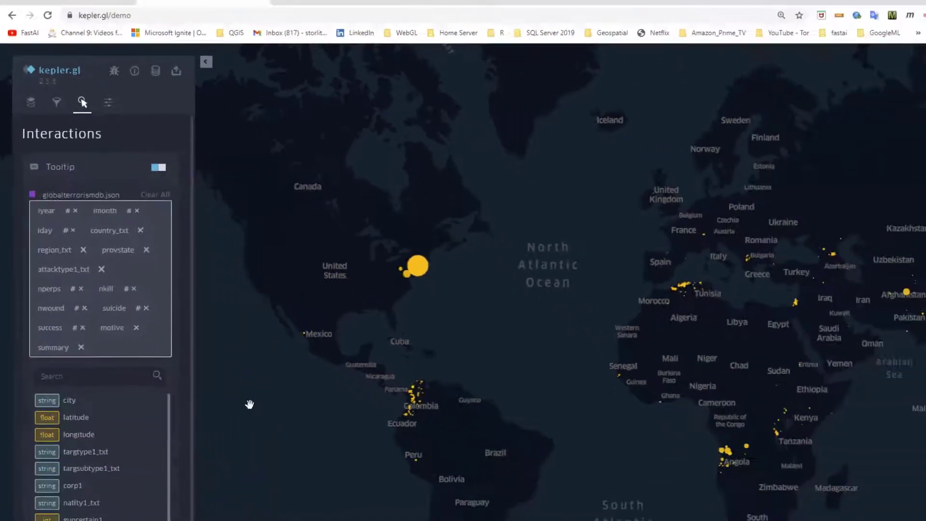
{"action": "left_click", "coordinate": [218, 363]}
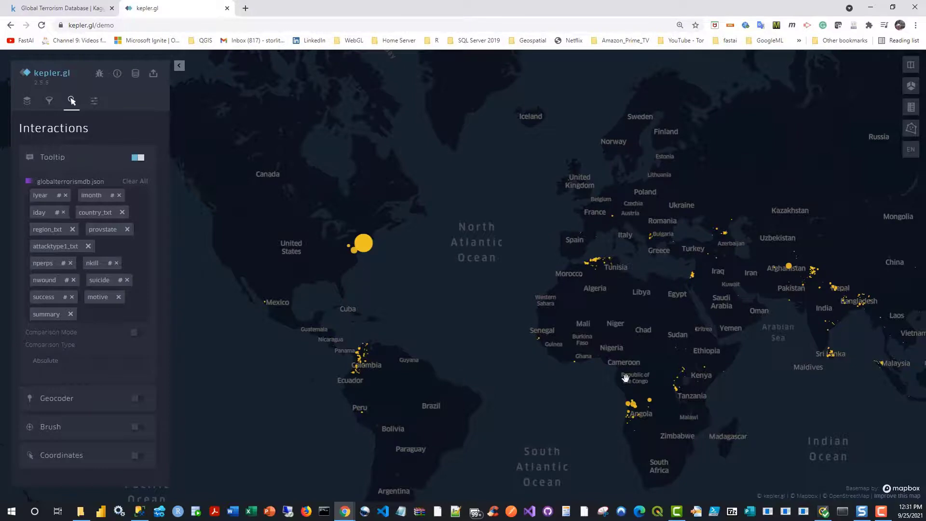
Step: Examine the tooltip details of the large point at New York on the northeastern United States coast
{"action": "scroll", "coordinate": [543, 381], "scroll_direction": "up", "scroll_amount": 3}
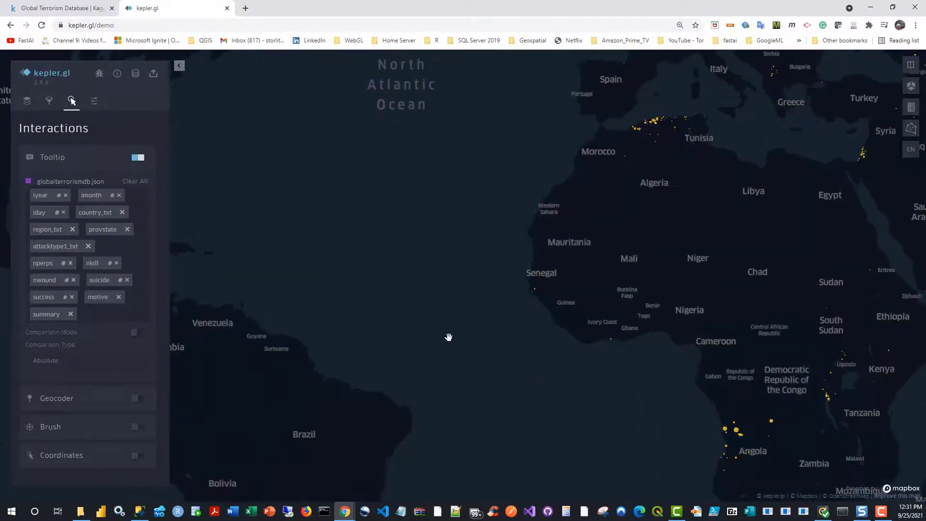
{"action": "left_click_drag", "start_coordinate": [448, 335], "coordinate": [587, 419]}
{"action": "left_click_drag", "start_coordinate": [520, 327], "coordinate": [650, 420]}
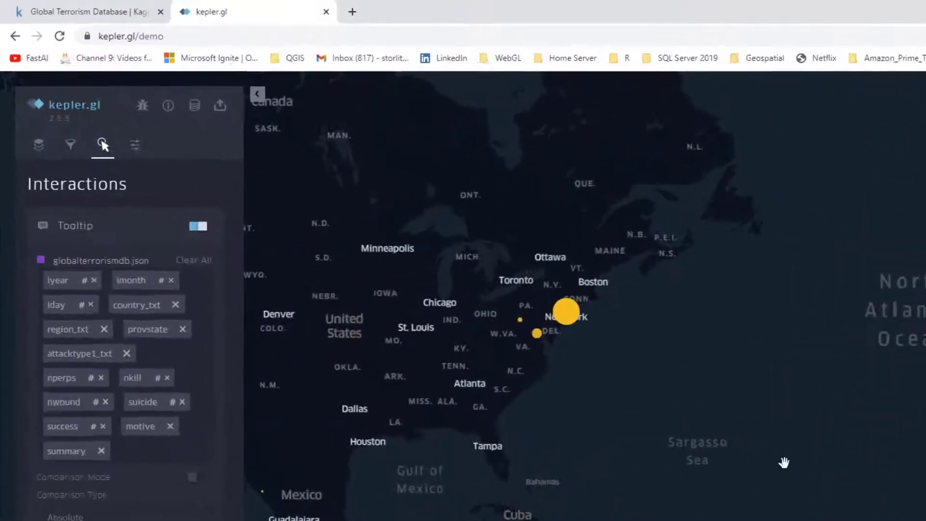
{"action": "scroll", "coordinate": [572, 339], "scroll_direction": "up", "scroll_amount": 3}
{"action": "left_click_drag", "start_coordinate": [449, 244], "coordinate": [866, 519]}
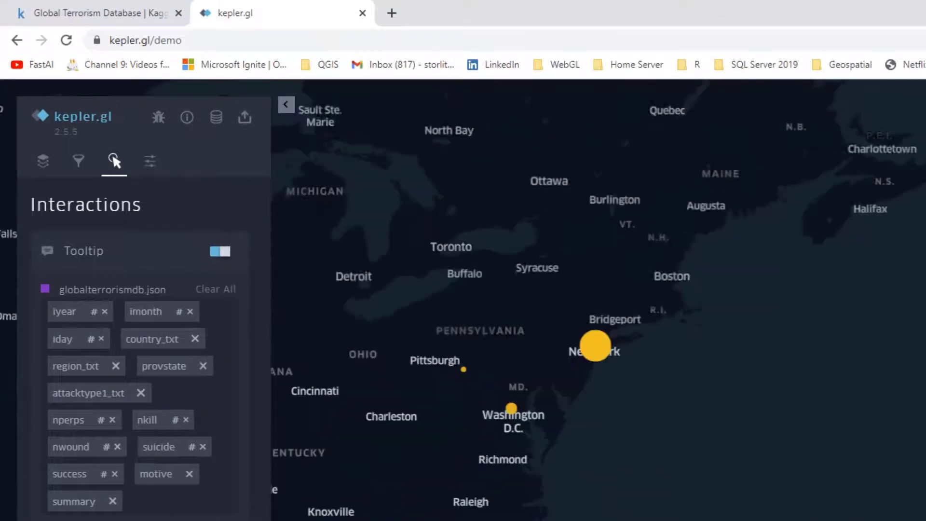
{"action": "left_click_drag", "start_coordinate": [721, 425], "coordinate": [783, 479]}
{"action": "scroll", "coordinate": [576, 288], "scroll_direction": "up", "scroll_amount": 3}
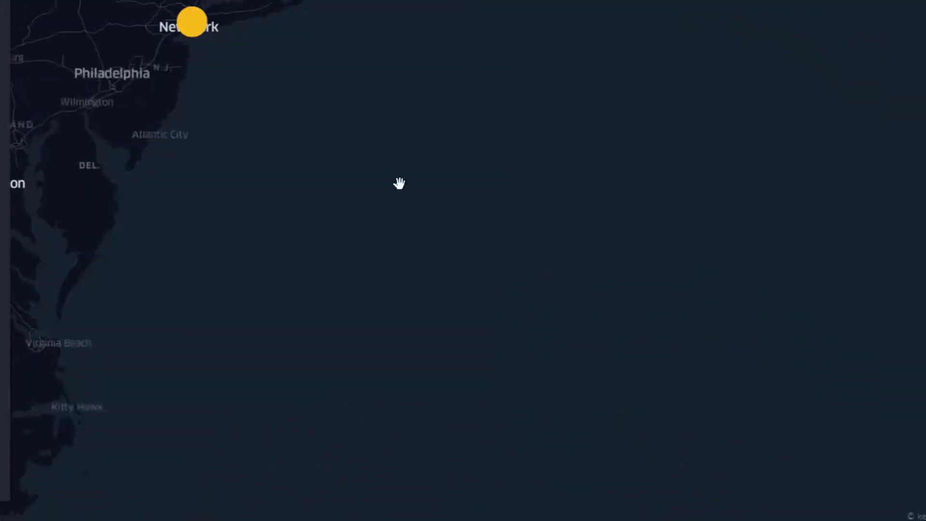
{"action": "left_click_drag", "start_coordinate": [469, 221], "coordinate": [701, 361]}
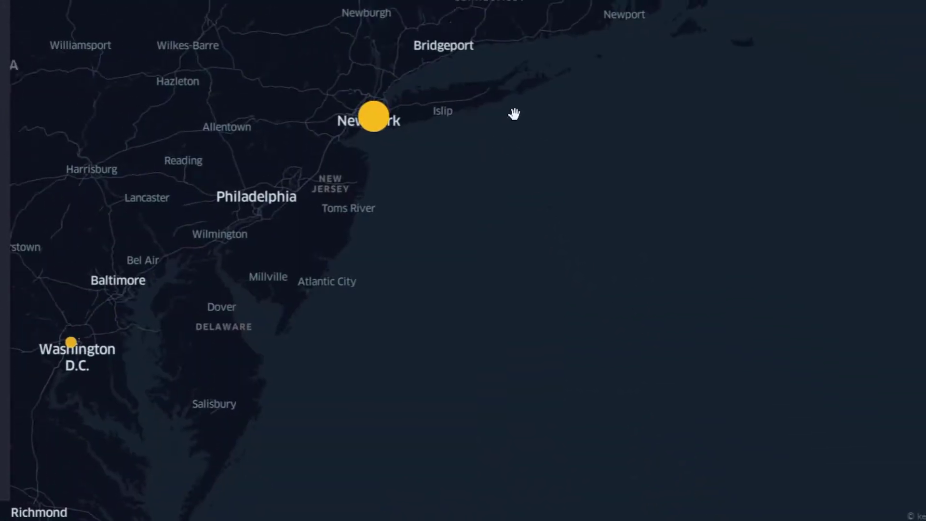
{"action": "mouse_move", "coordinate": [374, 116]}
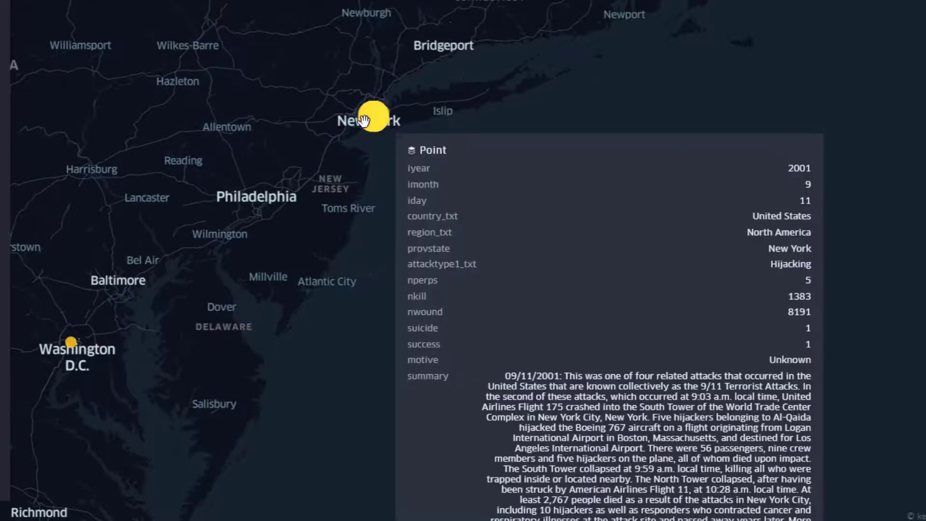
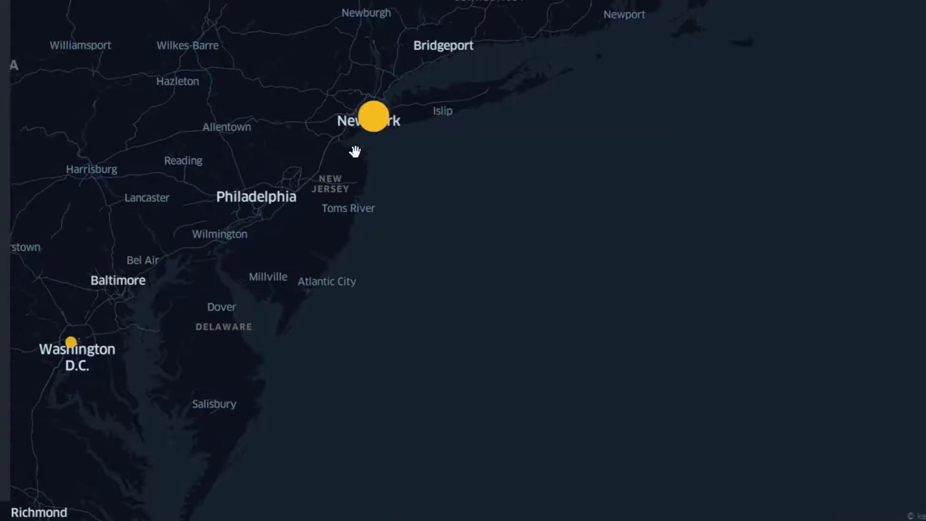
Step: Examine the points around New York, western Pennsylvania and Washington D.C. in the northeastern United States
{"action": "scroll", "coordinate": [354, 154], "scroll_direction": "up", "scroll_amount": 3}
{"action": "scroll", "coordinate": [354, 154], "scroll_direction": "up", "scroll_amount": 2}
{"action": "left_click_drag", "start_coordinate": [438, 140], "coordinate": [617, 236]}
{"action": "scroll", "coordinate": [623, 129], "scroll_direction": "up", "scroll_amount": 1}
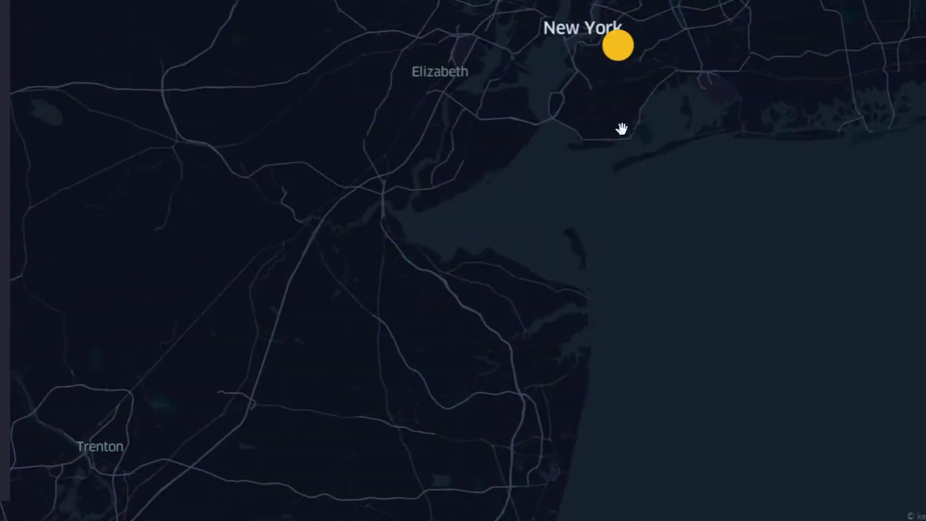
{"action": "scroll", "coordinate": [708, 316], "scroll_direction": "down", "scroll_amount": 5}
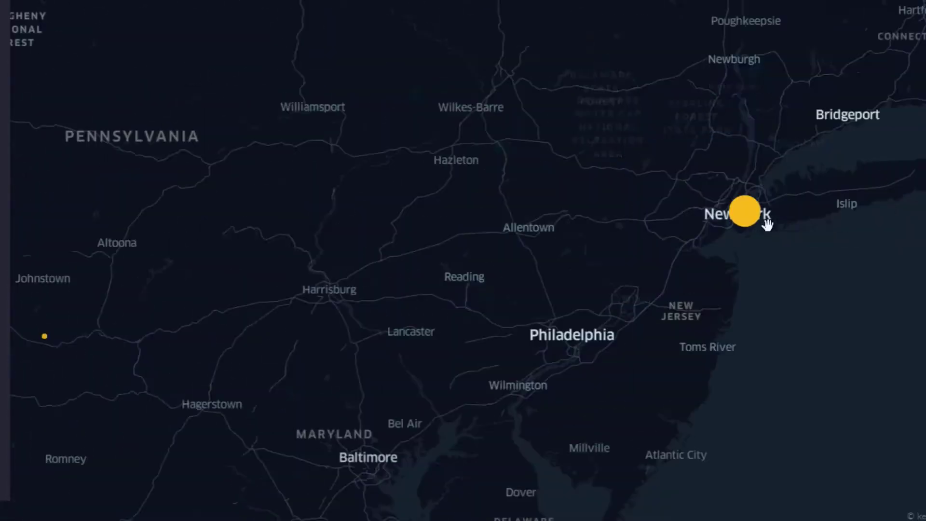
{"action": "mouse_move", "coordinate": [502, 406]}
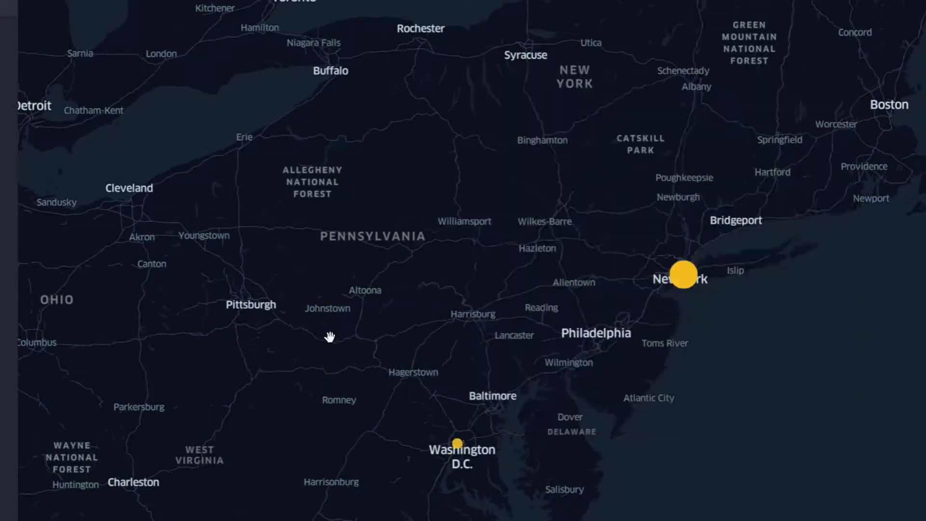
{"action": "mouse_move", "coordinate": [327, 337]}
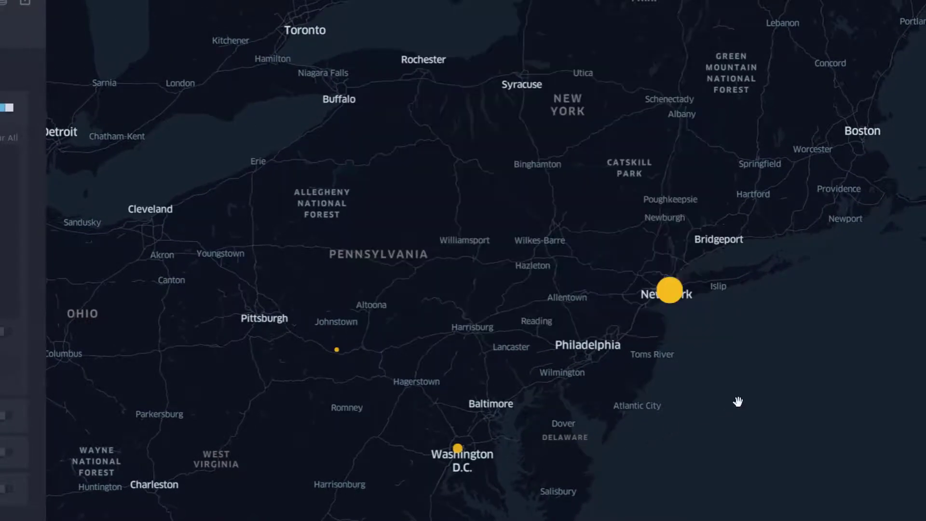
{"action": "scroll", "coordinate": [738, 401], "scroll_direction": "down", "scroll_amount": 5}
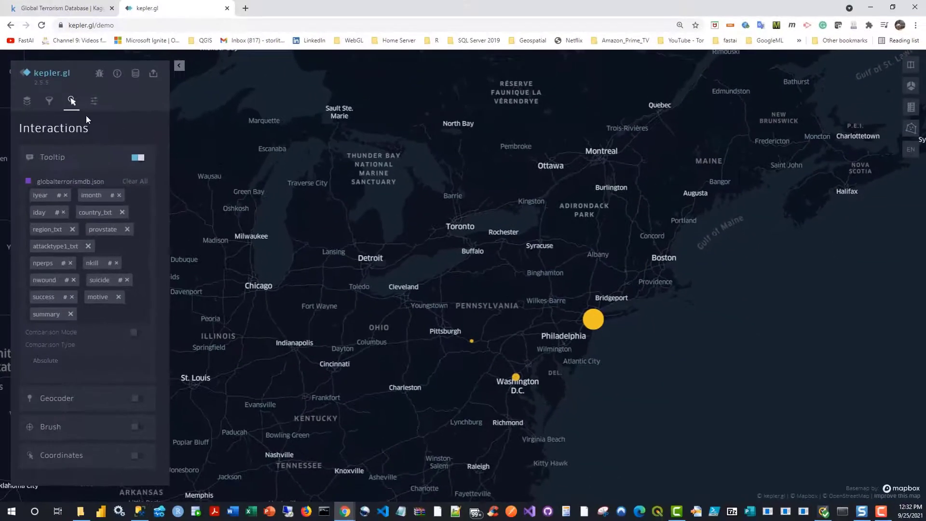
Step: Delete the iyear filter from globalterrorismdb.json
{"action": "left_click", "coordinate": [50, 101]}
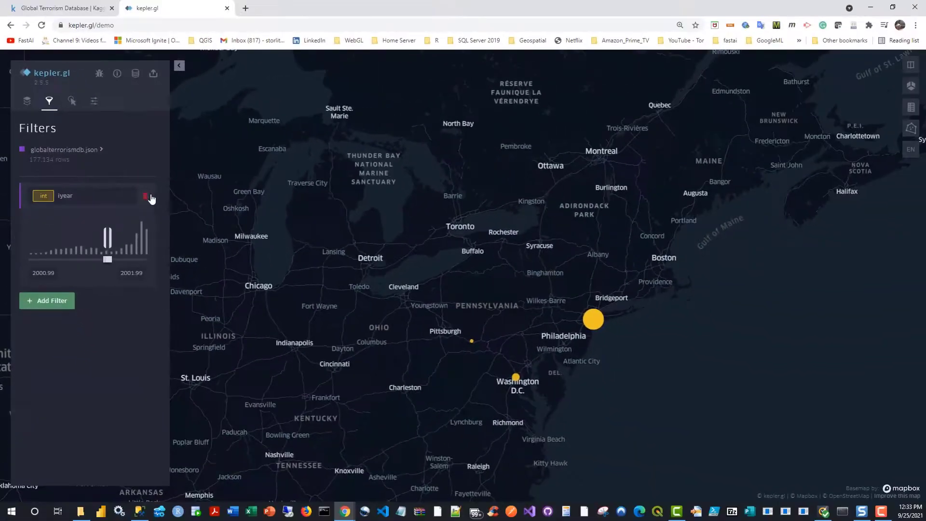
{"action": "left_click", "coordinate": [199, 250]}
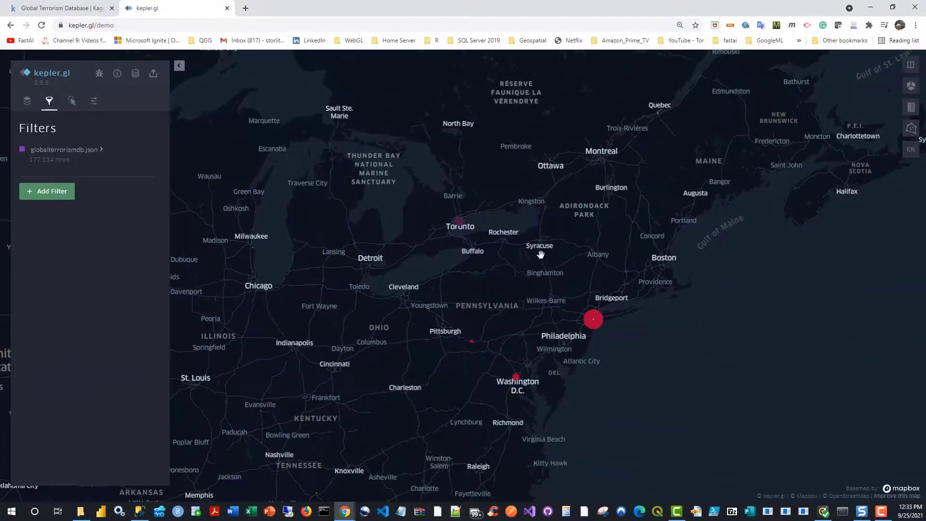
{"action": "scroll", "coordinate": [534, 275], "scroll_direction": "down", "scroll_amount": 10}
{"action": "left_click_drag", "start_coordinate": [592, 333], "coordinate": [476, 328]}
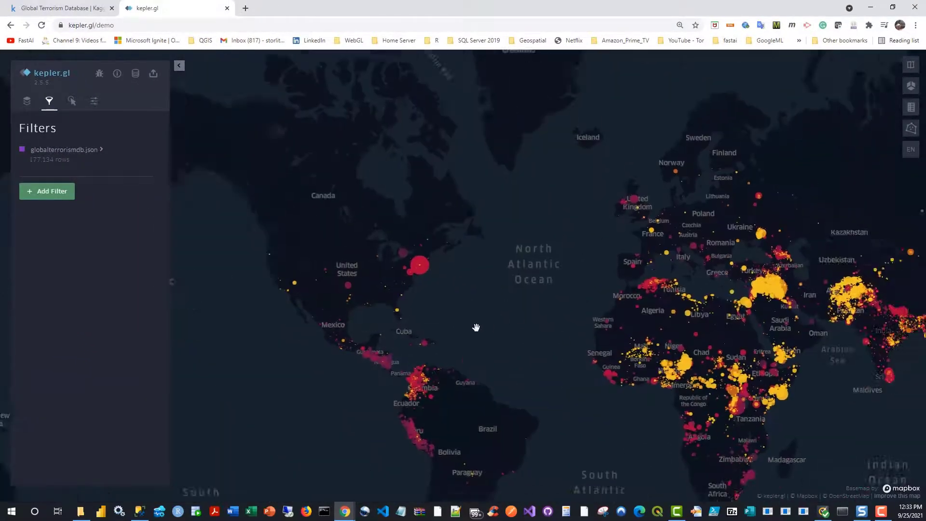
Step: Examine the points across South Asia, Afghanistan and the Middle East, including the tooltip details of the large point in northern Afghanistan
{"action": "scroll", "coordinate": [718, 386], "scroll_direction": "up", "scroll_amount": 10}
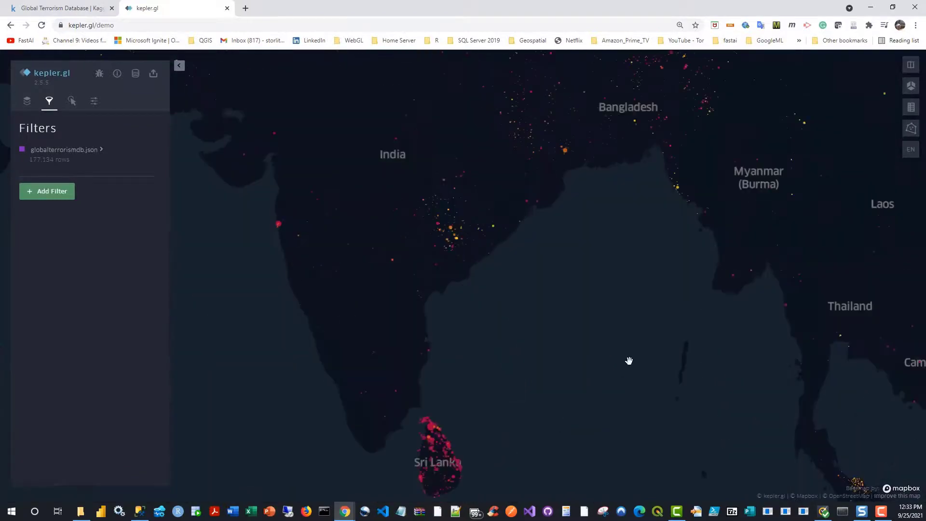
{"action": "left_click_drag", "start_coordinate": [561, 295], "coordinate": [804, 457]}
{"action": "left_click_drag", "start_coordinate": [626, 358], "coordinate": [695, 478]}
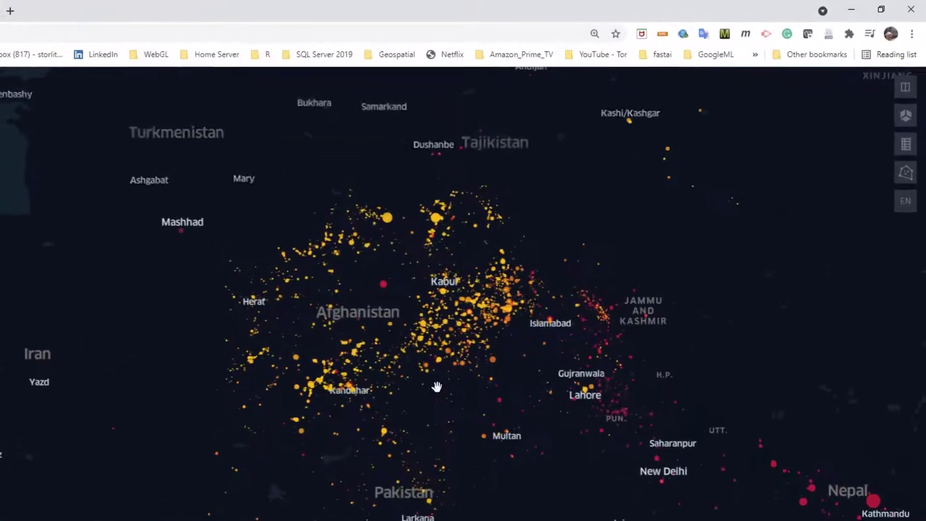
{"action": "mouse_move", "coordinate": [372, 219]}
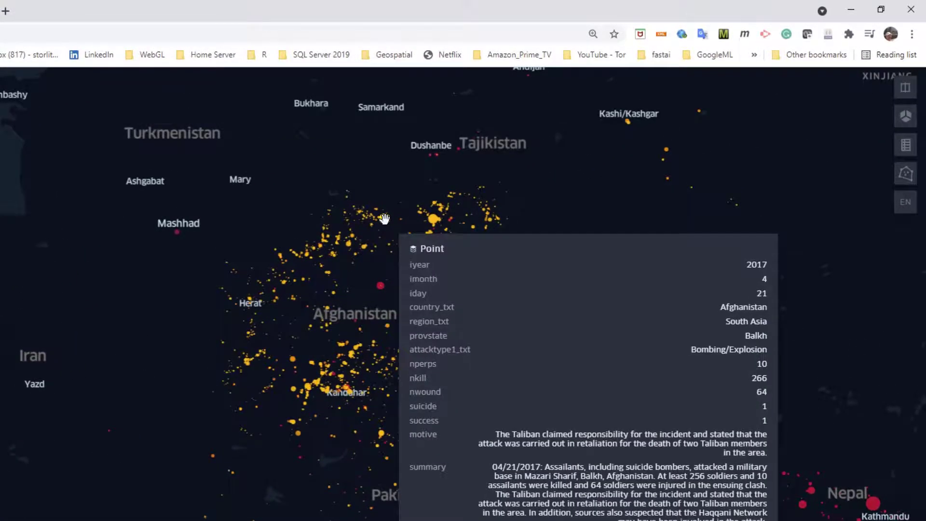
{"action": "scroll", "coordinate": [320, 337], "scroll_direction": "down", "scroll_amount": 5}
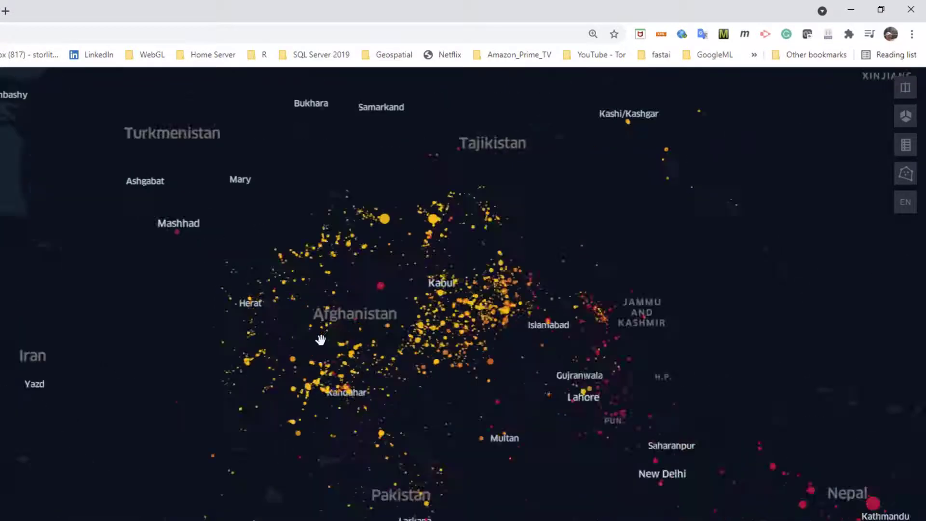
{"action": "left_click_drag", "start_coordinate": [227, 337], "coordinate": [523, 424]}
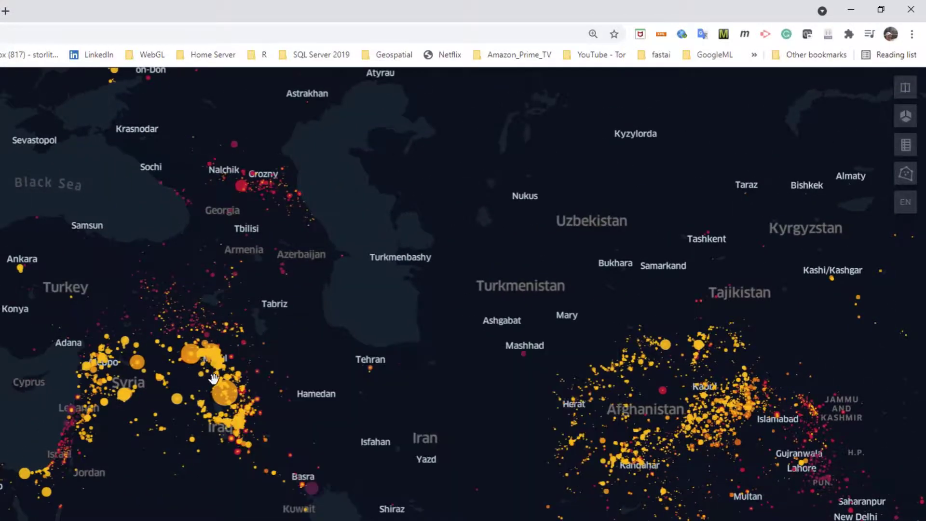
{"action": "scroll", "coordinate": [393, 296], "scroll_direction": "down", "scroll_amount": 4}
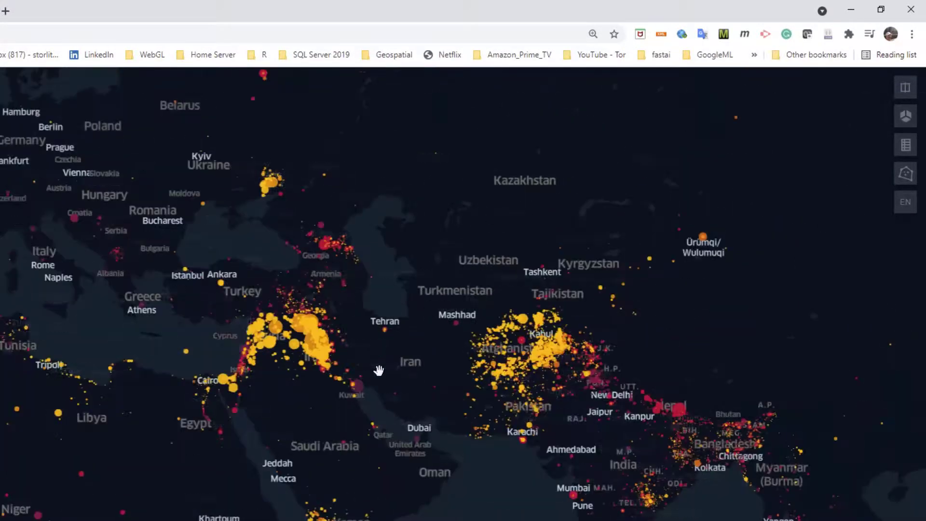
{"action": "left_click_drag", "start_coordinate": [409, 440], "coordinate": [429, 362]}
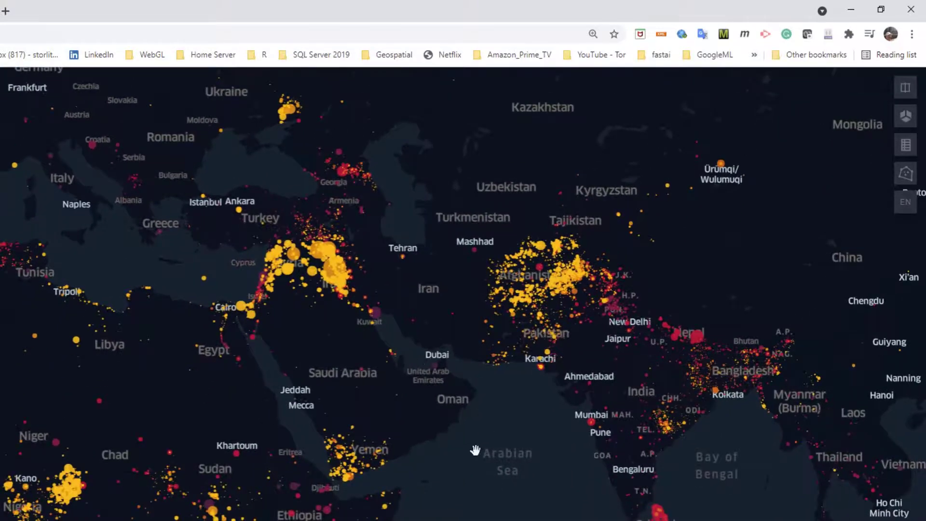
{"action": "left_click_drag", "start_coordinate": [475, 450], "coordinate": [401, 459]}
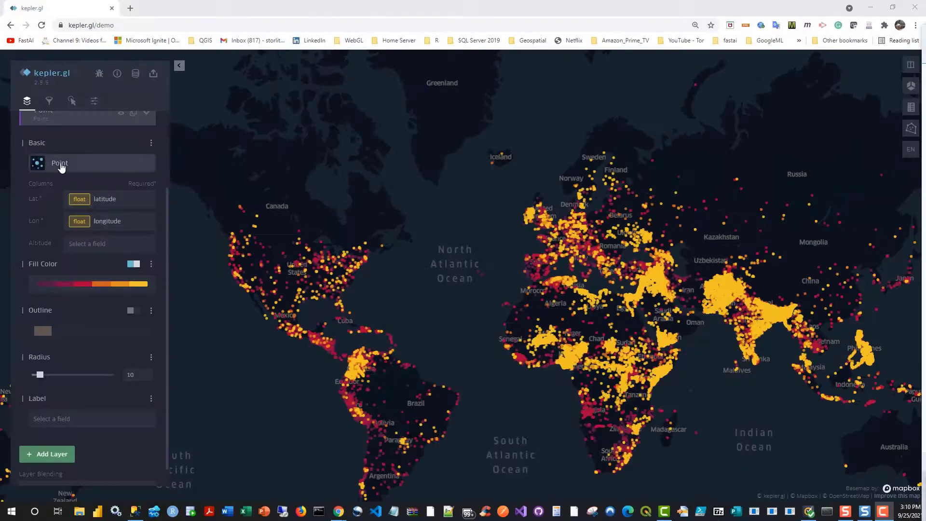
Step: Expand the Point layer's extra Radius options and check whether its radius is based on a field
{"action": "scroll", "coordinate": [167, 208], "scroll_direction": "down", "scroll_amount": 1}
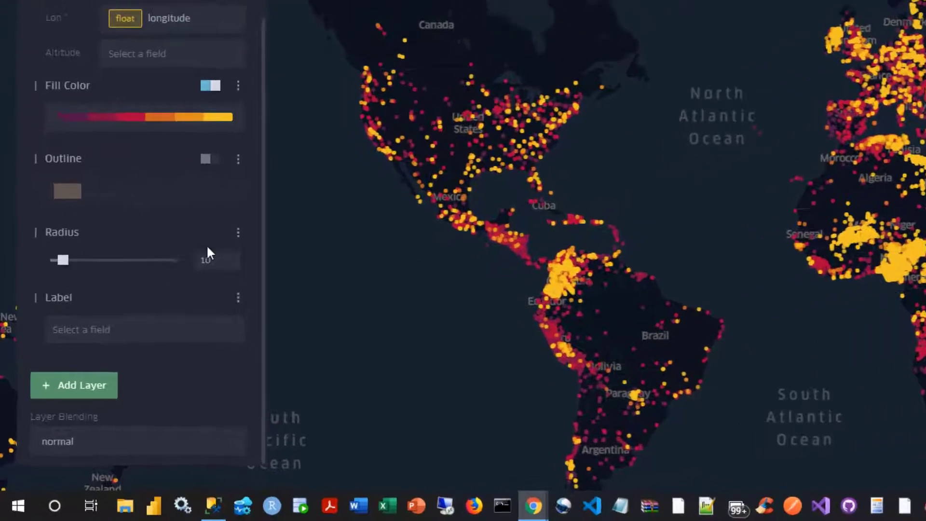
{"action": "left_click", "coordinate": [239, 234]}
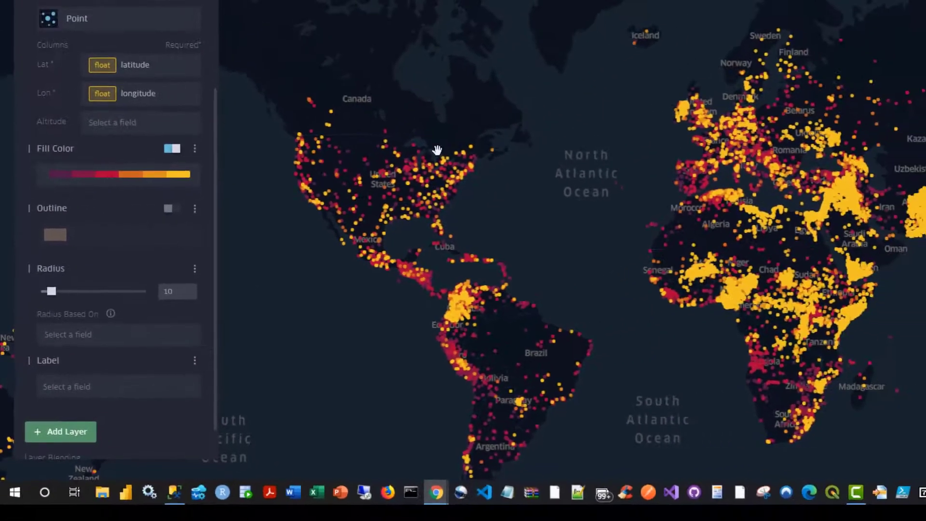
{"action": "left_click_drag", "start_coordinate": [214, 168], "coordinate": [212, 81]}
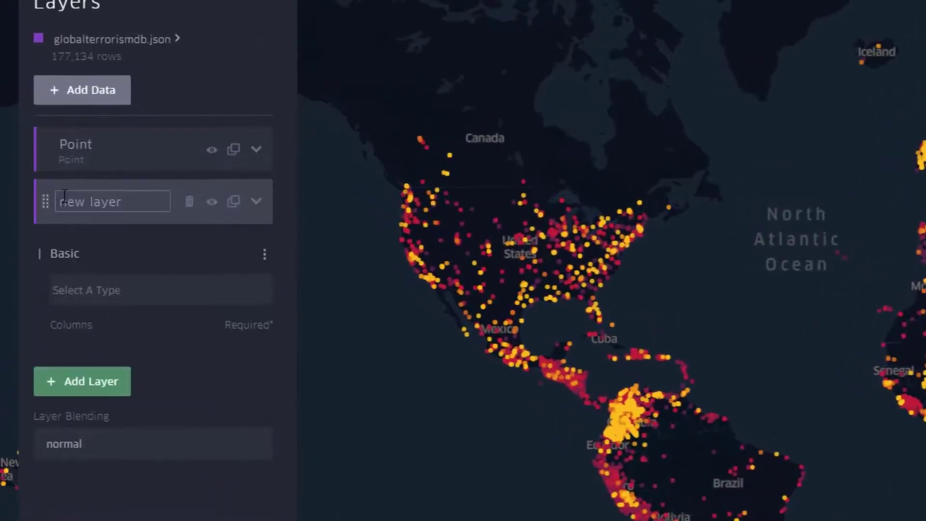
Step: Add another new layer and rename the two untyped layers to hex and heat
{"action": "left_click", "coordinate": [72, 384]}
{"action": "left_click", "coordinate": [112, 203]}
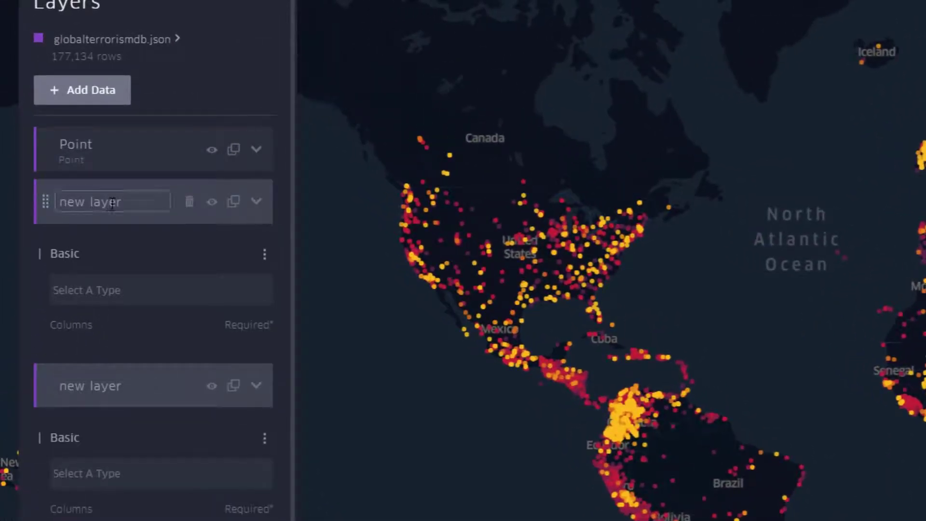
{"action": "left_click_drag", "start_coordinate": [133, 205], "coordinate": [2, 186]}
{"action": "type", "text": "hex"}
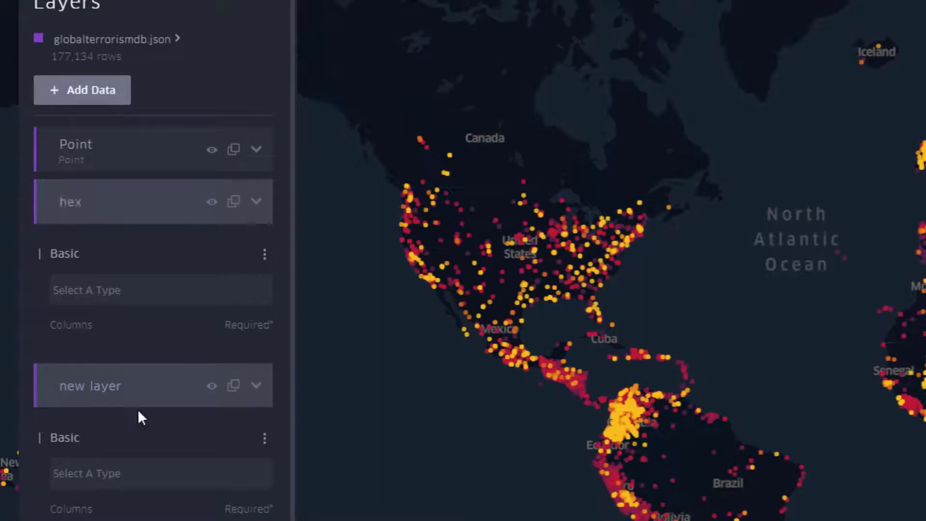
{"action": "left_click", "coordinate": [145, 390]}
{"action": "left_click_drag", "start_coordinate": [144, 389], "coordinate": [4, 378]}
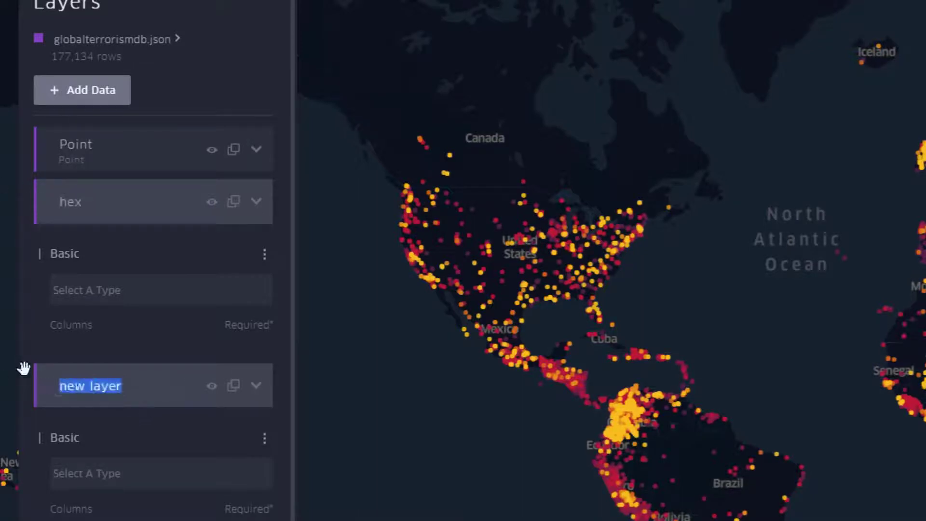
{"action": "type", "text": "heat"}
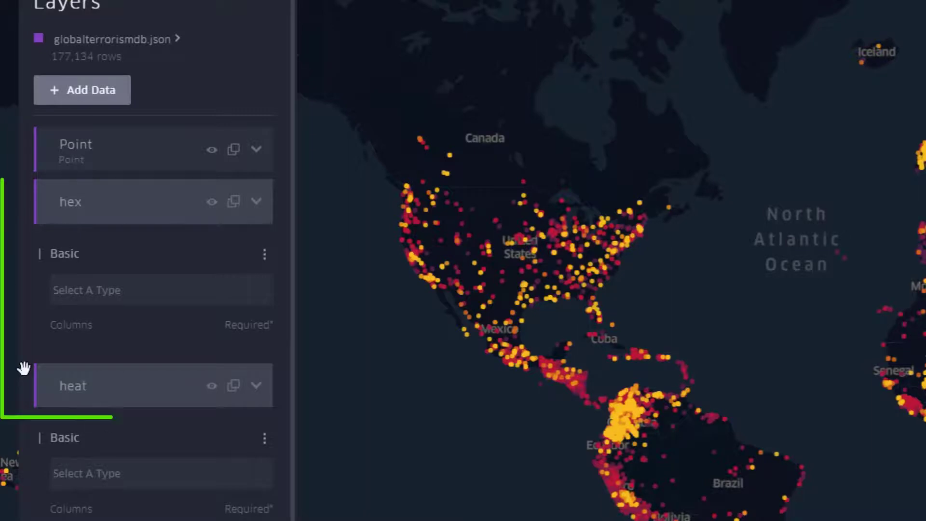
Step: Set the layer type of the hex layer to Hexbin
{"action": "left_click", "coordinate": [257, 203]}
{"action": "left_click", "coordinate": [256, 202]}
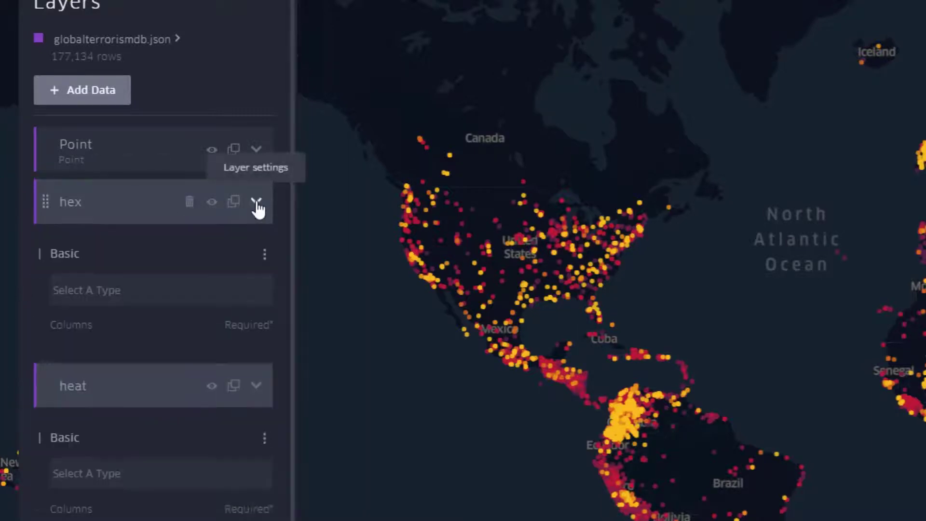
{"action": "left_click", "coordinate": [257, 203]}
{"action": "left_click", "coordinate": [257, 202]}
{"action": "left_click", "coordinate": [130, 295]}
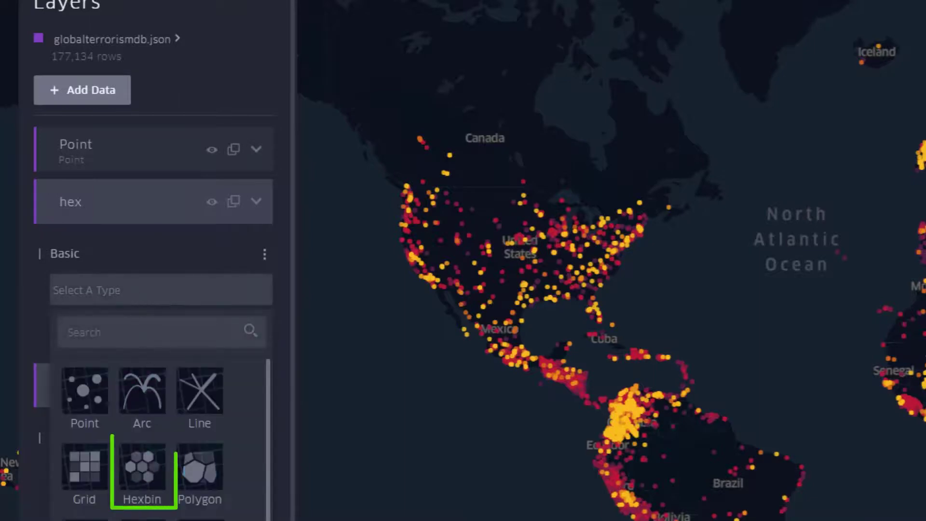
{"action": "left_click", "coordinate": [156, 479]}
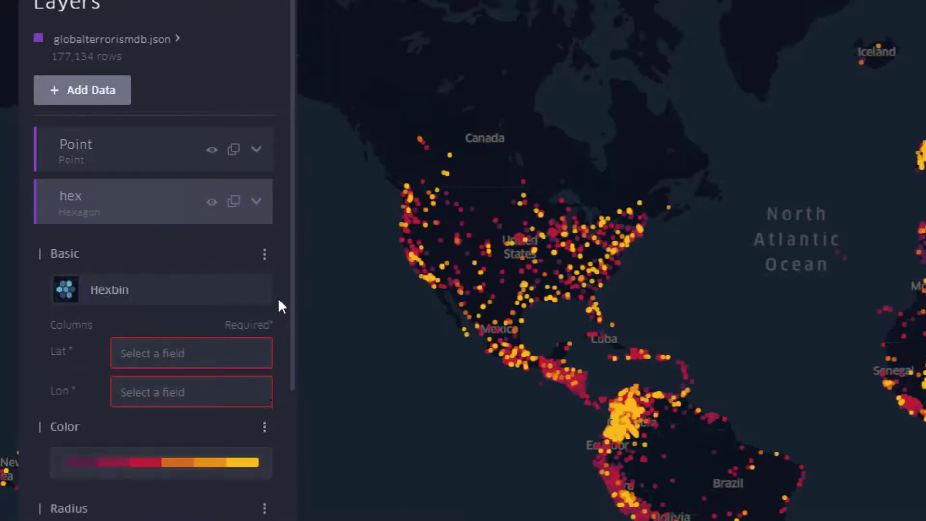
Step: Assign the latitude field to Lat and the longitude field to Lon for the hex layer
{"action": "left_click", "coordinate": [166, 359]}
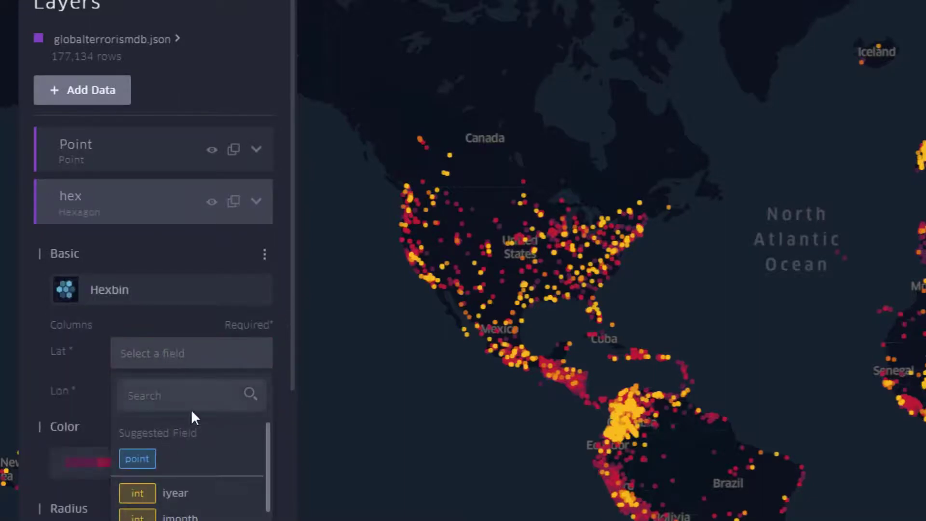
{"action": "type", "text": "lat"}
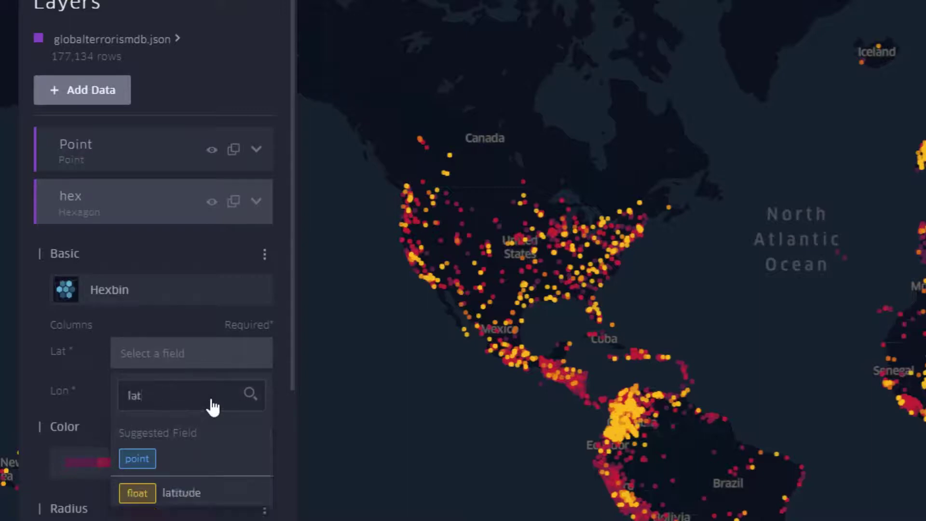
{"action": "left_click", "coordinate": [212, 497]}
{"action": "left_click", "coordinate": [207, 401]}
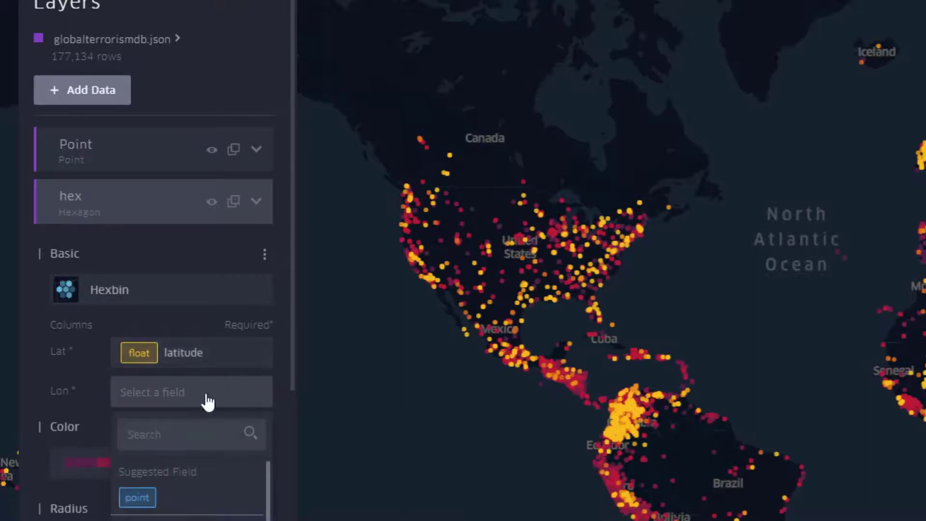
{"action": "type", "text": "longitude"}
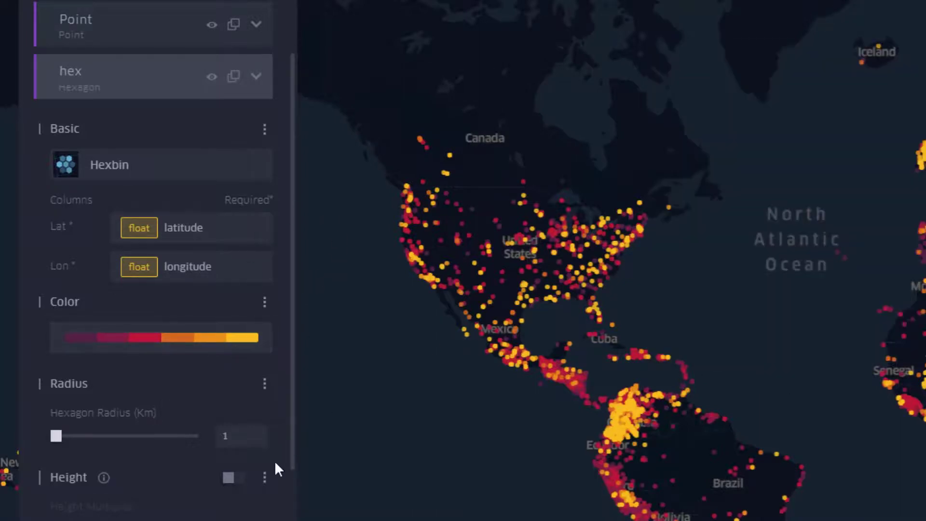
Step: Set the hex layer's hexagon radius to 10 km and enable its height
{"action": "double_click", "coordinate": [244, 437]}
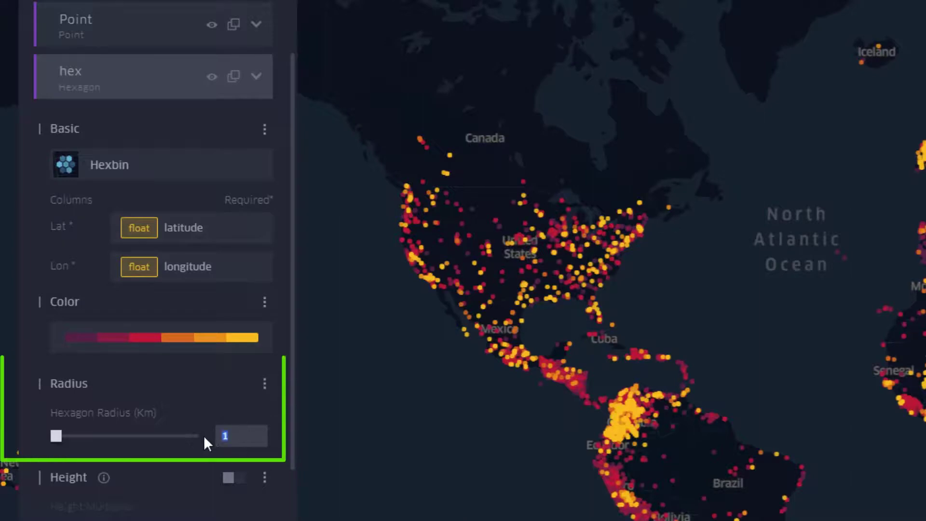
{"action": "type", "text": "10"}
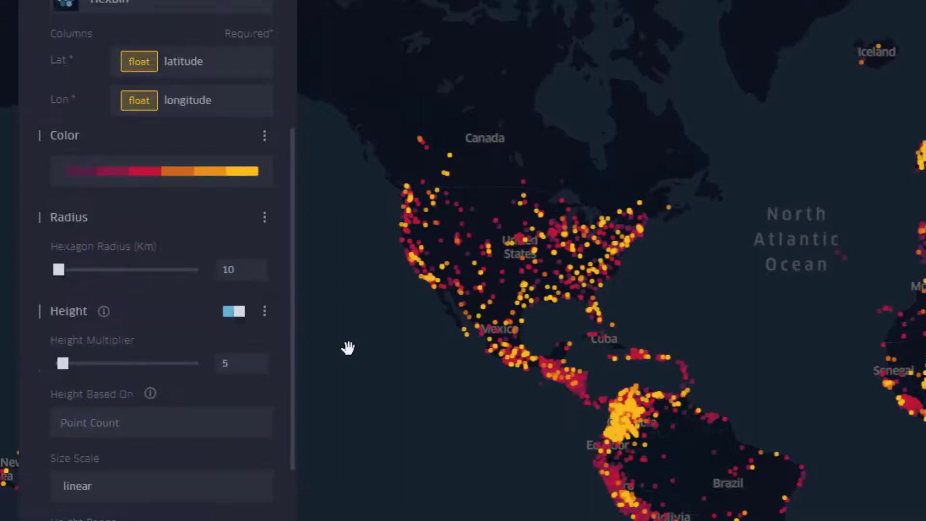
Step: Base the hex layer's height on the nkill field
{"action": "left_click", "coordinate": [147, 426]}
{"action": "left_click", "coordinate": [154, 475]}
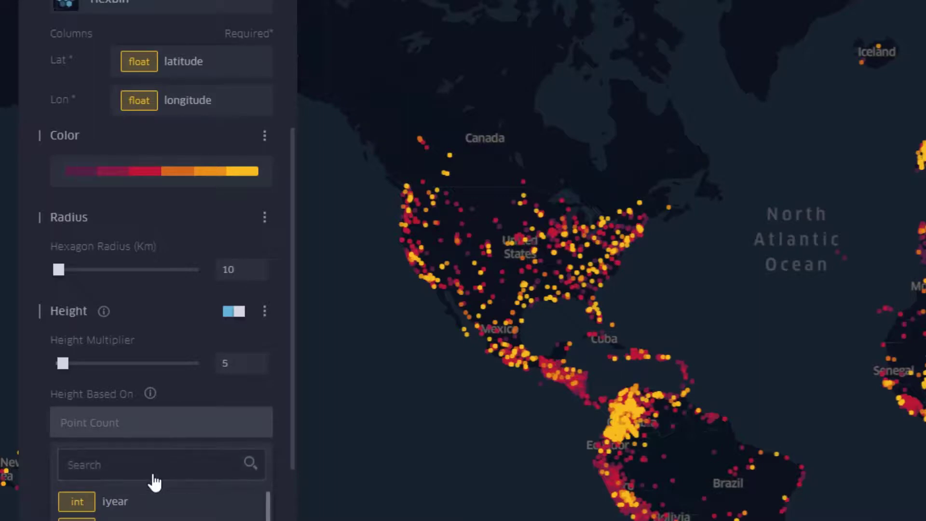
{"action": "type", "text": "nkil"}
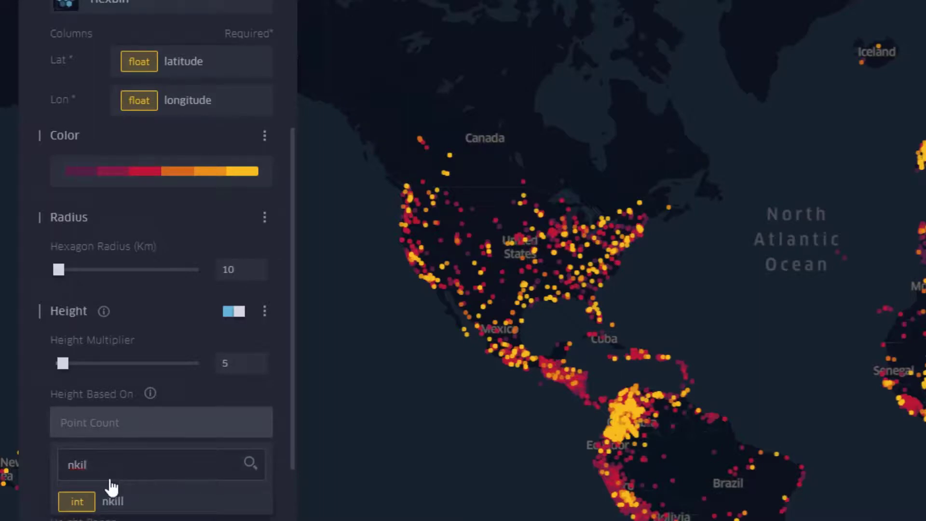
{"action": "left_click", "coordinate": [125, 504]}
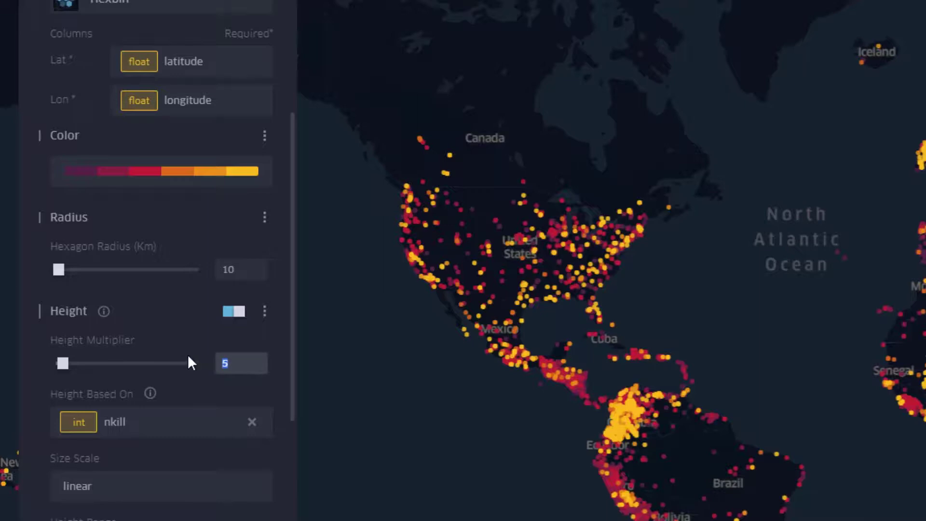
Step: Set the hex layer's height multiplier to 70 and collapse its settings
{"action": "type", "text": "70"}
{"action": "key", "text": "Return"}
{"action": "scroll", "coordinate": [188, 357], "scroll_direction": "up", "scroll_amount": 1}
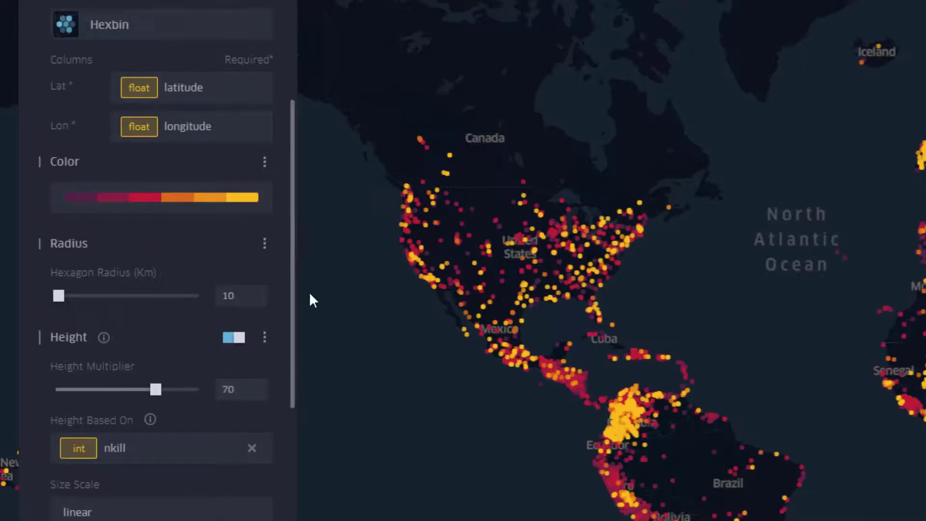
{"action": "left_click", "coordinate": [257, 2]}
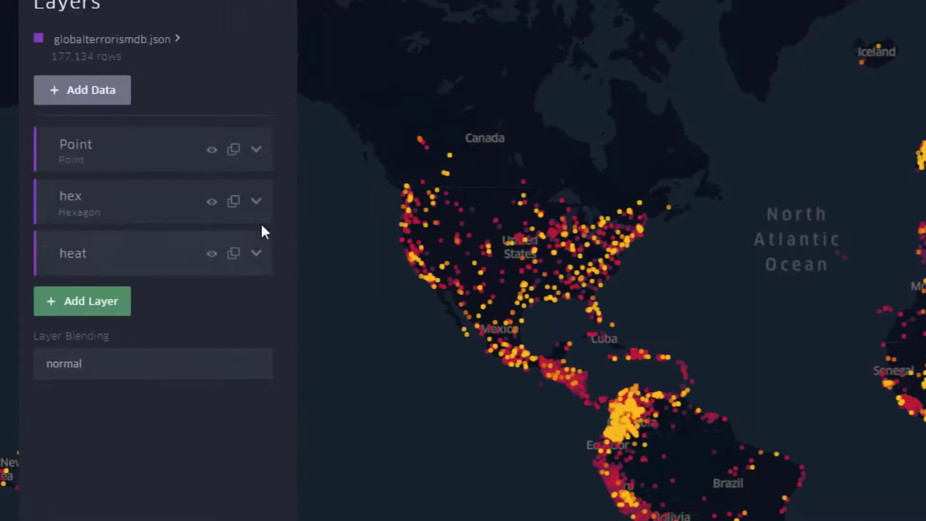
Step: Set the layer type of the heat layer to Heatmap
{"action": "left_click", "coordinate": [256, 254]}
{"action": "left_click", "coordinate": [227, 355]}
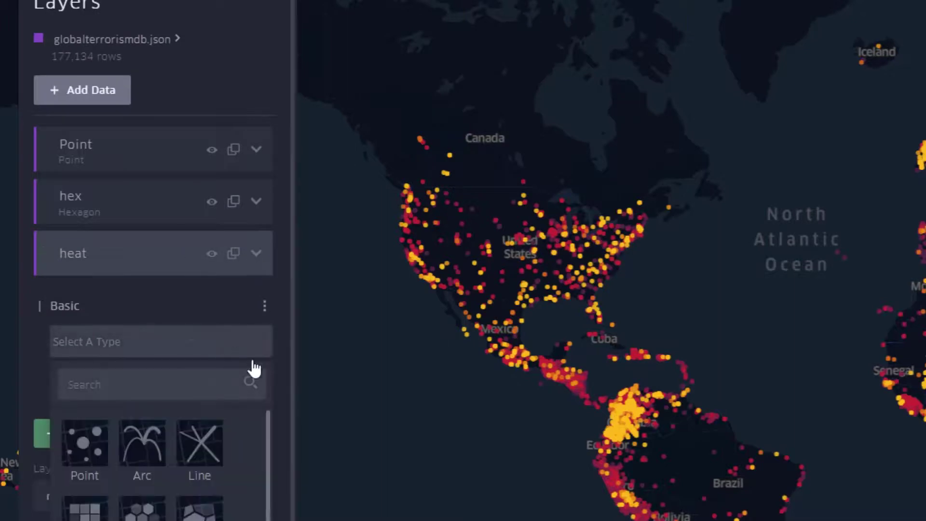
{"action": "scroll", "coordinate": [162, 458], "scroll_direction": "down", "scroll_amount": 2}
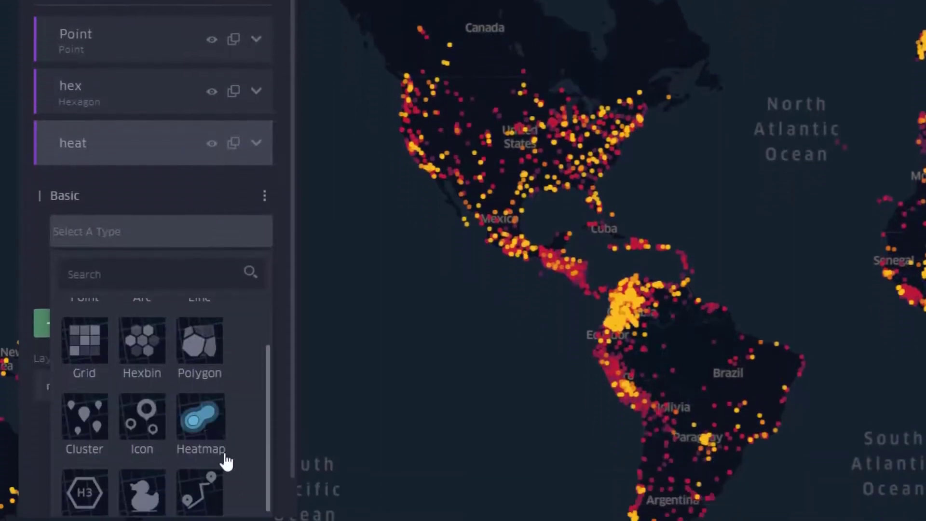
{"action": "left_click", "coordinate": [220, 449]}
Step: Assign the latitude field to Lat and the longitude field to Lon for the heat layer
{"action": "left_click", "coordinate": [185, 287]}
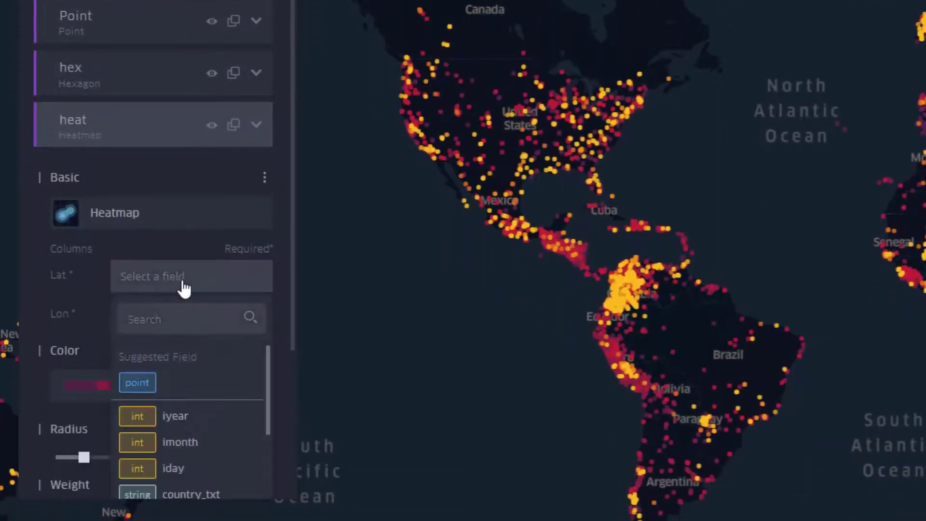
{"action": "scroll", "coordinate": [183, 439], "scroll_direction": "down", "scroll_amount": 5}
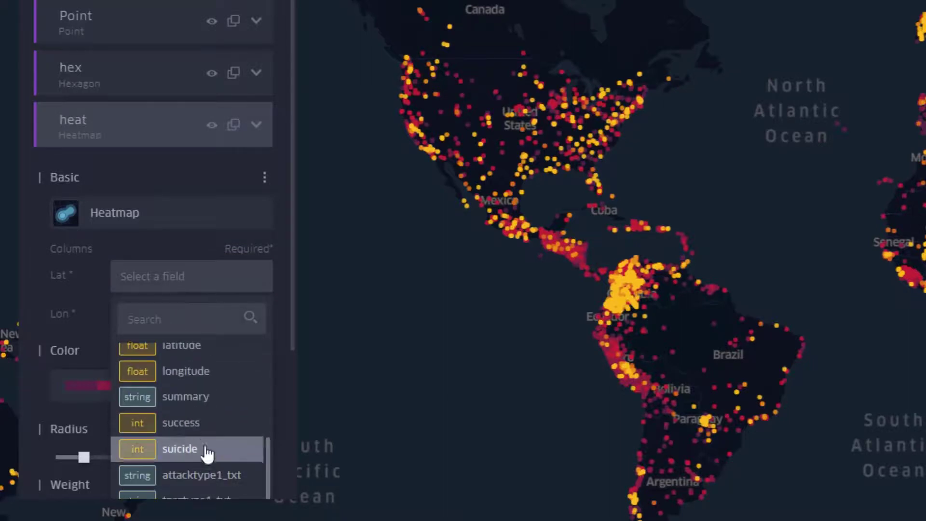
{"action": "left_click", "coordinate": [203, 356]}
{"action": "left_click", "coordinate": [190, 319]}
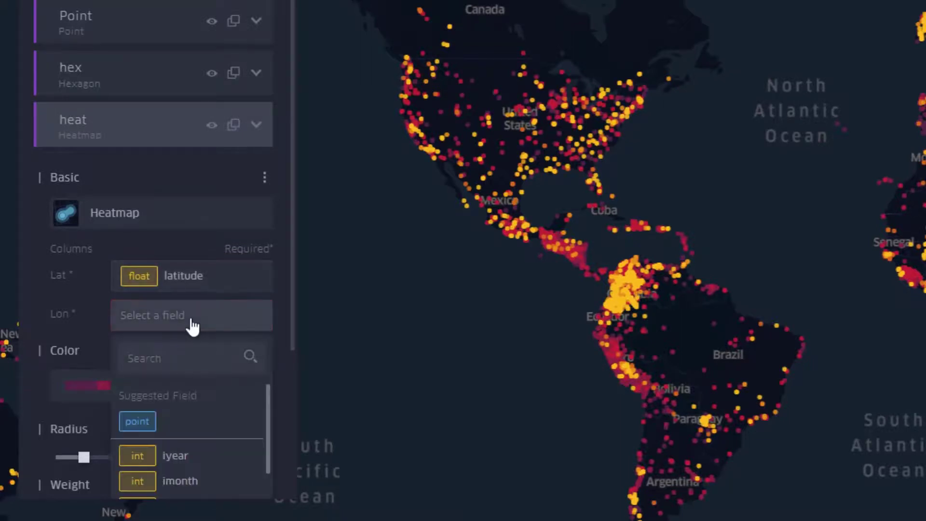
{"action": "scroll", "coordinate": [193, 333], "scroll_direction": "down", "scroll_amount": 4}
{"action": "scroll", "coordinate": [218, 414], "scroll_direction": "down", "scroll_amount": 3}
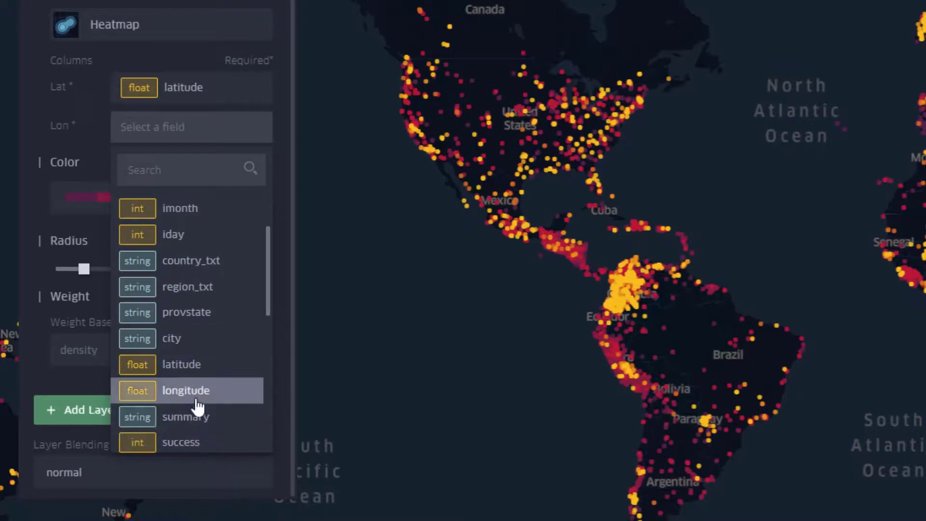
{"action": "left_click", "coordinate": [217, 391]}
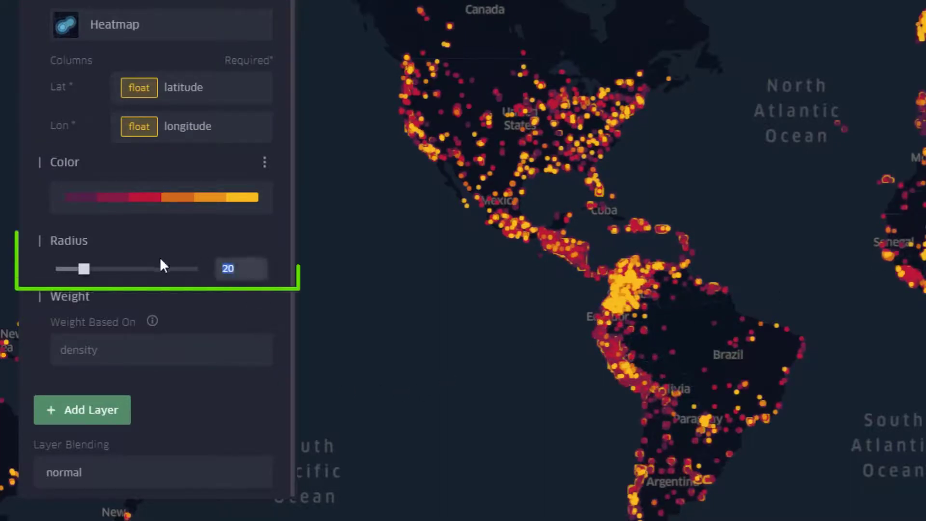
Step: Set the heat layer's radius to 80 and base its weight on the nkill field
{"action": "type", "text": "80"}
{"action": "key", "text": "Return"}
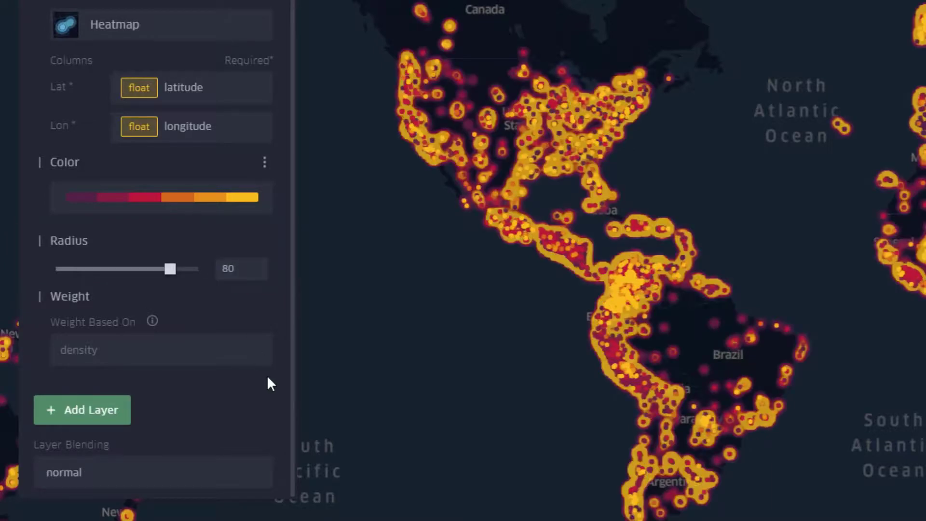
{"action": "left_click", "coordinate": [160, 351]}
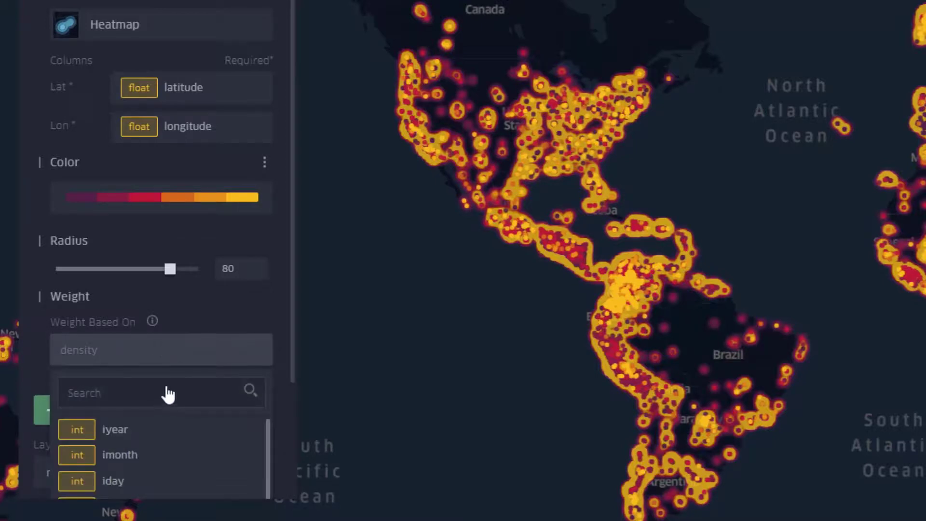
{"action": "type", "text": "nkill"}
{"action": "left_click", "coordinate": [123, 431]}
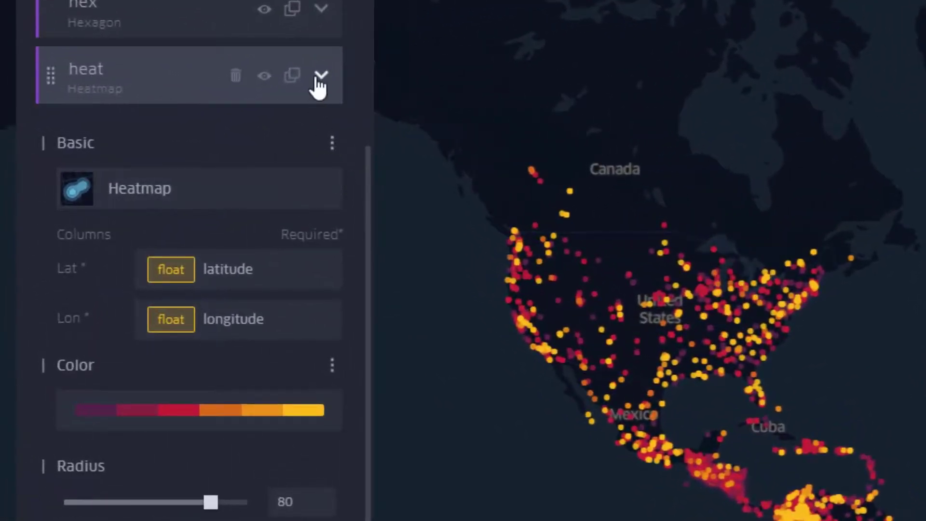
{"action": "left_click", "coordinate": [318, 79]}
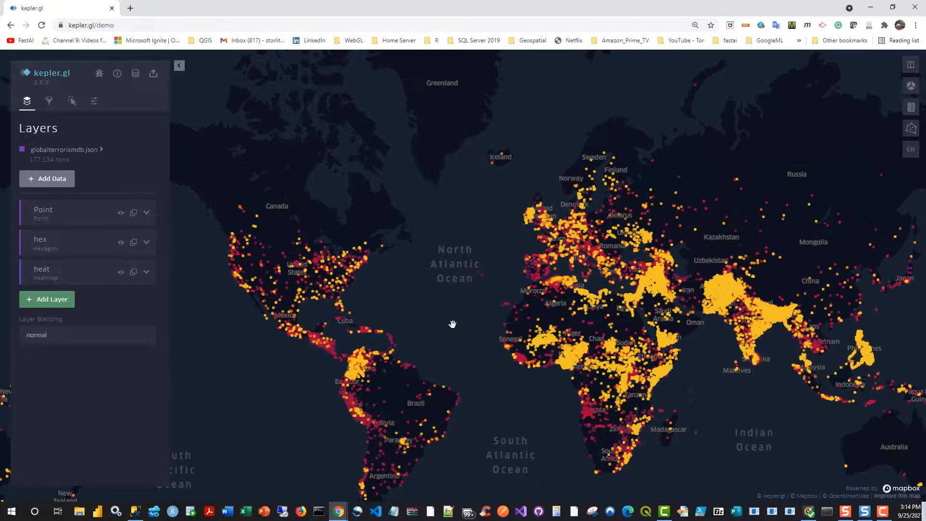
Step: Examine the combined point, hex and heat layers from the world view down to the Red Sea and Yemen
{"action": "left_click_drag", "start_coordinate": [453, 318], "coordinate": [398, 322]}
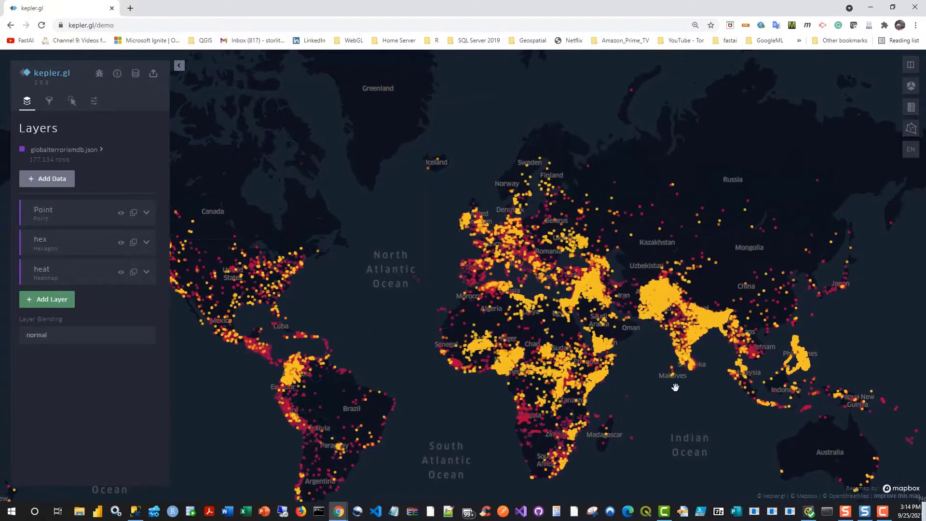
{"action": "scroll", "coordinate": [675, 388], "scroll_direction": "up", "scroll_amount": 5}
{"action": "scroll", "coordinate": [617, 355], "scroll_direction": "up", "scroll_amount": 2}
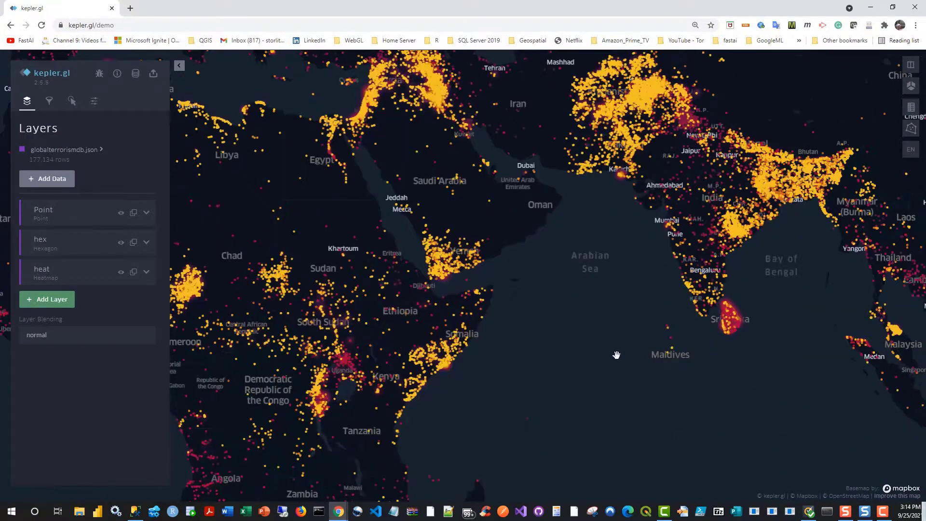
{"action": "left_click_drag", "start_coordinate": [617, 355], "coordinate": [629, 484]}
{"action": "scroll", "coordinate": [611, 412], "scroll_direction": "up", "scroll_amount": 5}
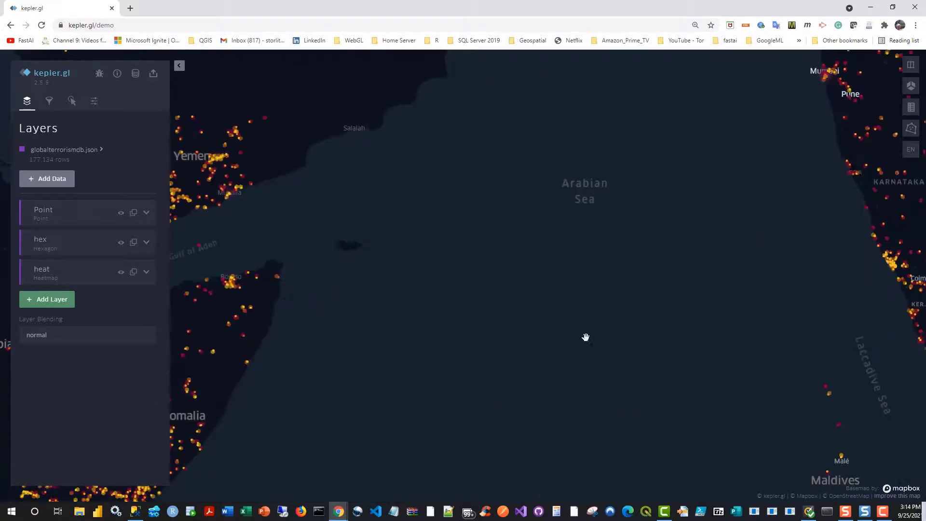
{"action": "left_click_drag", "start_coordinate": [268, 58], "coordinate": [378, 126]}
{"action": "left_click_drag", "start_coordinate": [726, 295], "coordinate": [837, 294]}
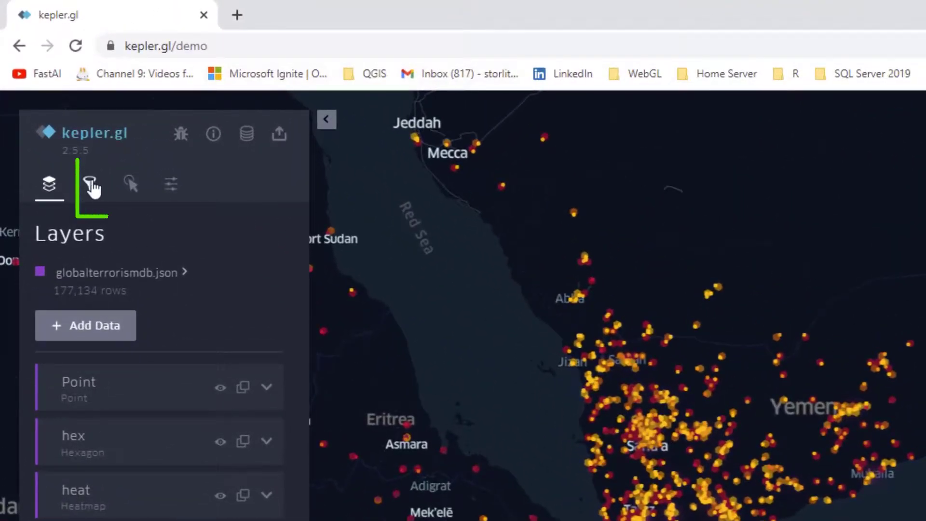
Step: Add a filter on the iyear field of globalterrorismdb.json
{"action": "left_click", "coordinate": [92, 186]}
{"action": "left_click", "coordinate": [82, 349]}
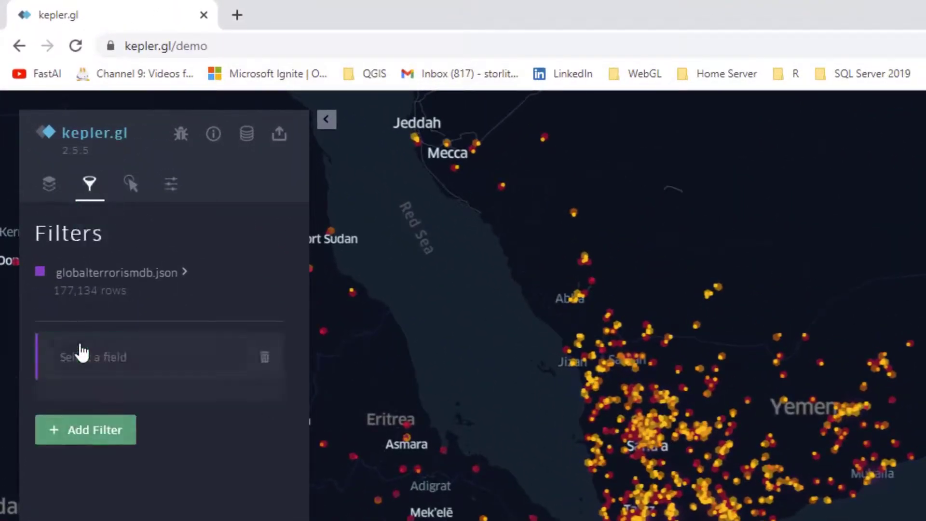
{"action": "left_click", "coordinate": [185, 363]}
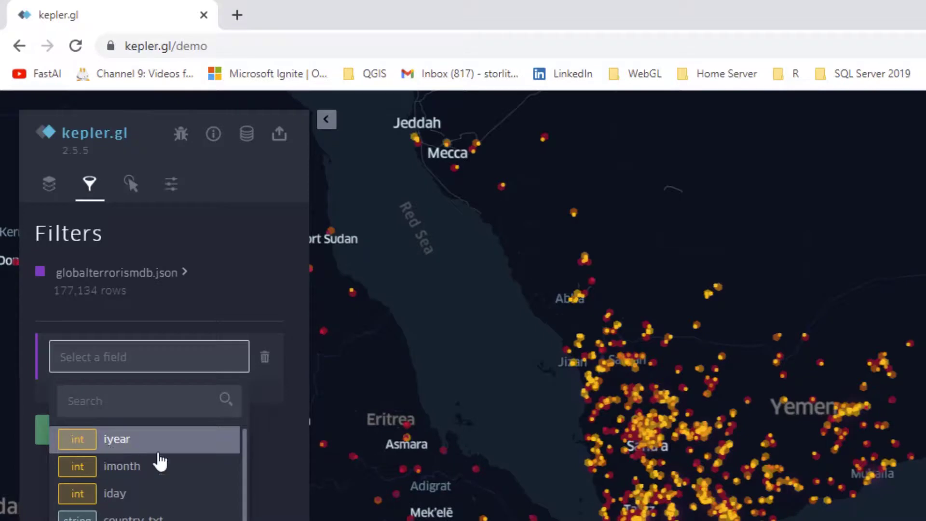
{"action": "left_click", "coordinate": [131, 448]}
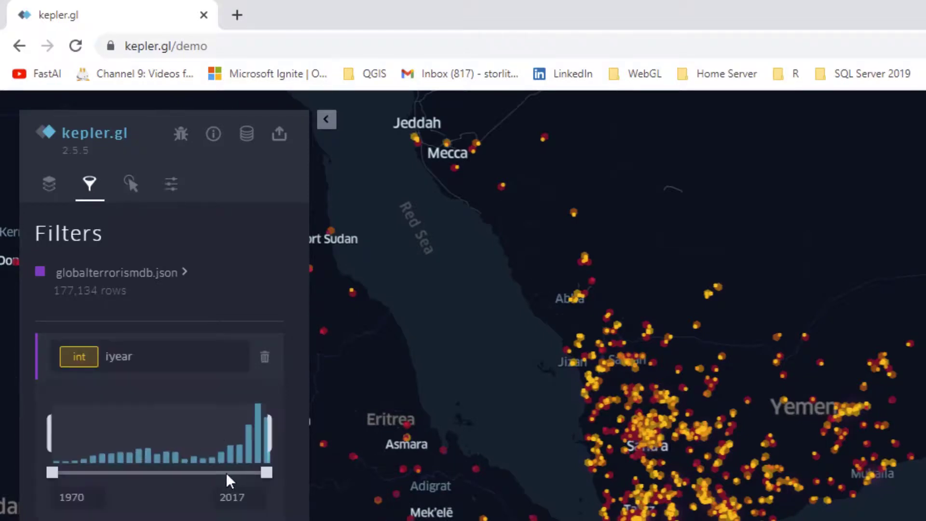
Step: Set the start of the iyear filter range to 2016
{"action": "double_click", "coordinate": [90, 503]}
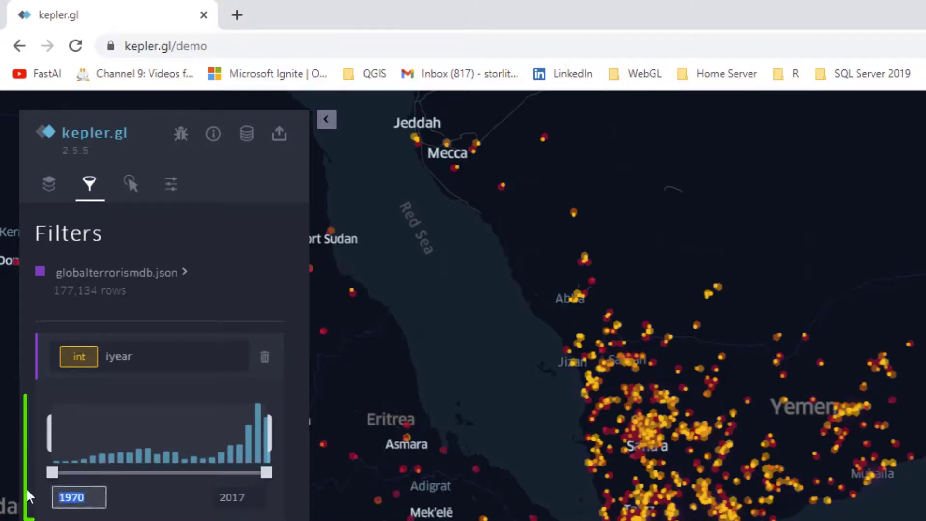
{"action": "type", "text": "2016"}
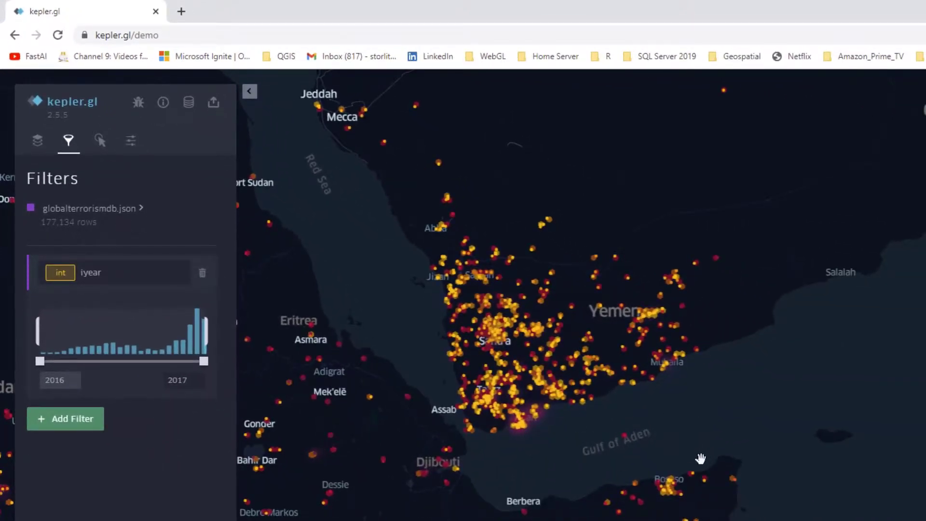
{"action": "key", "text": "Return"}
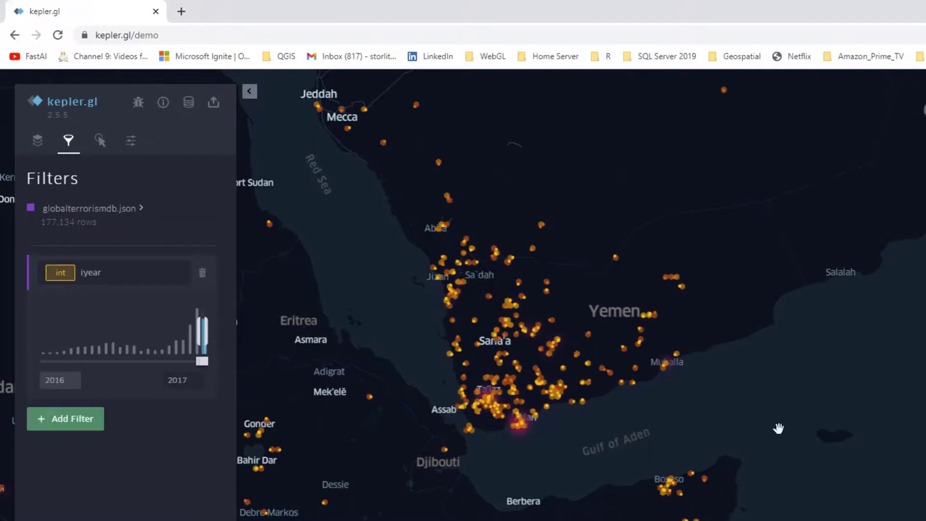
Step: Show the filtered hexbins around Iraq in the 3D map view
{"action": "scroll", "coordinate": [779, 428], "scroll_direction": "down", "scroll_amount": 4}
{"action": "left_click", "coordinate": [922, 384]}
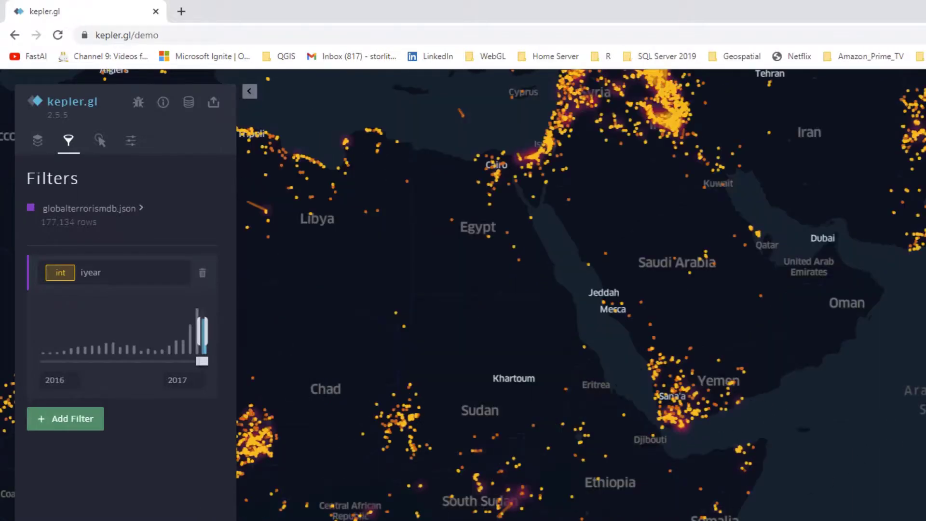
{"action": "left_click_drag", "start_coordinate": [925, 295], "coordinate": [838, 473]}
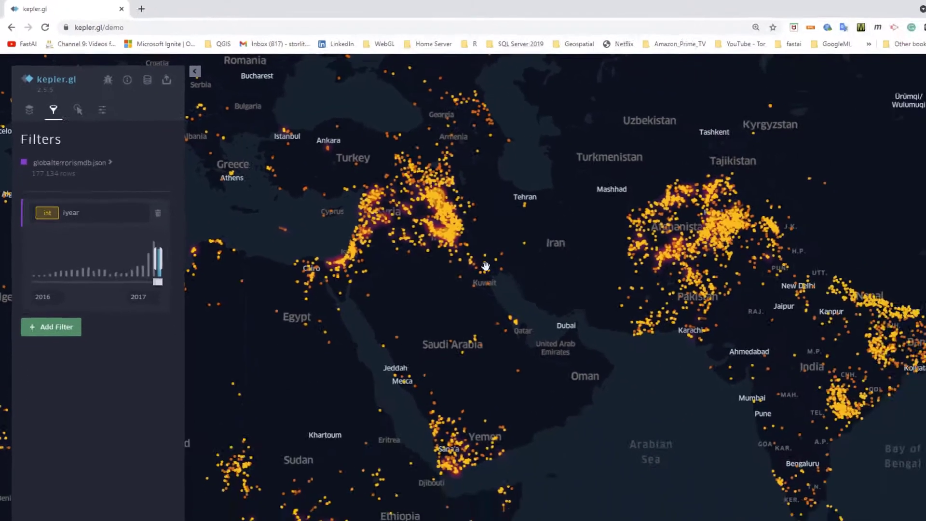
{"action": "mouse_move", "coordinate": [572, 274]}
{"action": "scroll", "coordinate": [411, 198], "scroll_direction": "up", "scroll_amount": 3}
{"action": "scroll", "coordinate": [357, 232], "scroll_direction": "up", "scroll_amount": 3}
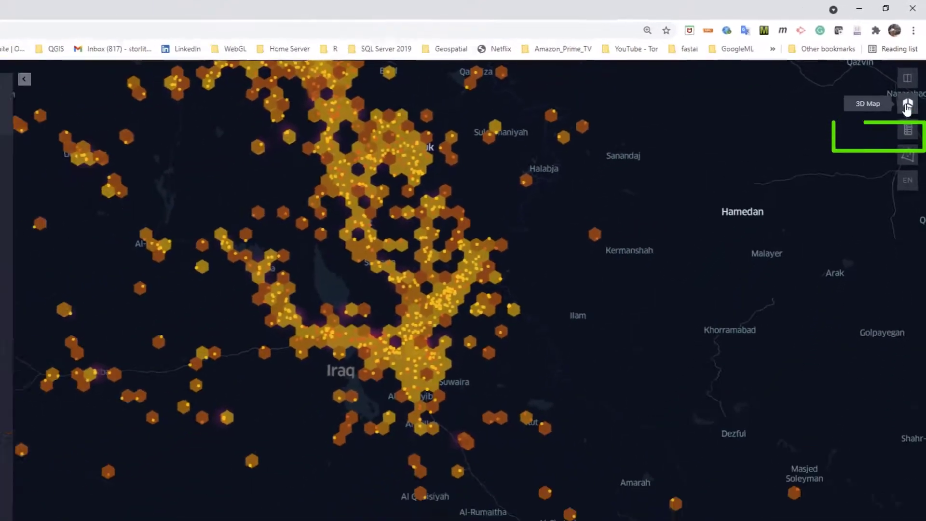
{"action": "left_click", "coordinate": [901, 139]}
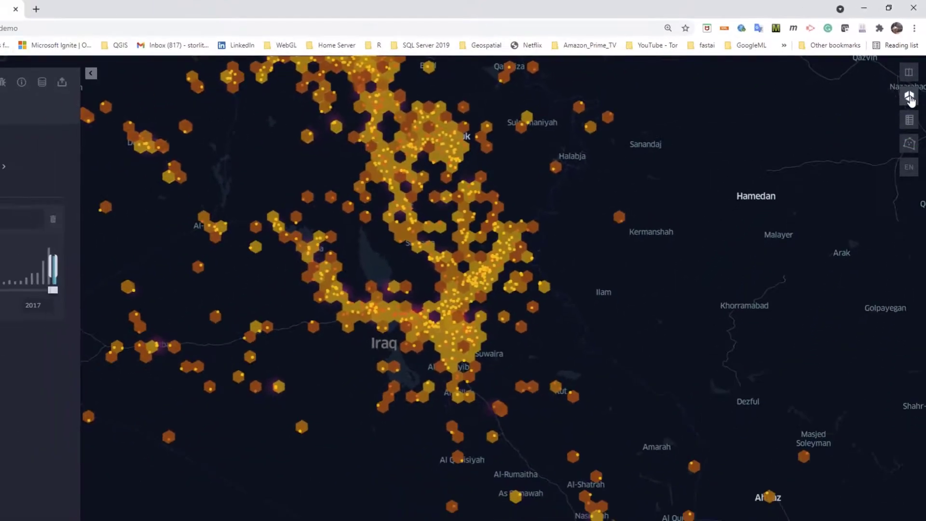
Step: Examine the extruded hexagon heights across Iraq, Syria, Turkey and the eastern Mediterranean
{"action": "scroll", "coordinate": [616, 210], "scroll_direction": "down", "scroll_amount": 2}
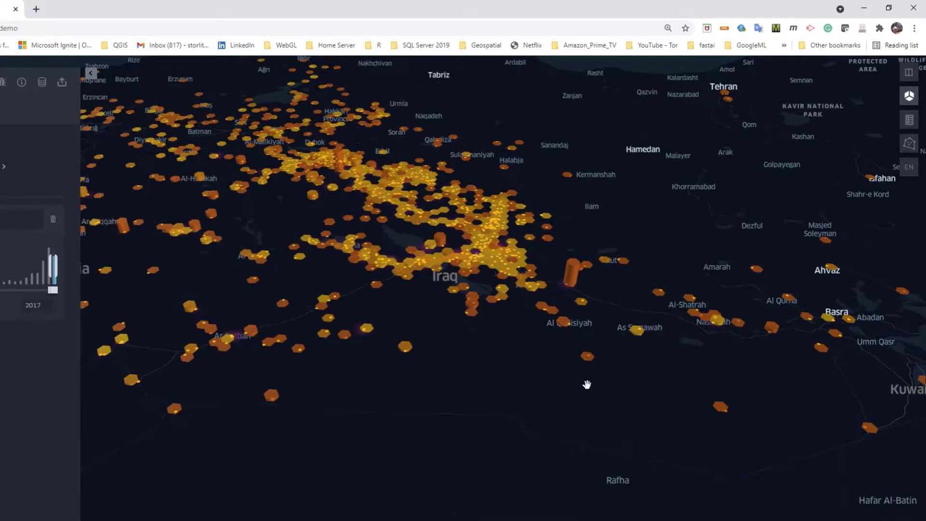
{"action": "scroll", "coordinate": [603, 381], "scroll_direction": "down", "scroll_amount": 3}
{"action": "scroll", "coordinate": [593, 400], "scroll_direction": "down", "scroll_amount": 3}
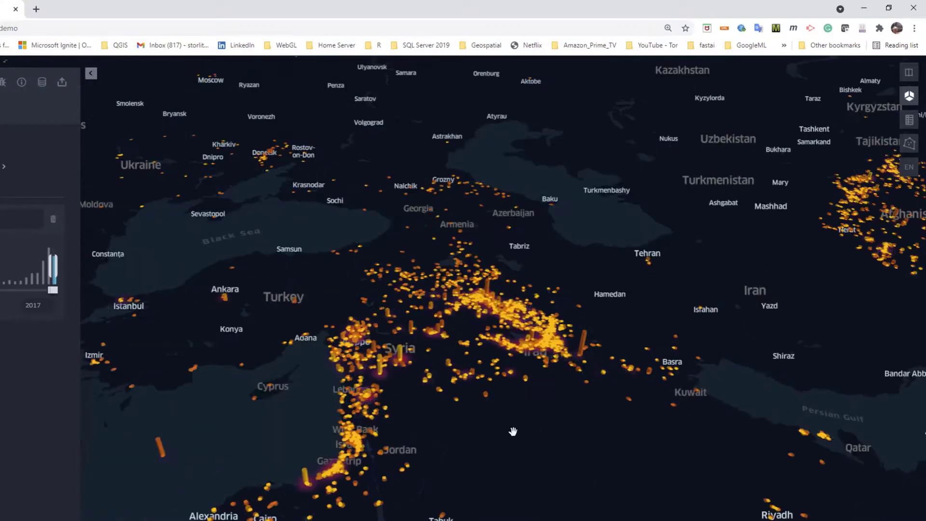
{"action": "scroll", "coordinate": [582, 366], "scroll_direction": "down", "scroll_amount": 1}
{"action": "scroll", "coordinate": [583, 366], "scroll_direction": "down", "scroll_amount": 2}
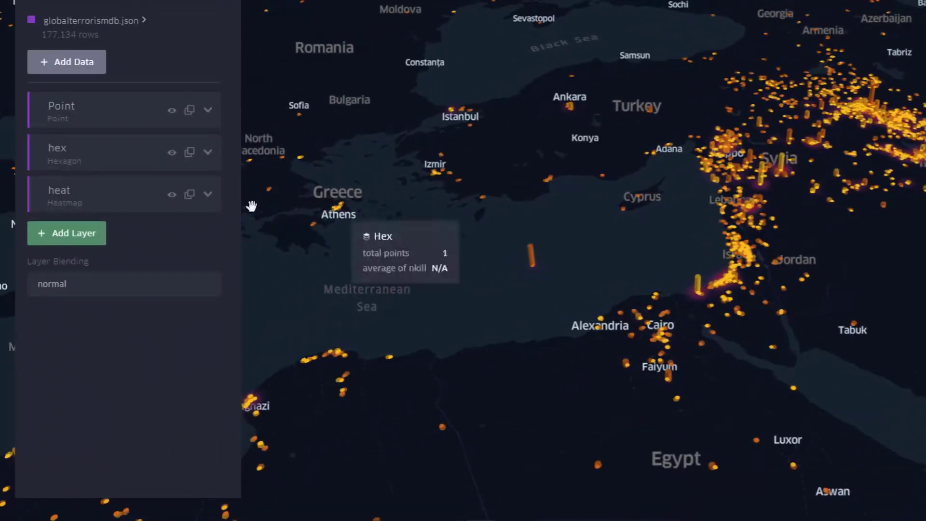
Step: Change the heat layer's color palette to the six-step cream-to-dark-red range and collapse its settings
{"action": "left_click", "coordinate": [209, 195]}
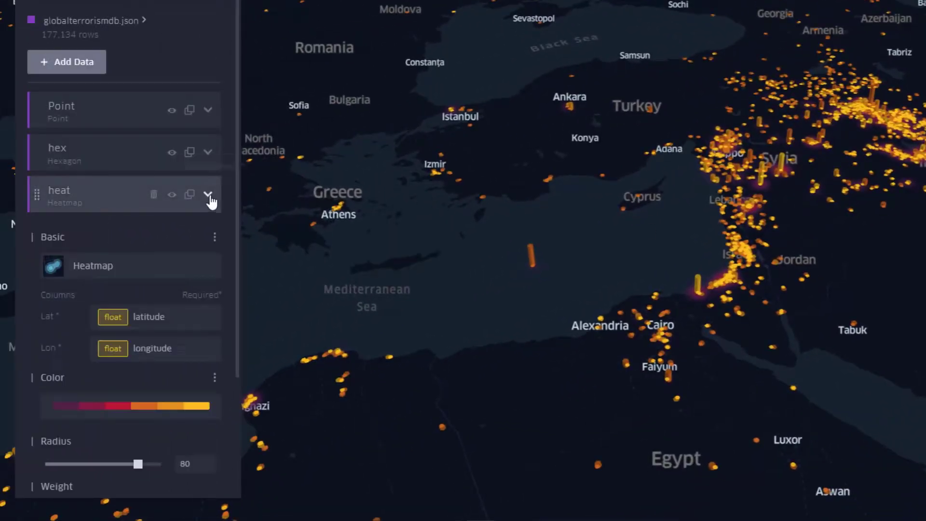
{"action": "left_click", "coordinate": [181, 409]}
{"action": "scroll", "coordinate": [190, 408], "scroll_direction": "down", "scroll_amount": 6}
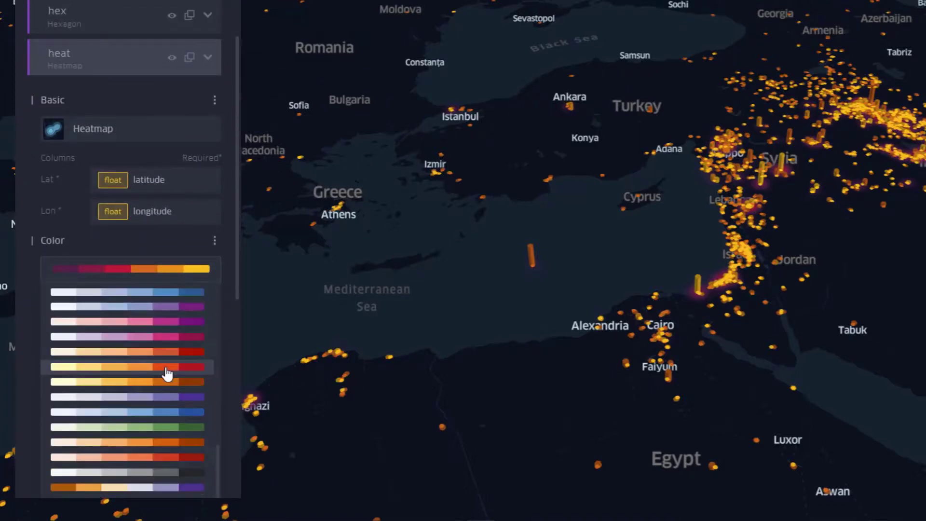
{"action": "left_click", "coordinate": [166, 372]}
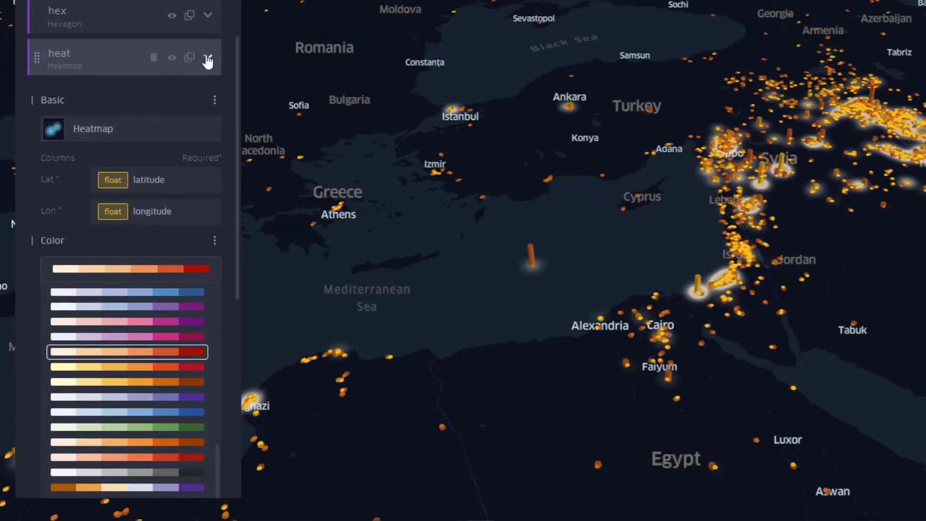
{"action": "left_click", "coordinate": [207, 59]}
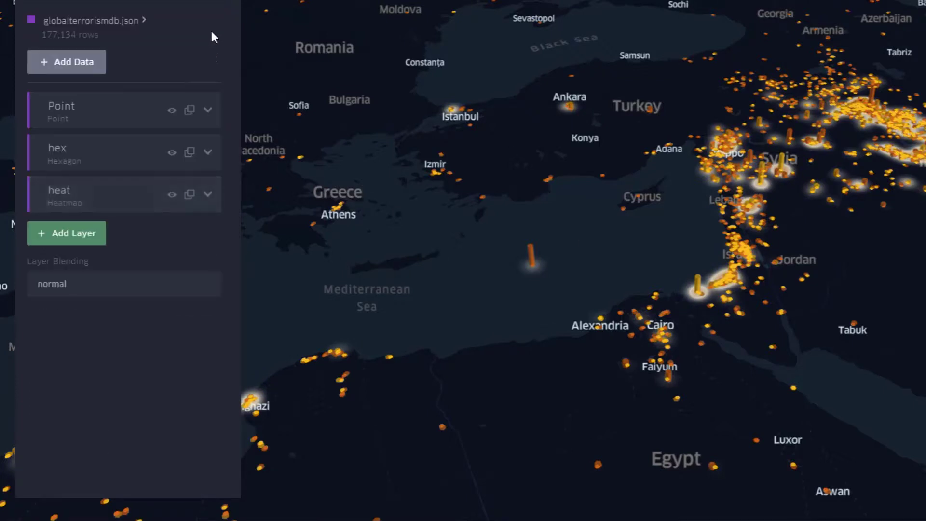
Step: Color the hex layer with the ten-step red-yellow-blue palette, reversed to run from blue to red, and collapse the side panel
{"action": "left_click", "coordinate": [208, 153]}
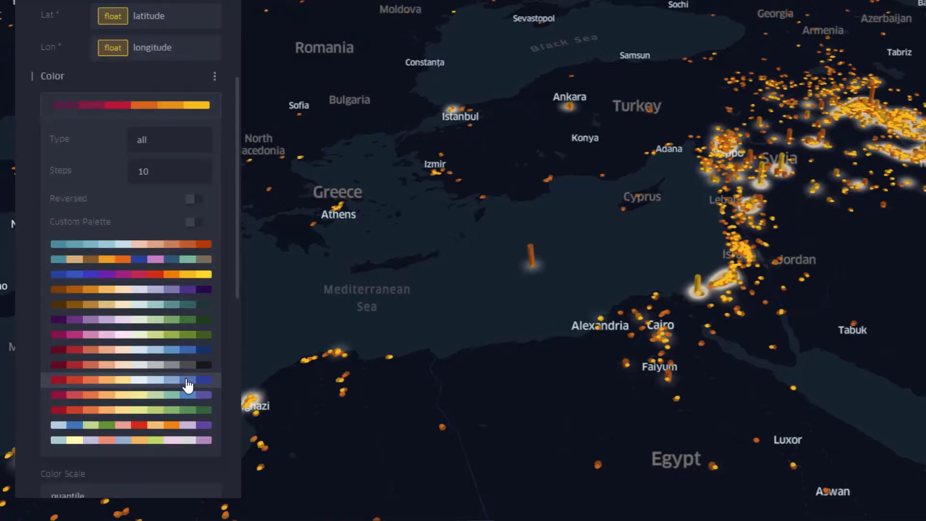
{"action": "left_click", "coordinate": [188, 382]}
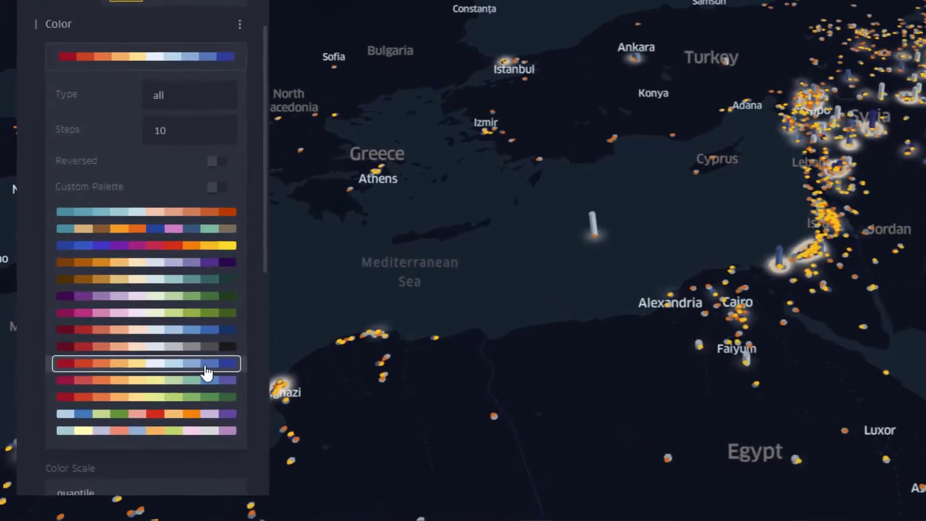
{"action": "left_click", "coordinate": [225, 163]}
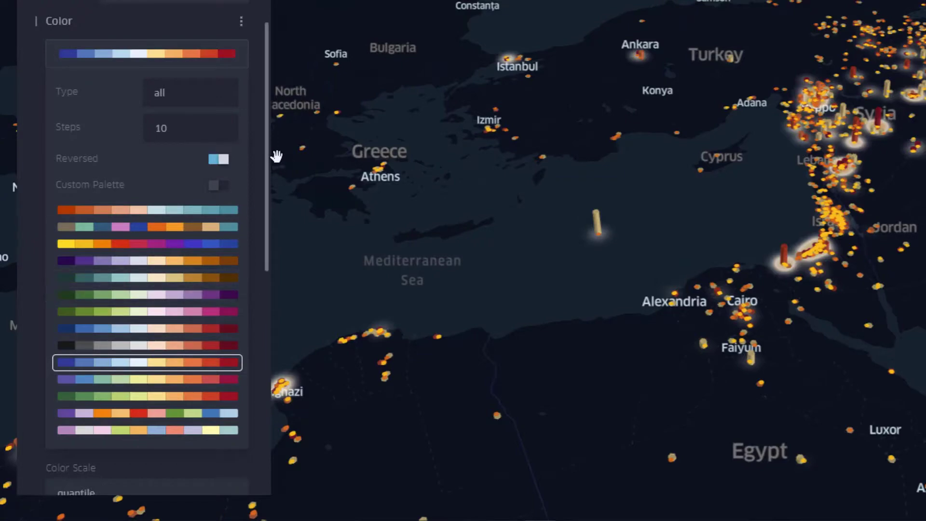
{"action": "left_click", "coordinate": [271, 0]}
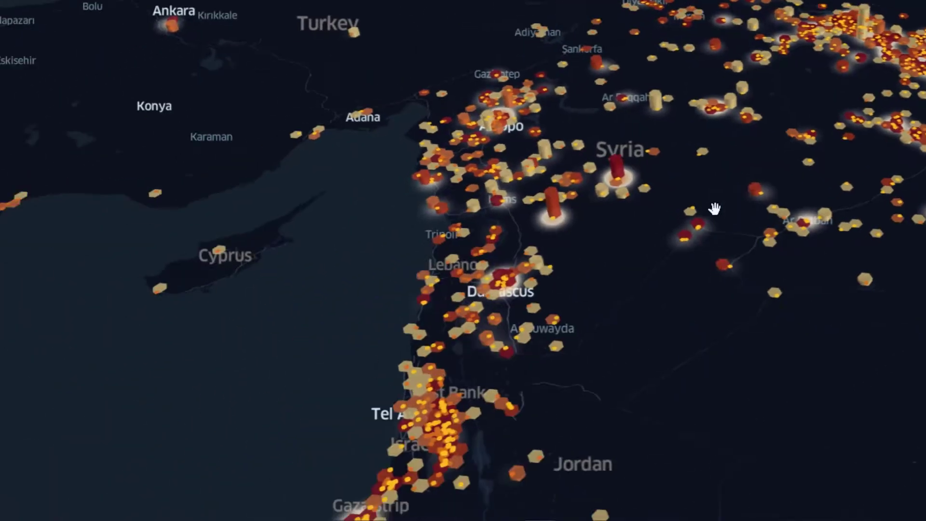
Step: Inspect the tall hexagon southeast of Homs in Syria, reading its hexbin details and the underlying attack record
{"action": "mouse_move", "coordinate": [568, 189]}
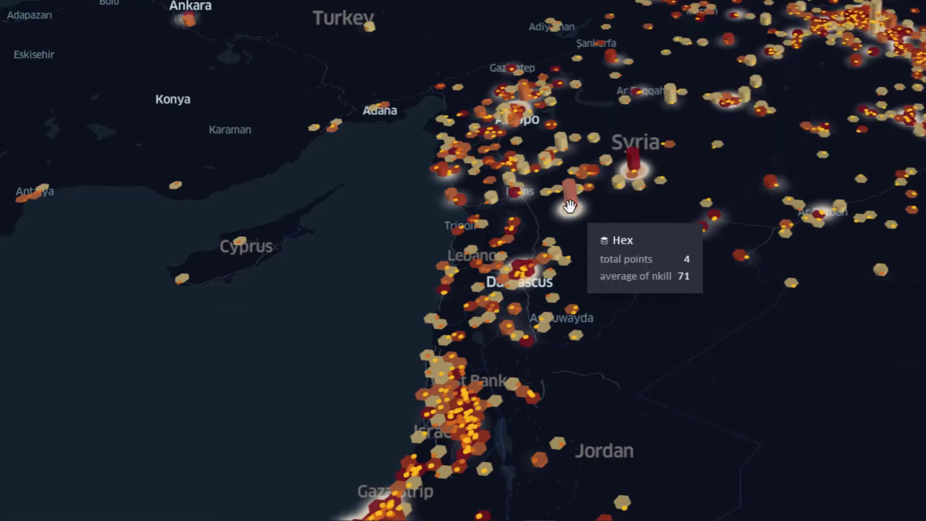
{"action": "scroll", "coordinate": [570, 212], "scroll_direction": "up", "scroll_amount": 3}
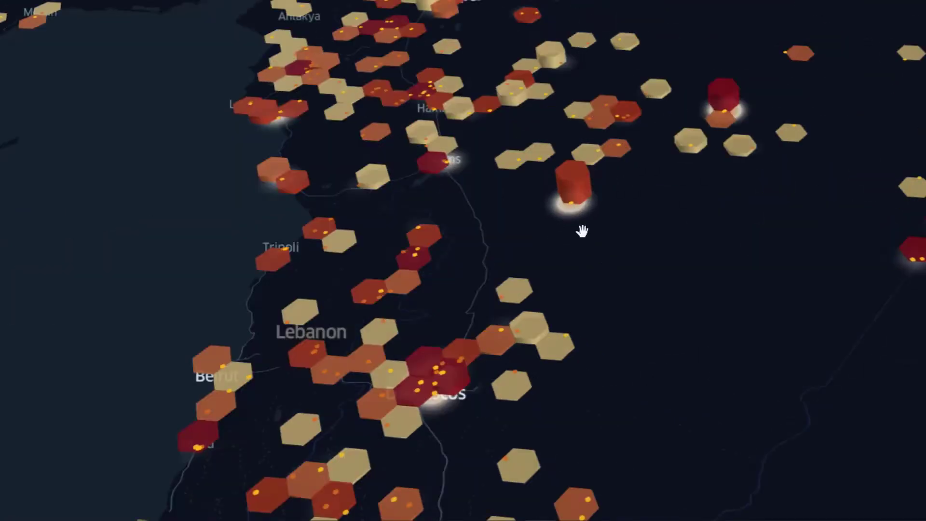
{"action": "mouse_move", "coordinate": [572, 205]}
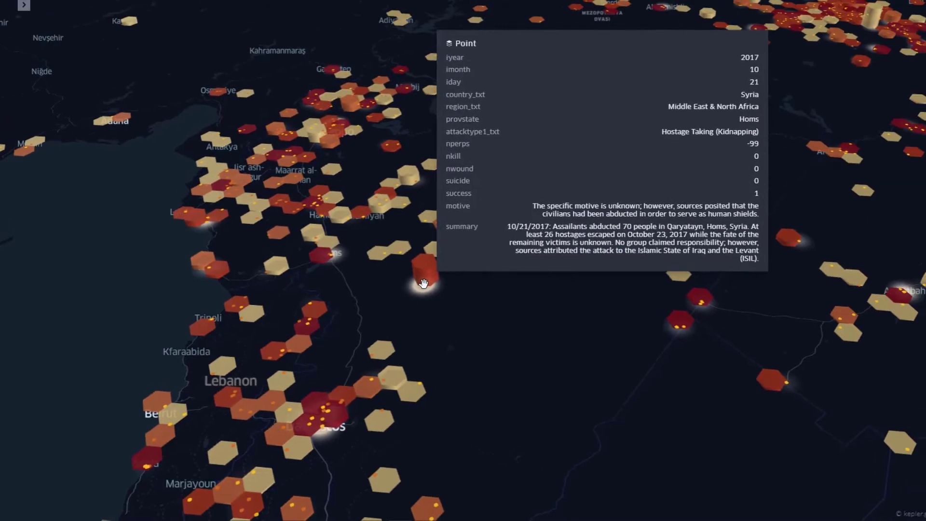
{"action": "scroll", "coordinate": [559, 375], "scroll_direction": "down", "scroll_amount": 5}
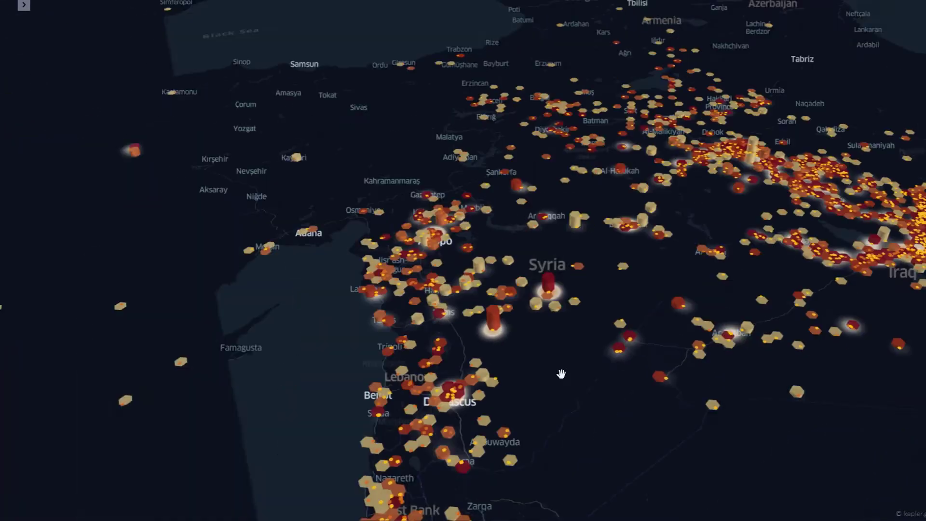
{"action": "scroll", "coordinate": [560, 374], "scroll_direction": "down", "scroll_amount": 2}
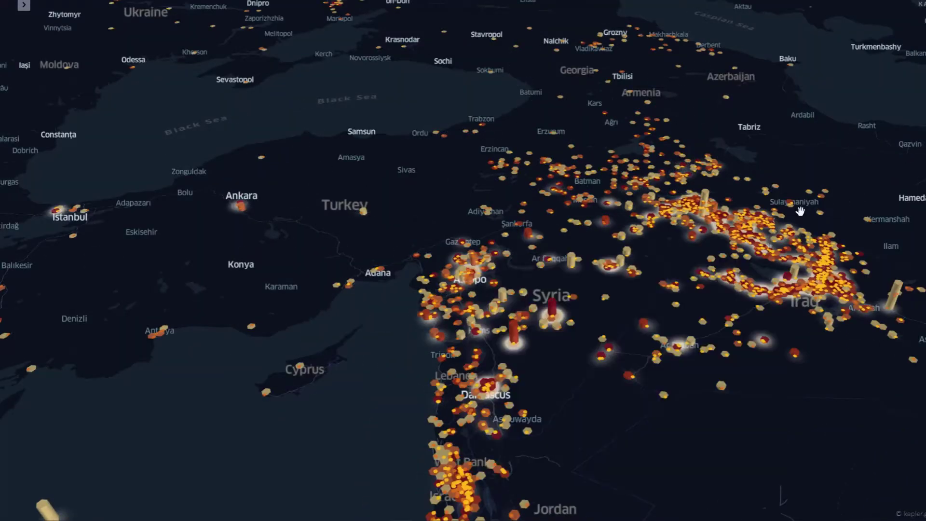
Step: Compare the hexbin heights and colors across northern Iraq, Syria, the eastern Mediterranean, Europe and North Africa
{"action": "left_click_drag", "start_coordinate": [802, 211], "coordinate": [649, 252]}
{"action": "scroll", "coordinate": [590, 274], "scroll_direction": "up", "scroll_amount": 3}
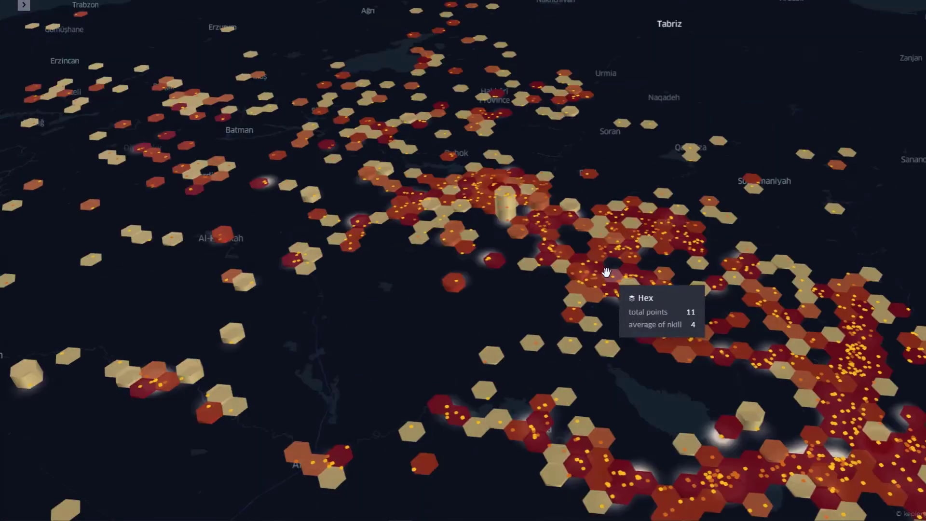
{"action": "scroll", "coordinate": [583, 282], "scroll_direction": "down", "scroll_amount": 2}
{"action": "scroll", "coordinate": [509, 356], "scroll_direction": "down", "scroll_amount": 5}
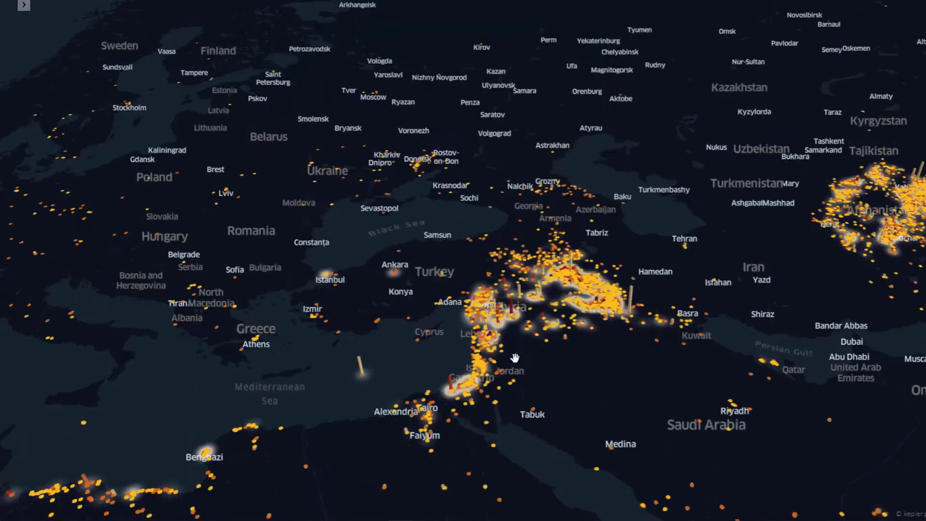
{"action": "scroll", "coordinate": [513, 356], "scroll_direction": "up", "scroll_amount": 3}
{"action": "scroll", "coordinate": [515, 357], "scroll_direction": "up", "scroll_amount": 3}
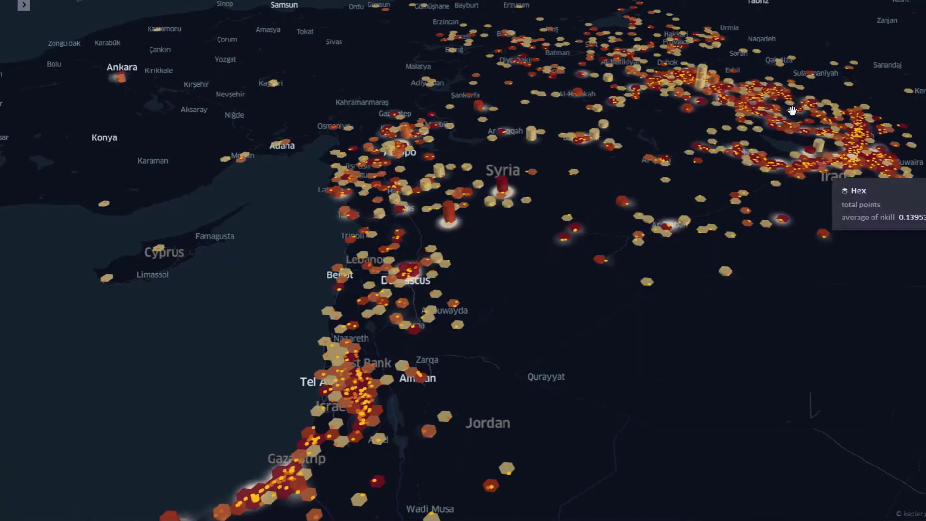
{"action": "scroll", "coordinate": [867, 255], "scroll_direction": "down", "scroll_amount": 10}
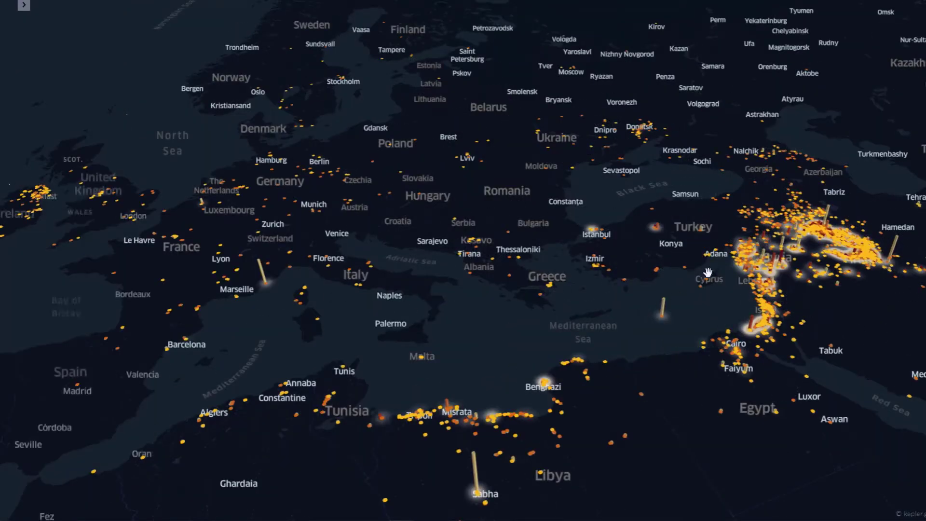
{"action": "scroll", "coordinate": [723, 270], "scroll_direction": "down", "scroll_amount": 5}
{"action": "left_click_drag", "start_coordinate": [711, 354], "coordinate": [730, 315]}
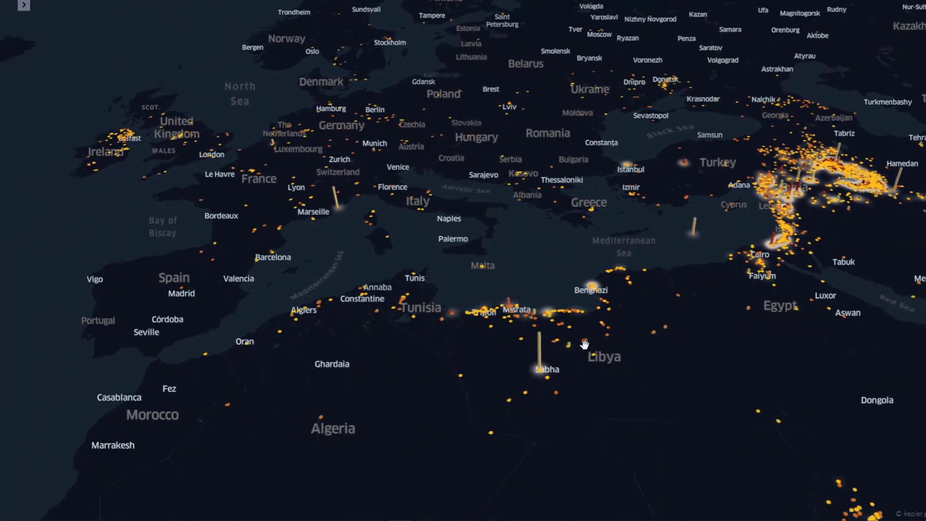
Step: Examine the hexbins across the eastern United States, reading the details of the tall hexagon at Orlando, and return to the Atlantic
{"action": "left_click_drag", "start_coordinate": [277, 240], "coordinate": [812, 306]}
{"action": "left_click_drag", "start_coordinate": [201, 233], "coordinate": [813, 249]}
{"action": "left_click_drag", "start_coordinate": [241, 257], "coordinate": [547, 243]}
{"action": "left_click_drag", "start_coordinate": [771, 362], "coordinate": [471, 136]}
{"action": "left_click_drag", "start_coordinate": [596, 233], "coordinate": [608, 121]}
{"action": "left_click_drag", "start_coordinate": [423, 432], "coordinate": [459, 373]}
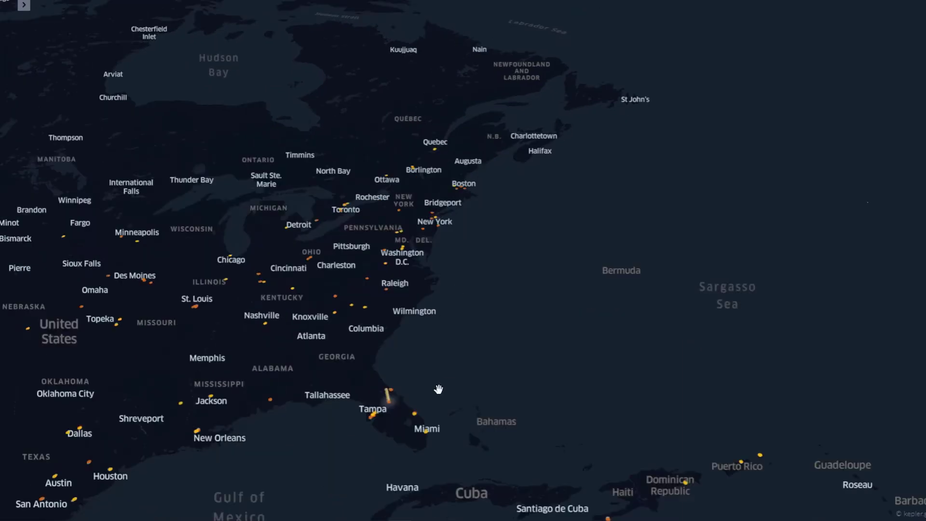
{"action": "scroll", "coordinate": [438, 389], "scroll_direction": "up", "scroll_amount": 3}
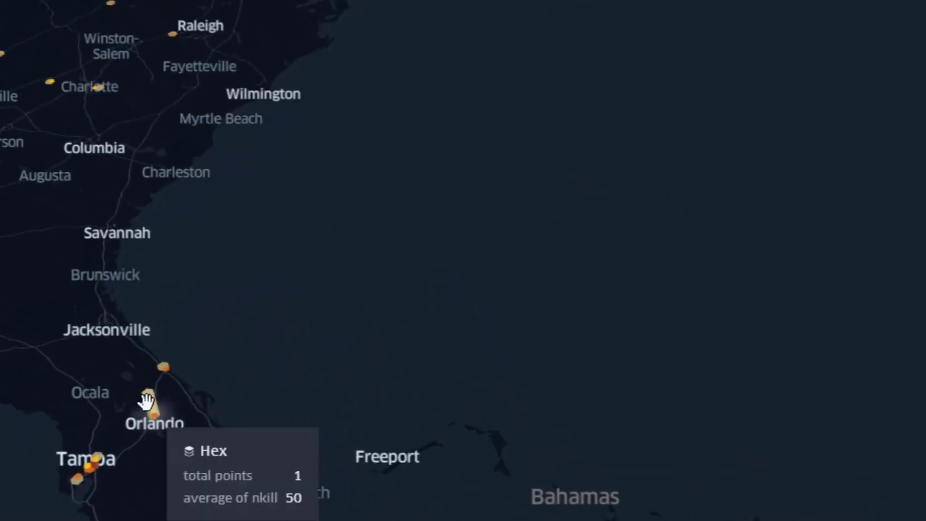
{"action": "scroll", "coordinate": [531, 492], "scroll_direction": "down", "scroll_amount": 3}
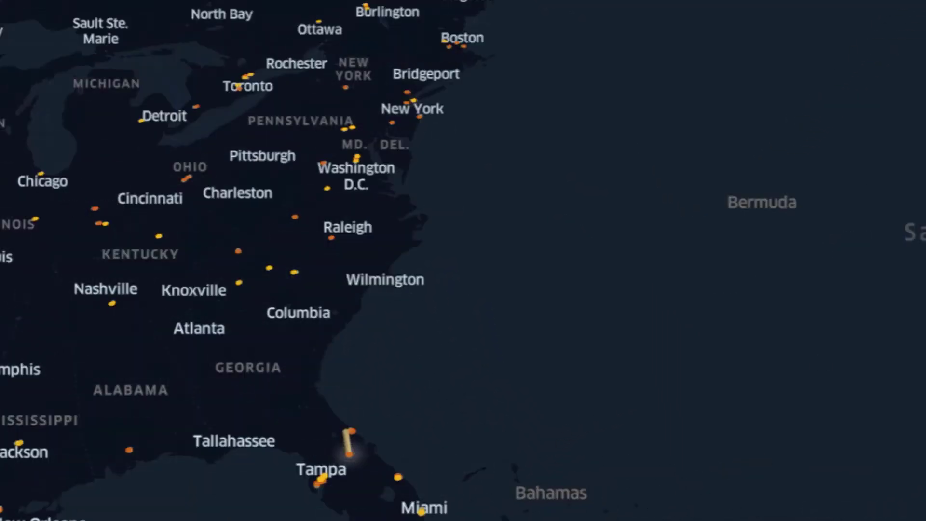
{"action": "scroll", "coordinate": [917, 294], "scroll_direction": "down", "scroll_amount": 4}
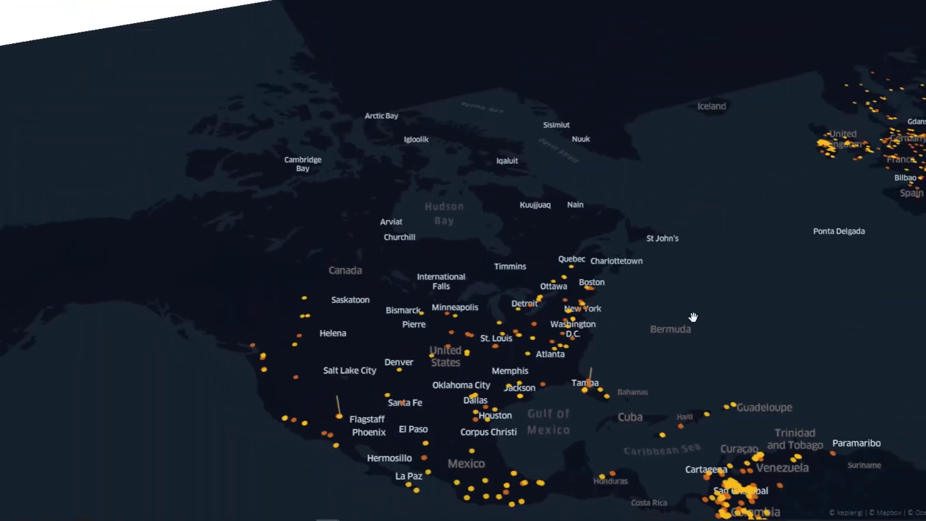
{"action": "left_click_drag", "start_coordinate": [693, 316], "coordinate": [399, 256]}
{"action": "left_click_drag", "start_coordinate": [644, 339], "coordinate": [583, 344]}
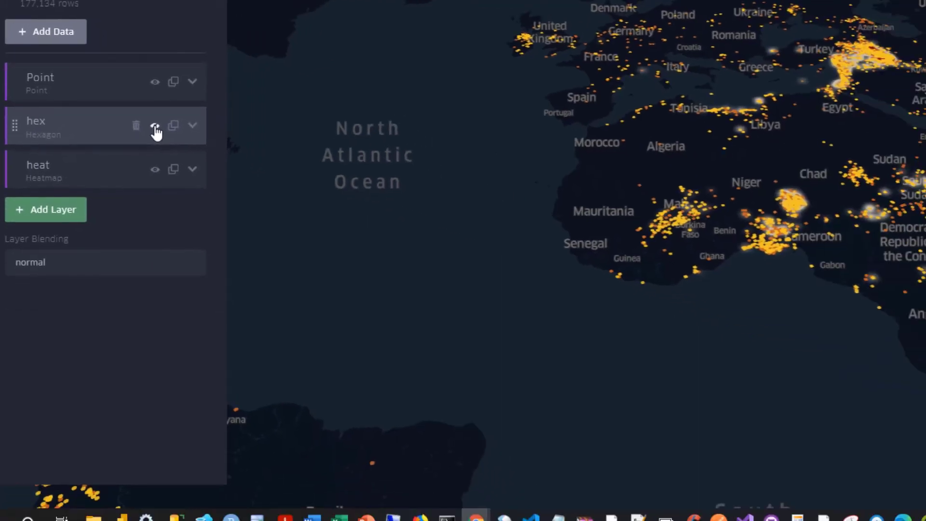
Step: Turn the hex layer back on and hide the heat layer over West Africa
{"action": "left_click", "coordinate": [155, 126]}
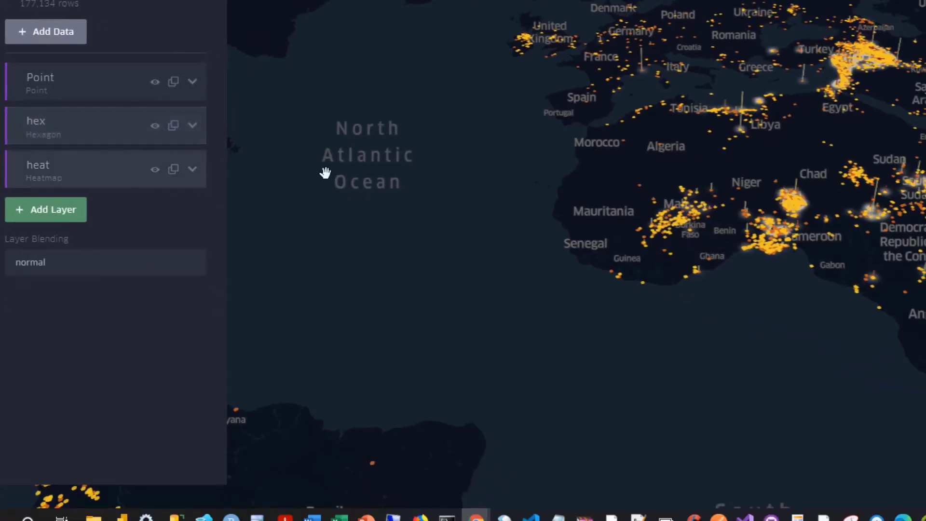
{"action": "scroll", "coordinate": [549, 225], "scroll_direction": "up", "scroll_amount": 2}
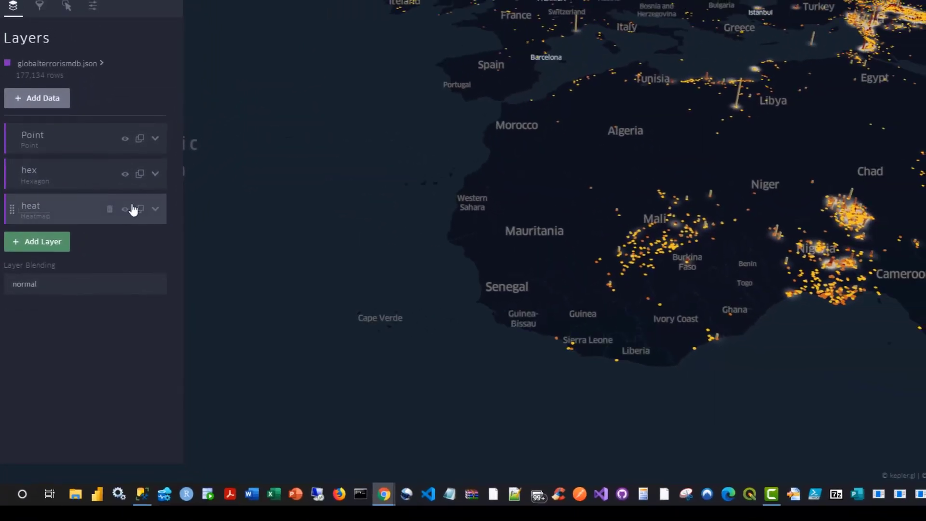
{"action": "left_click", "coordinate": [125, 211]}
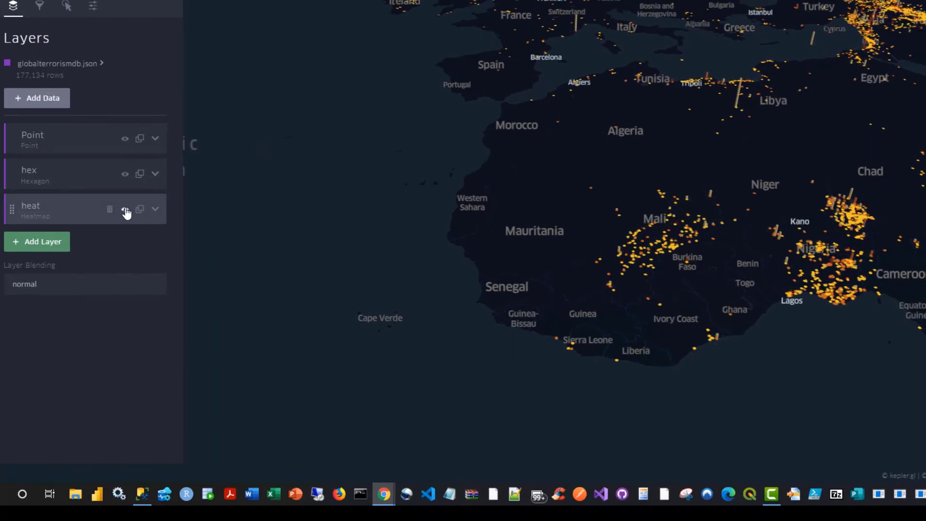